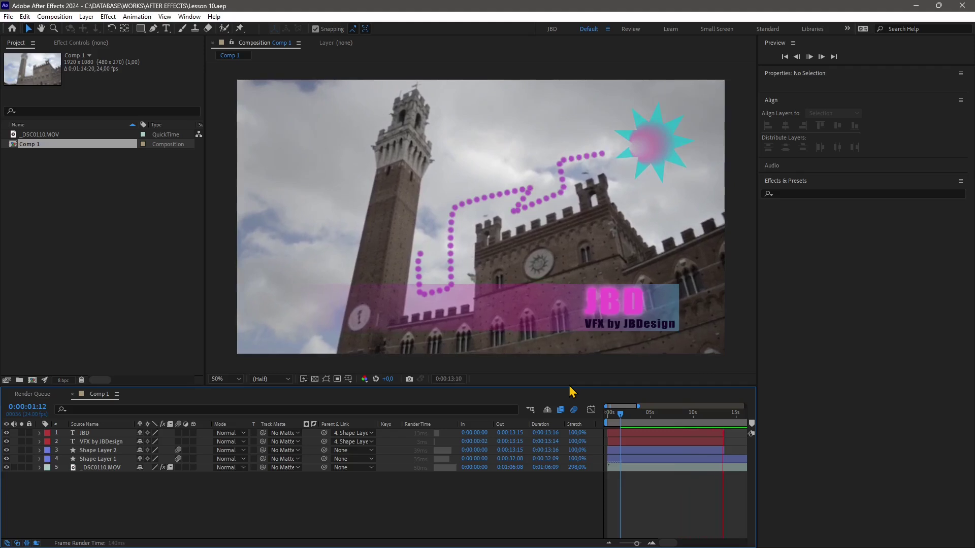
Stop the Comp 1 preview near six seconds and save the project as Lesson 11.aep.
key("space")
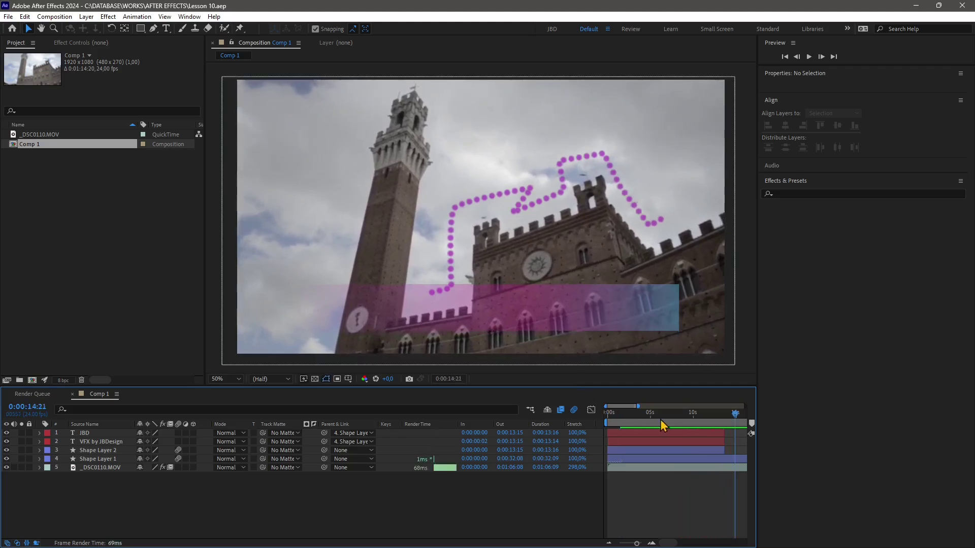
left_click(663, 417)
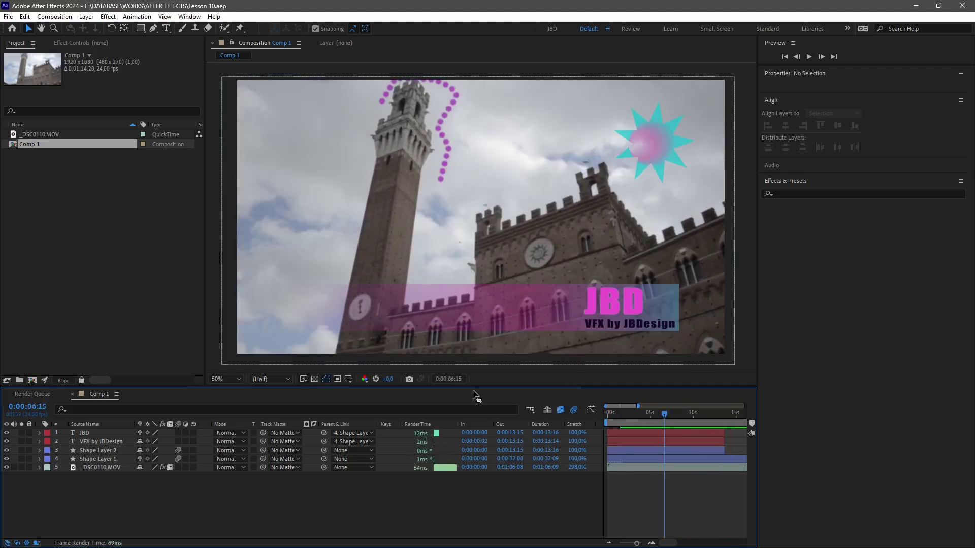
key("ctrl+alt+shift+s")
Toggle composition motion blur off and on, then replay and scrub the animation to about 0:00:01:04.
left_click(575, 411)
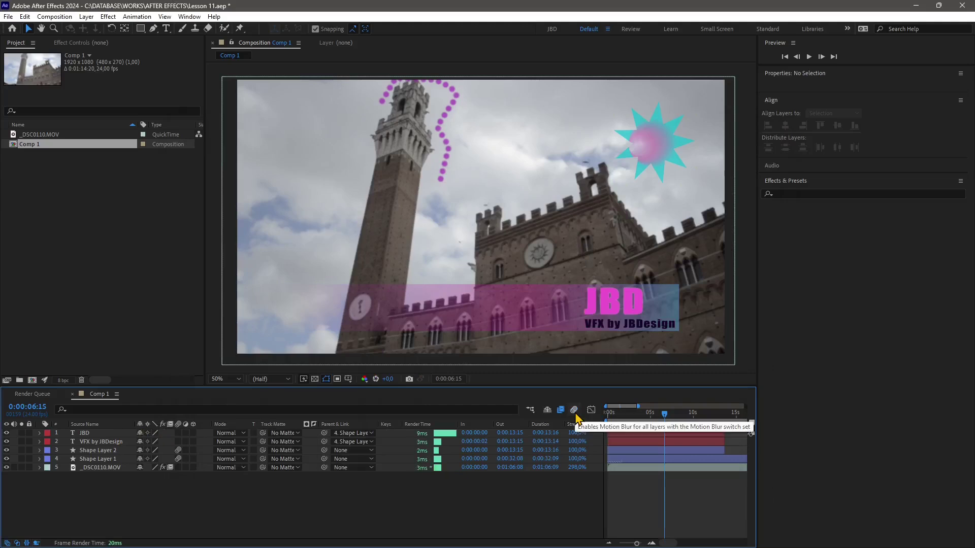
left_click(574, 410)
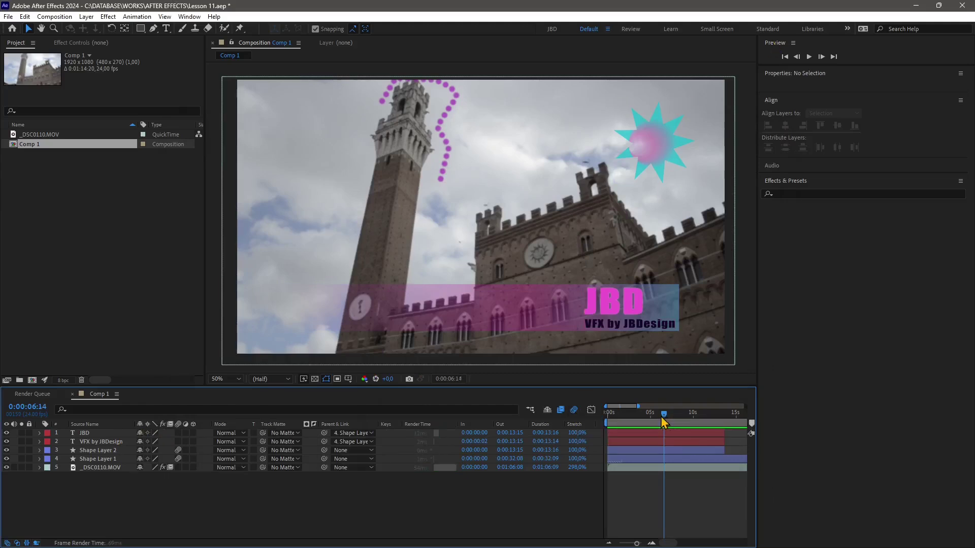
mouse_move(664, 414)
left_mouse_down()
mouse_move(651, 416)
mouse_move(668, 414)
left_mouse_up()
key("space")
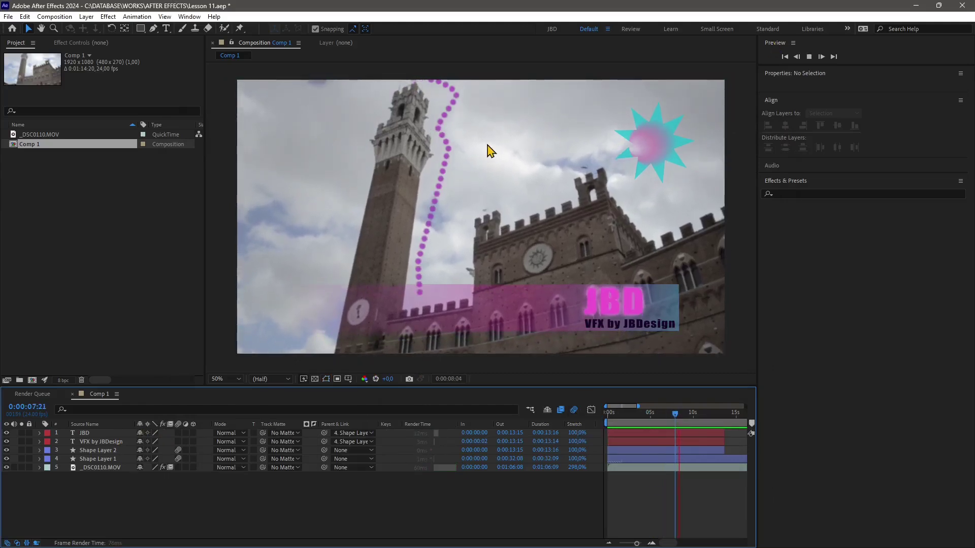
left_click(659, 419)
left_click_drag(659, 418, 620, 419)
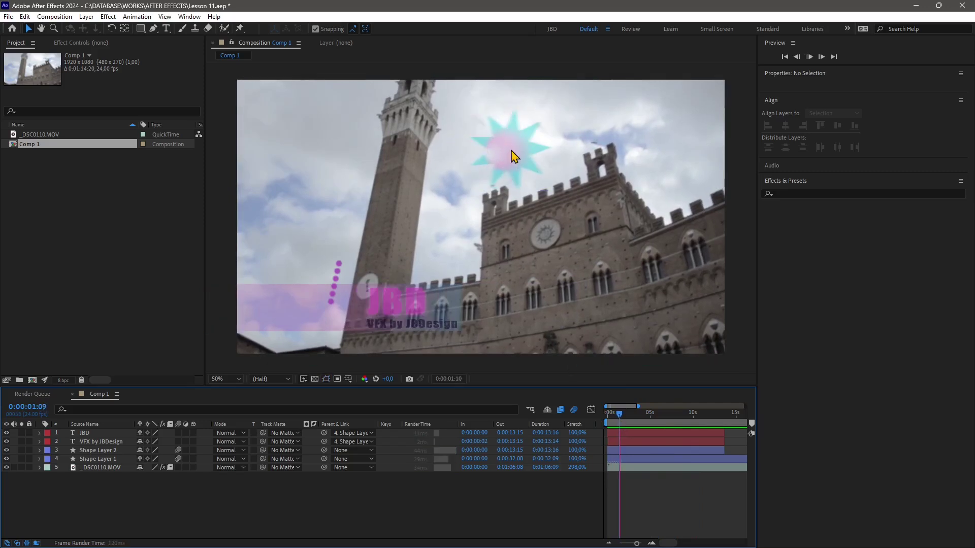
key("shift+Page_Down")
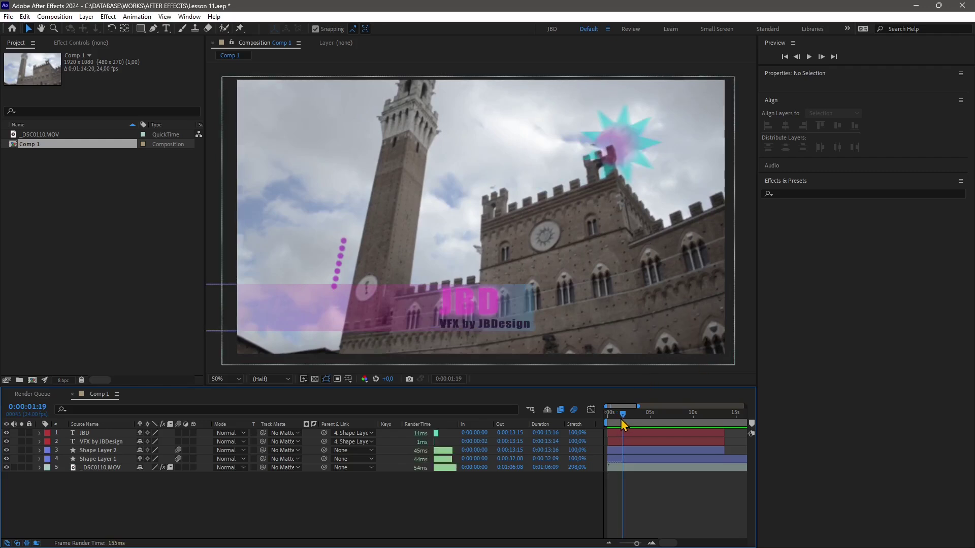
left_click_drag(622, 421, 620, 421)
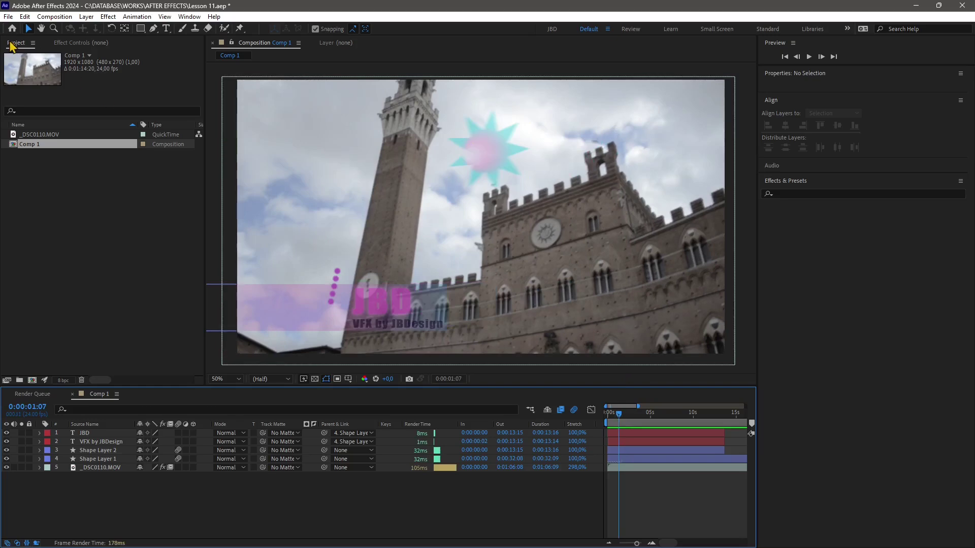
Create Comp 2 at 1920x1080, 24 fps, with a white background.
left_click(9, 17)
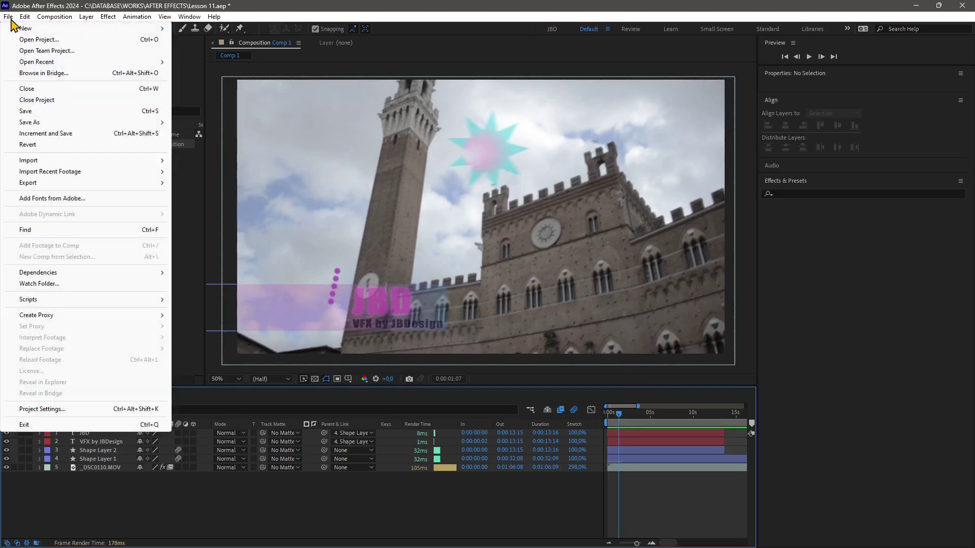
left_click(10, 17)
left_click(55, 17)
left_click(63, 28)
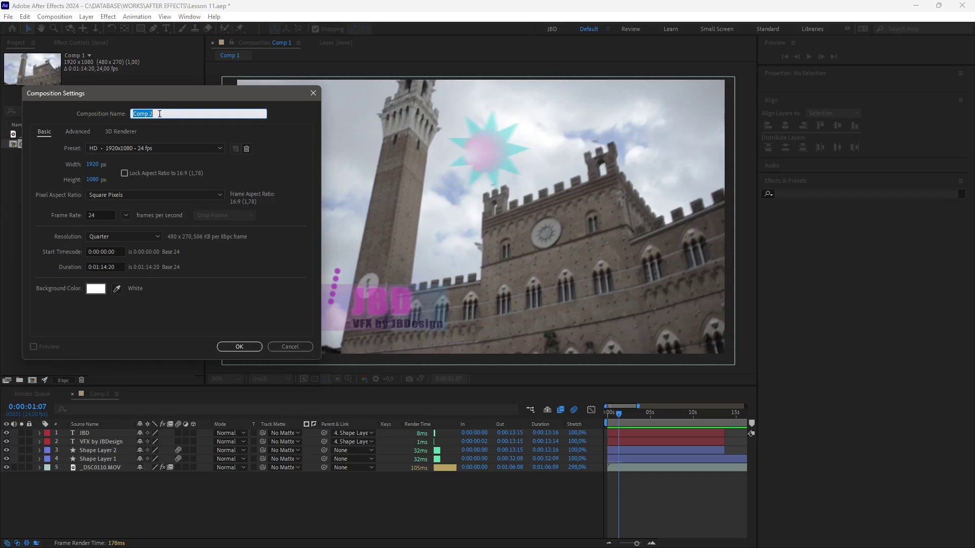
left_click(244, 347)
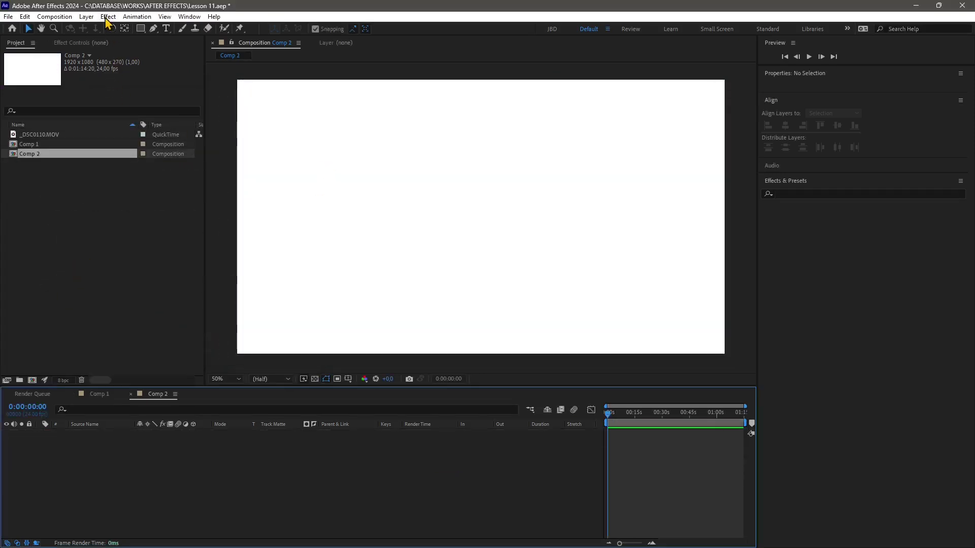
Add an 800 x 200 px Royal Blue Solid 1 layer to Comp 2.
left_click(87, 16)
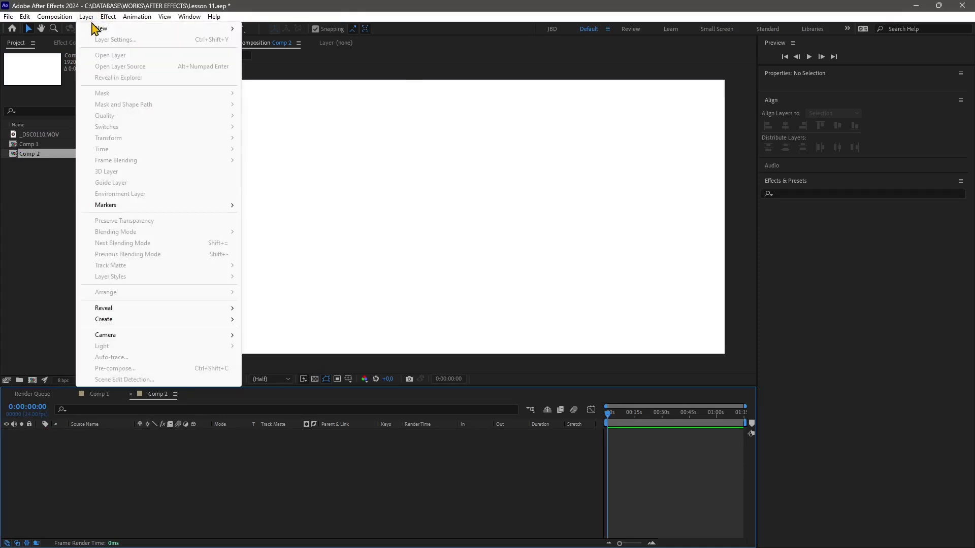
mouse_move(228, 29)
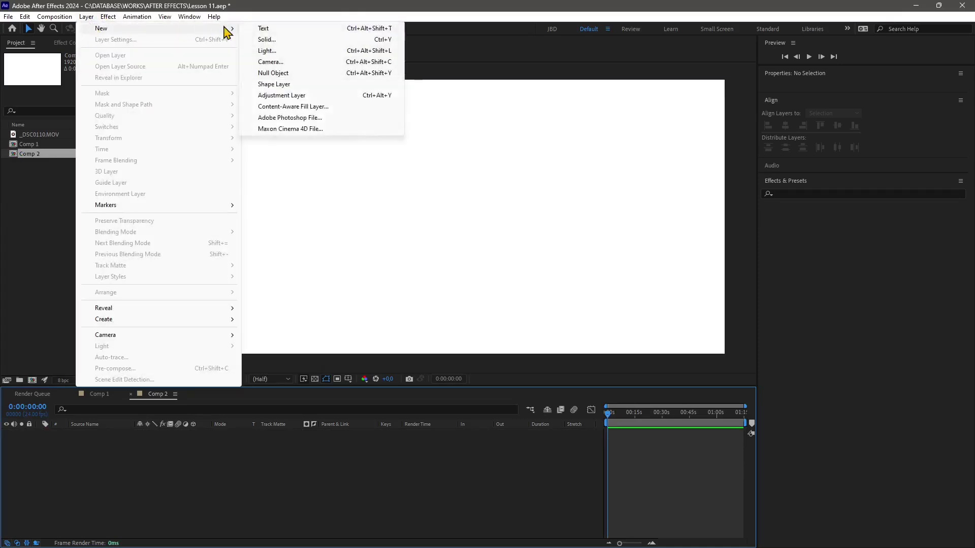
left_click(282, 39)
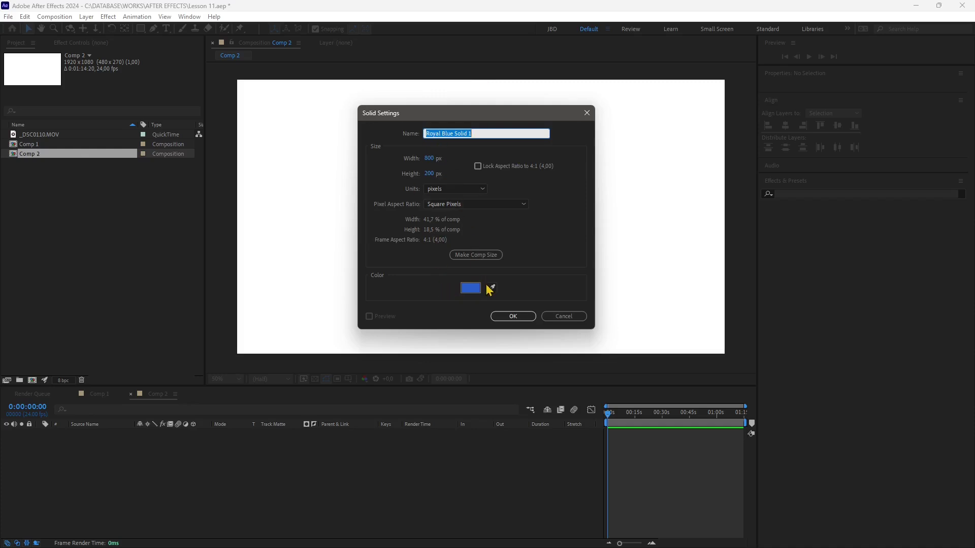
left_click(512, 315)
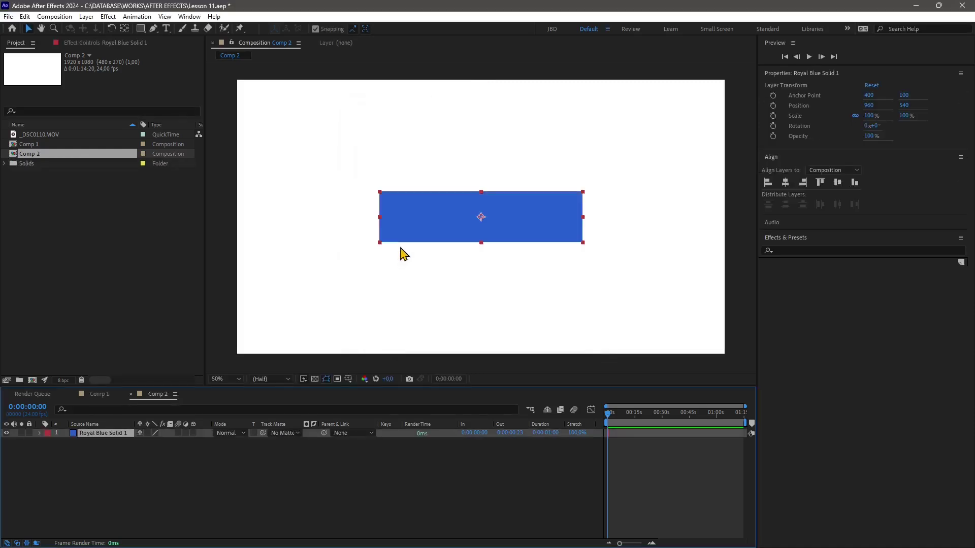
Square the solid (scale 51%, 188%), move it to 242, 816, and keyframe Position at 0:00:00:00.
left_click_drag(380, 191, 433, 172)
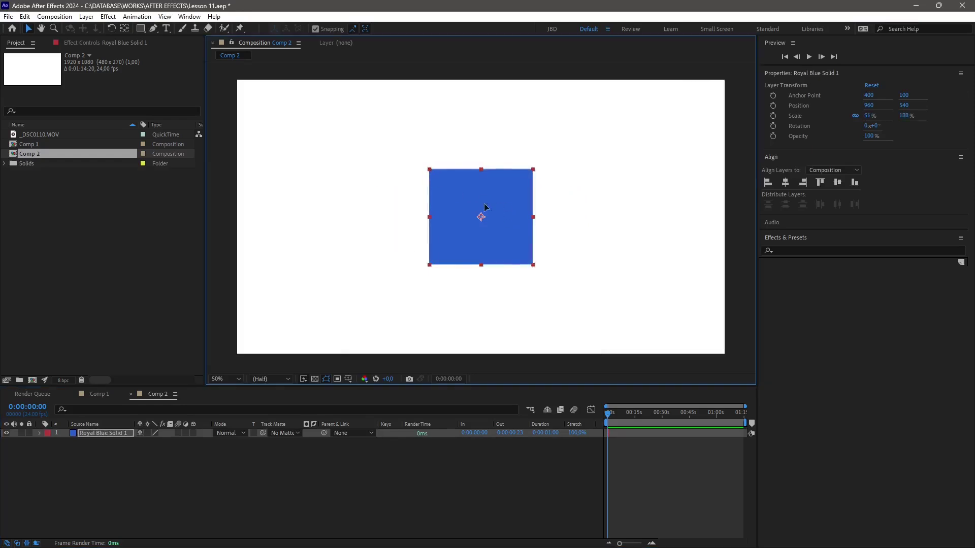
left_click_drag(480, 211, 353, 174)
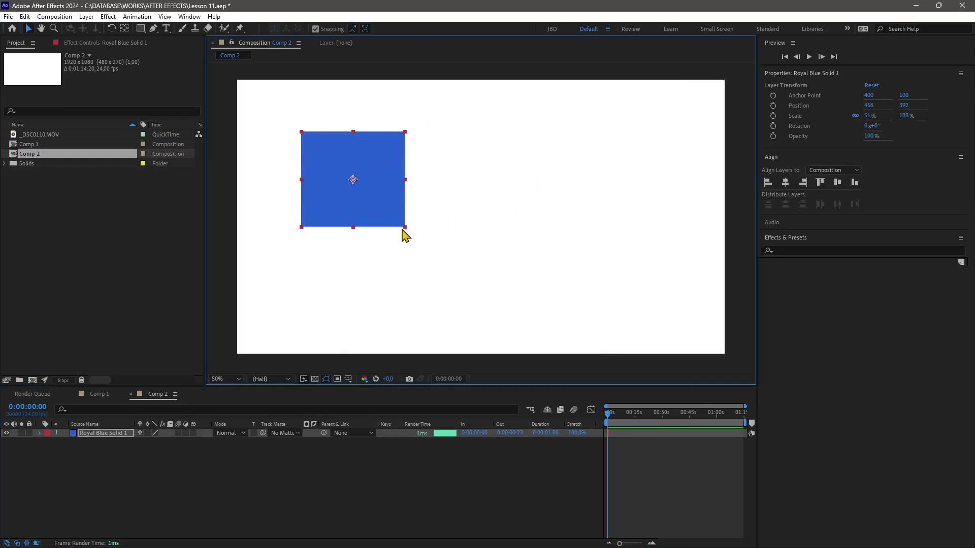
left_click_drag(394, 191, 328, 294)
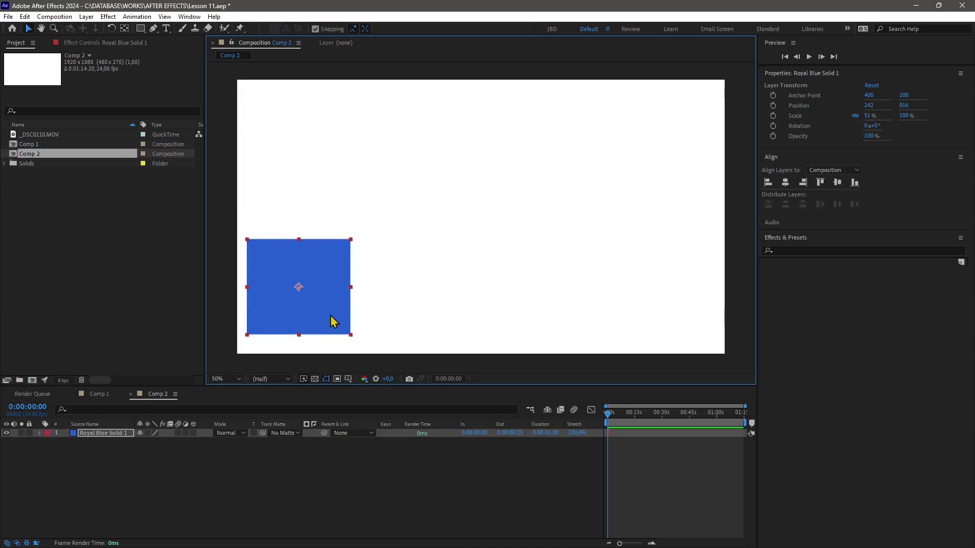
left_click(772, 105)
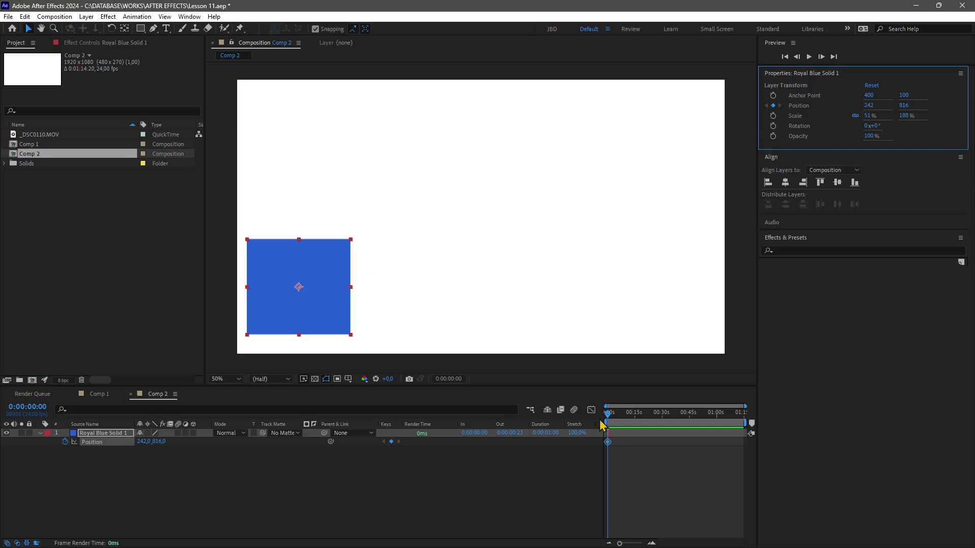
Extend the solid layer and add a second Position keyframe at 1548, 266 in the upper right.
mouse_move(600, 425)
left_mouse_down()
mouse_move(653, 434)
mouse_move(610, 423)
left_mouse_up()
key("space")
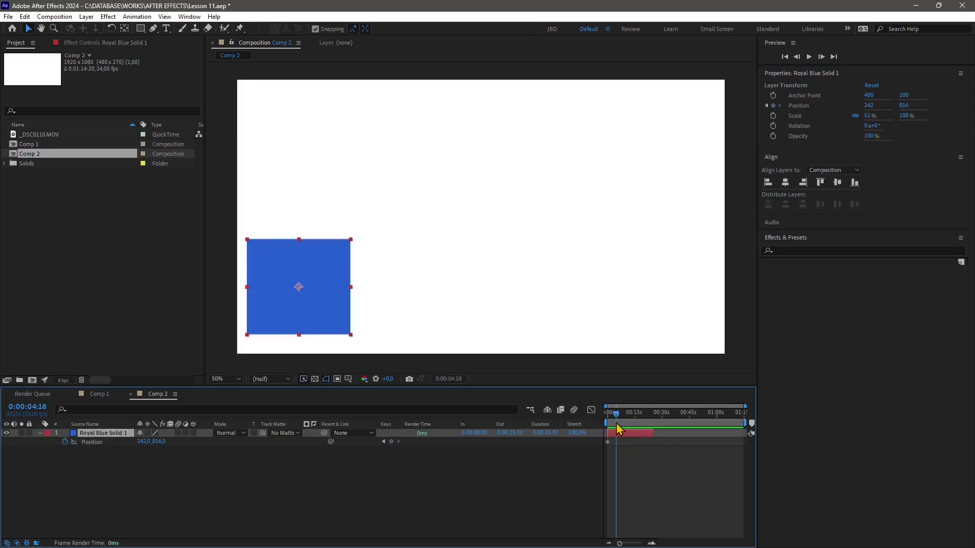
left_click_drag(620, 544, 631, 544)
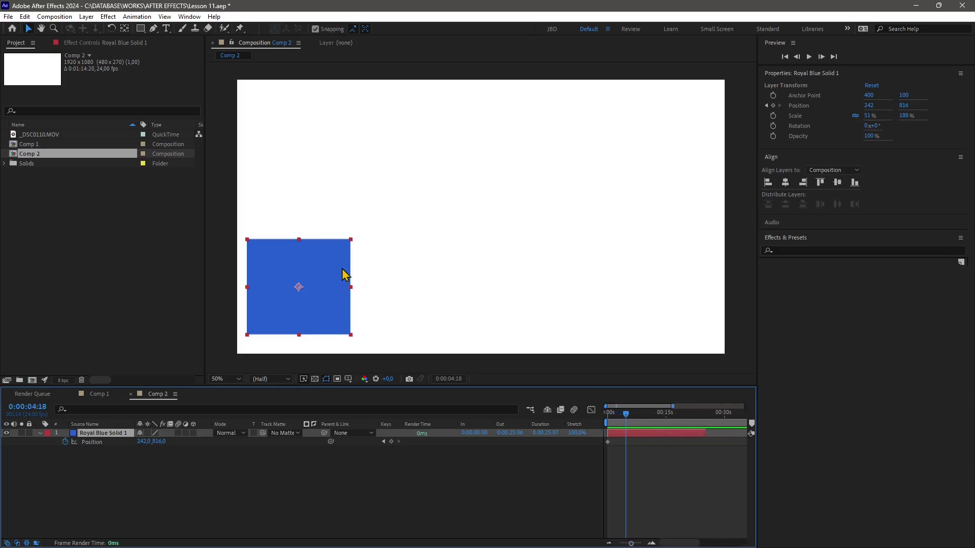
left_click_drag(348, 288, 683, 148)
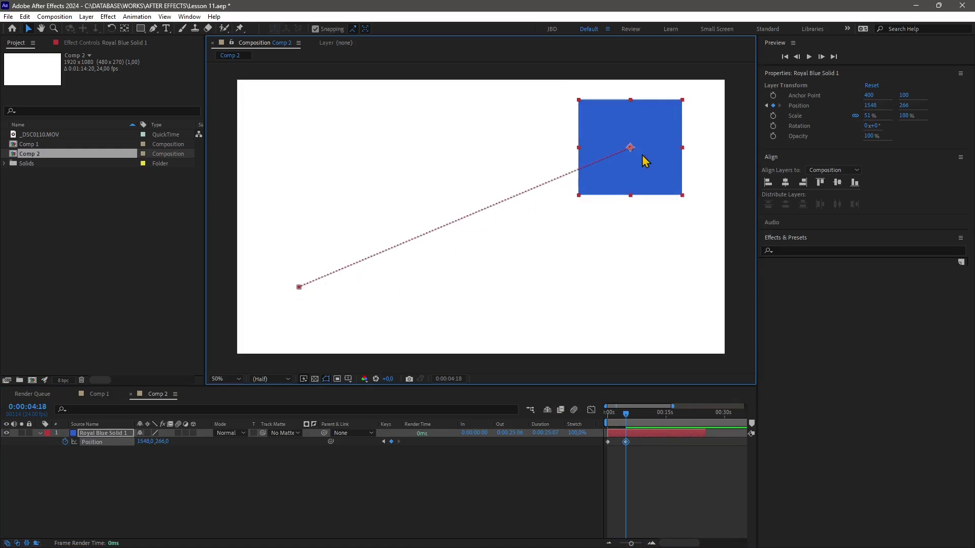
left_click(652, 406)
key("Home")
key("space")
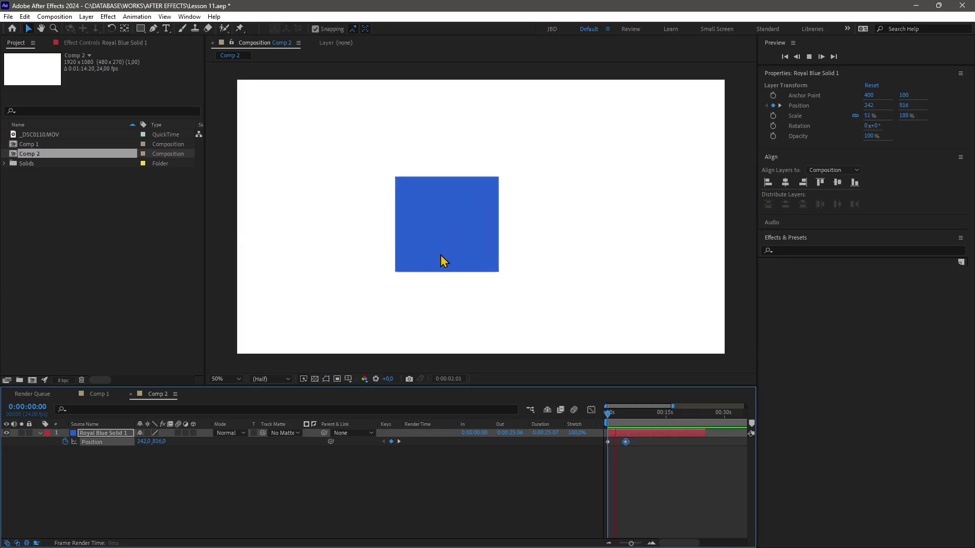
key("space")
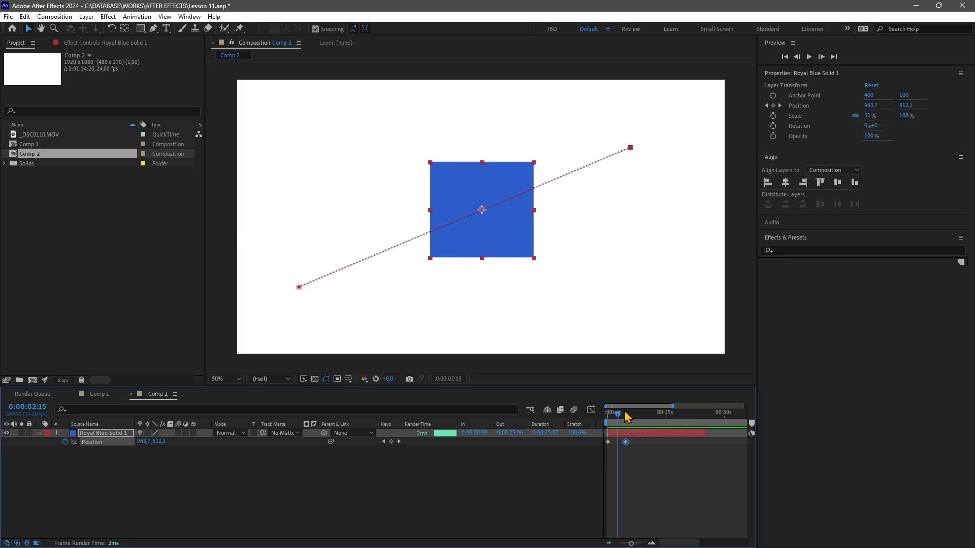
Pull the end Position keyframe earlier so the square crosses within a second, previewing the result.
left_click_drag(673, 406, 629, 407)
left_click_drag(668, 442, 615, 418)
left_click(606, 414)
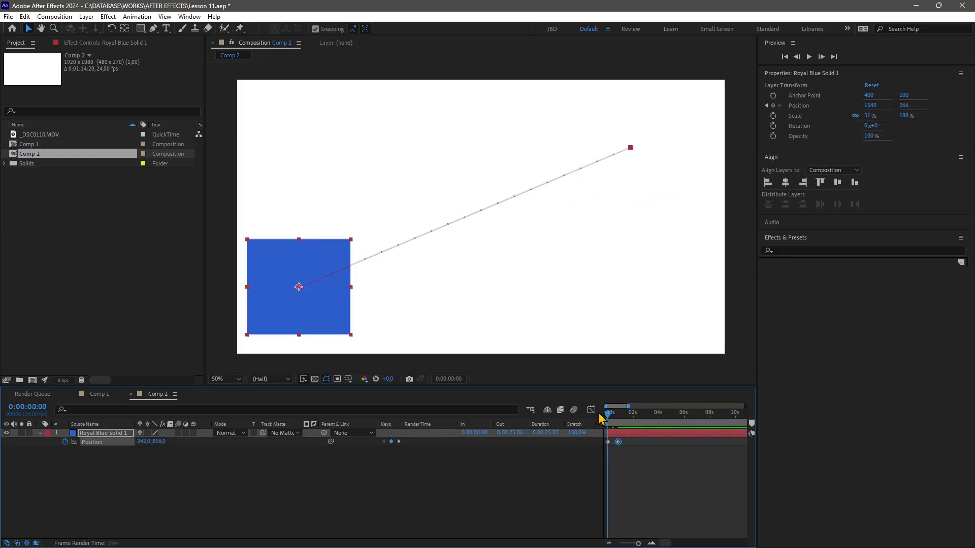
key("space")
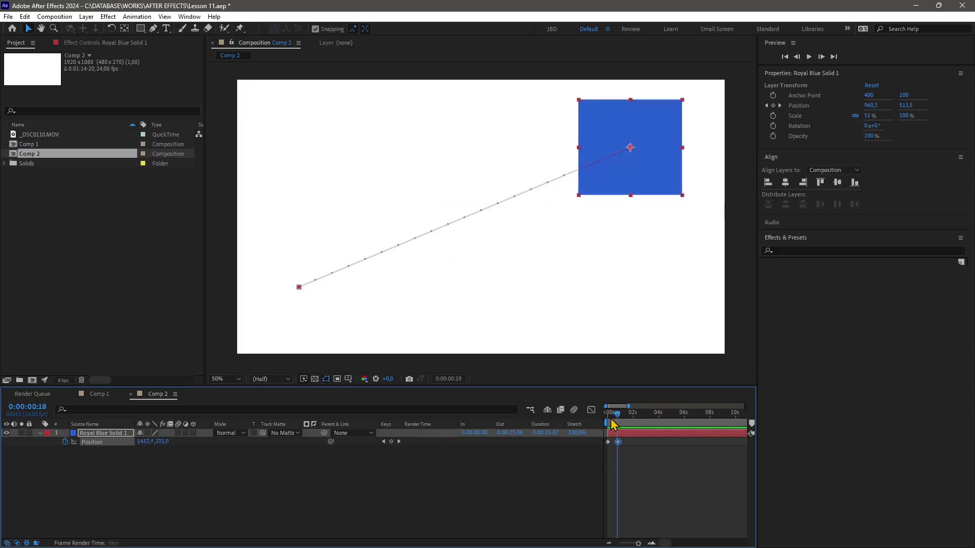
key("space")
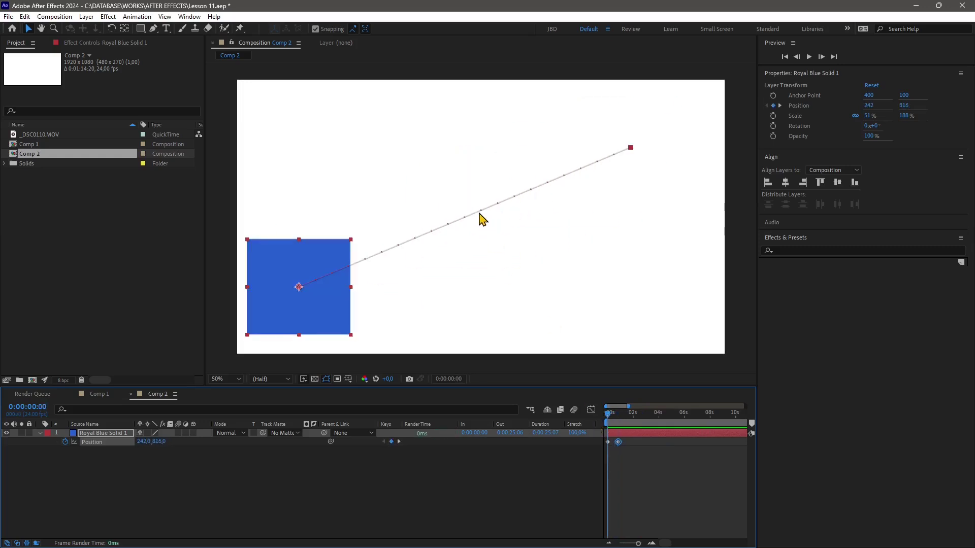
left_click_drag(618, 442, 614, 442)
left_click(437, 239)
key("space")
left_click(612, 432)
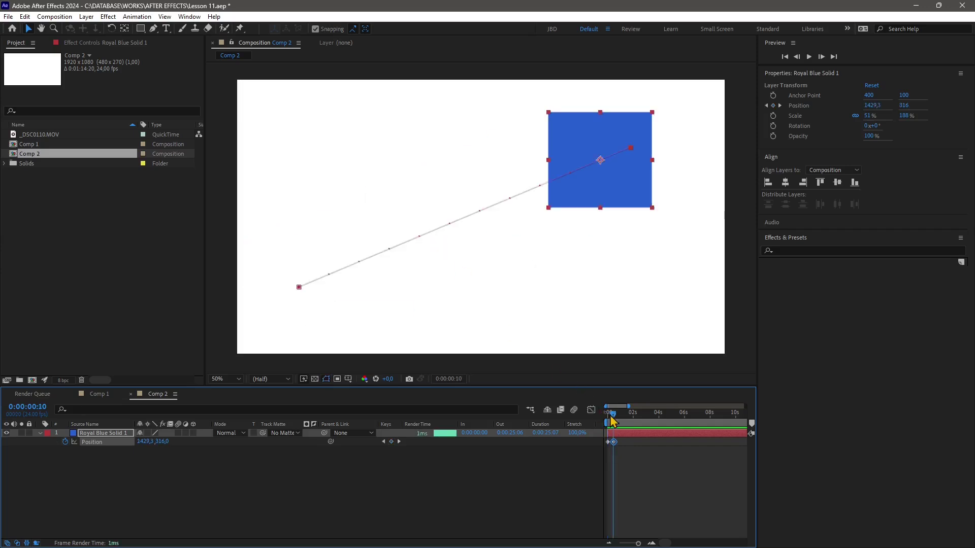
key("space")
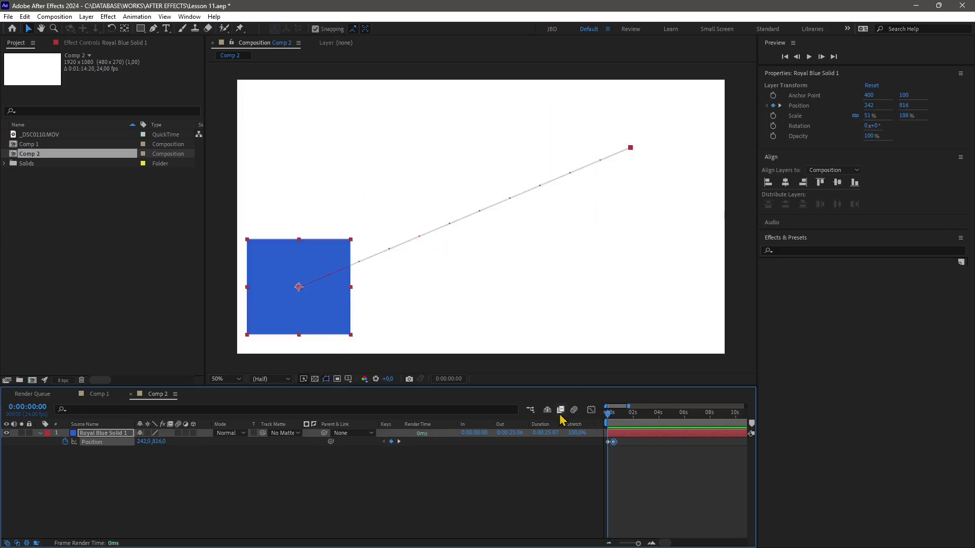
Enable motion blur for Comp 2 and the solid layer, and check the blur at frame 5.
left_click(574, 410)
left_click(178, 433)
key("space")
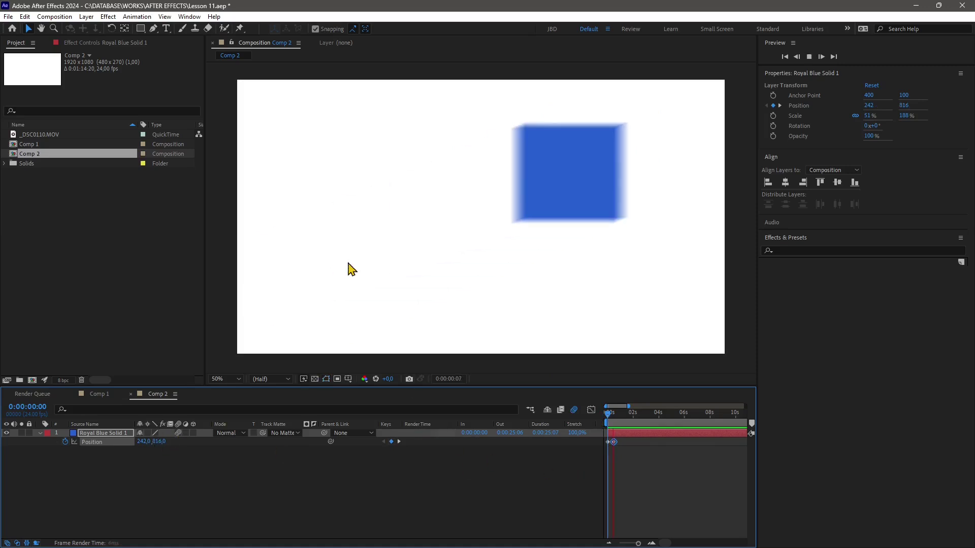
key("space")
left_click_drag(608, 412, 611, 415)
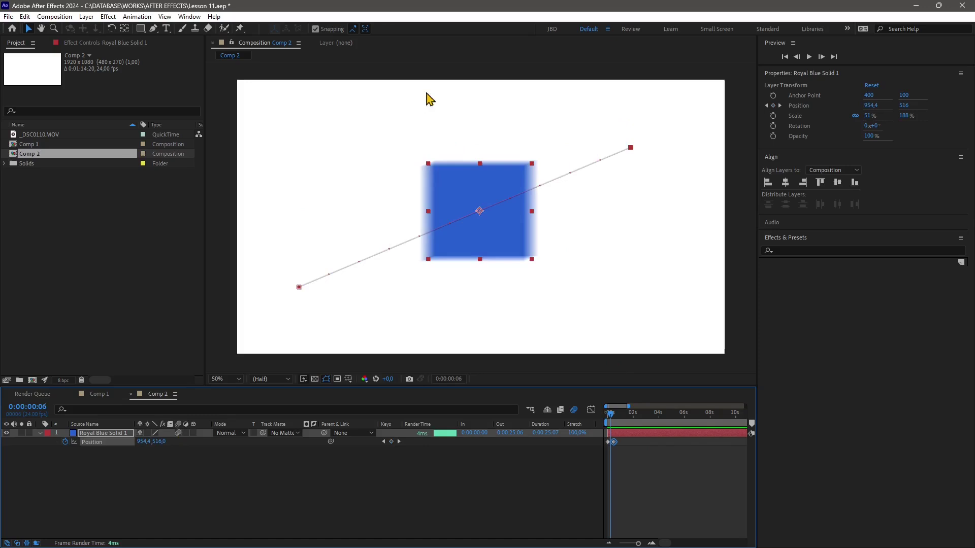
Set Comp 2's shutter angle to 543° with 32 samples per frame.
left_click(54, 16)
left_click(64, 43)
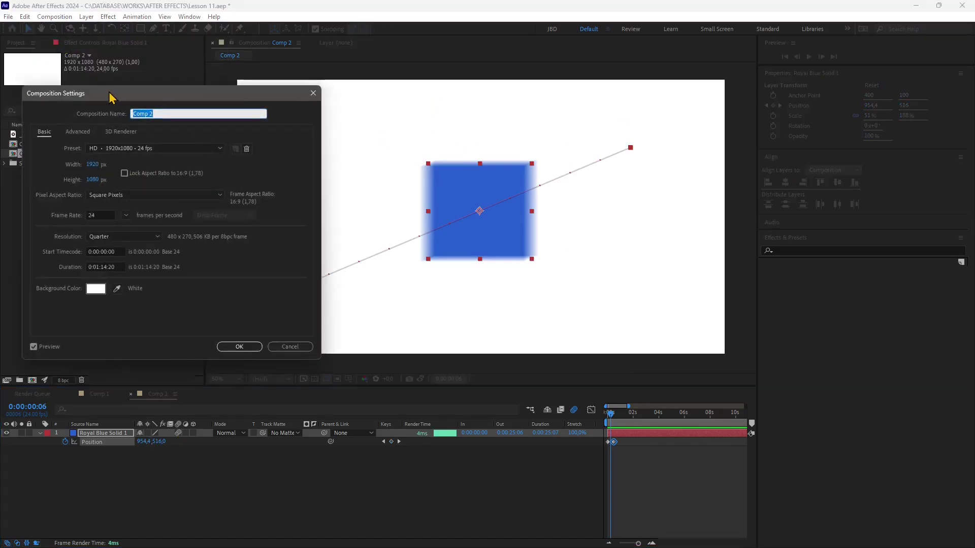
left_click_drag(110, 96, 362, 111)
left_click(335, 148)
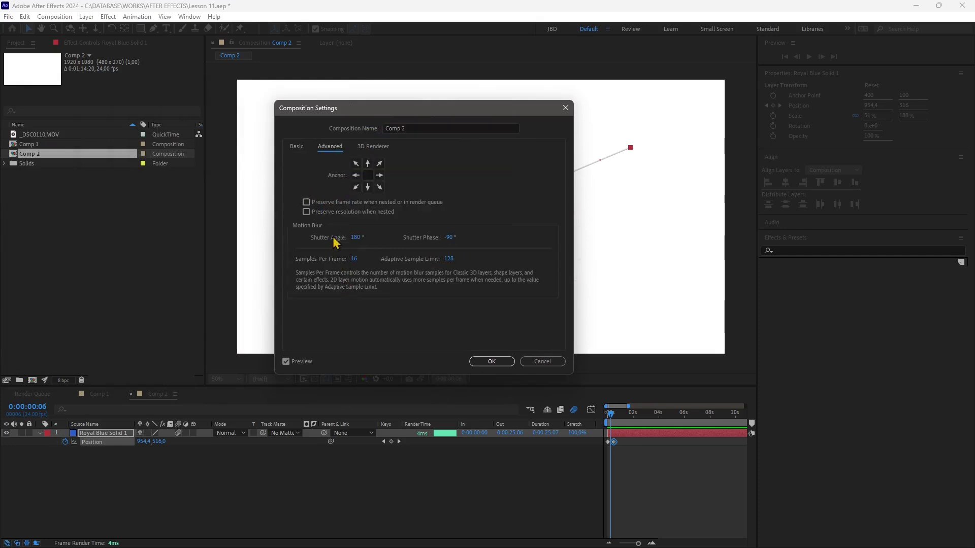
left_click_drag(437, 107, 197, 106)
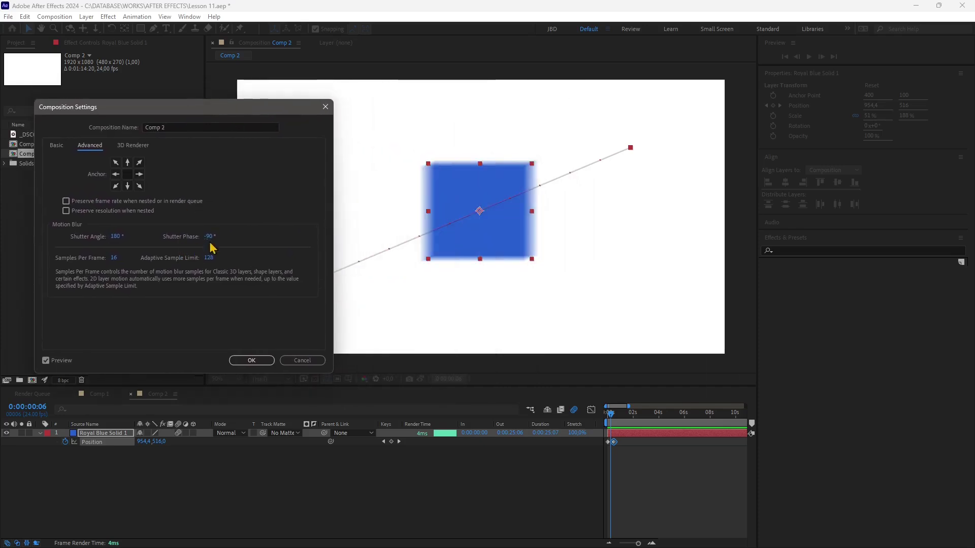
left_click_drag(115, 236, 153, 236)
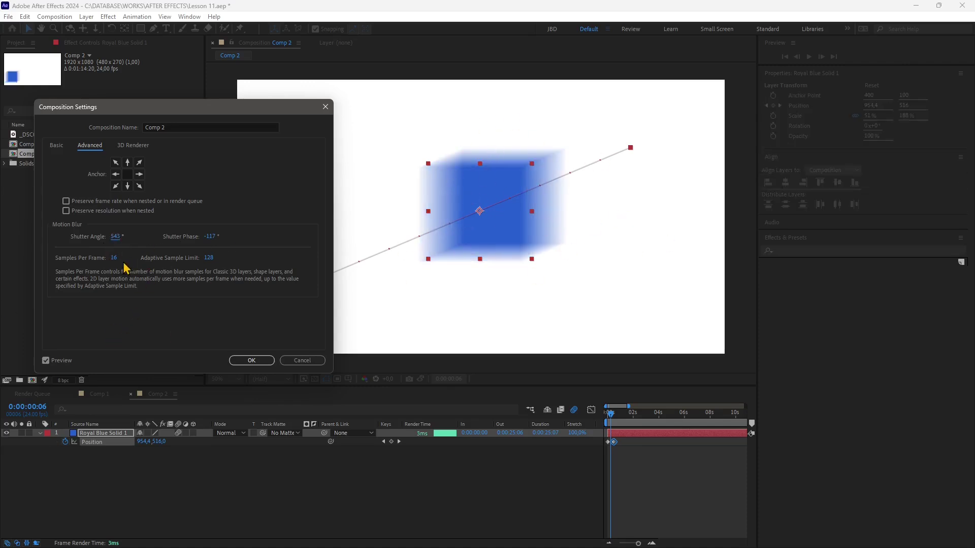
mouse_move(124, 259)
left_mouse_down()
mouse_move(111, 262)
mouse_move(109, 283)
mouse_move(113, 255)
left_mouse_up()
left_click(239, 360)
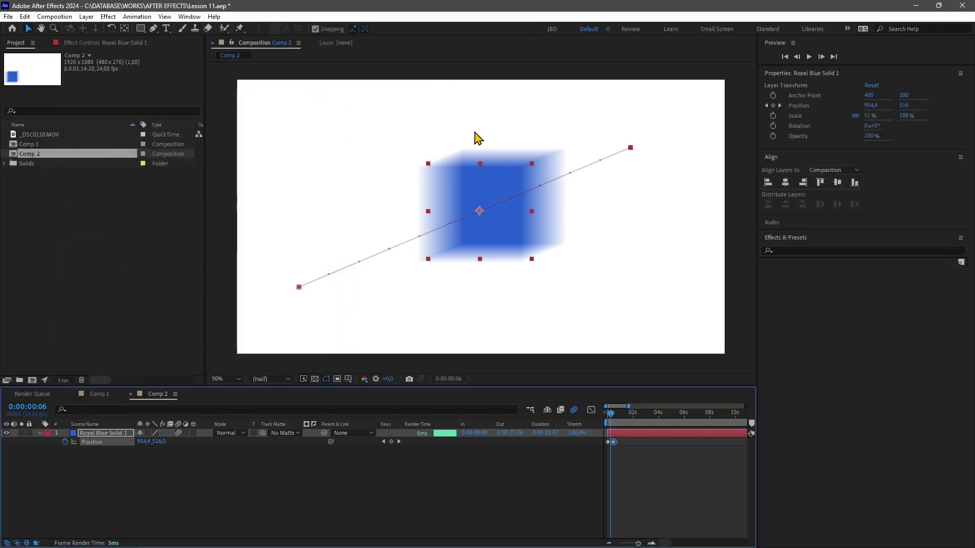
Shift the blue square's Position keyframe to a new time in Comp 2.
left_click_drag(615, 446, 623, 419)
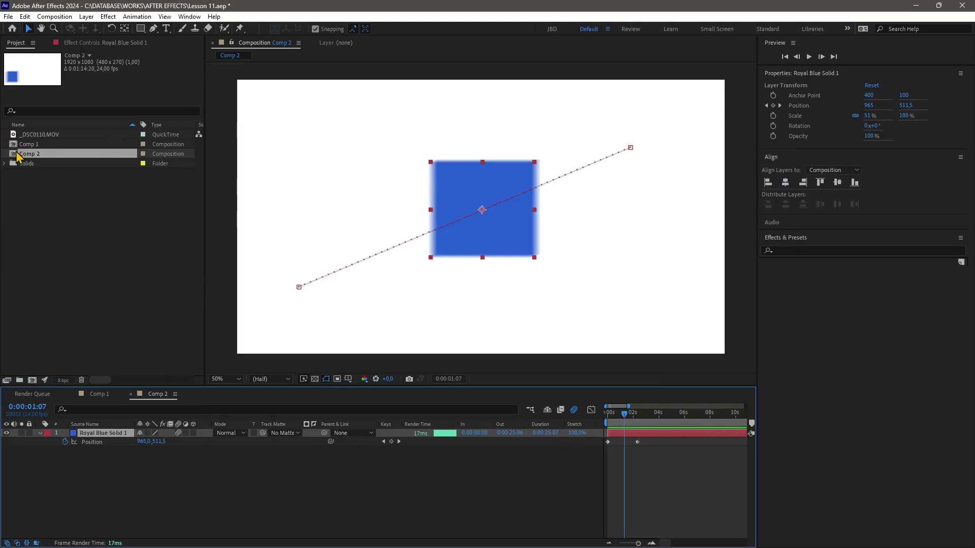
left_click(622, 446)
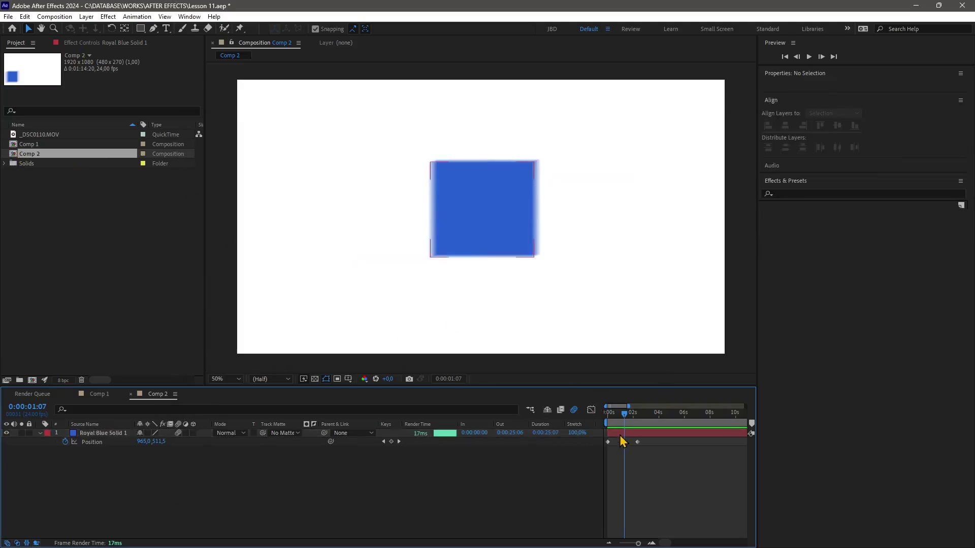
left_click(625, 434)
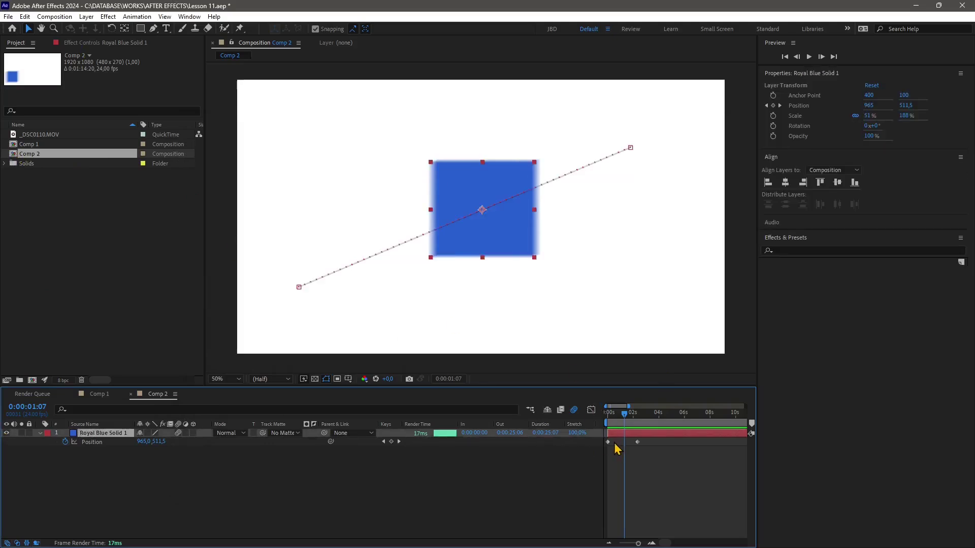
Review the _DSC0110.MOV footage and comps in the Project panel, then open Comp 1.
left_click(40, 138)
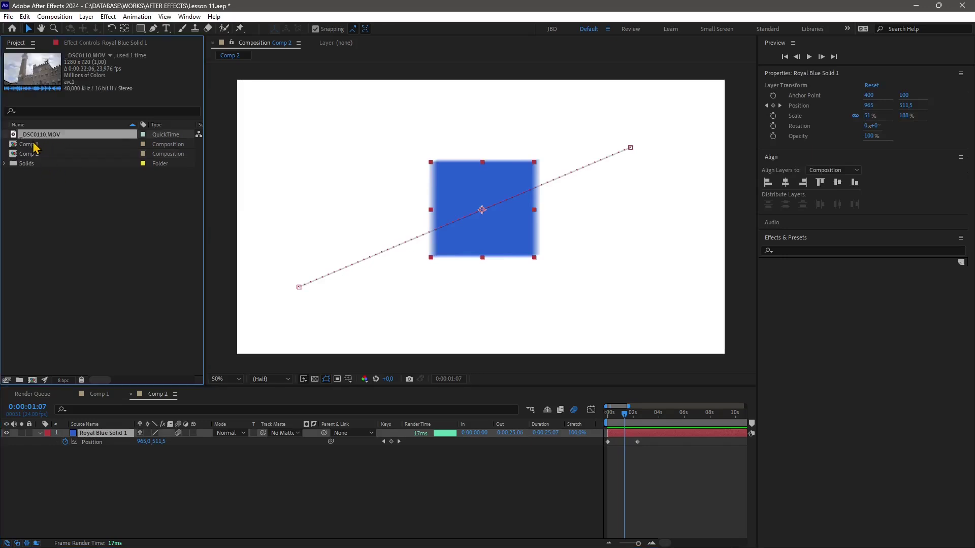
left_click(32, 145)
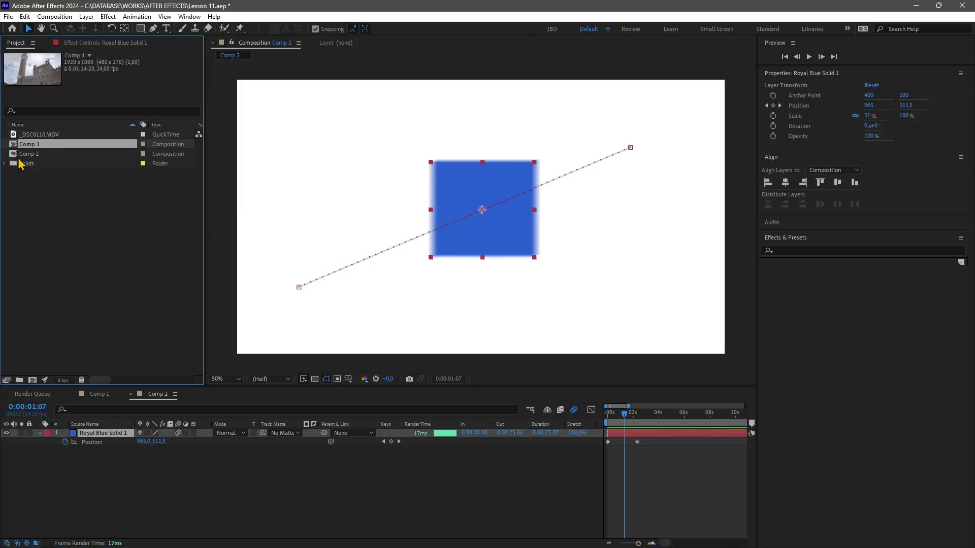
left_click(26, 154)
double_click(26, 145)
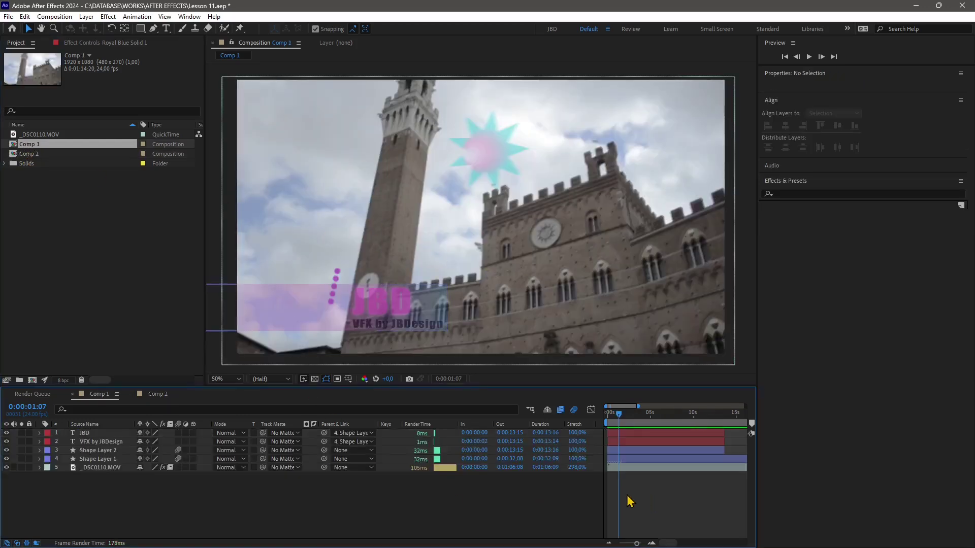
Paste the blue solid into Comp 1 and enlarge it to about 94%, 352% over the tower.
key("ctrl+v")
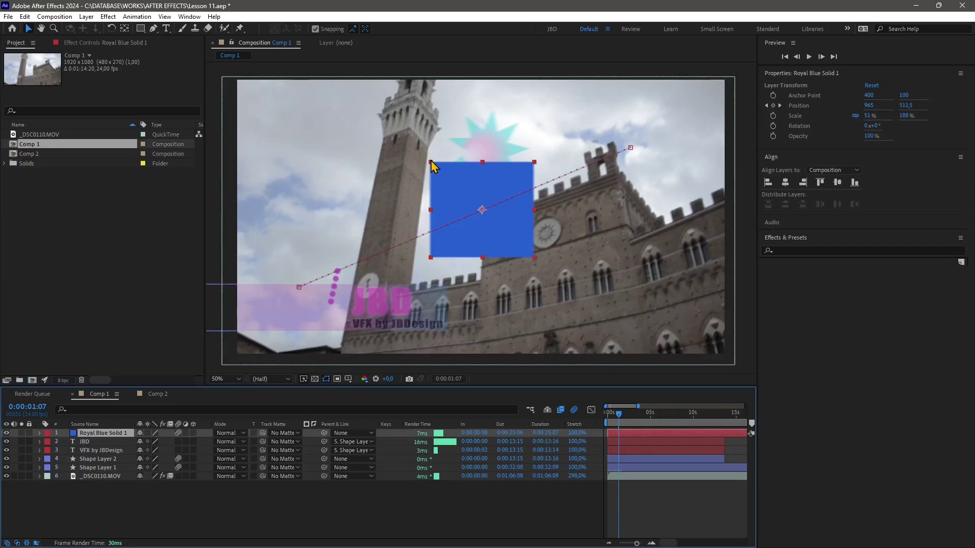
left_click_drag(431, 163, 400, 123)
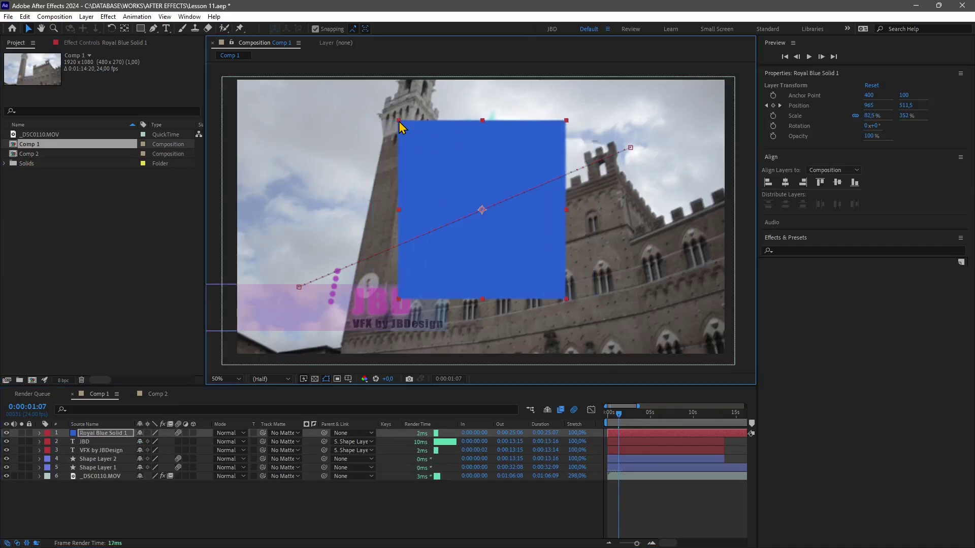
left_click_drag(619, 421, 620, 423)
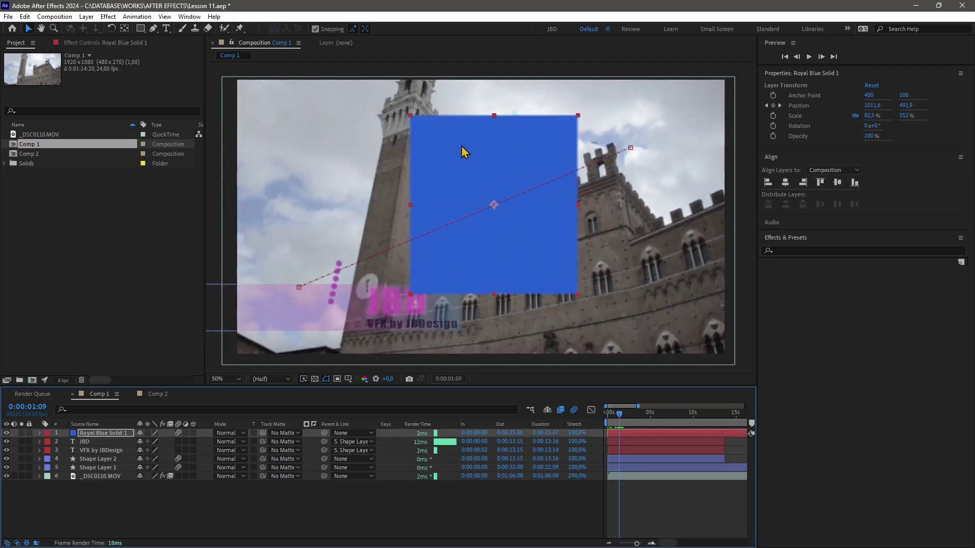
left_click(409, 209)
left_click_drag(403, 212, 399, 212)
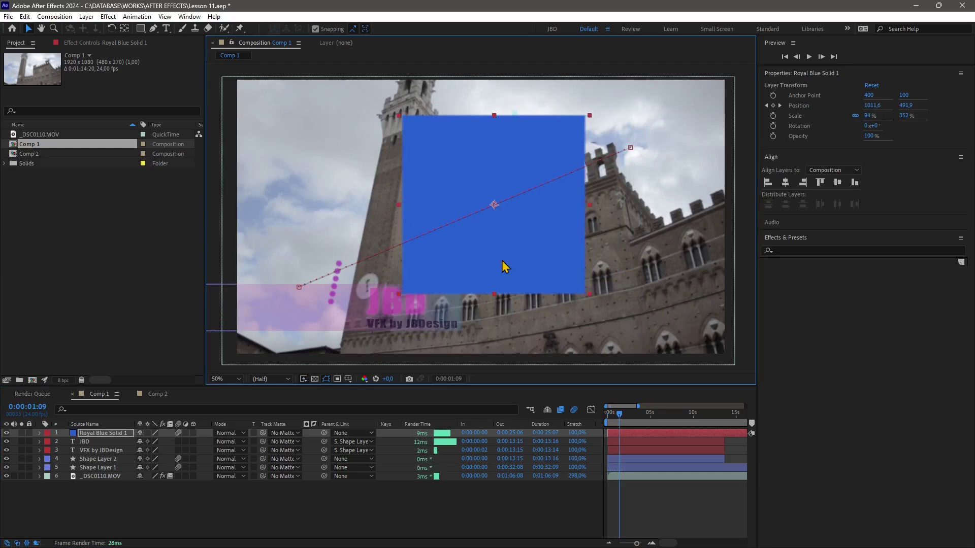
left_click(637, 435)
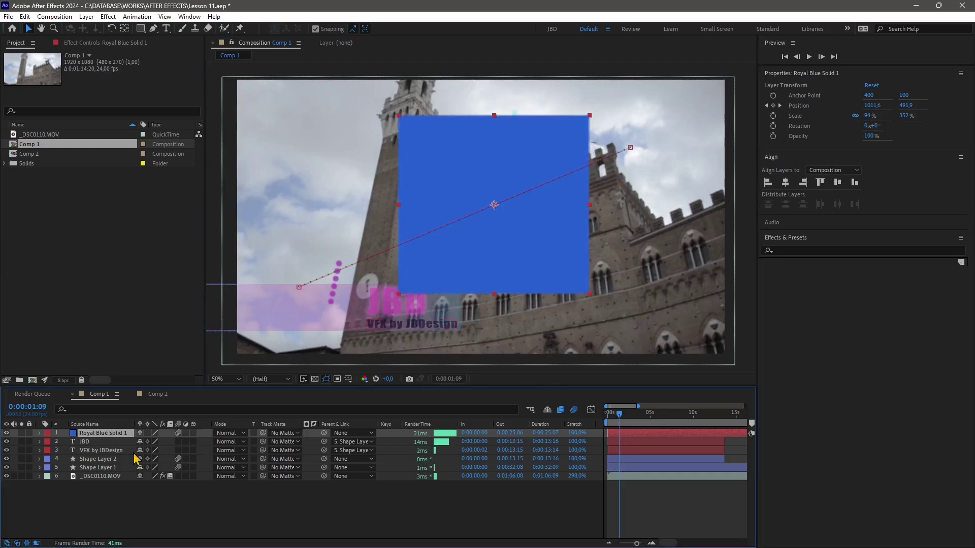
Set the solid's blend mode to Classic Color Dodge and view frame 0:00:01:07.
left_click(229, 433)
left_click(279, 263)
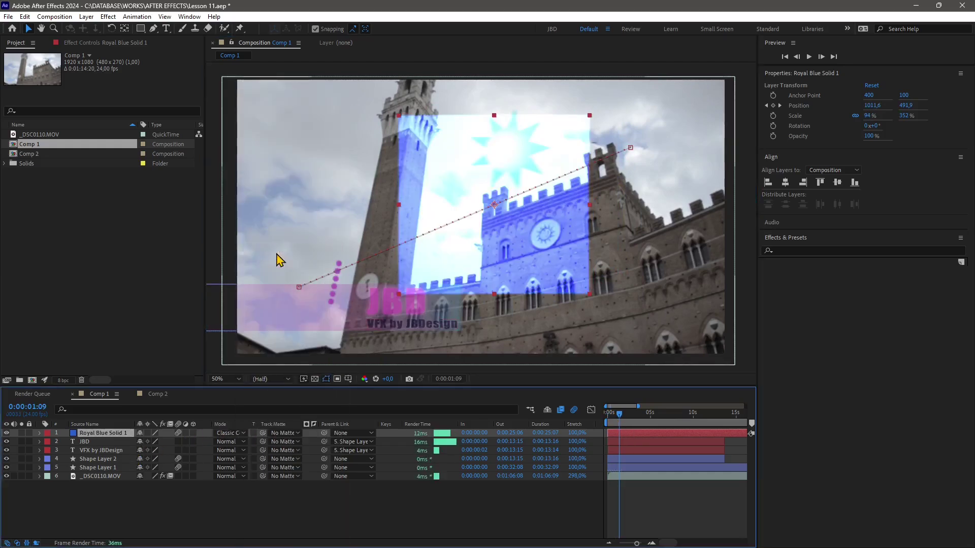
left_click(619, 415)
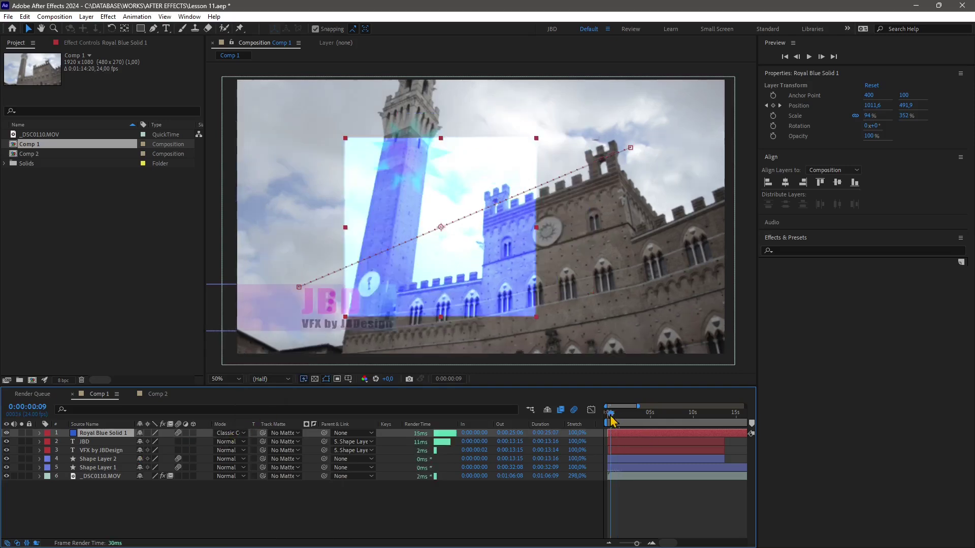
left_click_drag(623, 420, 623, 421)
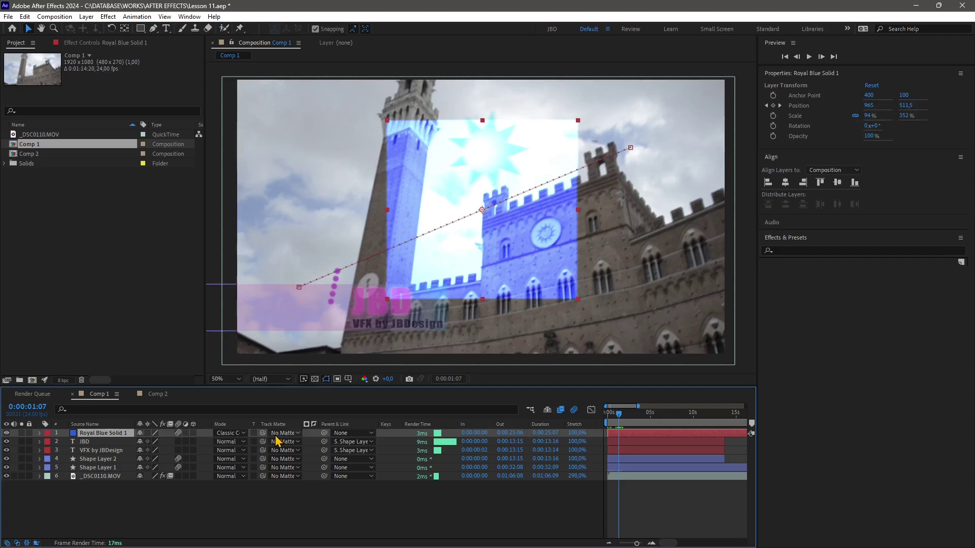
Try Darken, Linear Dodge, Saturation, Luminosity, Color and Subtract blend modes on the solid.
left_click(237, 434)
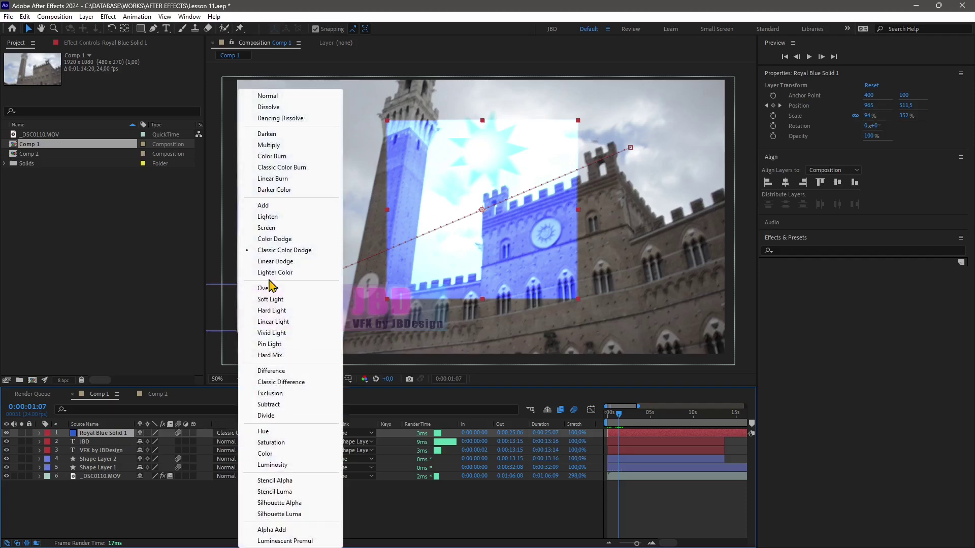
left_click(271, 135)
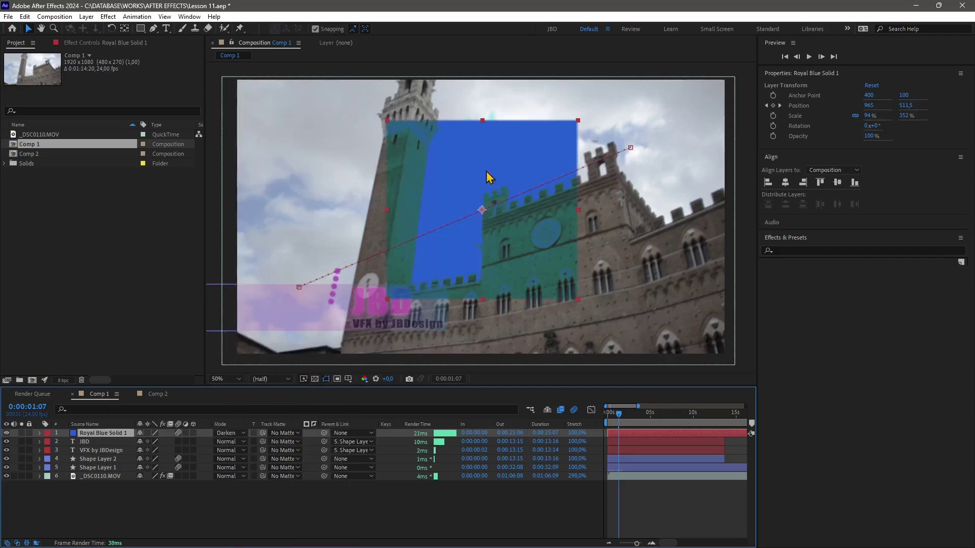
left_click(229, 435)
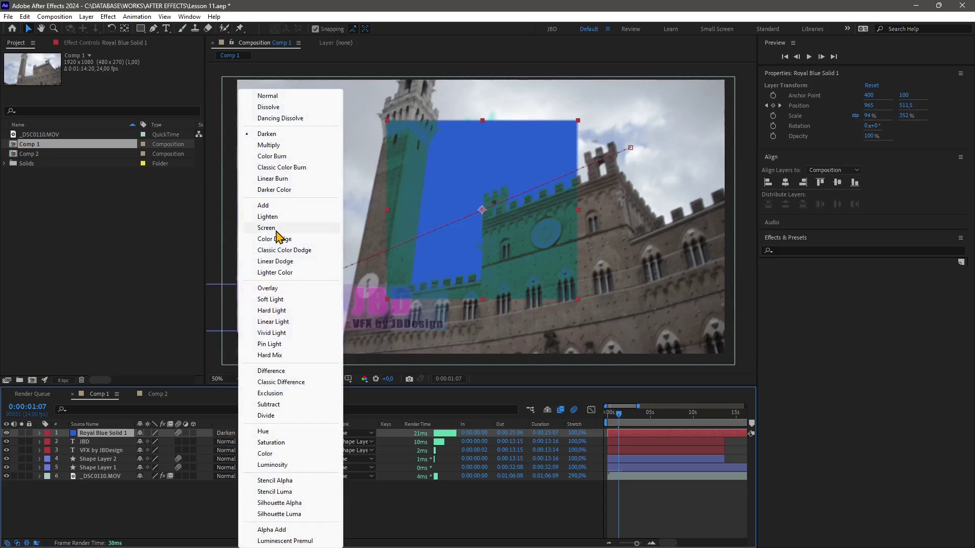
left_click(277, 261)
left_click(228, 433)
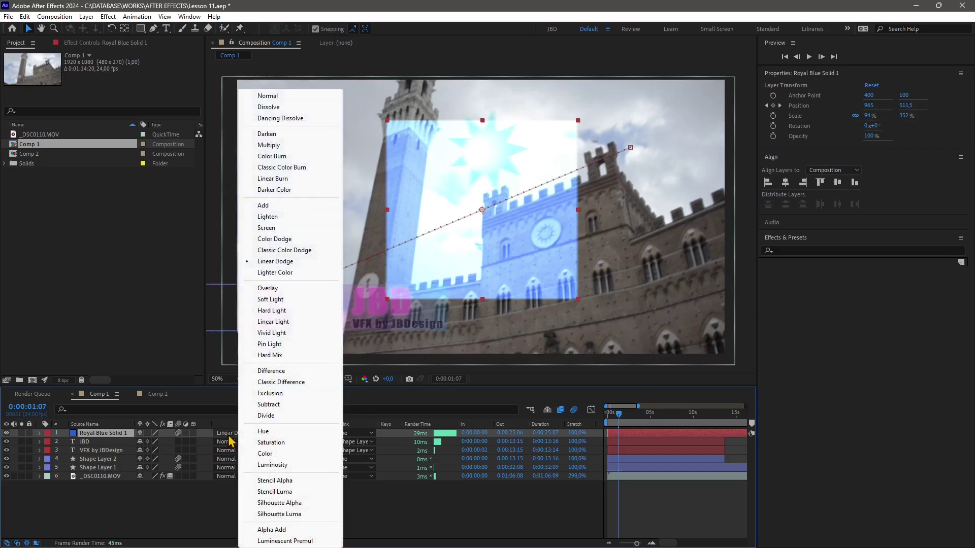
left_click(274, 443)
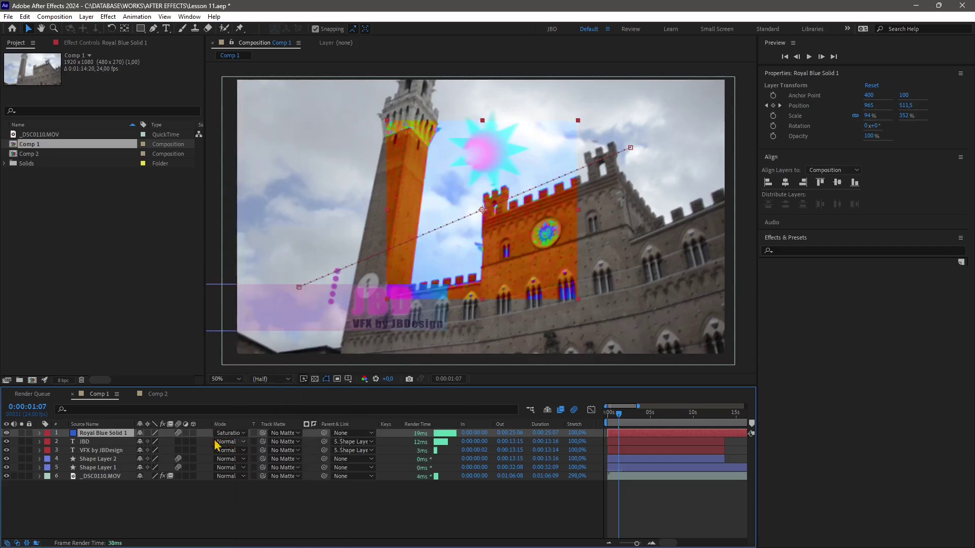
left_click(230, 434)
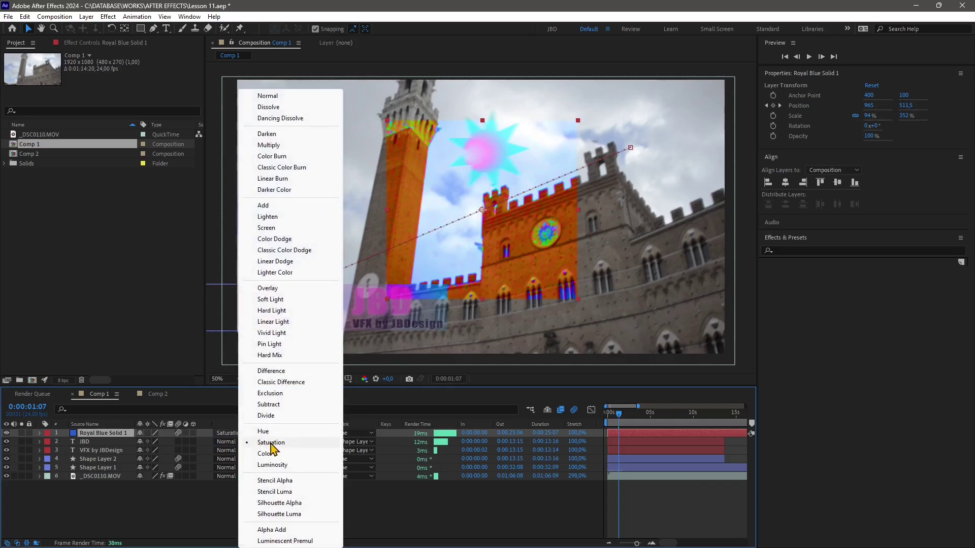
left_click(271, 465)
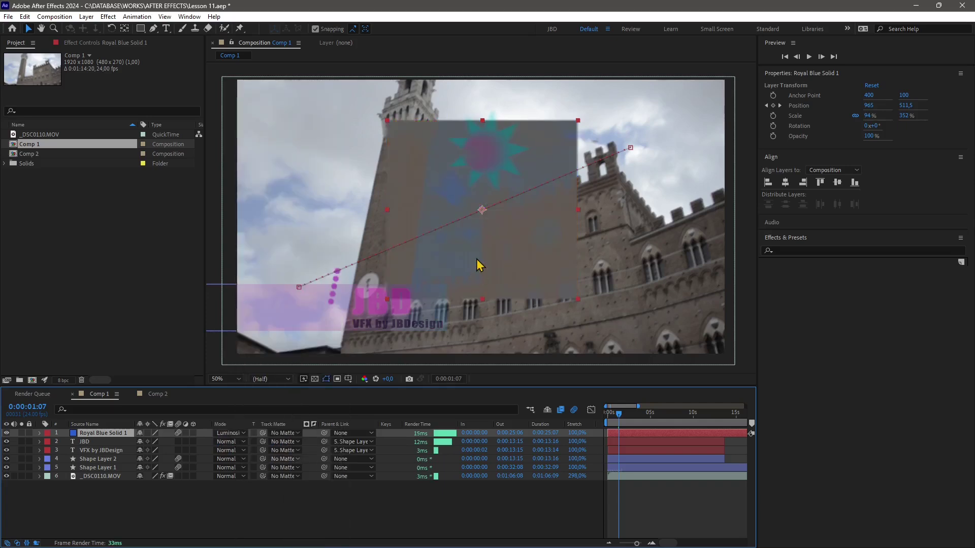
left_click(241, 434)
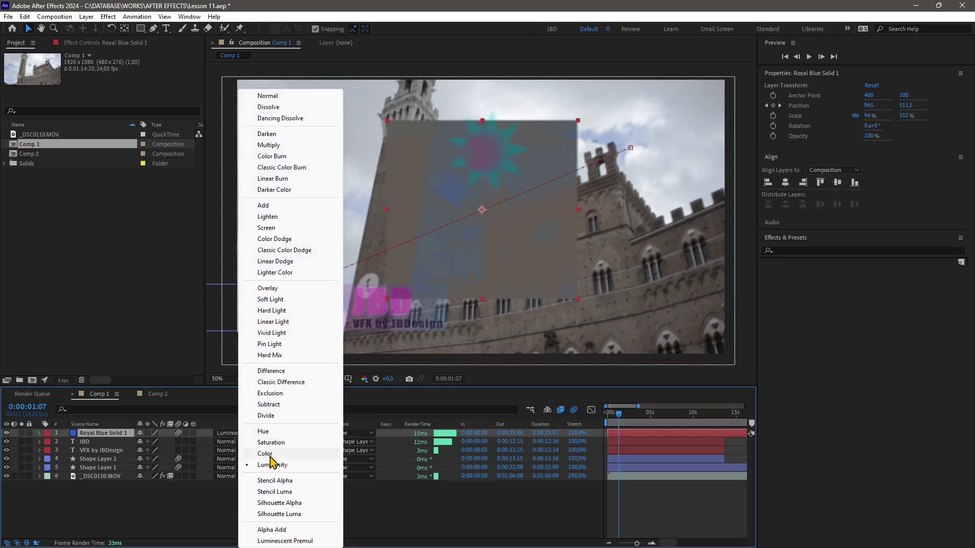
left_click(273, 457)
left_click(225, 434)
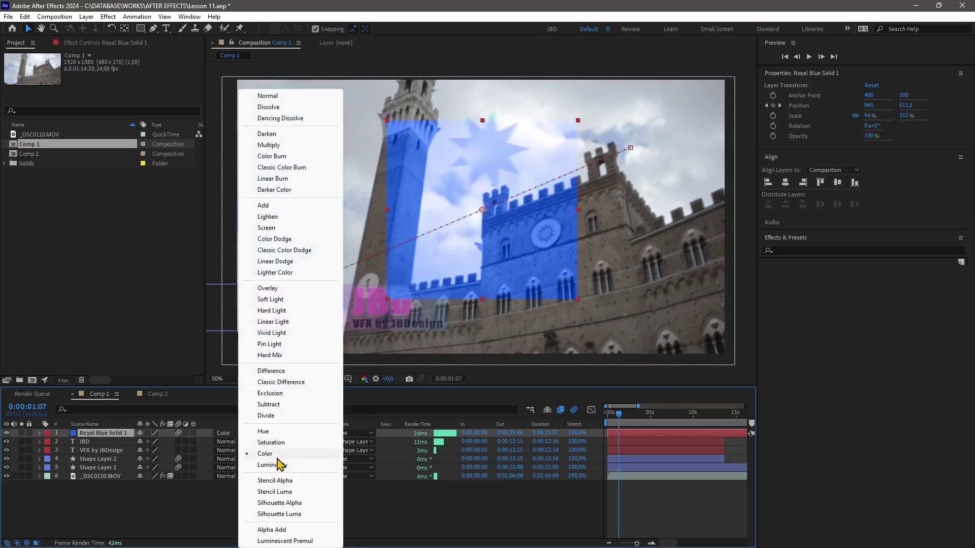
left_click(273, 404)
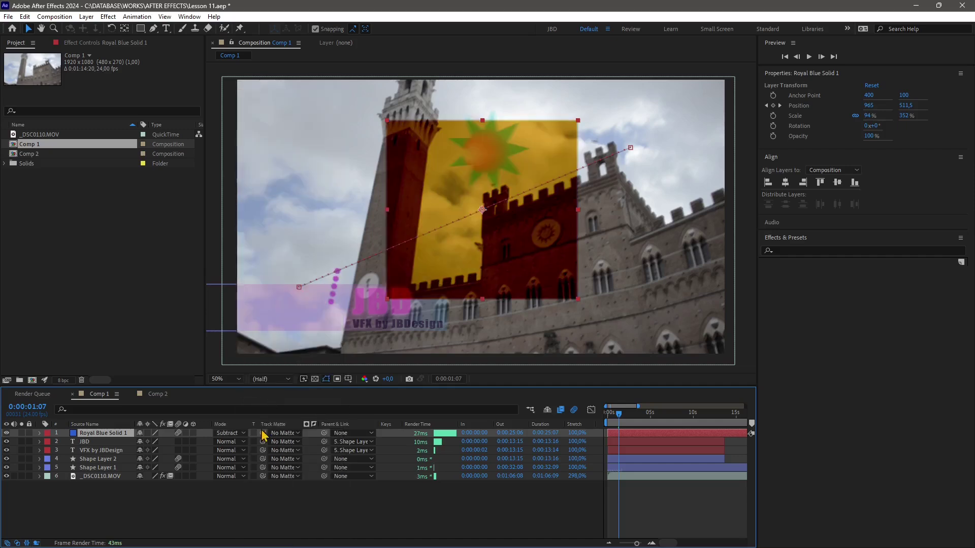
Compare Exclusion and Difference, then settle on Pin Light for the solid.
left_click(237, 434)
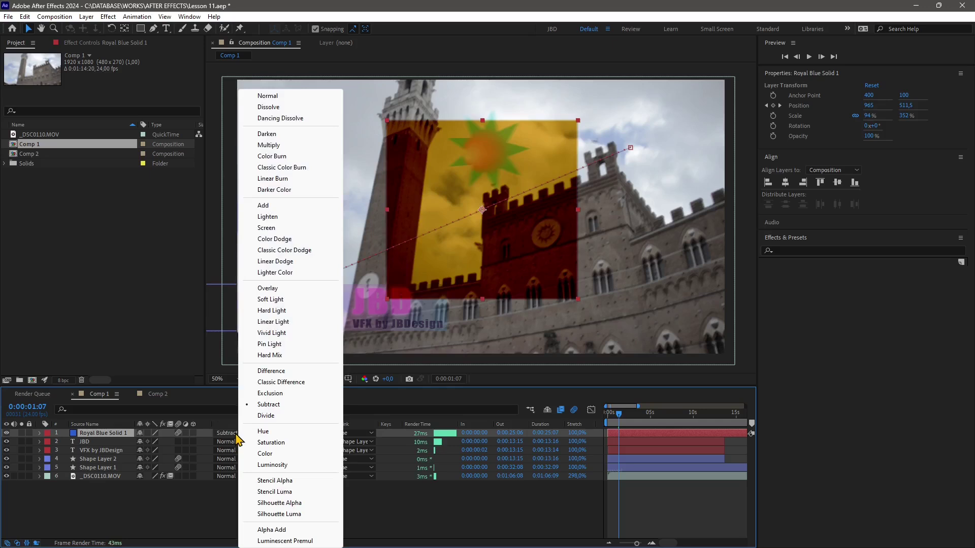
left_click(268, 393)
left_click(238, 434)
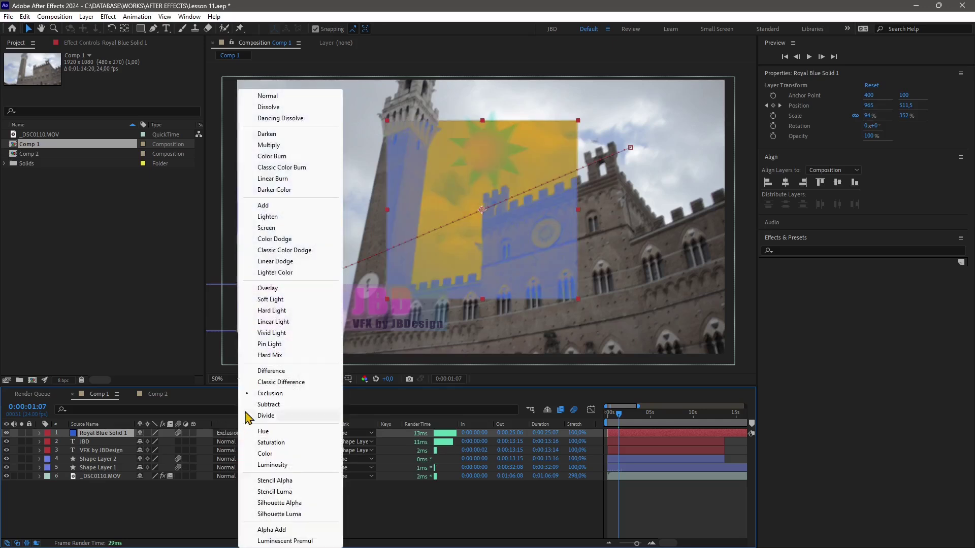
left_click(266, 382)
left_click(229, 434)
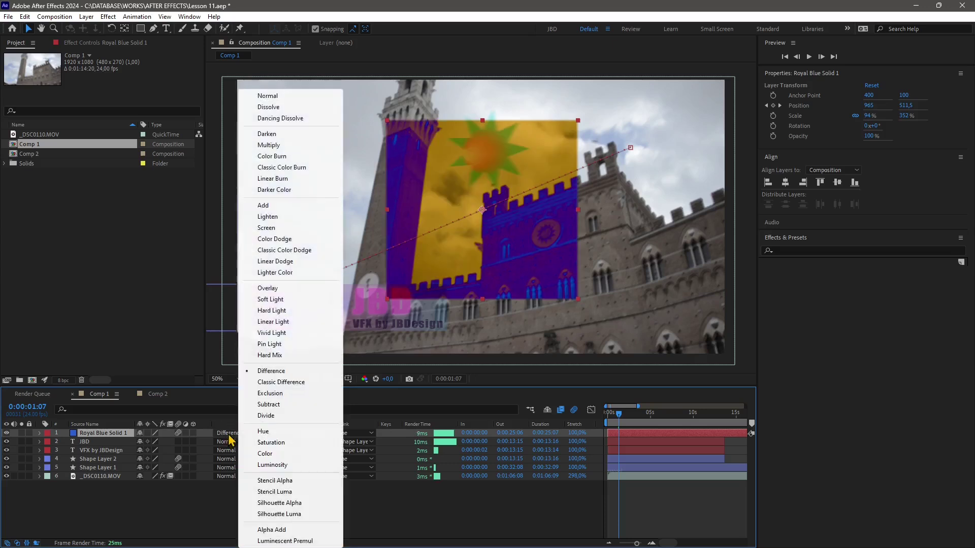
left_click(267, 343)
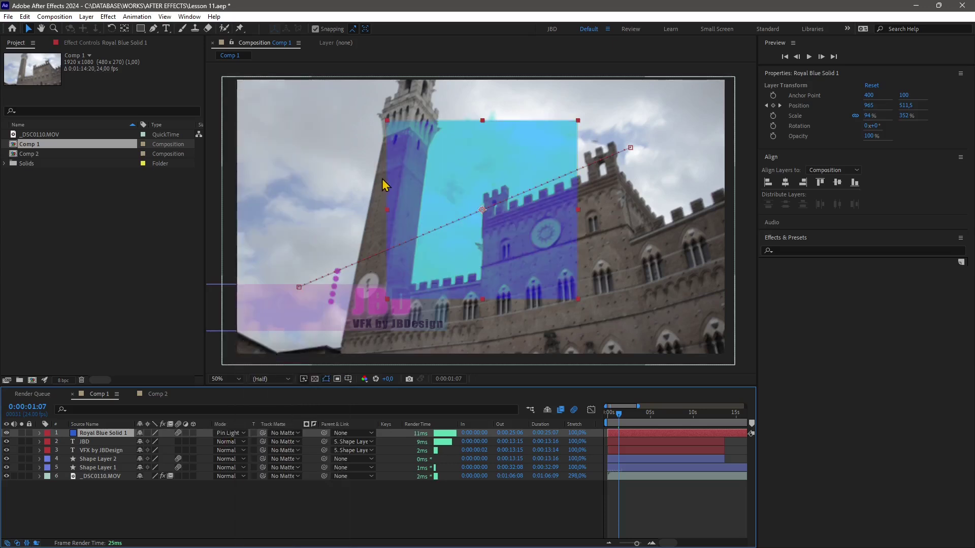
left_click(615, 415)
Scale the solid to 275%, 596% at position 895, 541 so it covers the whole tower frame.
left_click_drag(614, 415, 618, 420)
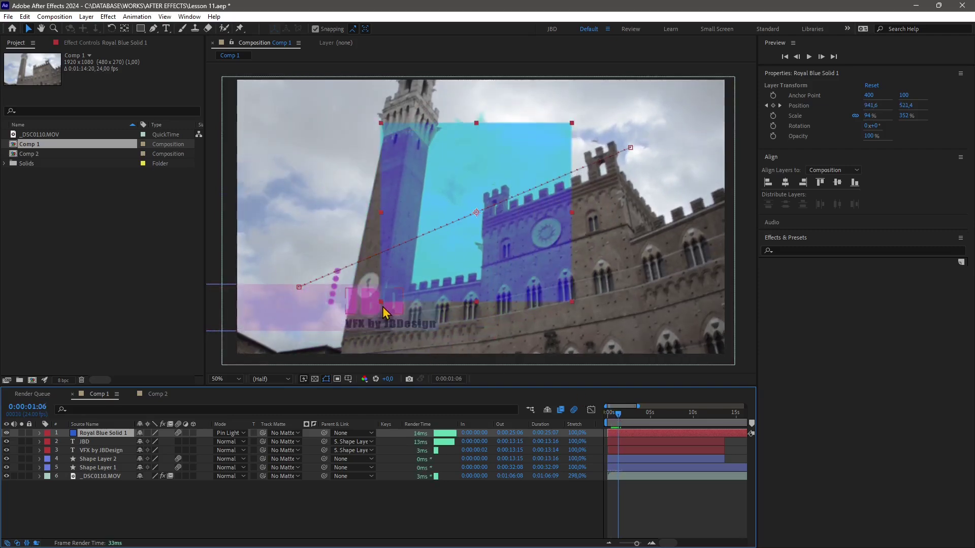
left_click_drag(385, 305, 229, 257)
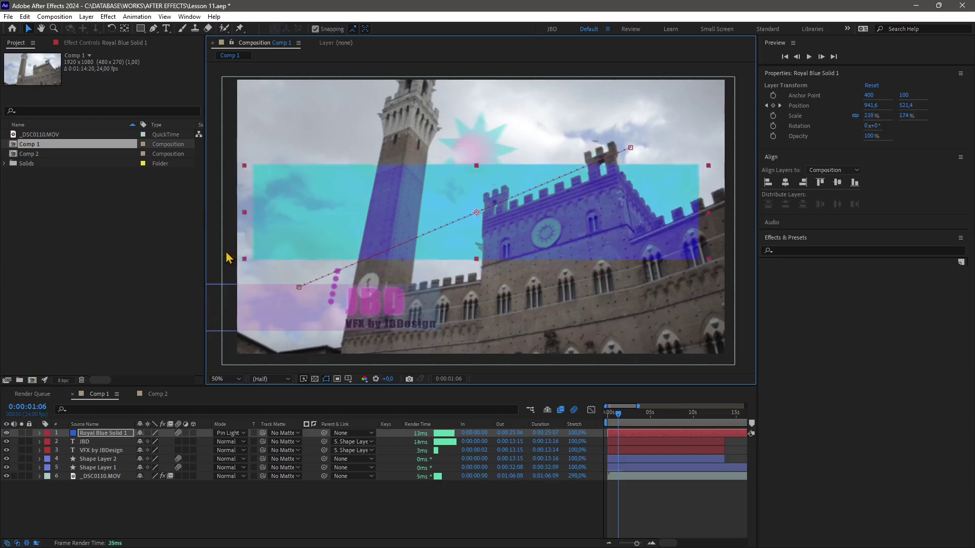
left_click(611, 419)
left_click_drag(612, 419, 619, 419)
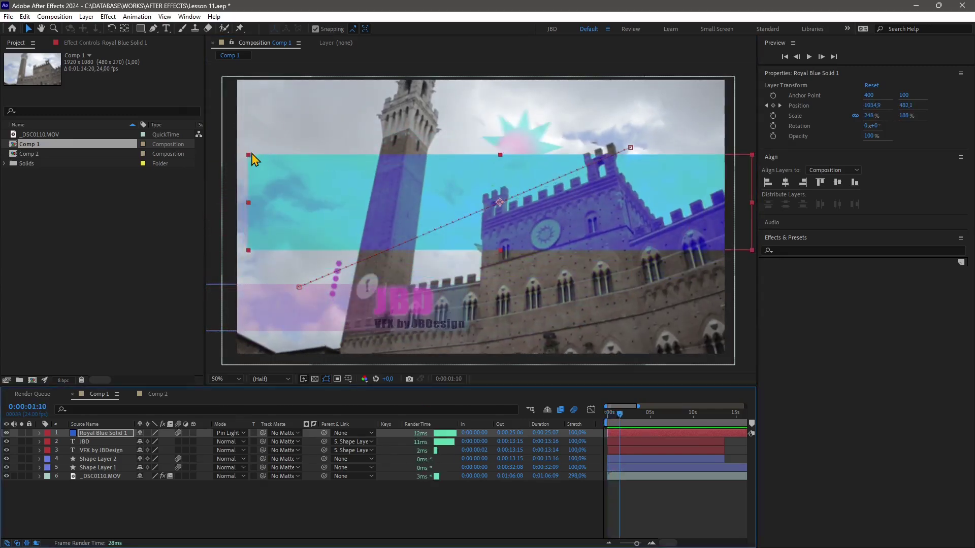
left_click_drag(249, 155, 221, 57)
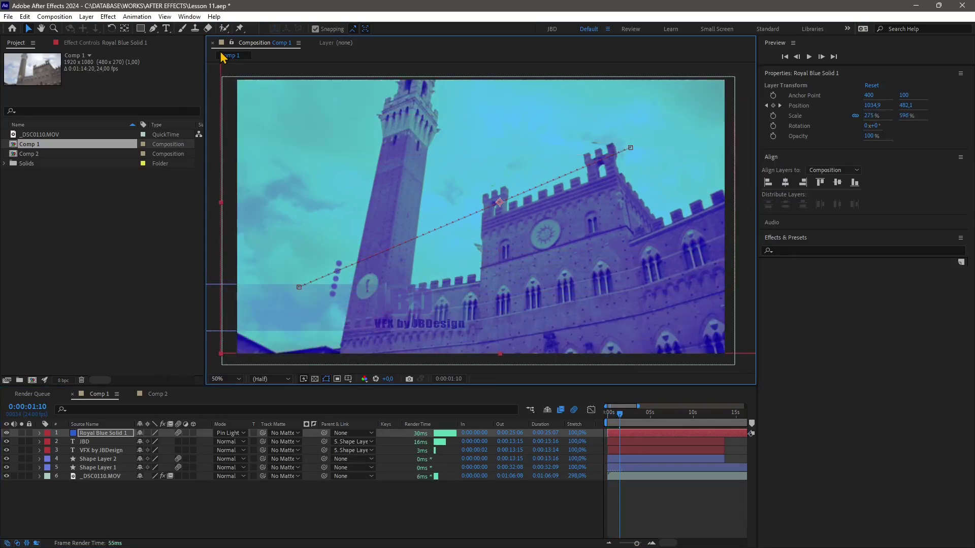
mouse_move(624, 420)
left_mouse_down()
mouse_move(599, 426)
mouse_move(619, 424)
left_mouse_up()
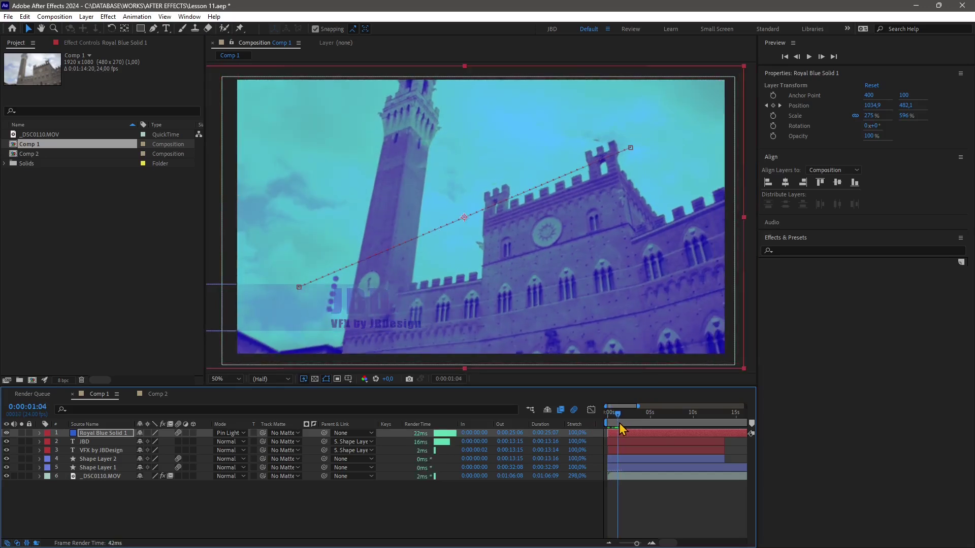
left_click(39, 433)
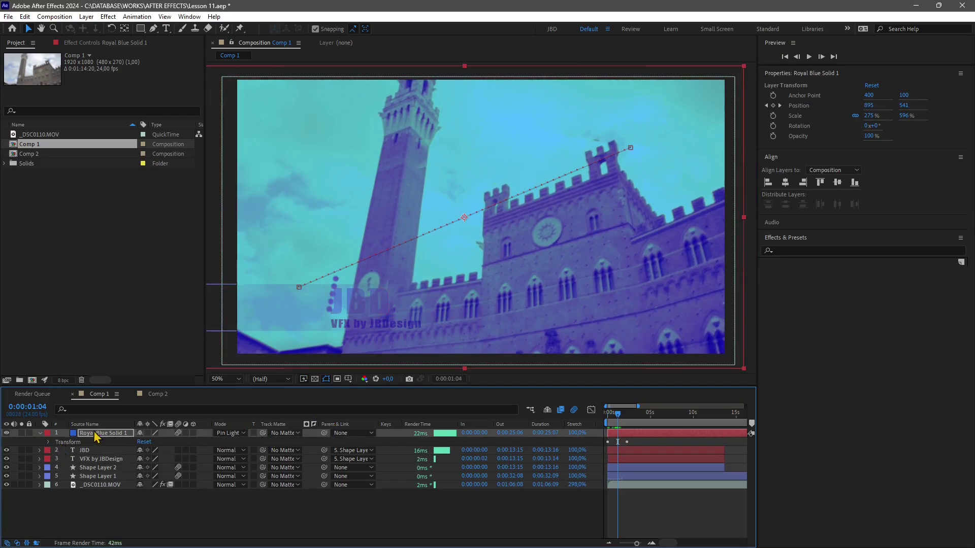
Search Effects & Presets for 'gradi' and drag 4-Color Gradient onto Royal Blue Solid 1.
left_click(50, 442)
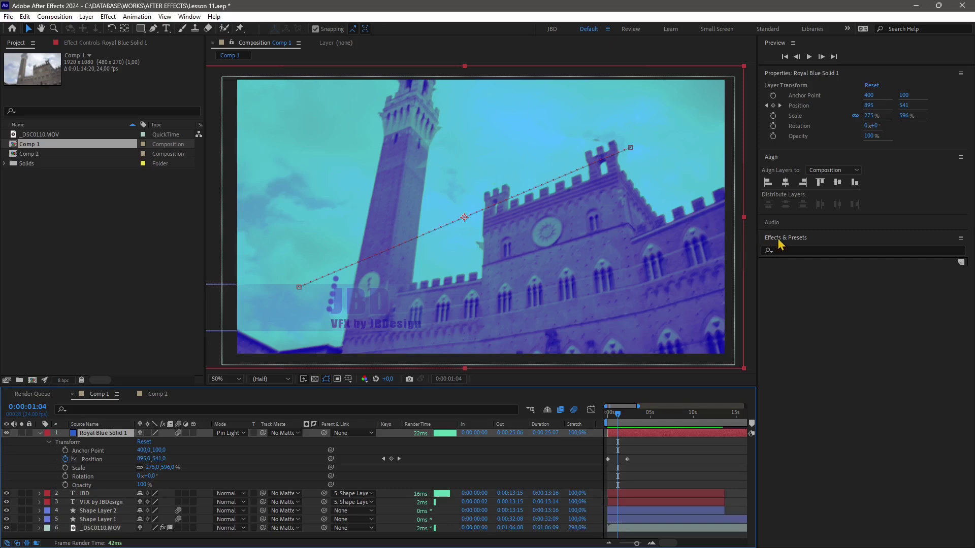
left_click(799, 257)
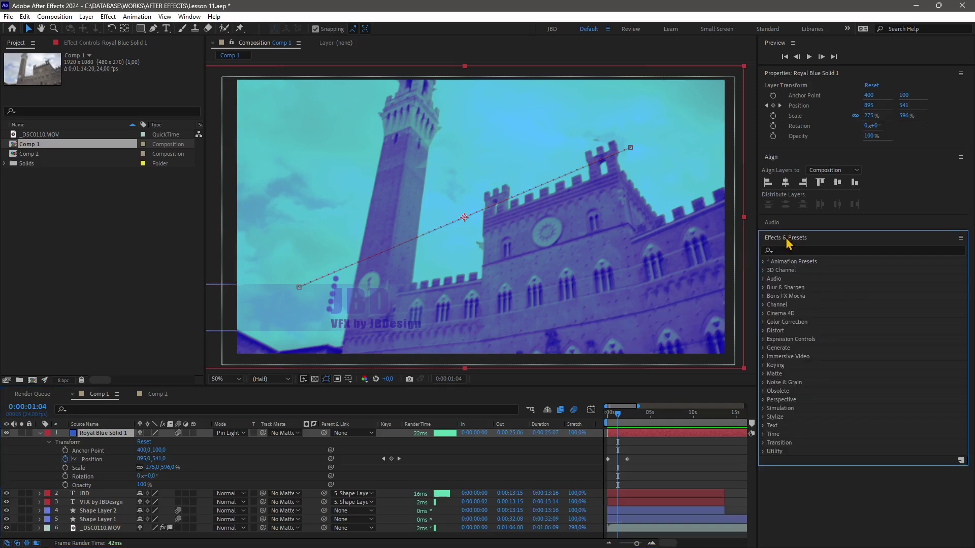
left_click(788, 249)
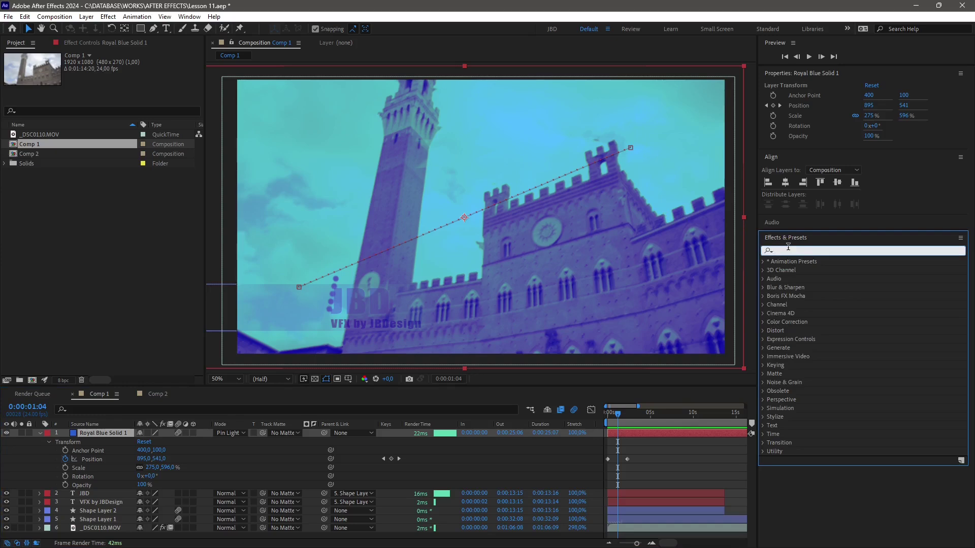
type("gradient")
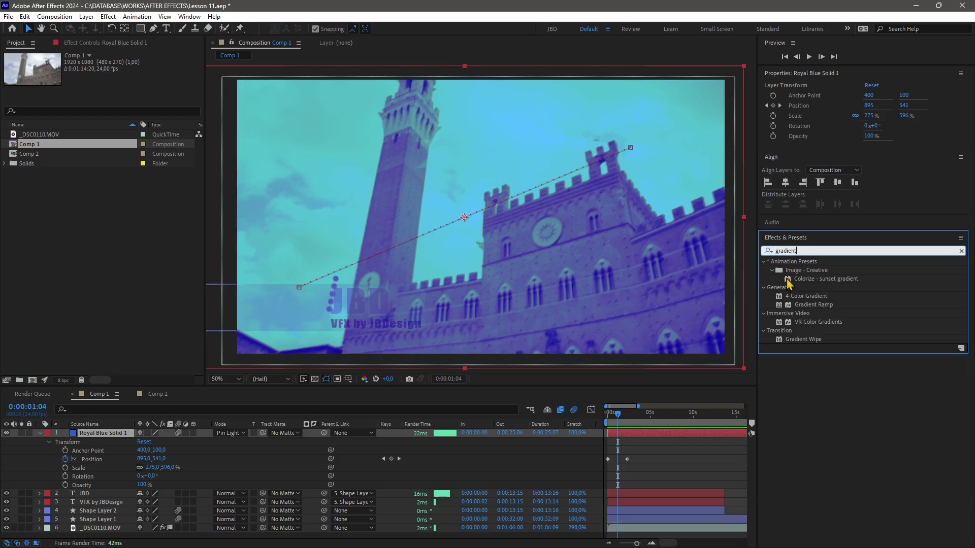
left_click(806, 299)
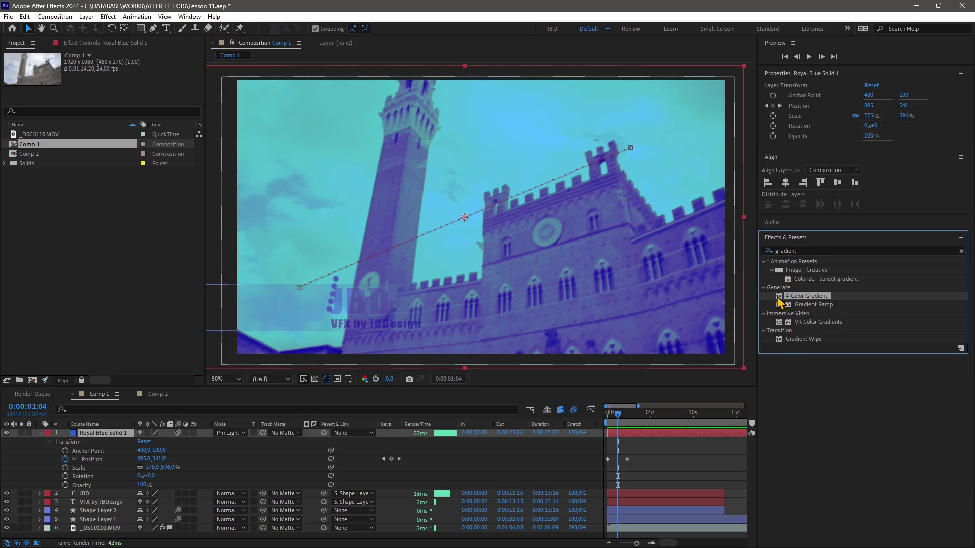
left_click_drag(778, 299, 716, 327)
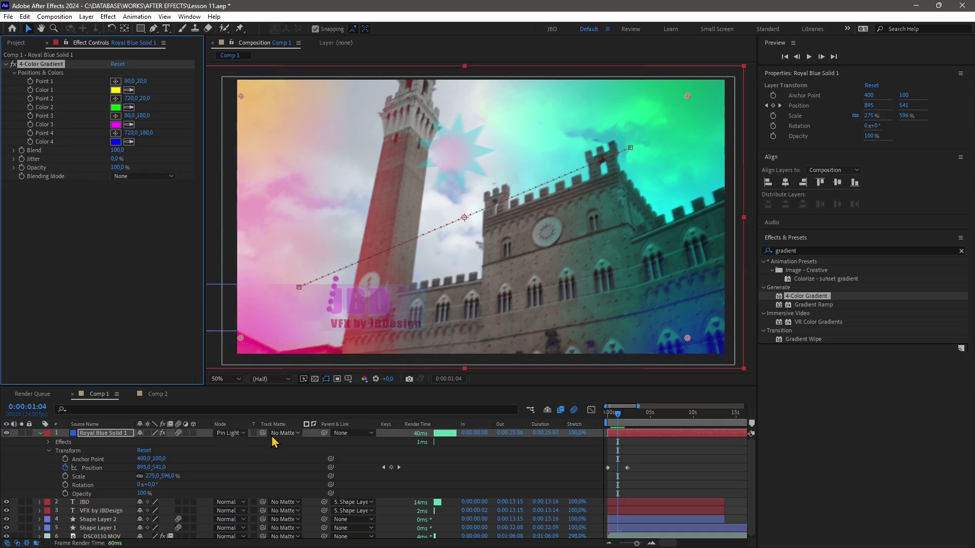
Try the Normal layer mode on the solid, then undo back to Pin Light.
left_click(243, 433)
left_click(282, 95)
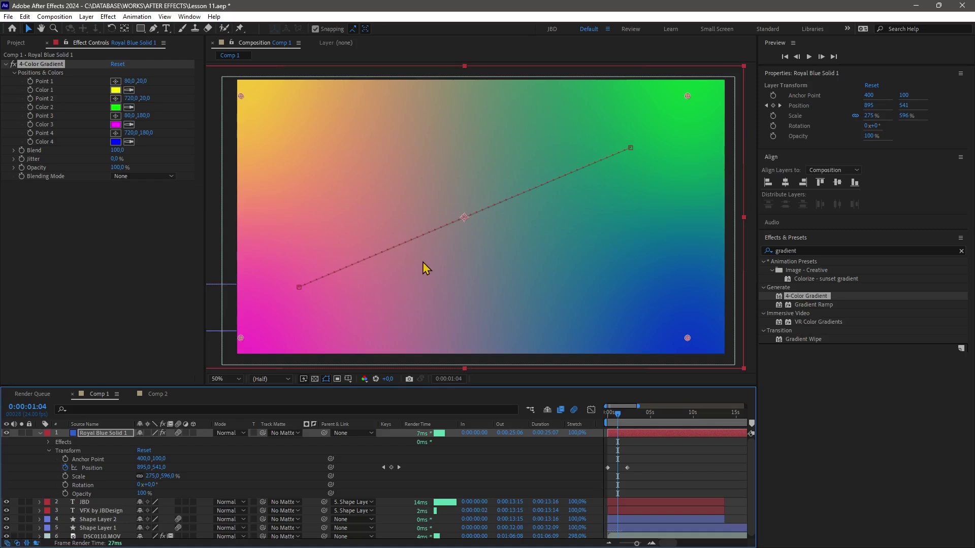
key("ctrl+z")
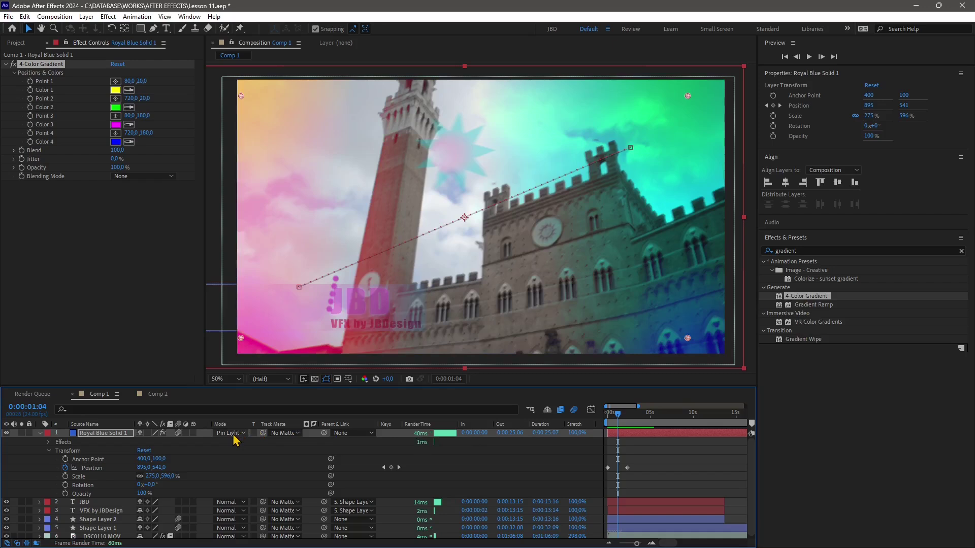
Preview the 4-Color Gradient blending as Color Dodge, Multiply and Hard Light.
left_click(127, 178)
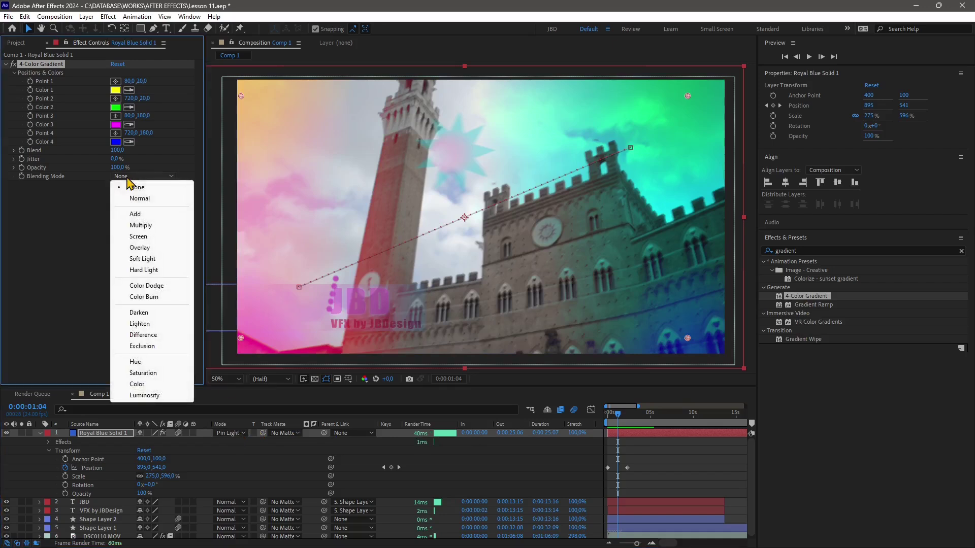
left_click(147, 285)
left_click(152, 176)
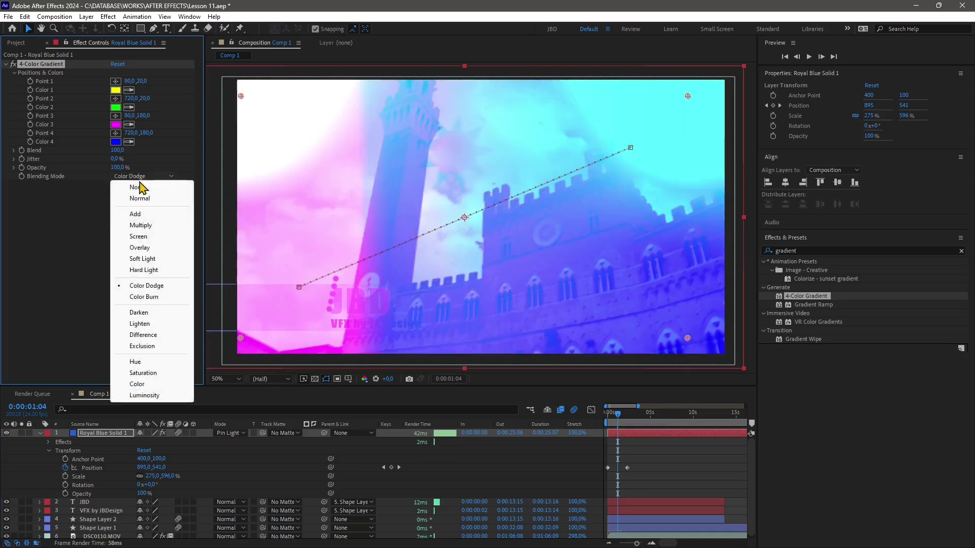
left_click(147, 225)
left_click(147, 176)
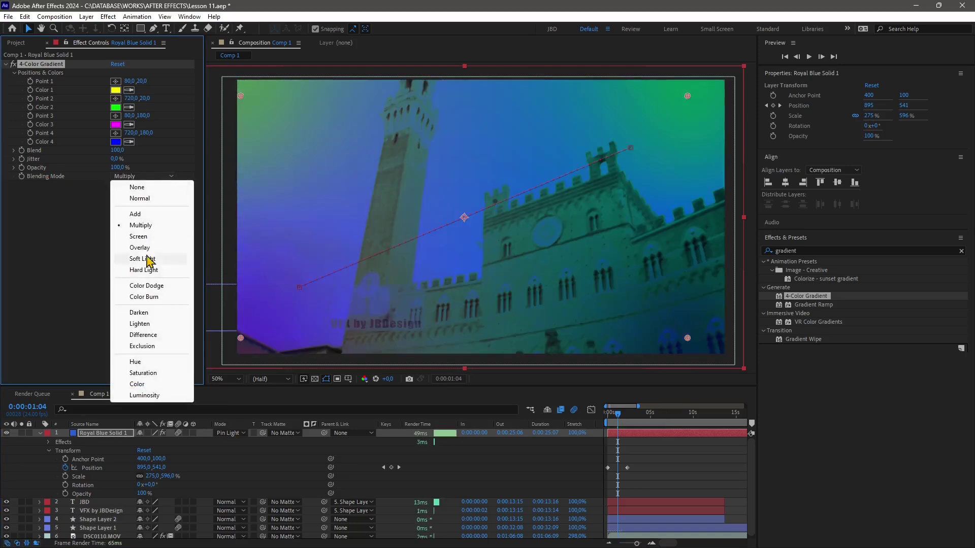
left_click(152, 274)
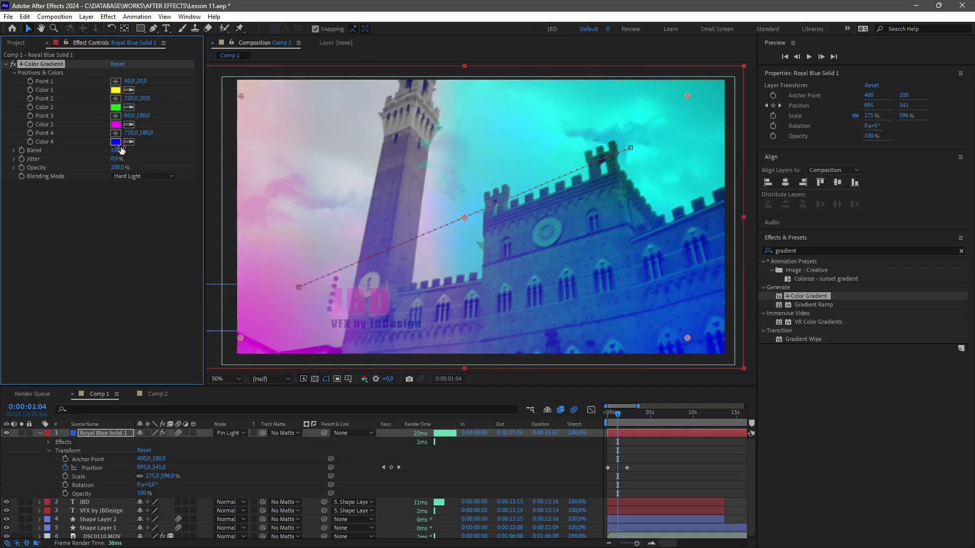
Preview the gradient blending as Darken, Difference, Screen and Normal.
left_click(153, 176)
left_click(139, 313)
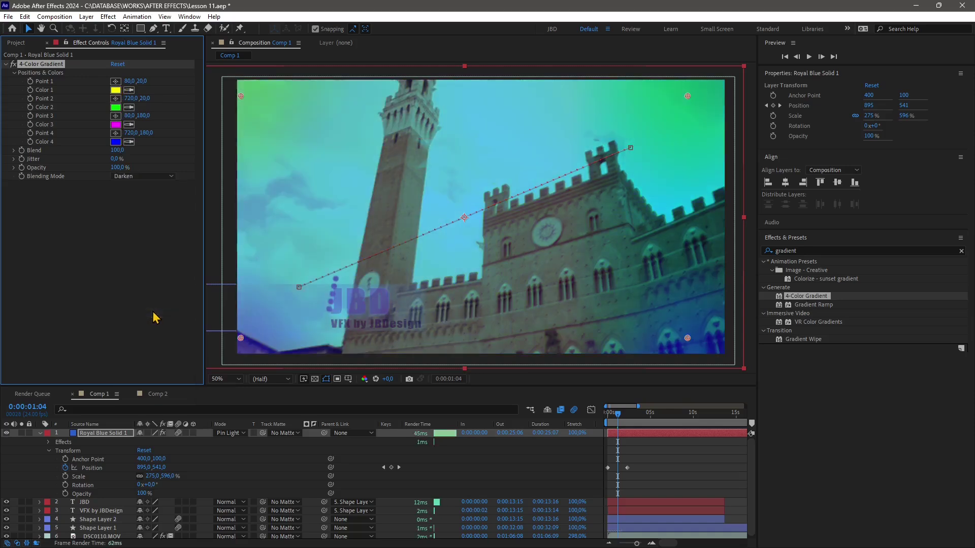
left_click(142, 176)
left_click(142, 340)
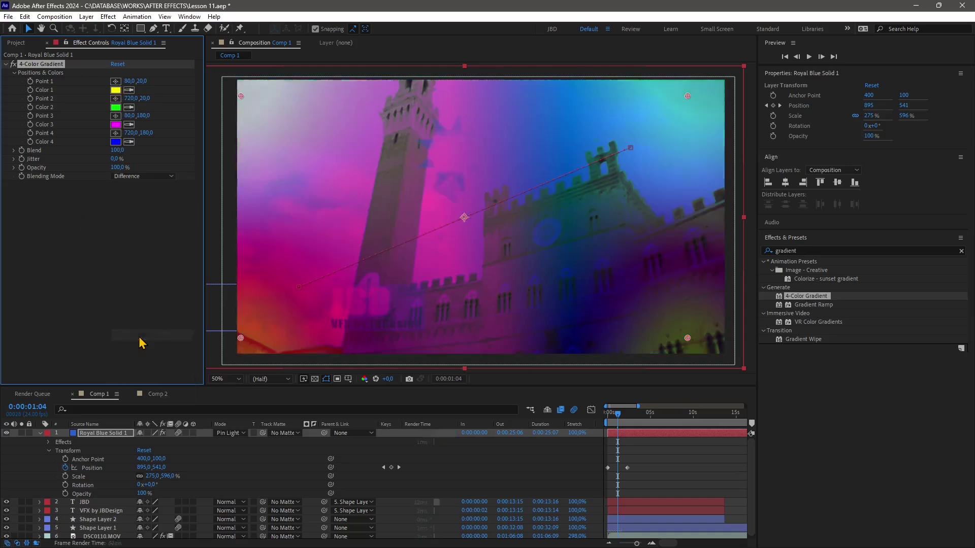
left_click(145, 177)
left_click(138, 236)
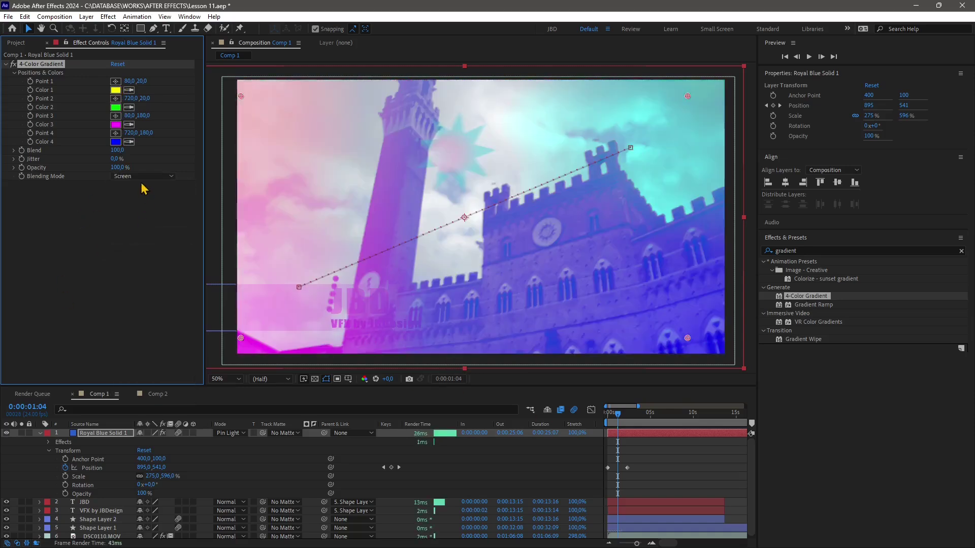
left_click(144, 178)
left_click(139, 198)
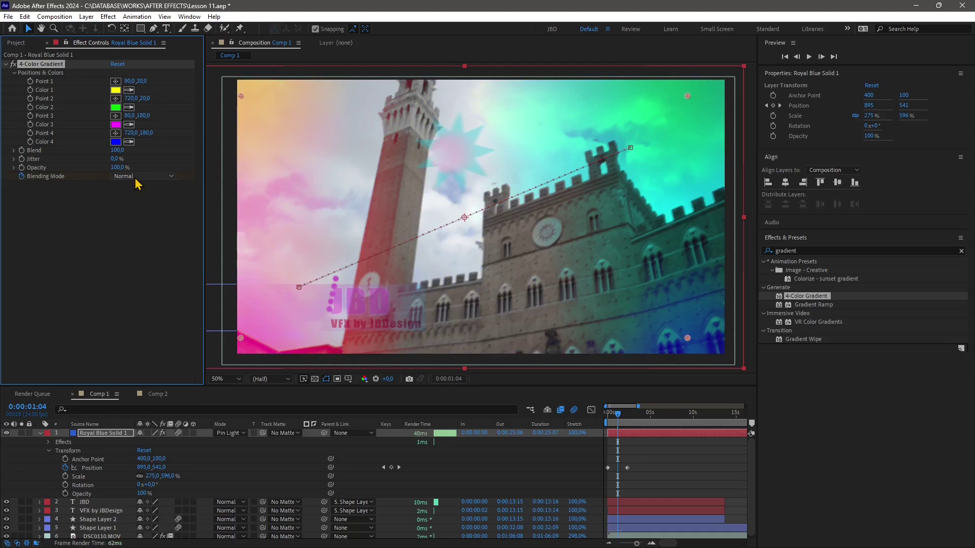
Try Add blending, then settle on Darken while scrubbing the timeline to check frames.
left_click_drag(619, 419, 608, 419)
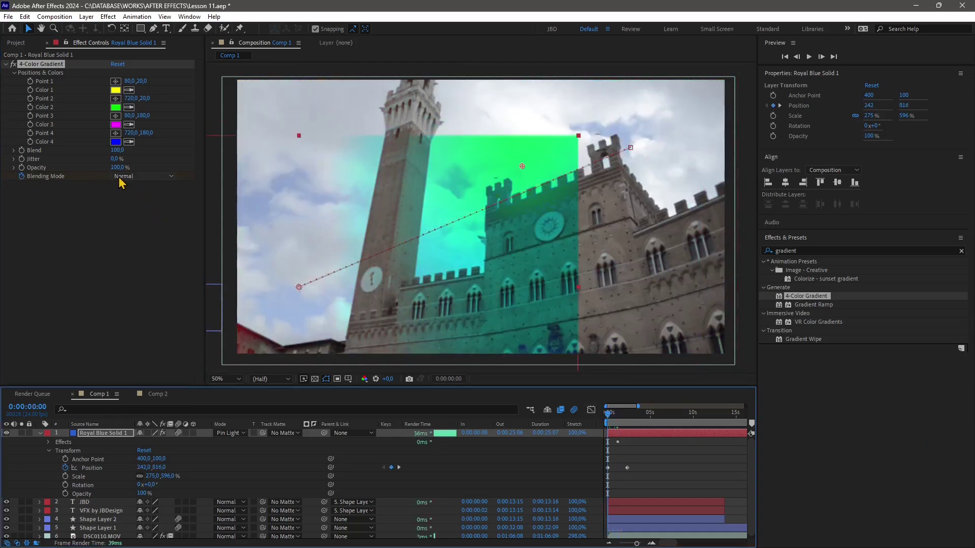
left_click(122, 177)
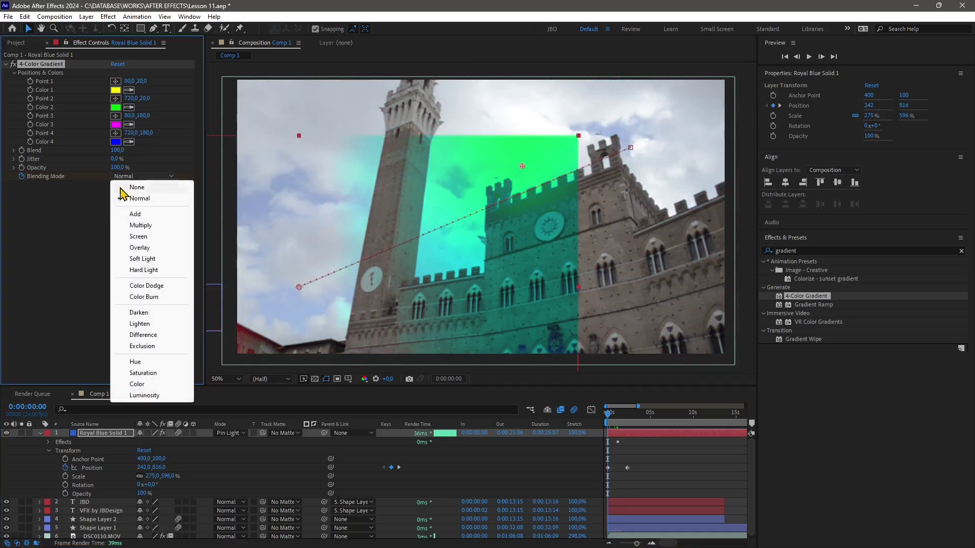
left_click(126, 215)
left_click_drag(608, 419, 616, 419)
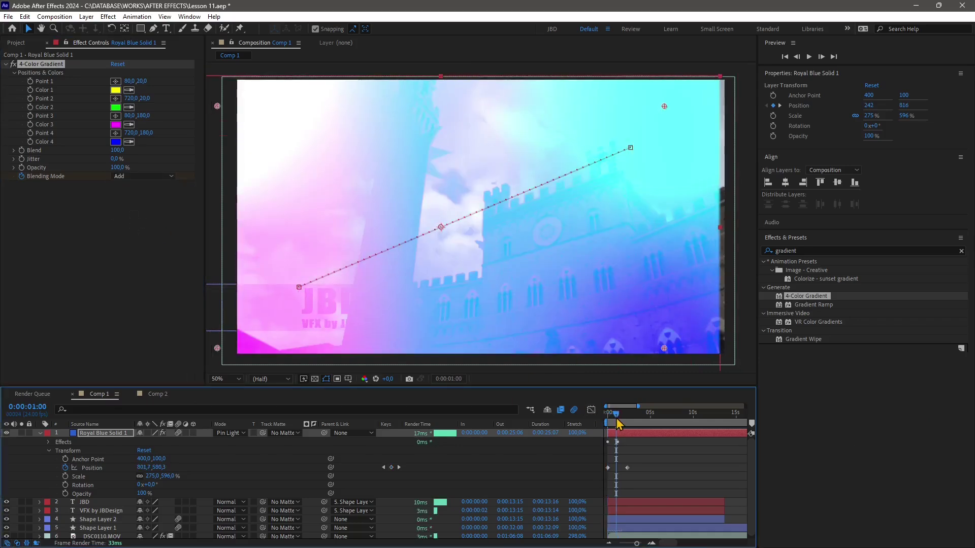
left_click(143, 177)
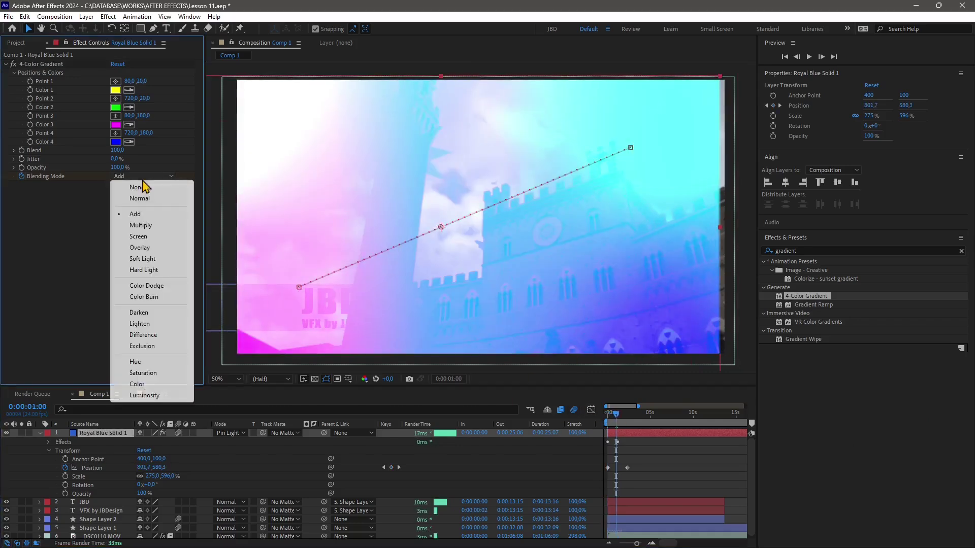
left_click(149, 313)
left_click_drag(615, 419, 620, 430)
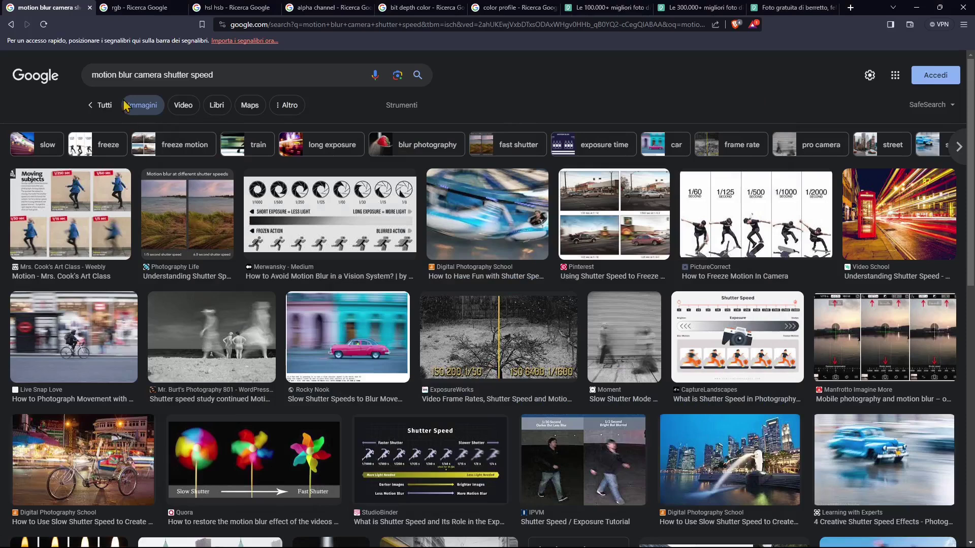
Close the 'motion blur camera shutter speed' tab to show the 'rgb' results.
left_click(89, 7)
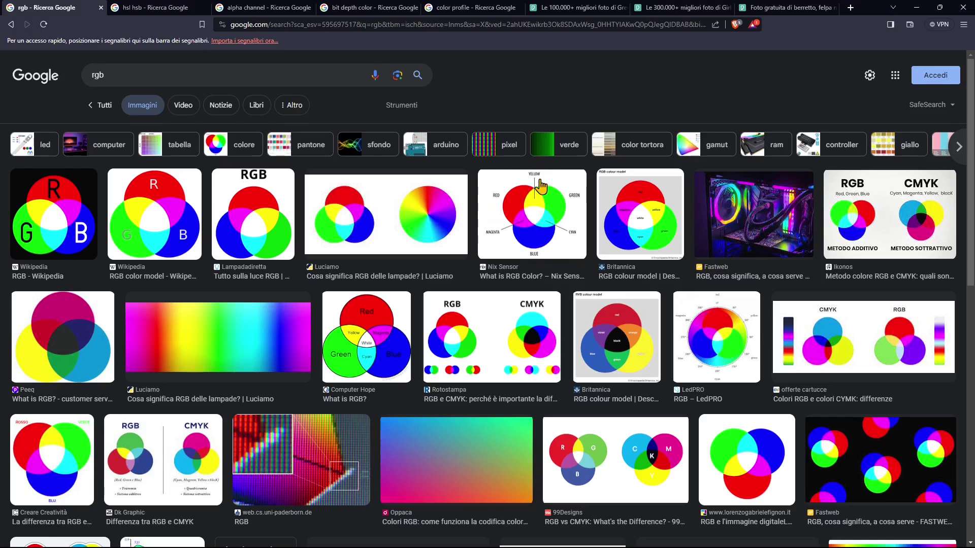
Look through the 'hsl hsb' and 'alpha channel' searches, then open 'bit depth color'.
left_click(143, 7)
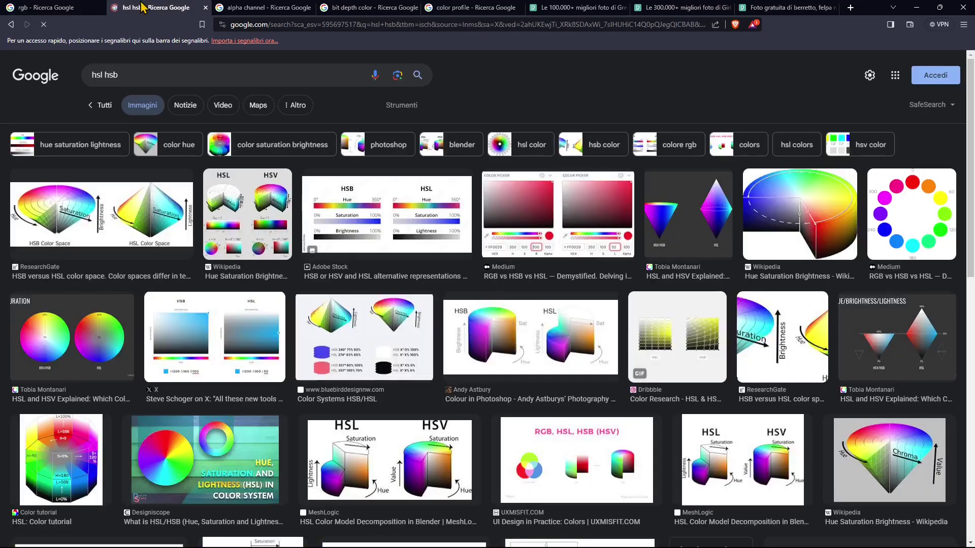
left_click(94, 76)
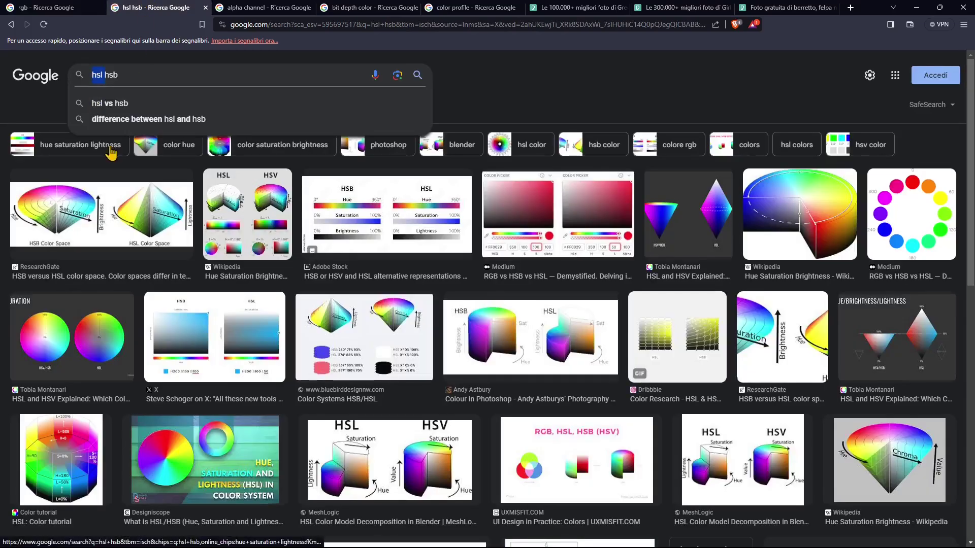
double_click(110, 75)
left_click(482, 116)
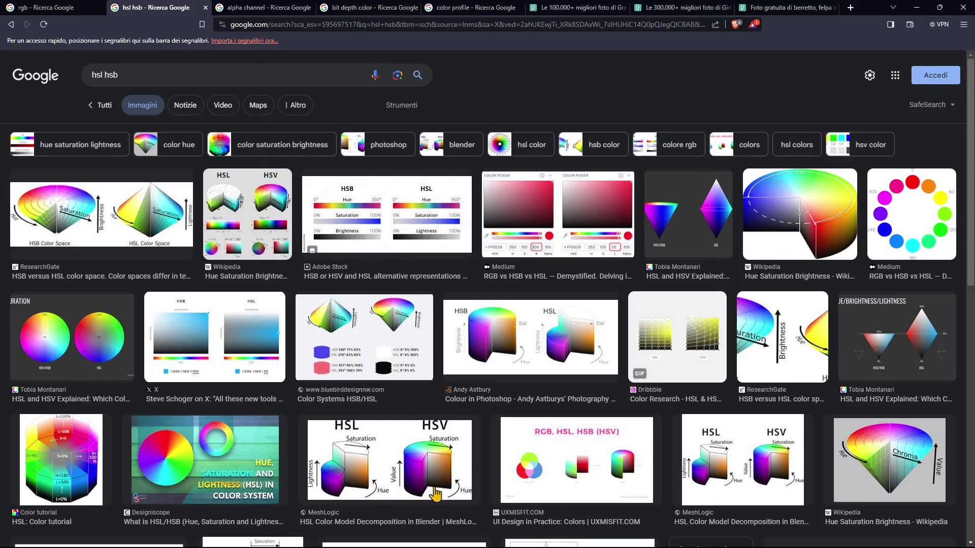
left_click(262, 8)
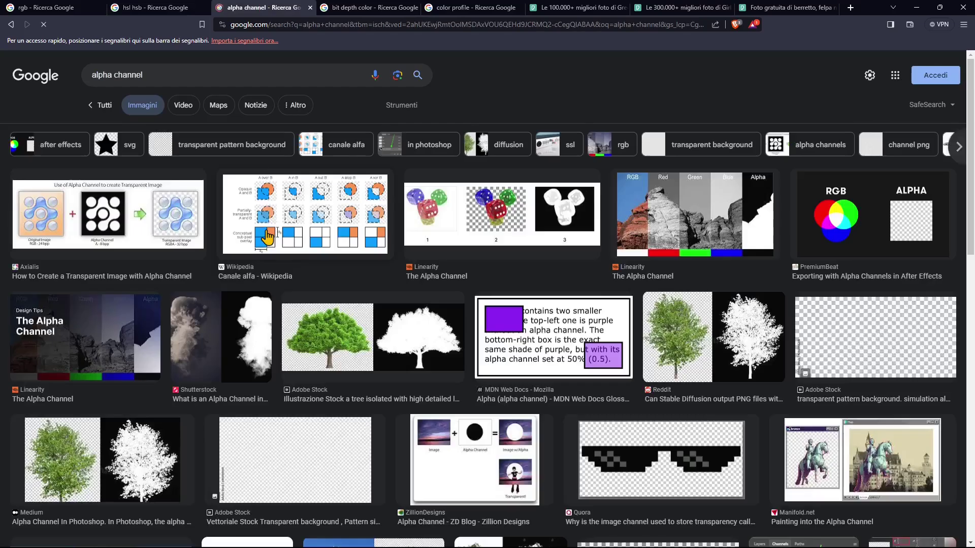
left_click(131, 71)
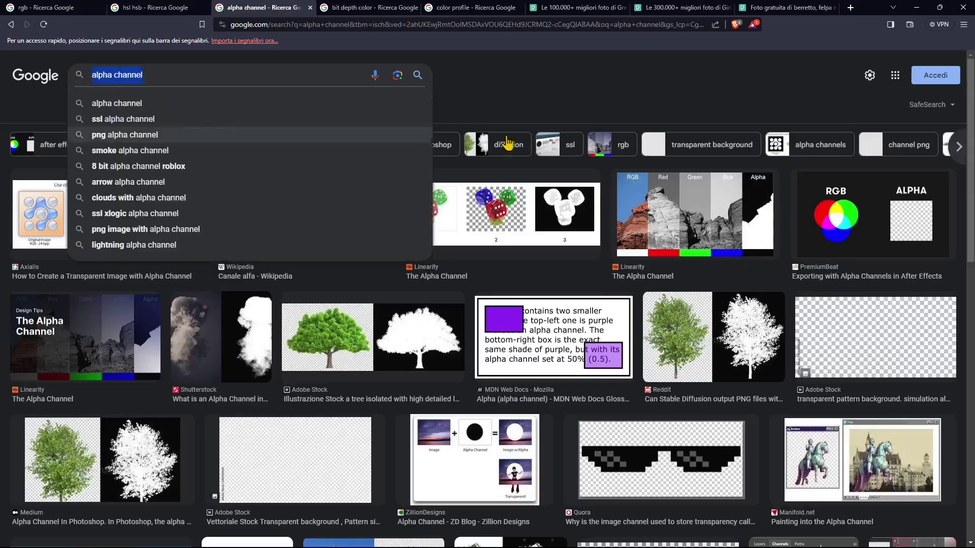
key("Escape")
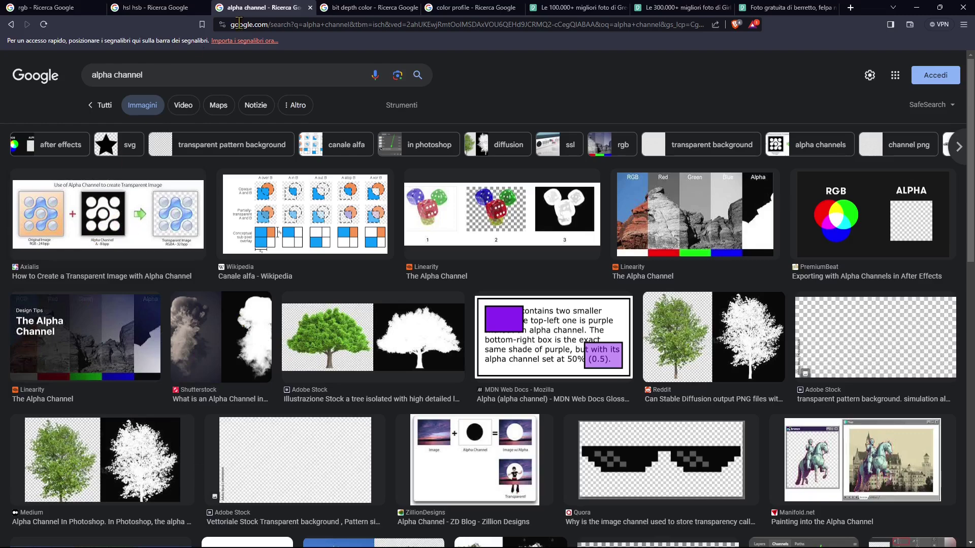
left_click(364, 11)
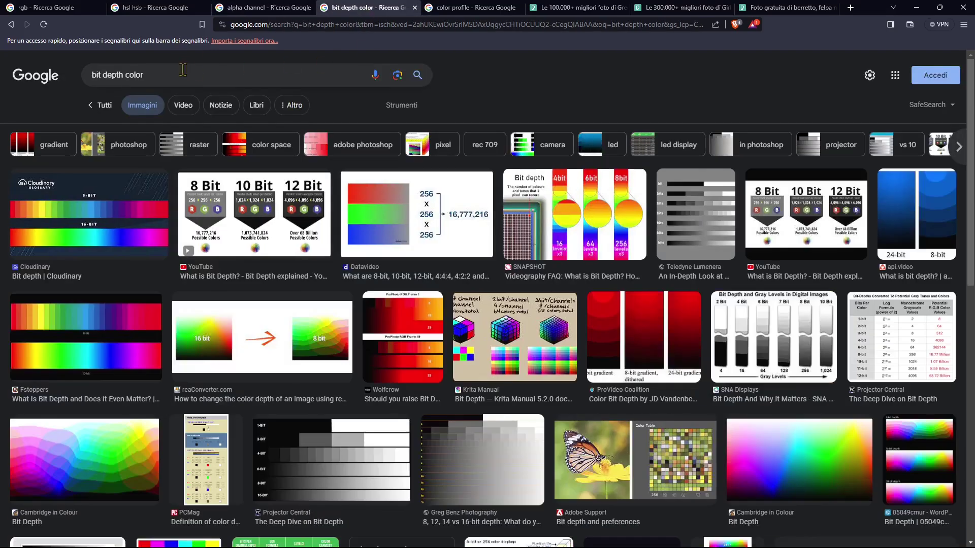
Open the 'color profile' image results and scroll down through them and back up.
triple_click(169, 76)
left_click(447, 74)
left_click(467, 7)
scroll(476, 314, "up", 5)
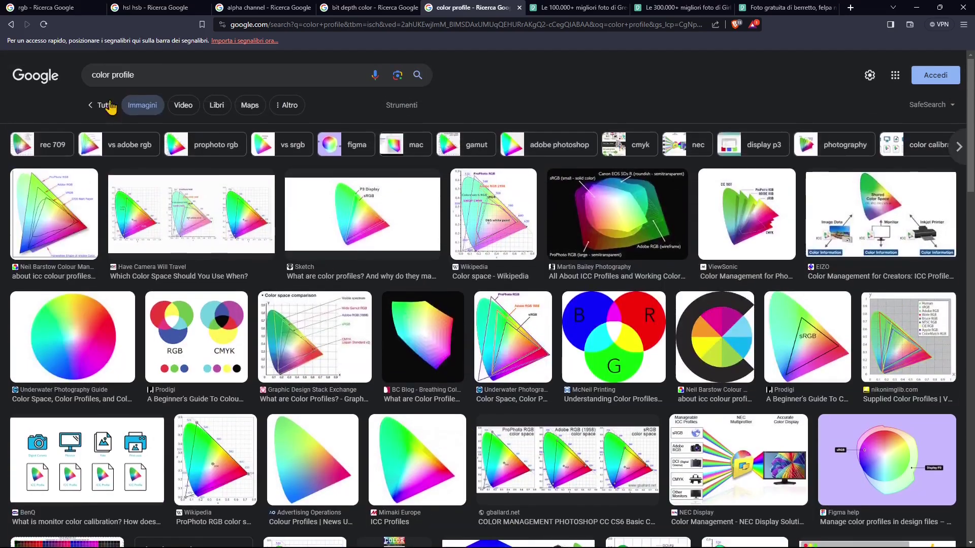
scroll(264, 290, "down", 2)
scroll(263, 290, "down", 3)
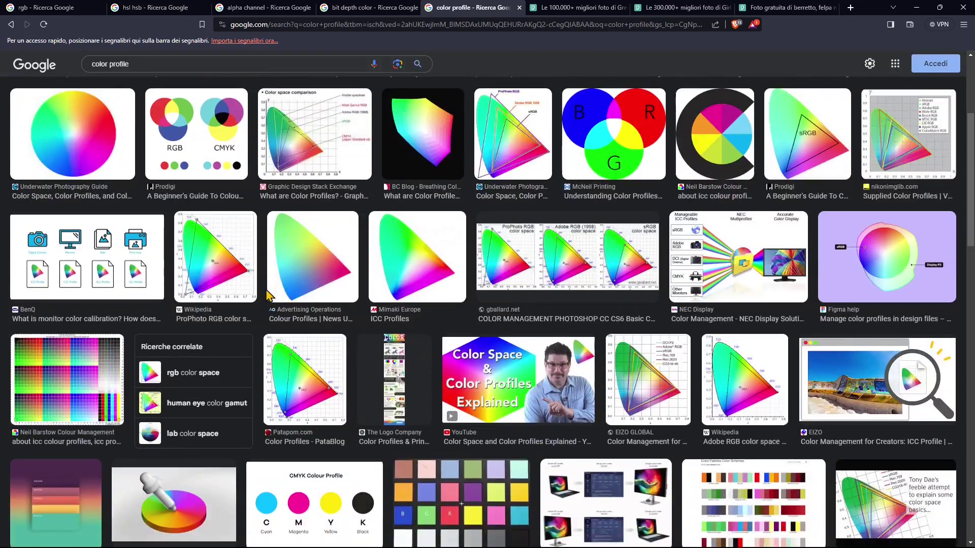
scroll(633, 310, "down", 3)
scroll(633, 311, "down", 5)
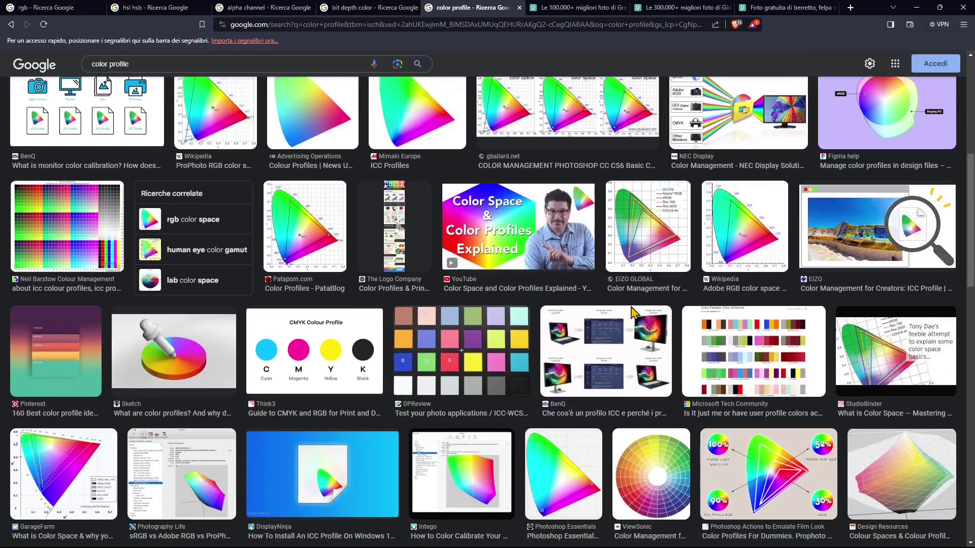
scroll(632, 313, "down", 2)
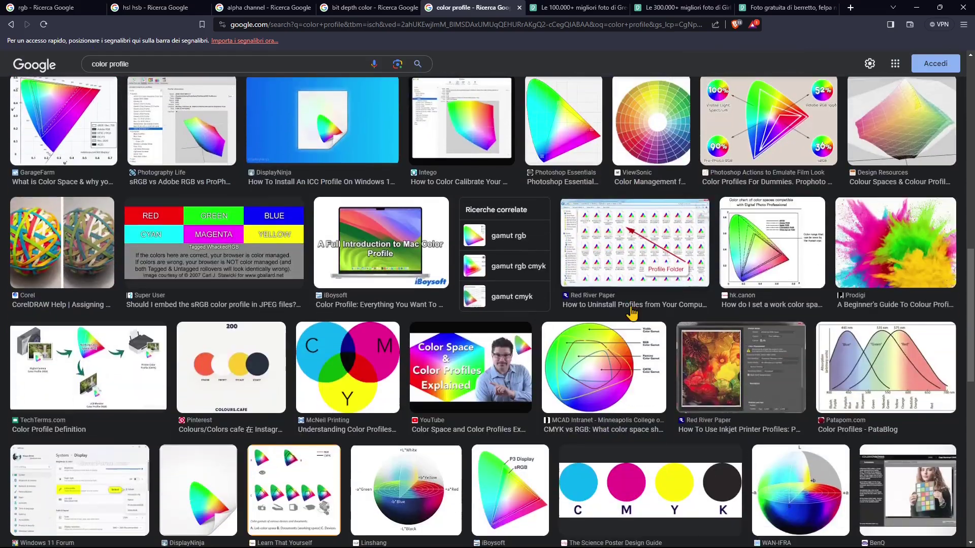
scroll(632, 313, "up", 8)
scroll(632, 313, "up", 6)
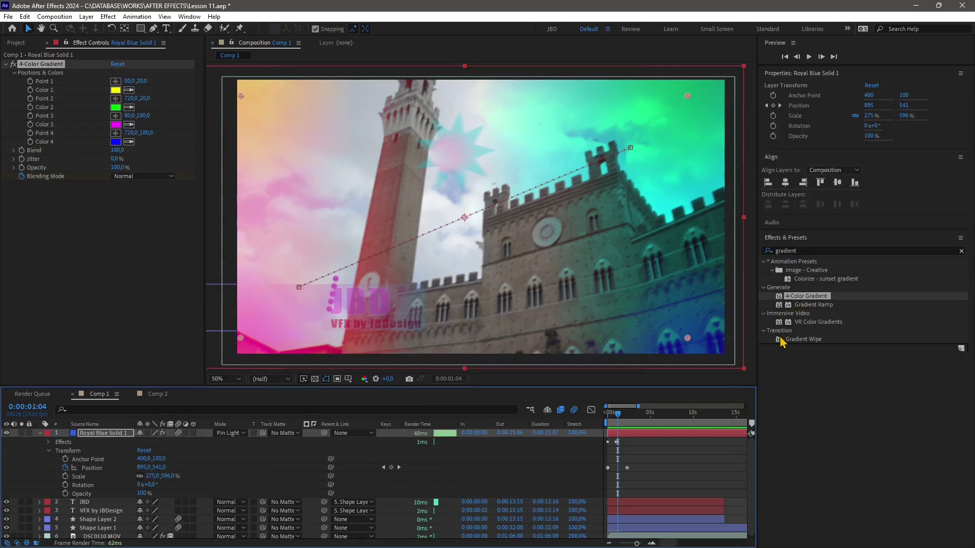
Clear the 'gradient' search from the Effects & Presets field.
left_click(959, 250)
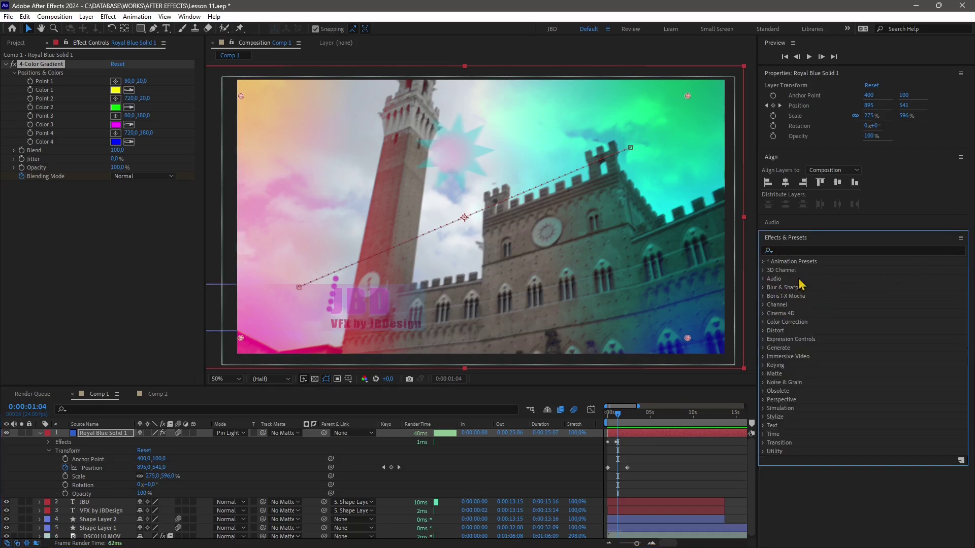
left_click(779, 251)
left_click(782, 249)
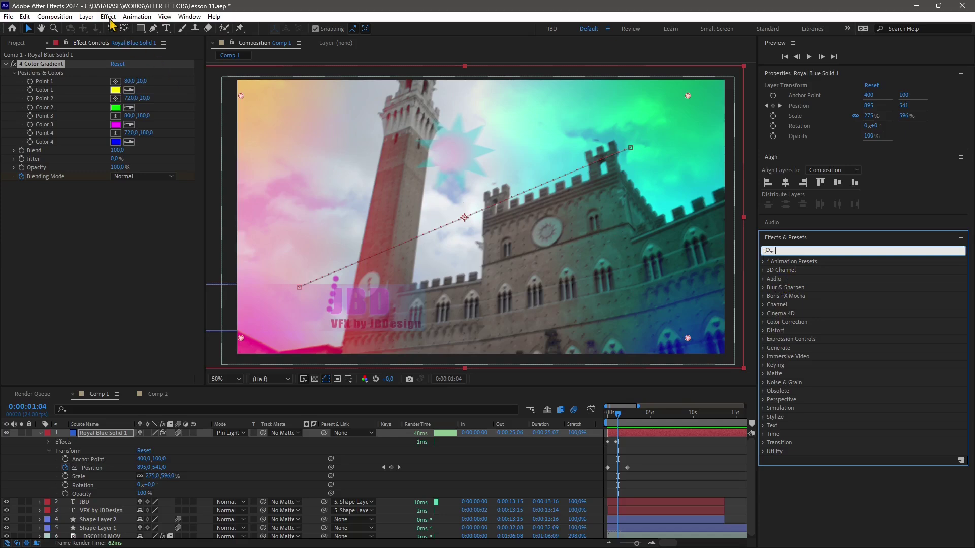
Browse the View and Window menus, then open File > Project Settings.
left_click(165, 19)
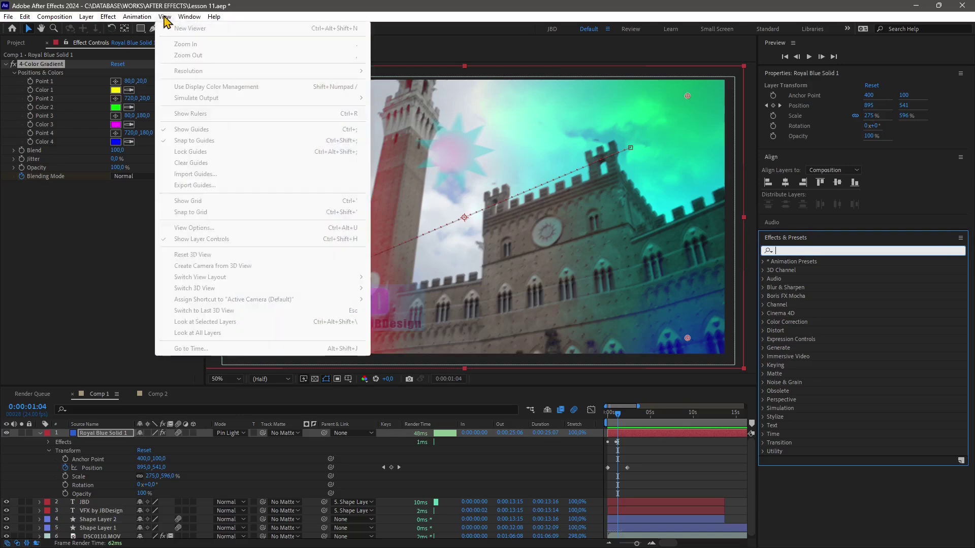
mouse_move(189, 17)
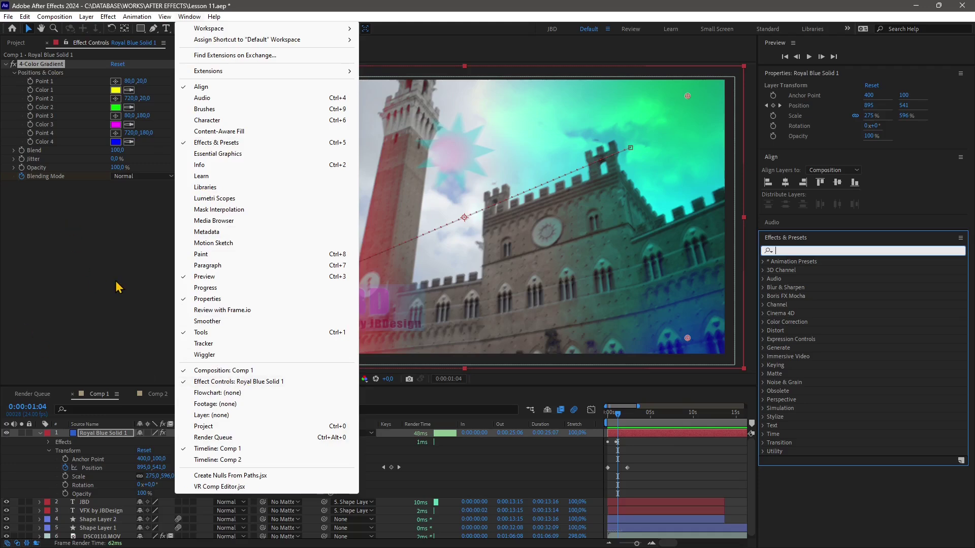
left_click(101, 234)
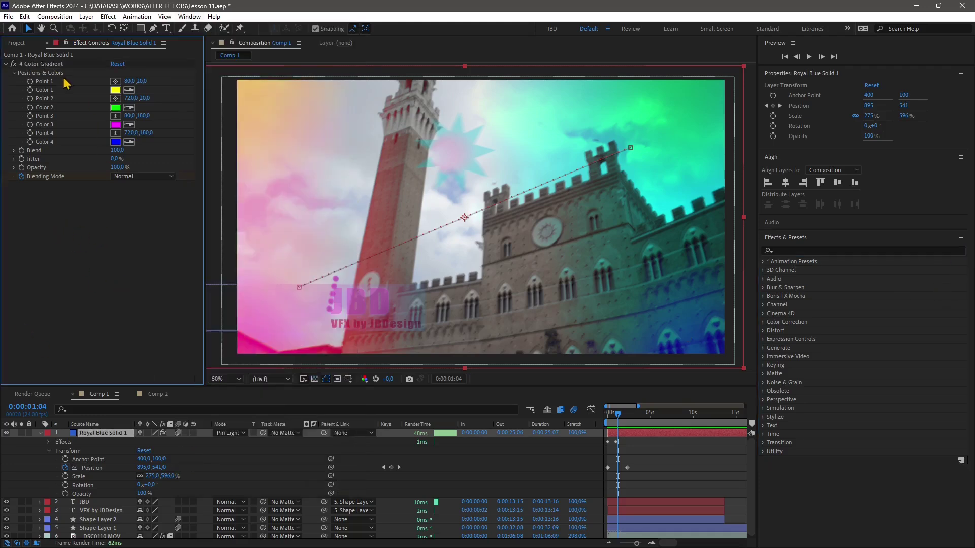
left_click(24, 17)
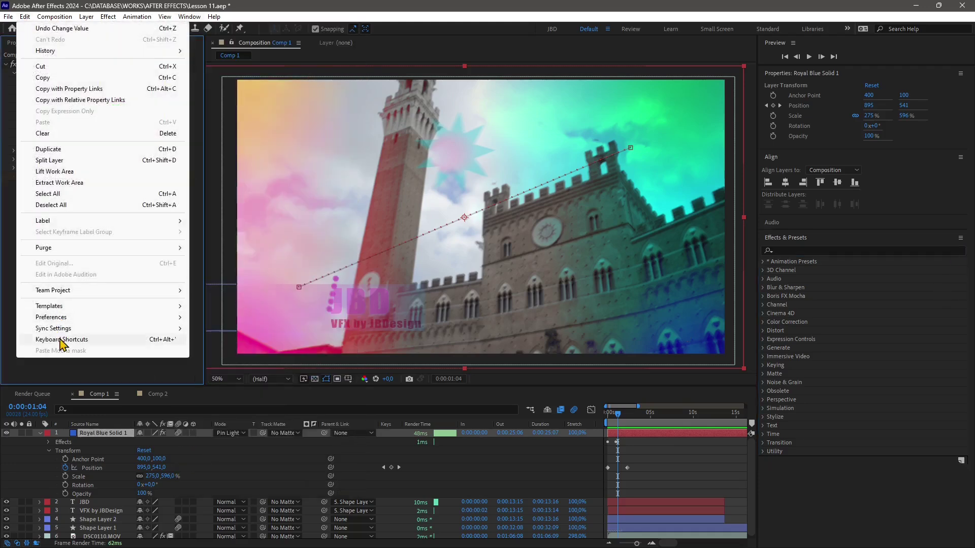
mouse_move(8, 17)
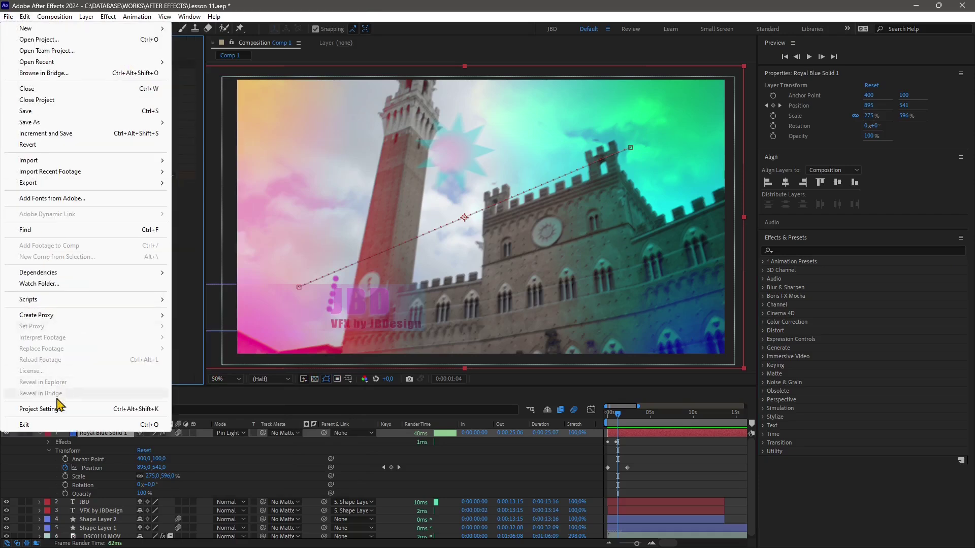
left_click(76, 409)
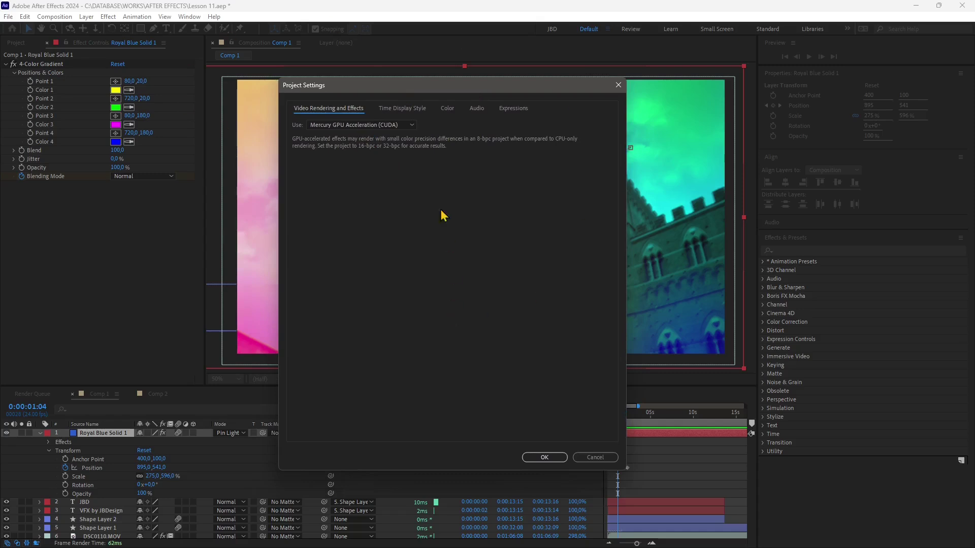
Set Bit Depth to 32 bits per channel (float) on the Color tab and confirm.
left_click(447, 109)
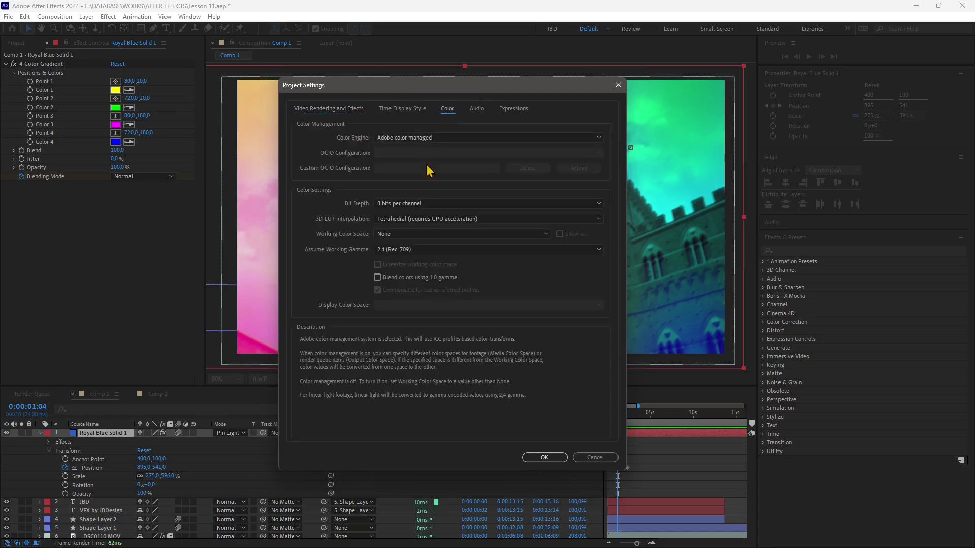
left_click(400, 205)
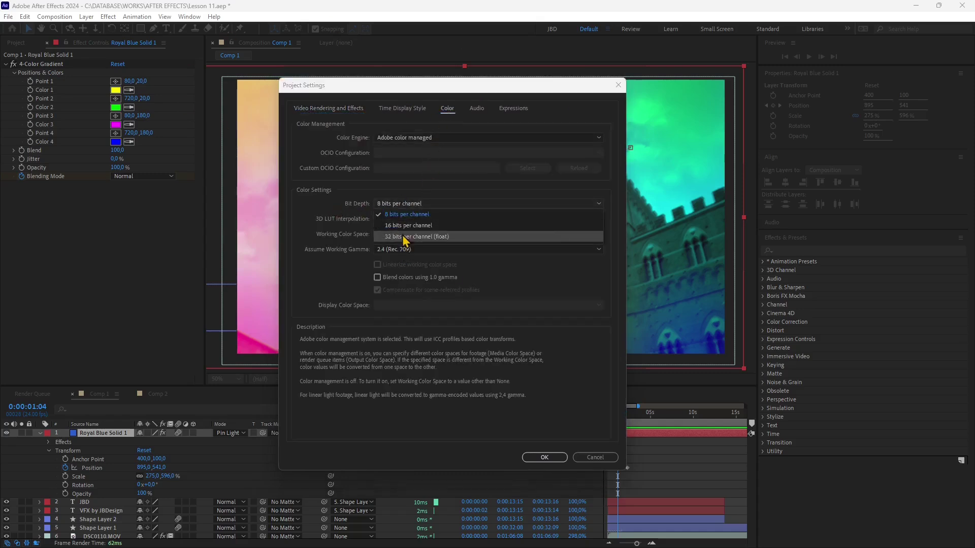
left_click(401, 237)
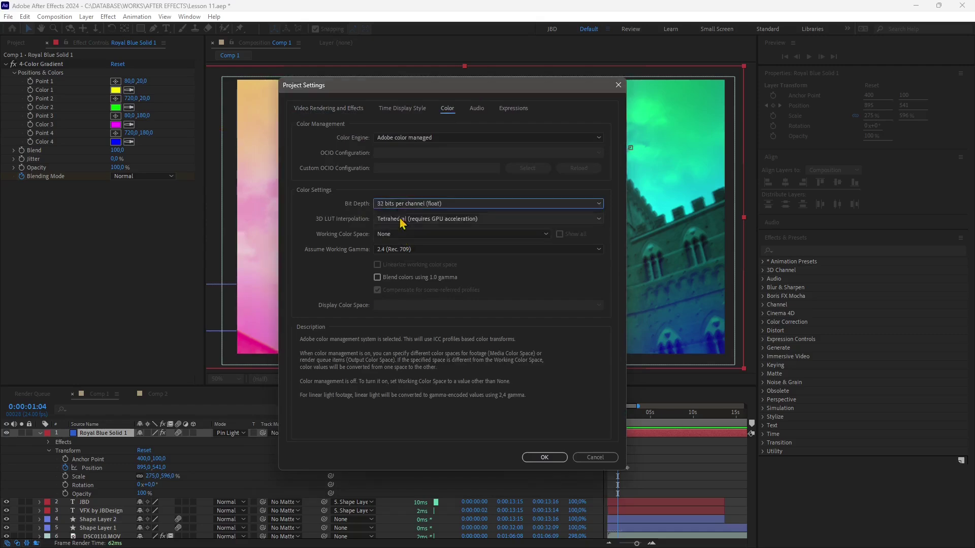
left_click(541, 458)
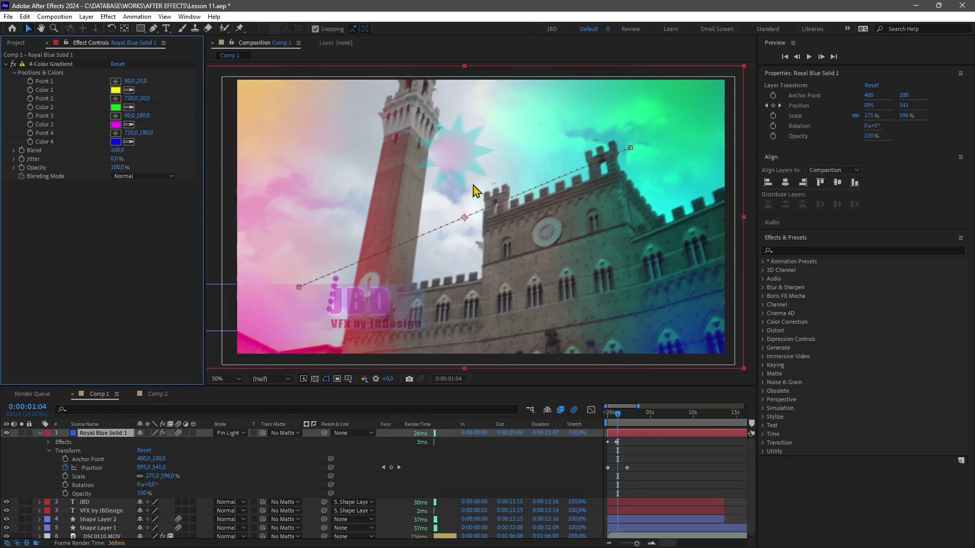
Switch the composition view to 100% and back to 50% magnification.
key("period")
key("period")
key("comma")
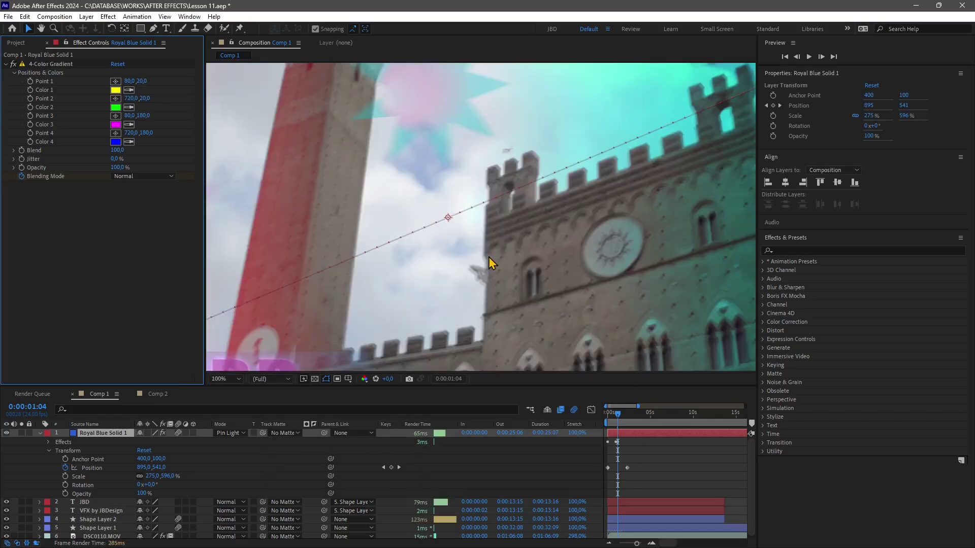
key("comma")
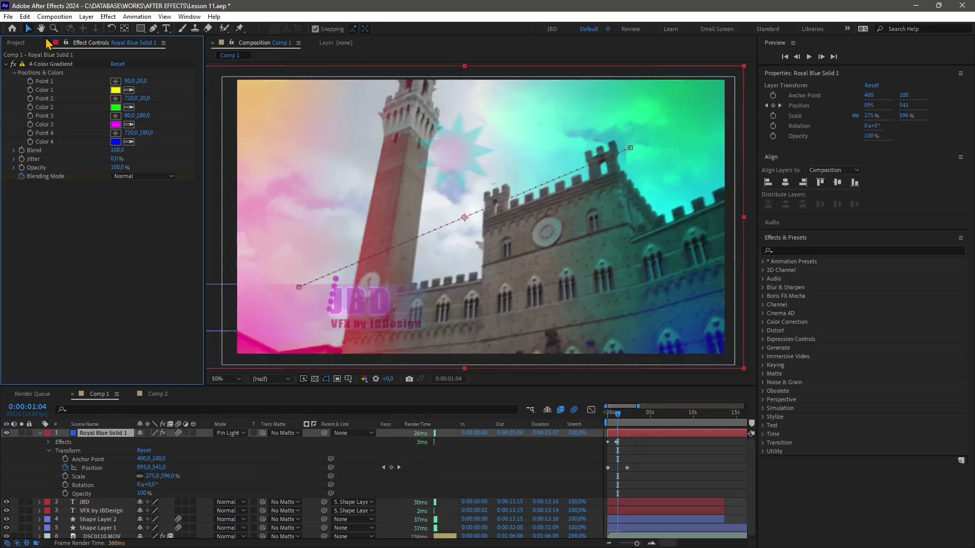
left_click(25, 16)
Reopen Project Settings and set Bit Depth to 8 bits per channel.
mouse_move(9, 16)
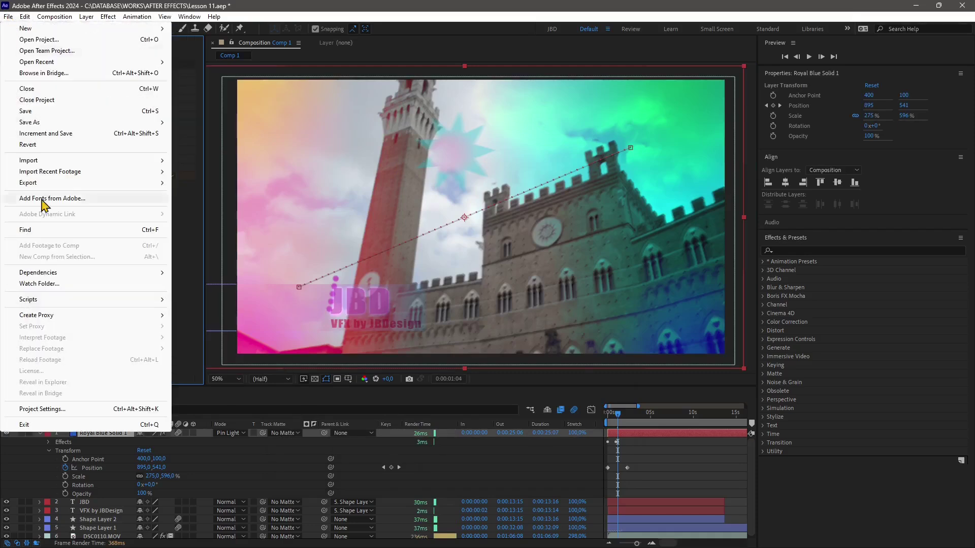
left_click(61, 408)
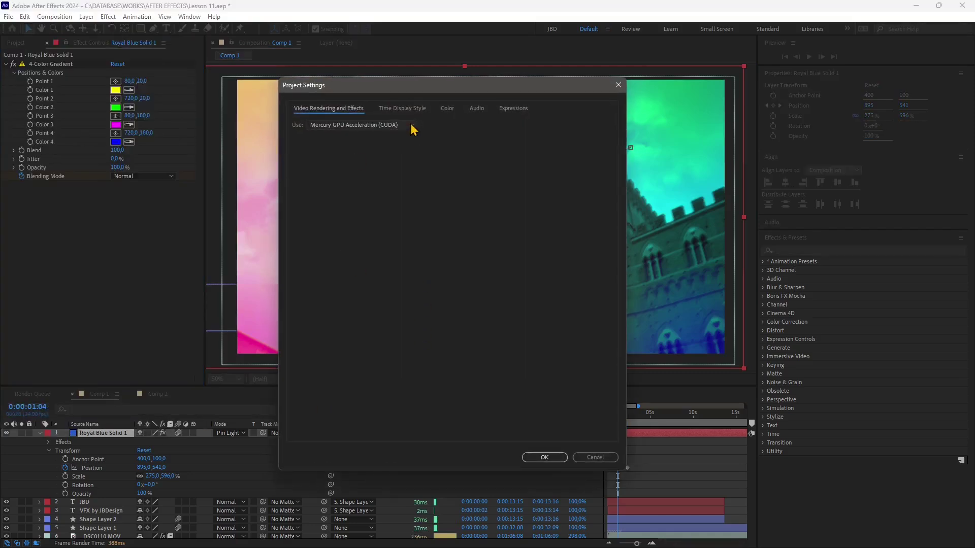
left_click(448, 109)
left_click(389, 204)
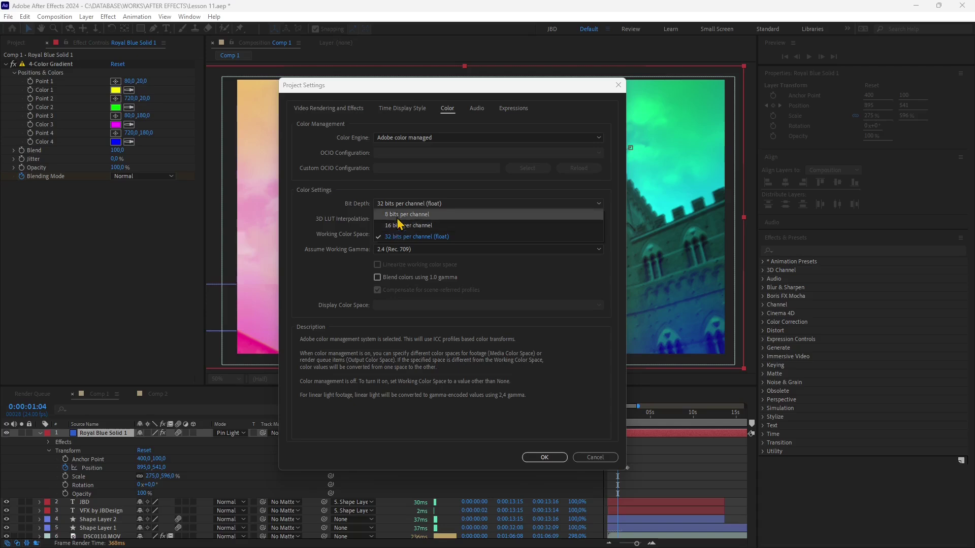
left_click(406, 203)
left_click(401, 204)
left_click(384, 214)
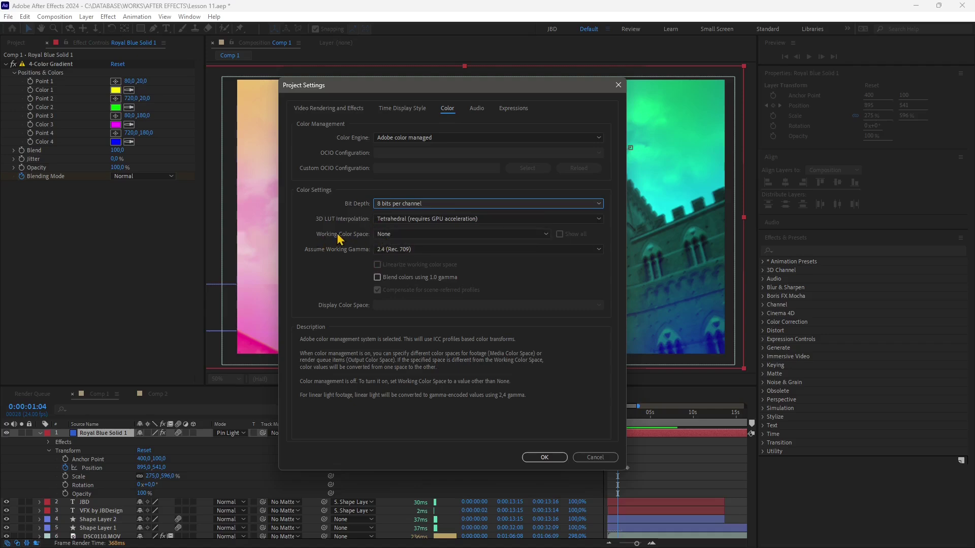
Try Adobe RGB, ProPhoto, ARRI LogC3 and DCDM working spaces, then apply CIE RGB.
left_click(391, 234)
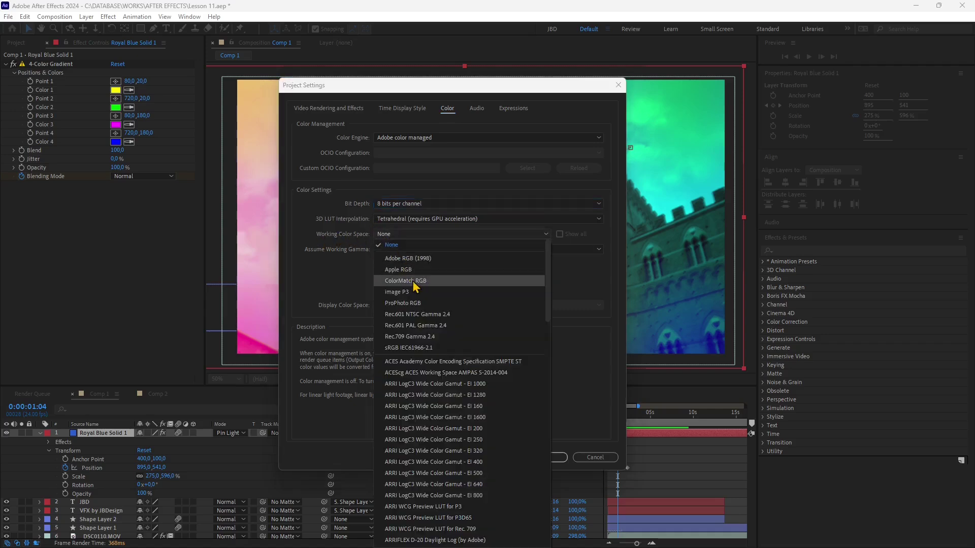
left_click(421, 260)
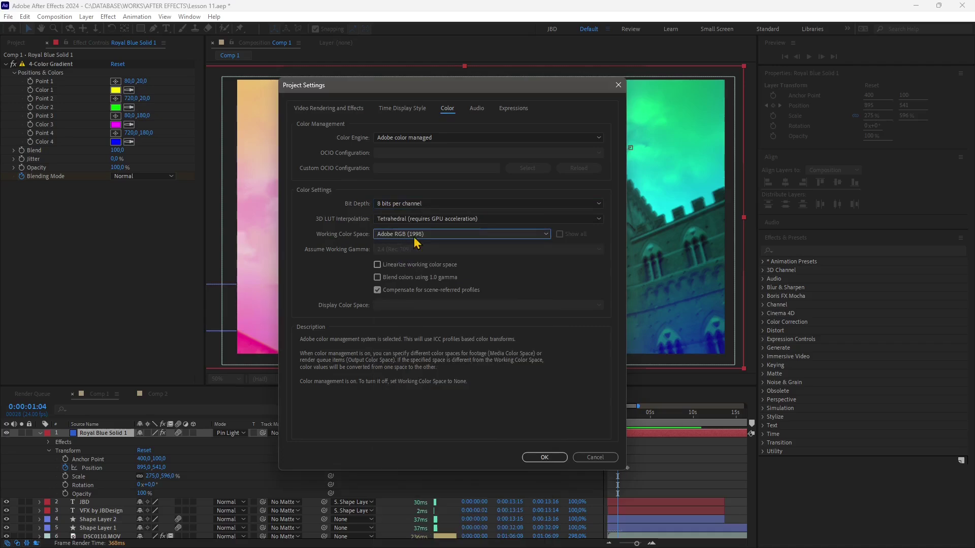
left_click_drag(492, 94, 201, 58)
left_click(122, 199)
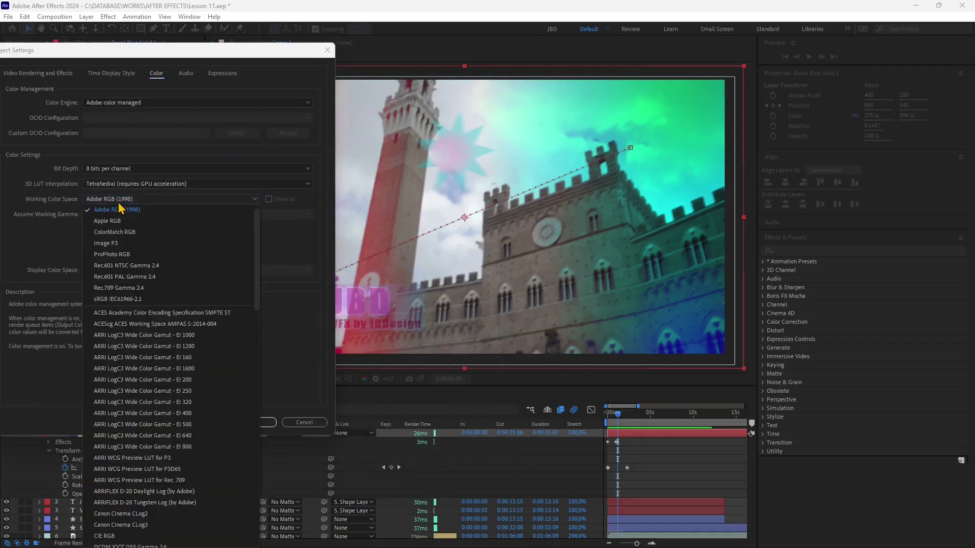
left_click(122, 203)
key("Down")
left_click(136, 201)
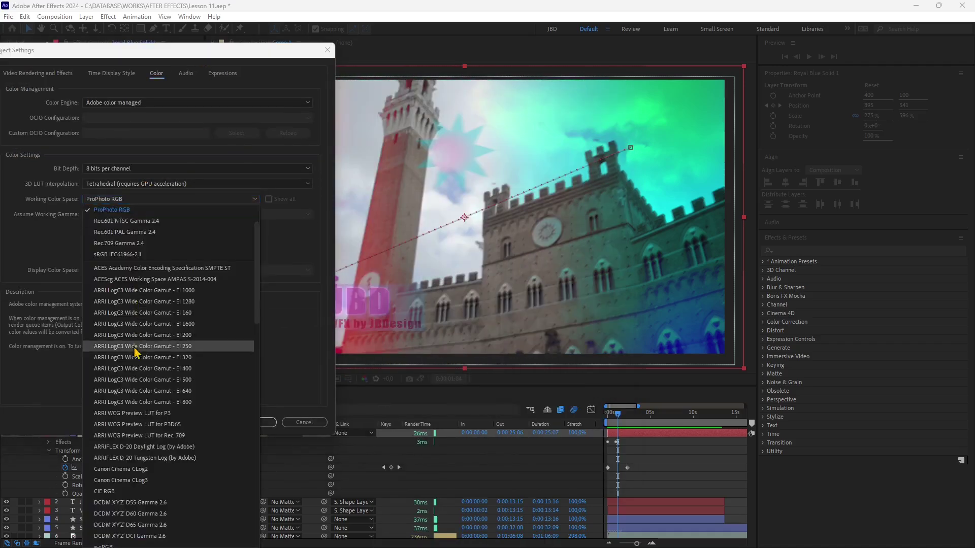
left_click(135, 344)
left_click(177, 201)
left_click(140, 353)
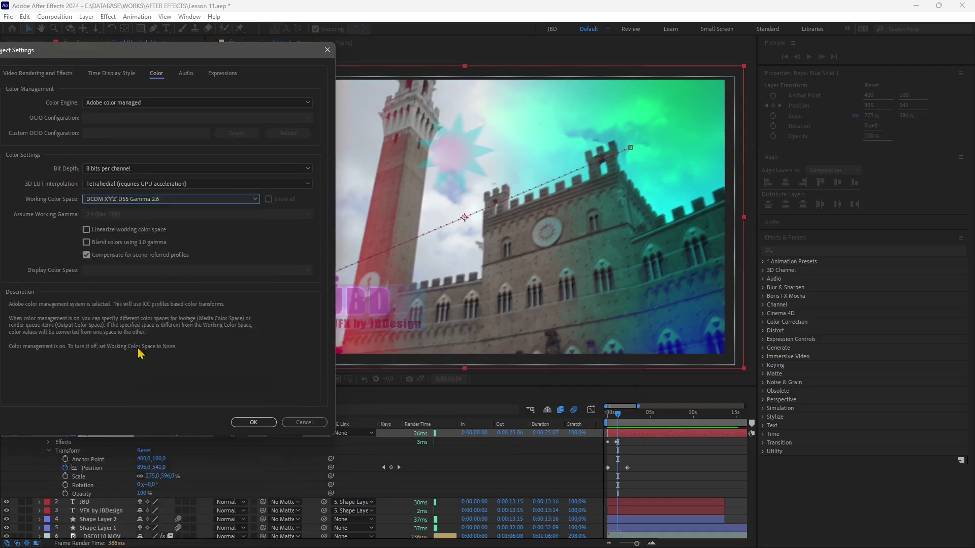
left_click(164, 203)
left_click(128, 230)
left_click(247, 422)
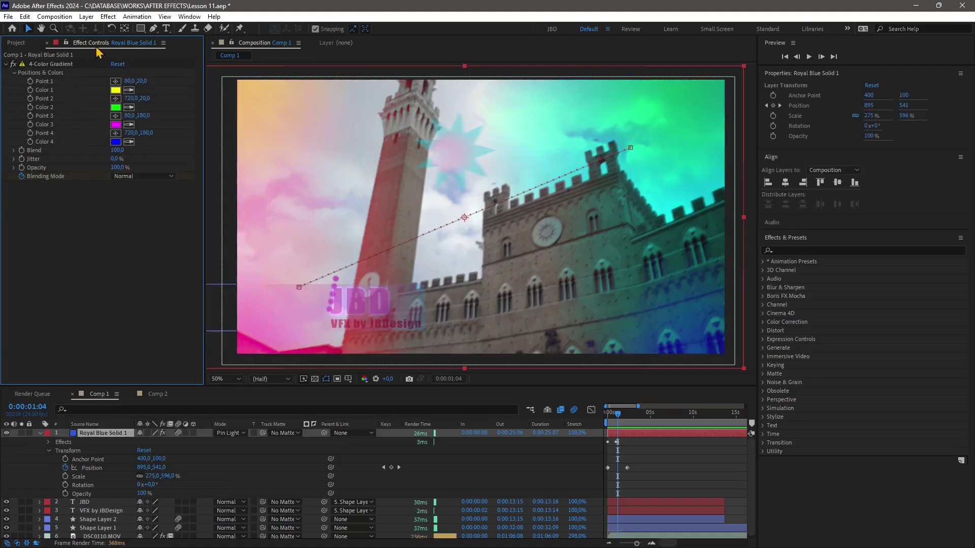
Check the 4-Color Gradient's 8/16-bit compatibility warning and dismiss it.
left_click(8, 17)
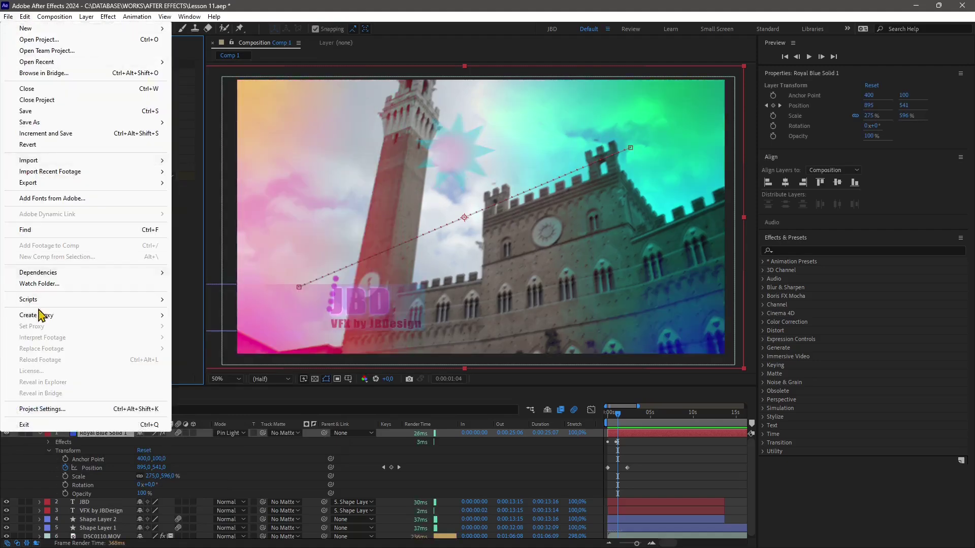
left_click(192, 227)
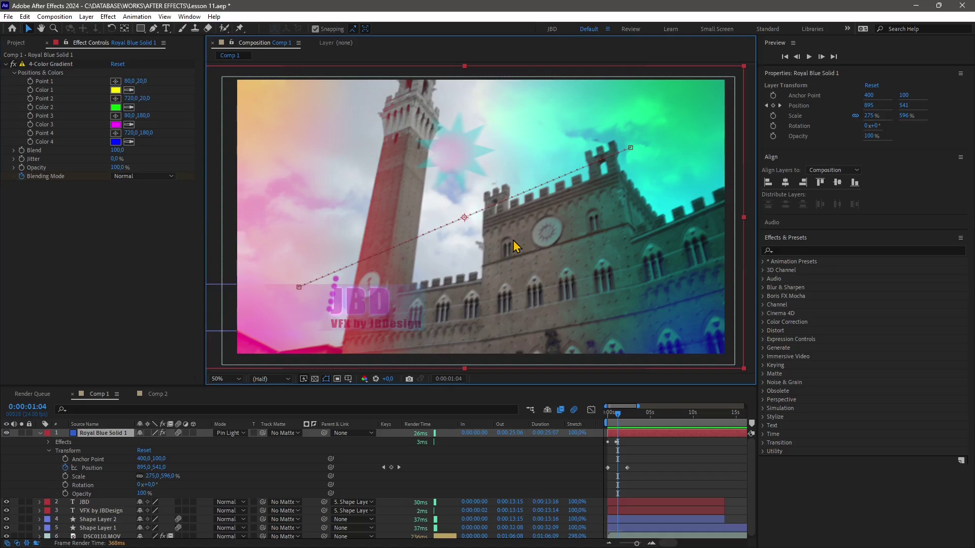
left_click(22, 64)
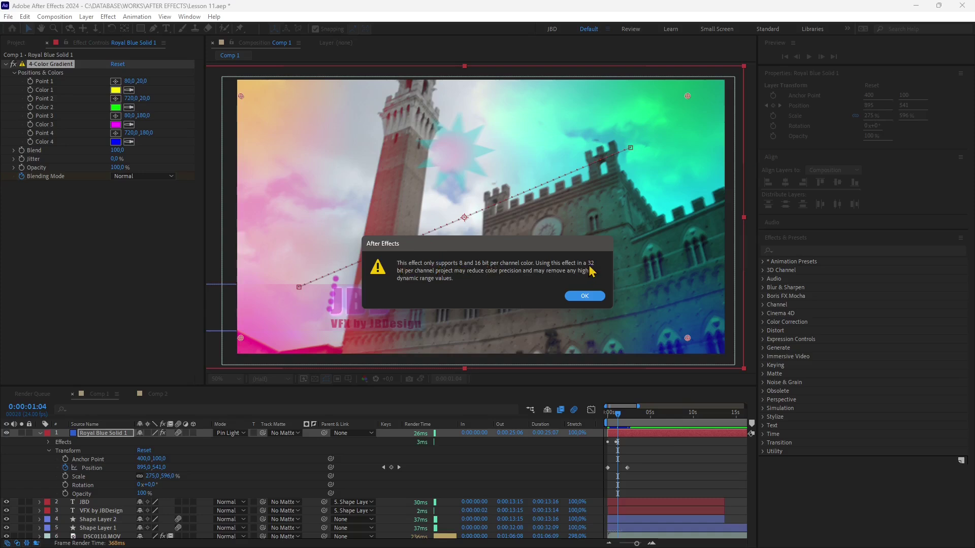
left_click(592, 296)
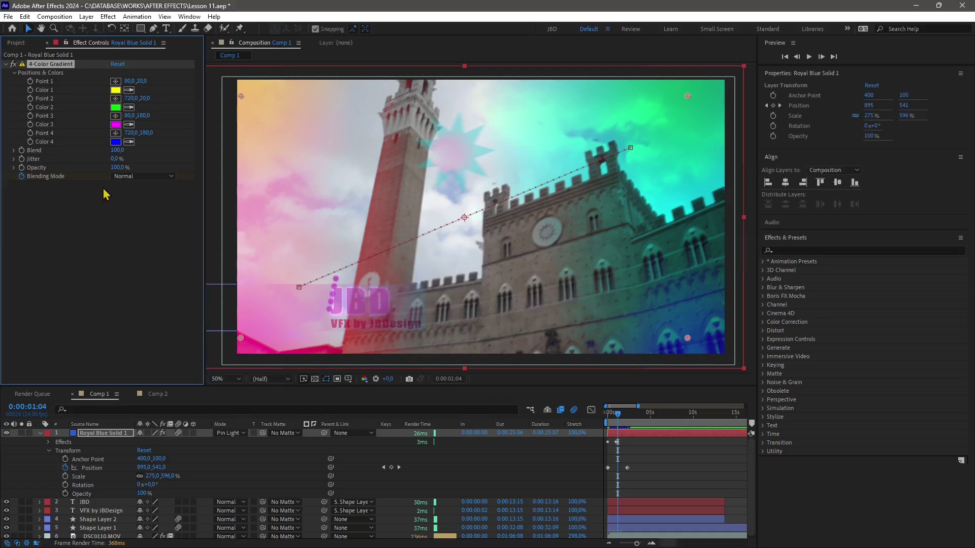
Set the project Bit Depth to 8 bits per channel in Project Settings and confirm.
left_click(24, 16)
mouse_move(59, 320)
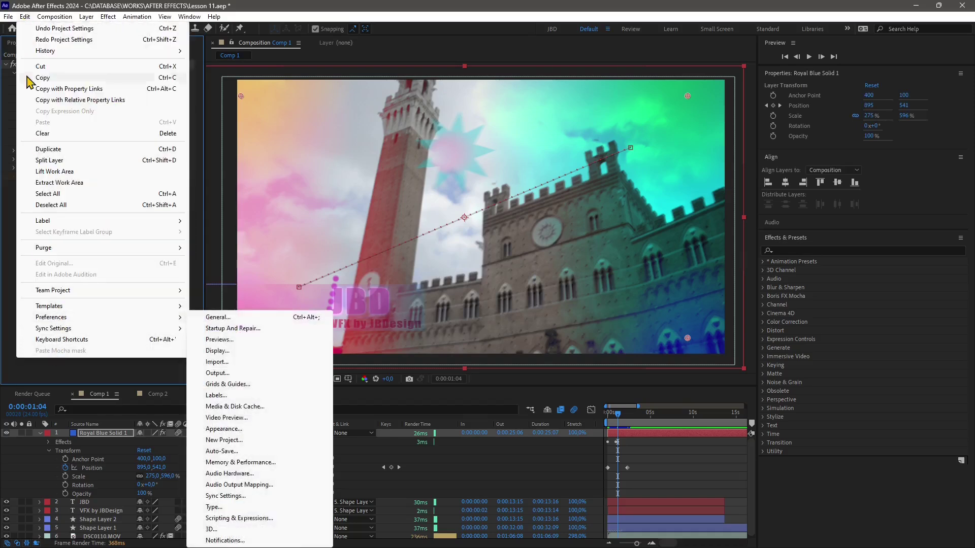
left_click(24, 16)
left_click(8, 17)
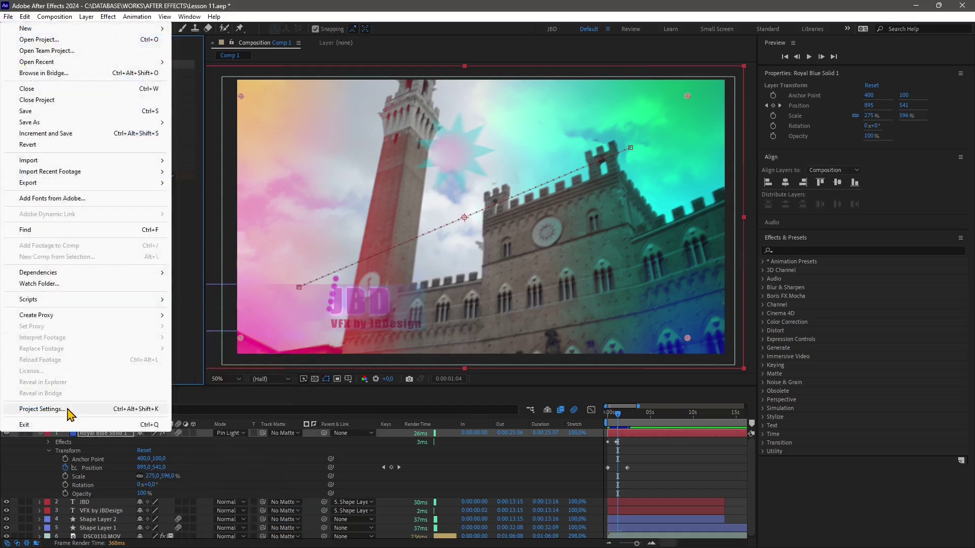
left_click(15, 409)
left_click(156, 74)
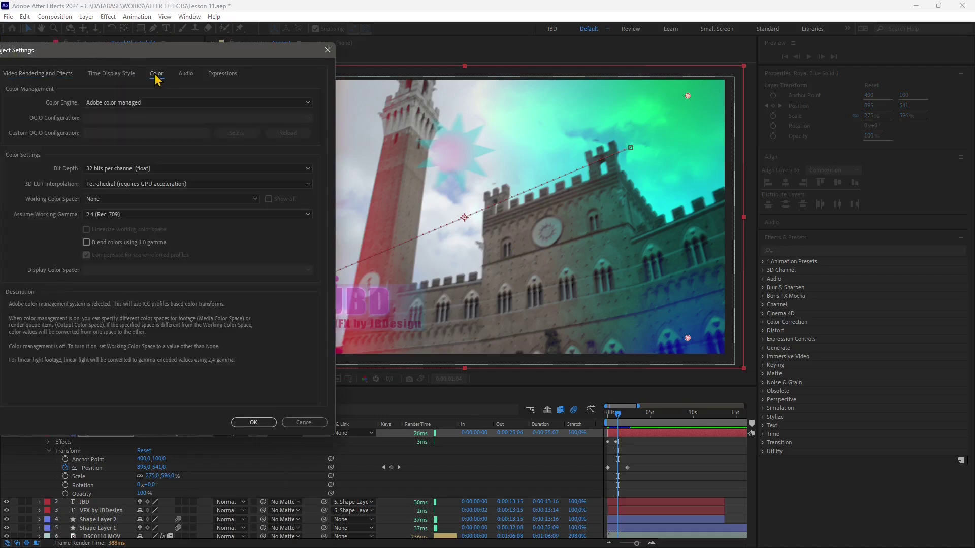
left_click(122, 168)
left_click(105, 180)
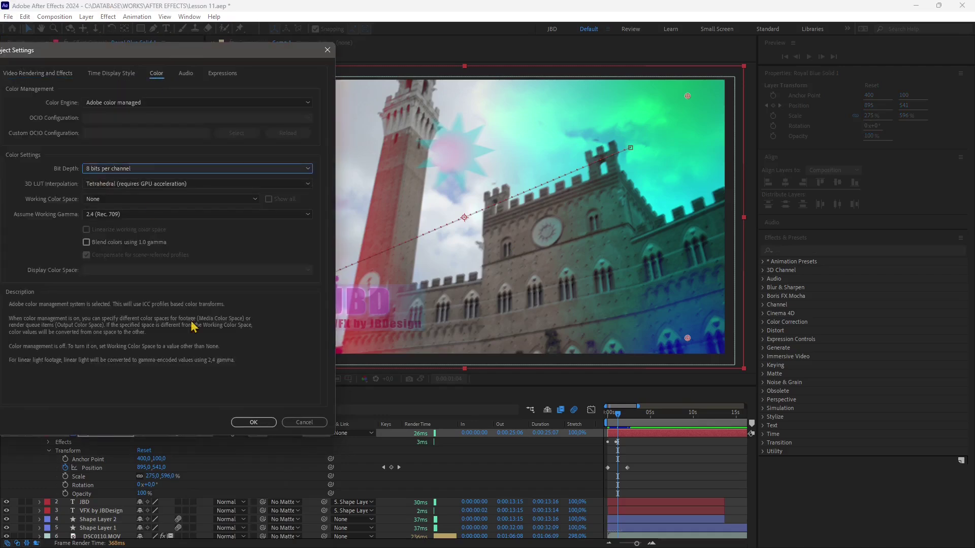
left_click(253, 422)
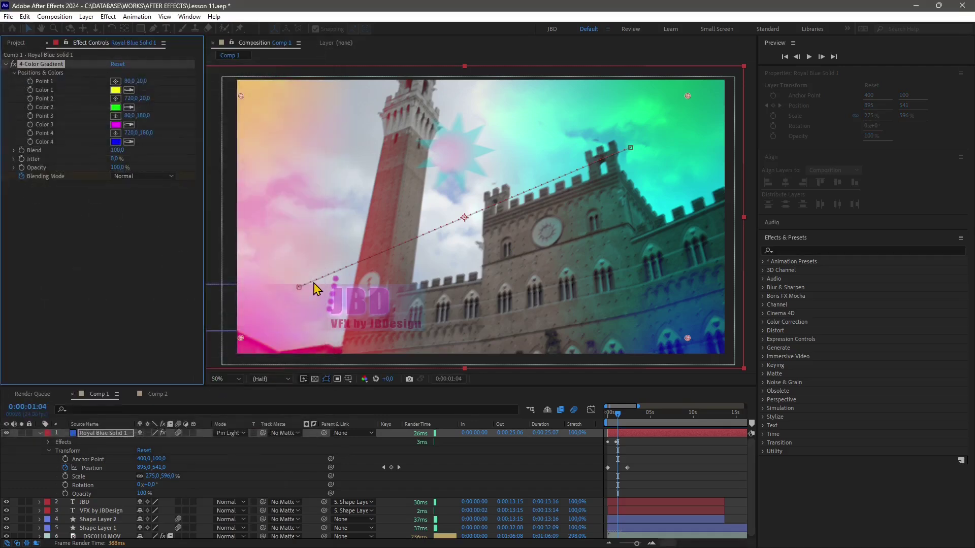
Toggle the 4-Color Gradient on and off to compare, leaving it off and collapsed.
left_click(12, 67)
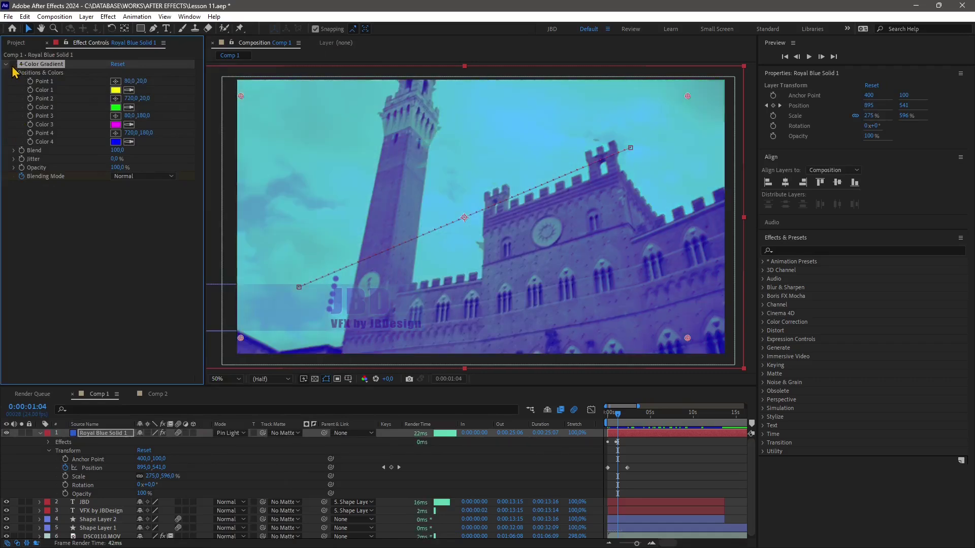
left_click(12, 67)
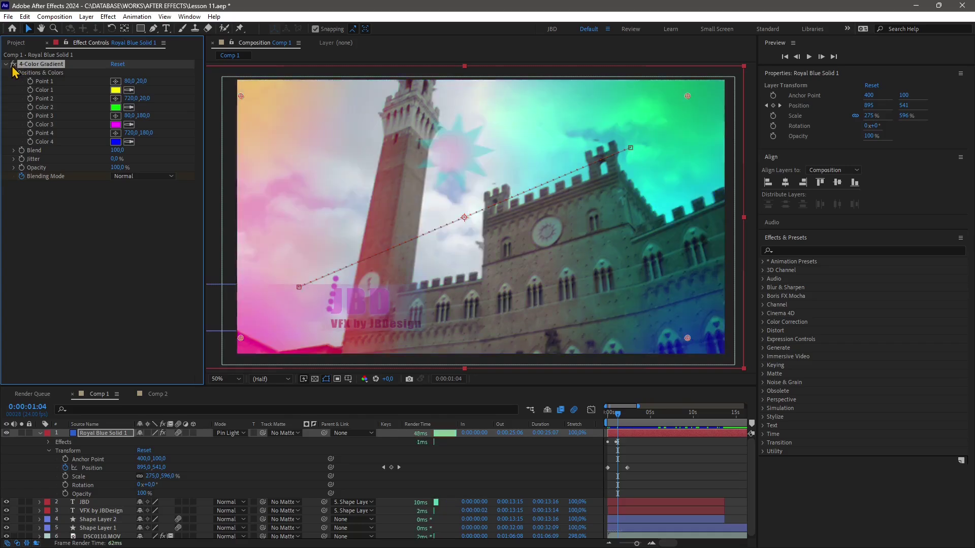
left_click(12, 67)
left_click(12, 66)
left_click(13, 66)
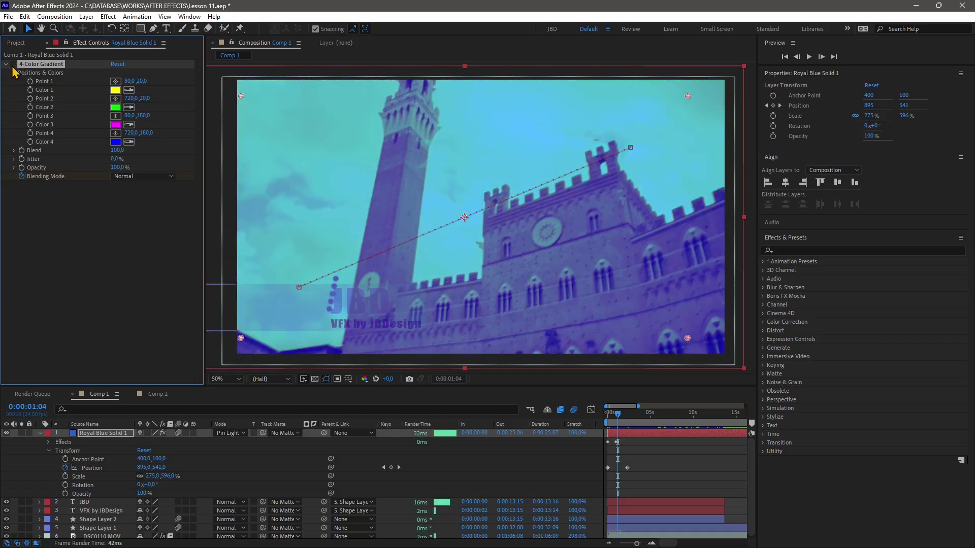
left_click(6, 65)
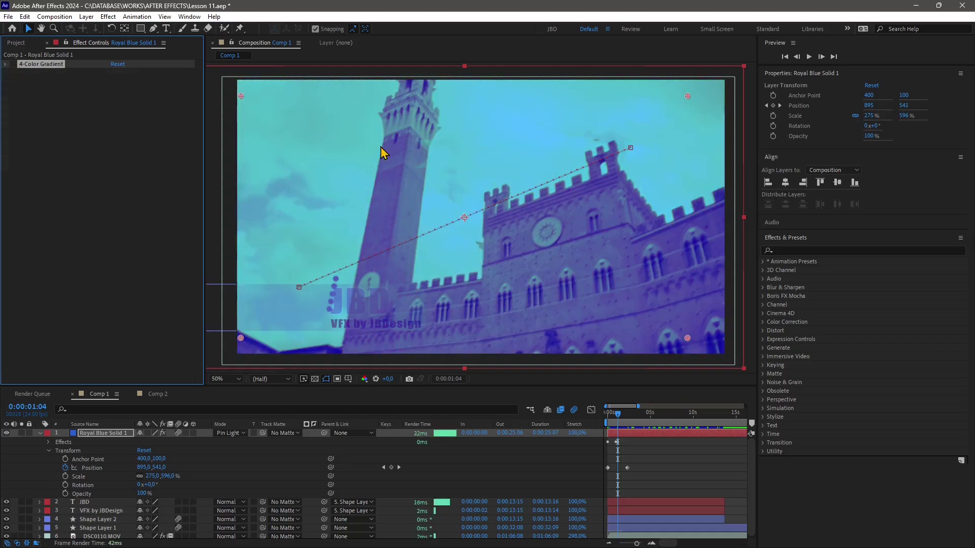
Collapse Royal Blue Solid 1, disable its effects and turn off its visibility.
left_click(125, 478)
left_click(125, 477)
left_click(40, 434)
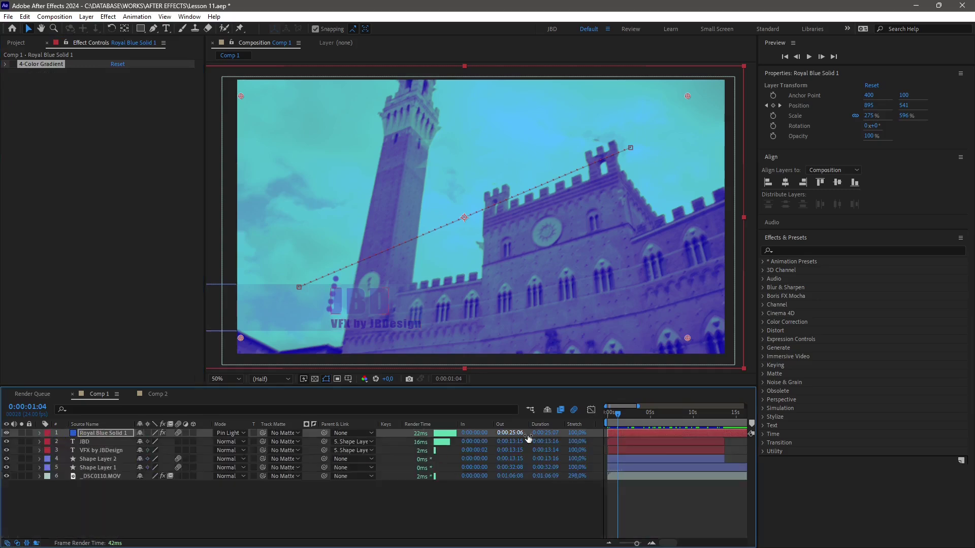
left_click(6, 433)
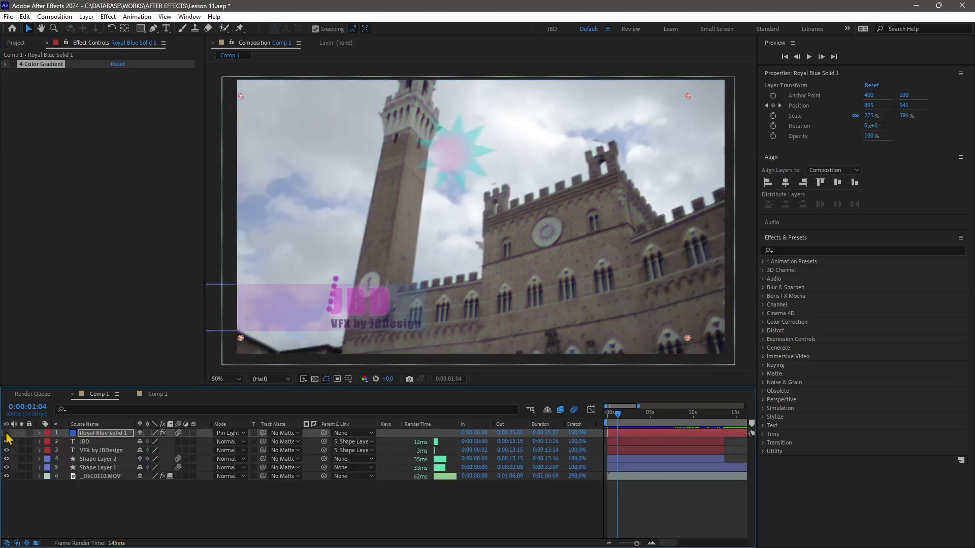
left_click(6, 433)
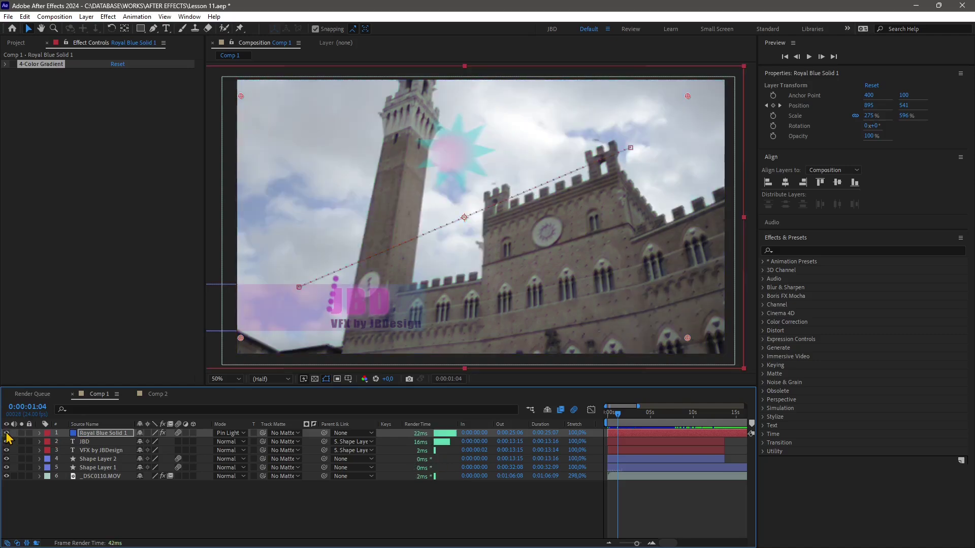
left_click(163, 433)
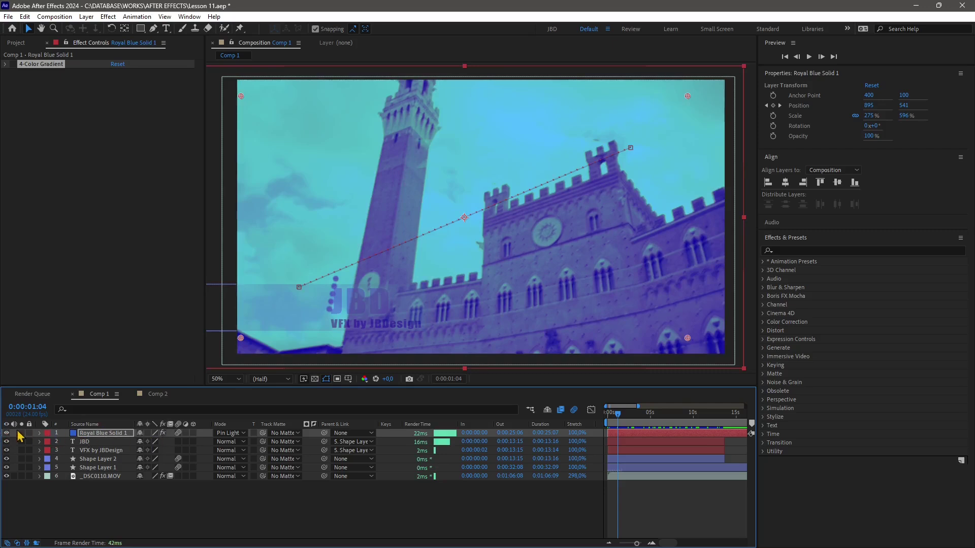
key("F2")
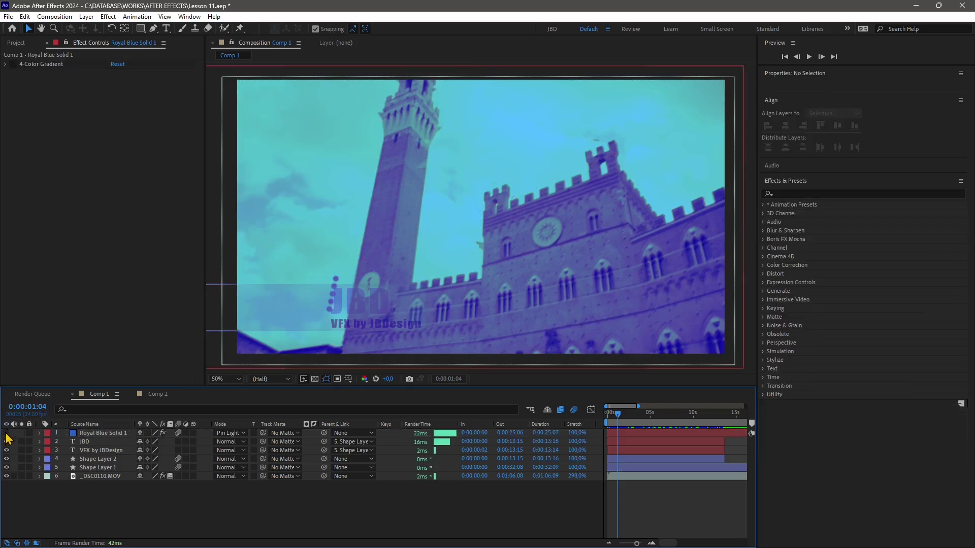
left_click(6, 433)
left_click(15, 66)
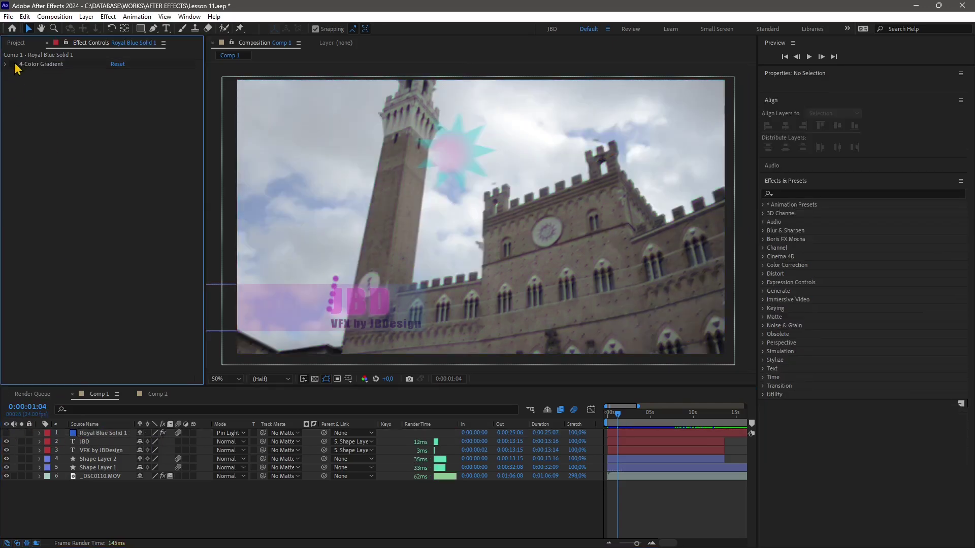
left_click(163, 433)
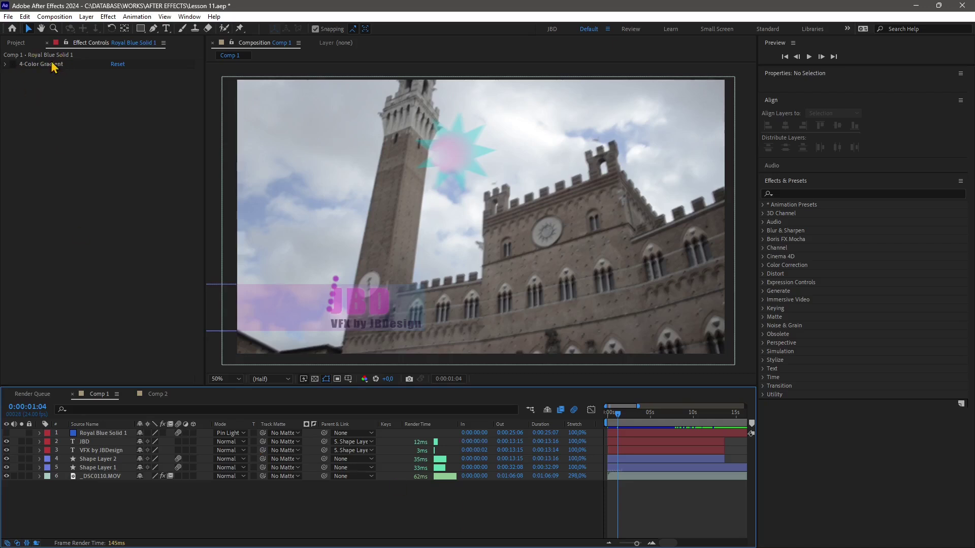
Select the _DSC0110.MOV layer and filter Effects & Presets with the search 'auto'.
left_click(629, 476)
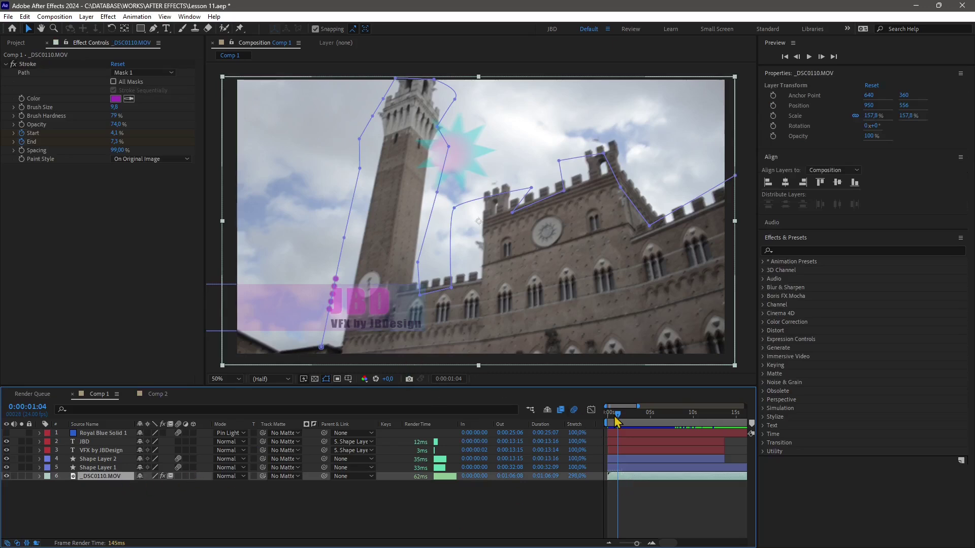
mouse_move(615, 416)
left_mouse_down()
mouse_move(630, 412)
mouse_move(617, 415)
mouse_move(624, 419)
left_mouse_up()
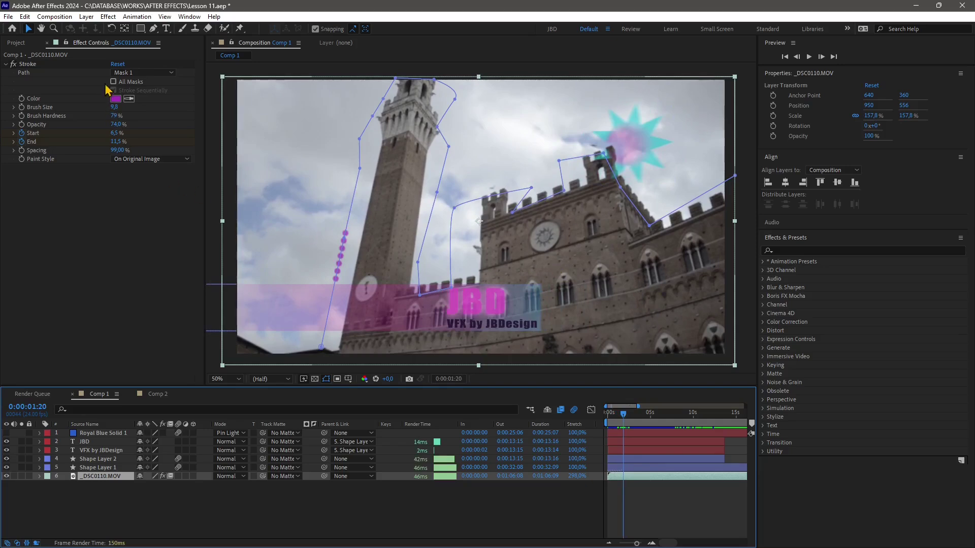
left_click(108, 17)
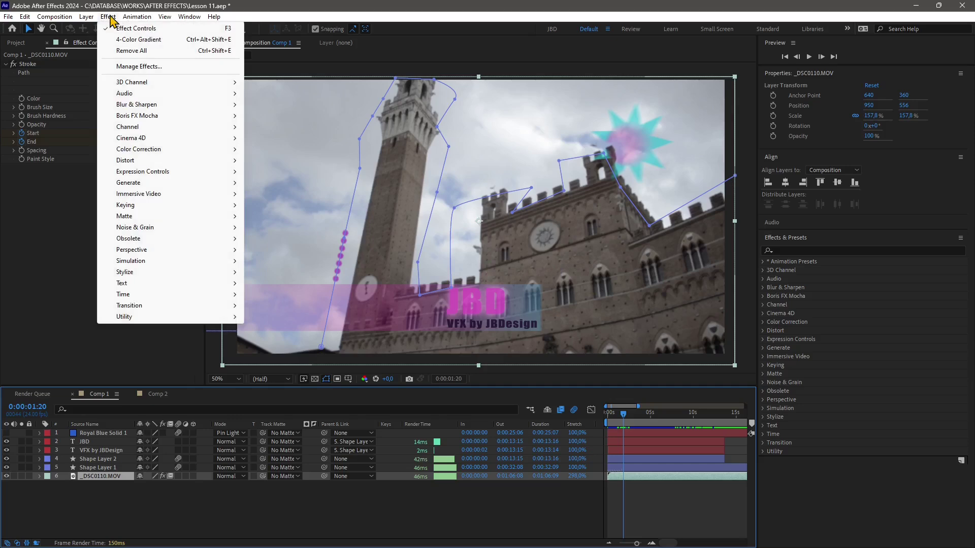
mouse_move(124, 151)
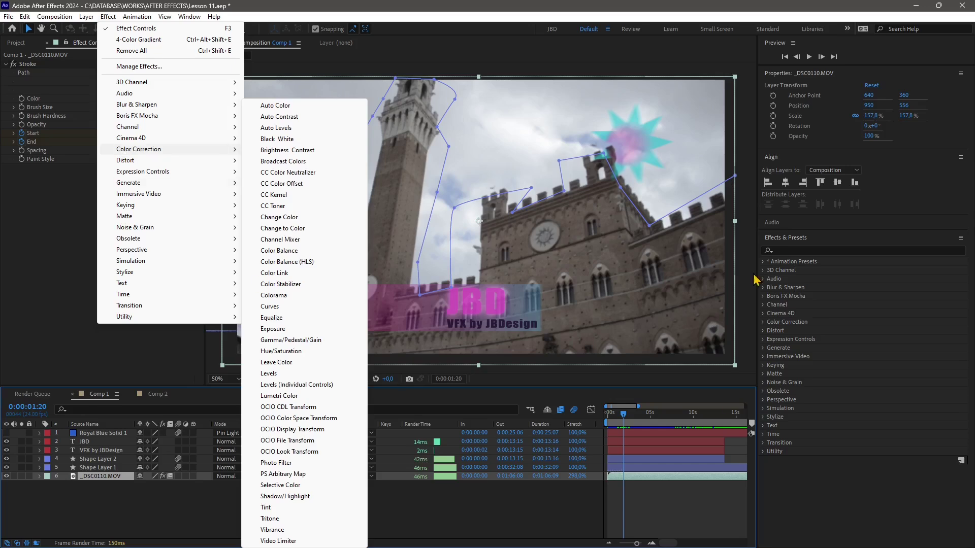
left_click(789, 250)
type("auto")
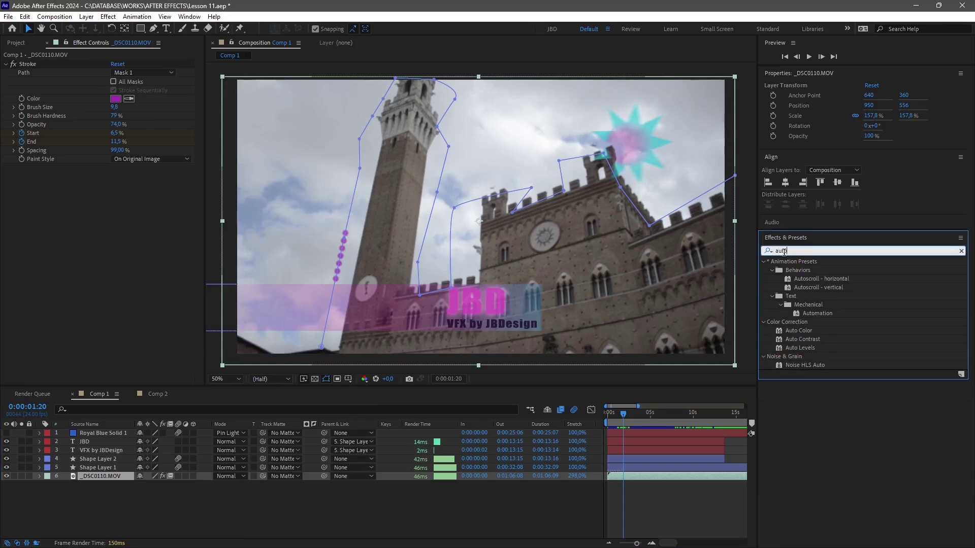
Apply Auto Color, Auto Contrast and Auto Levels to _DSC0110.MOV, then move to 0:00:03:02.
left_click(804, 333)
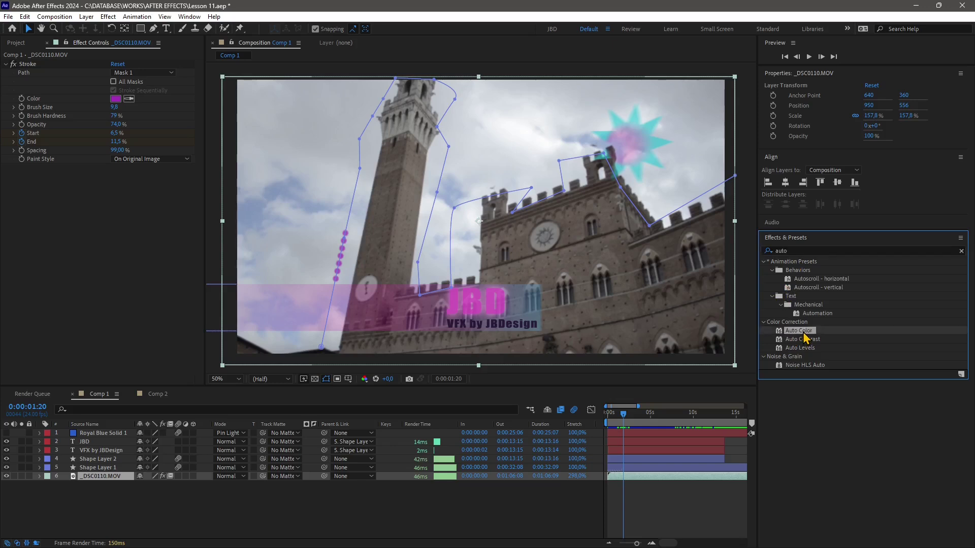
double_click(782, 334)
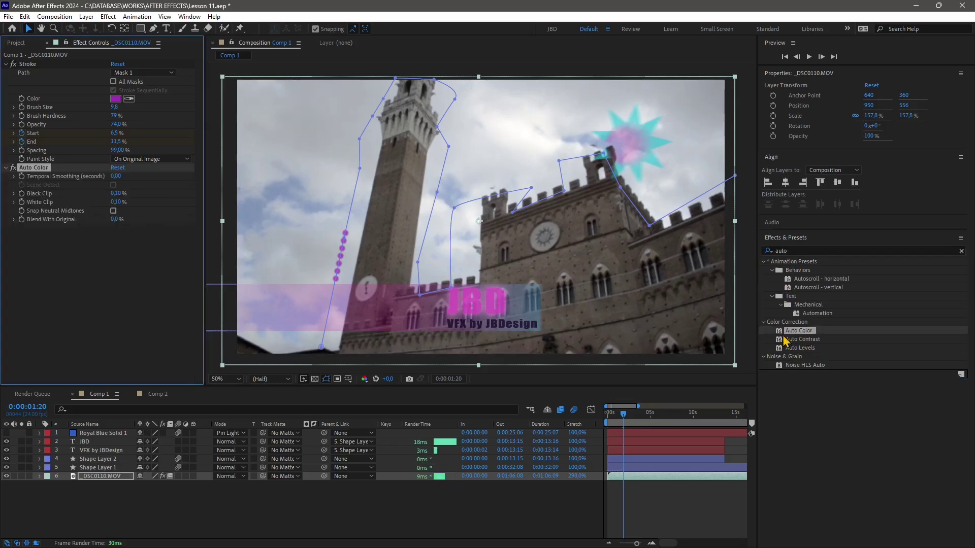
double_click(783, 340)
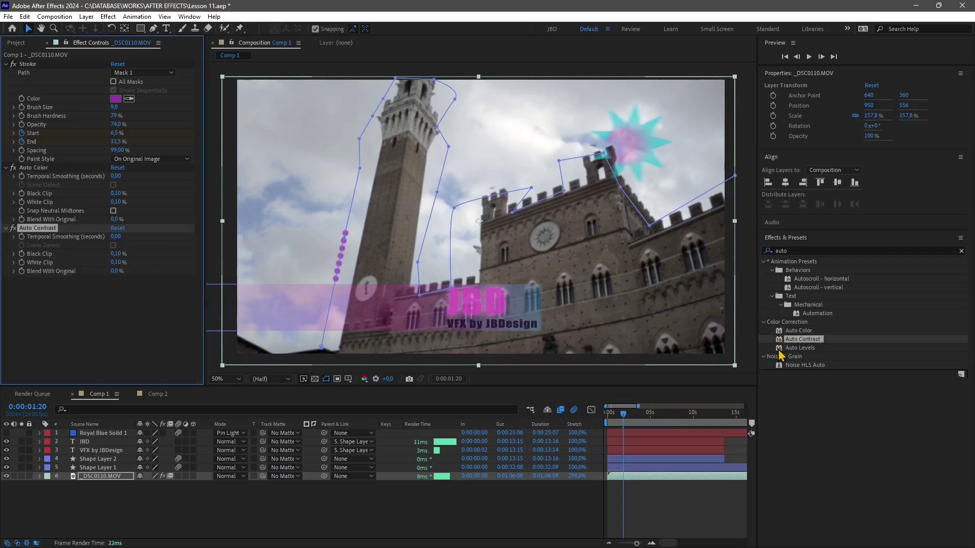
double_click(782, 349)
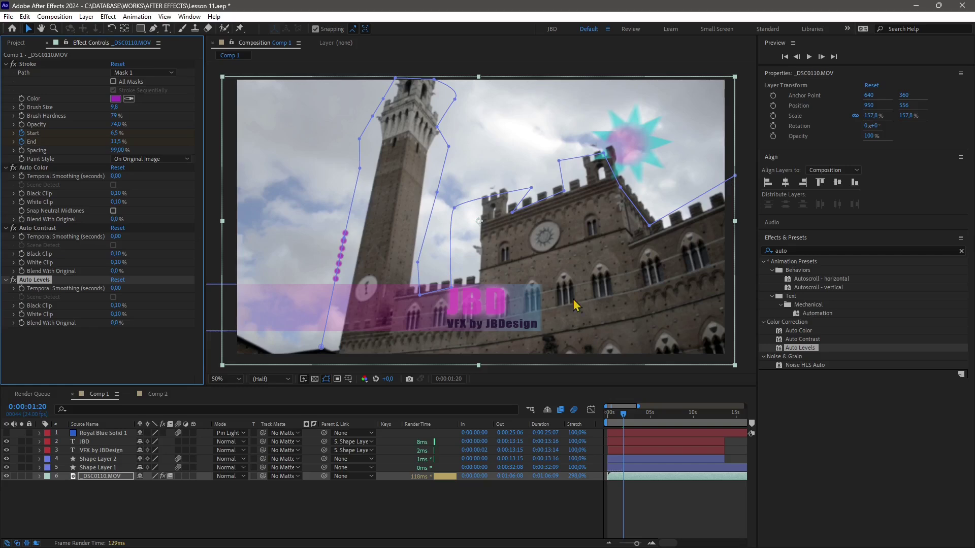
left_click_drag(624, 419, 633, 417)
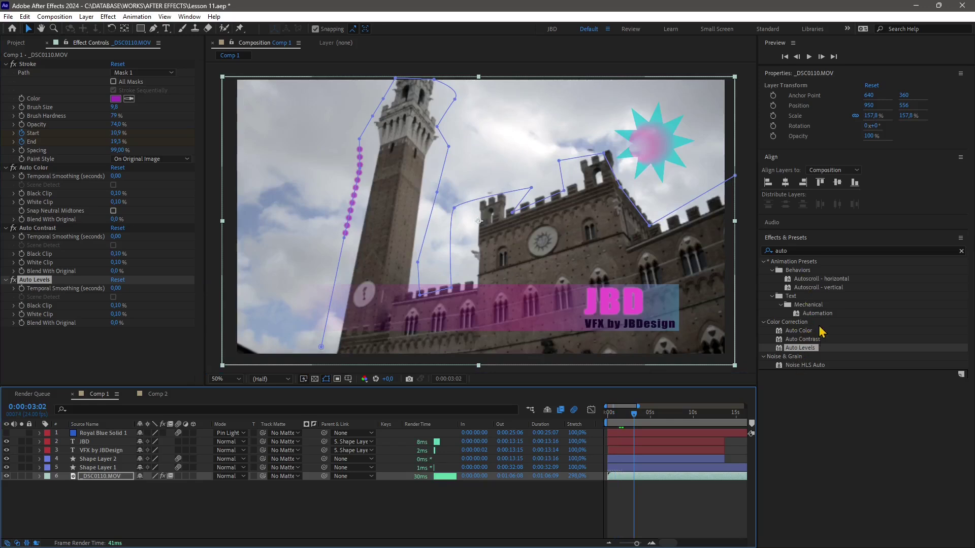
Clear the 'auto' search and switch off Auto Levels, keeping Auto Color and Auto Contrast on.
left_click(961, 252)
left_click(788, 249)
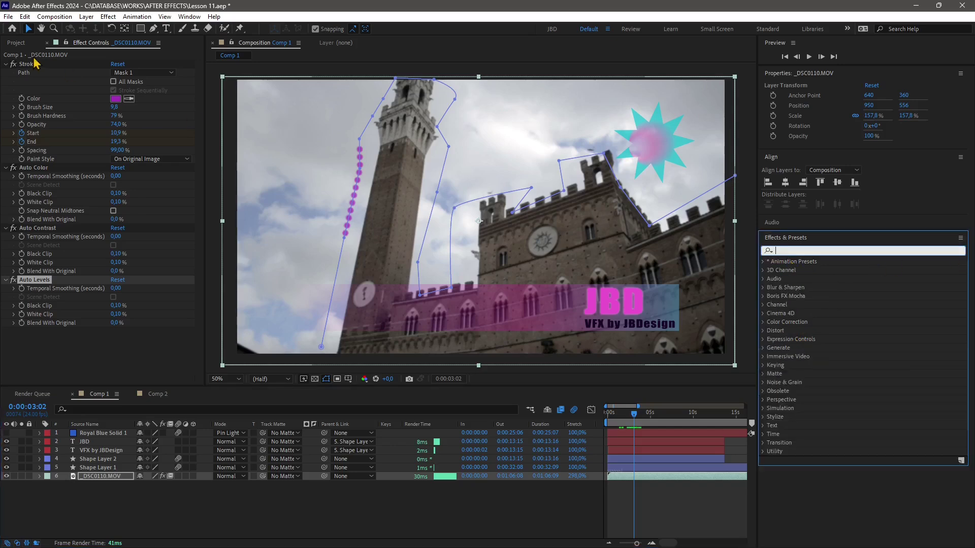
left_click(109, 17)
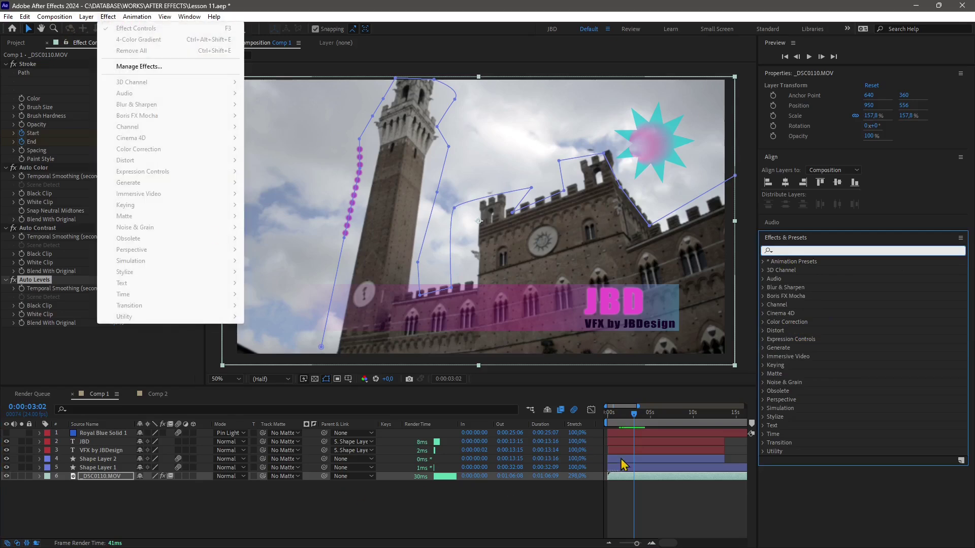
left_click(349, 357)
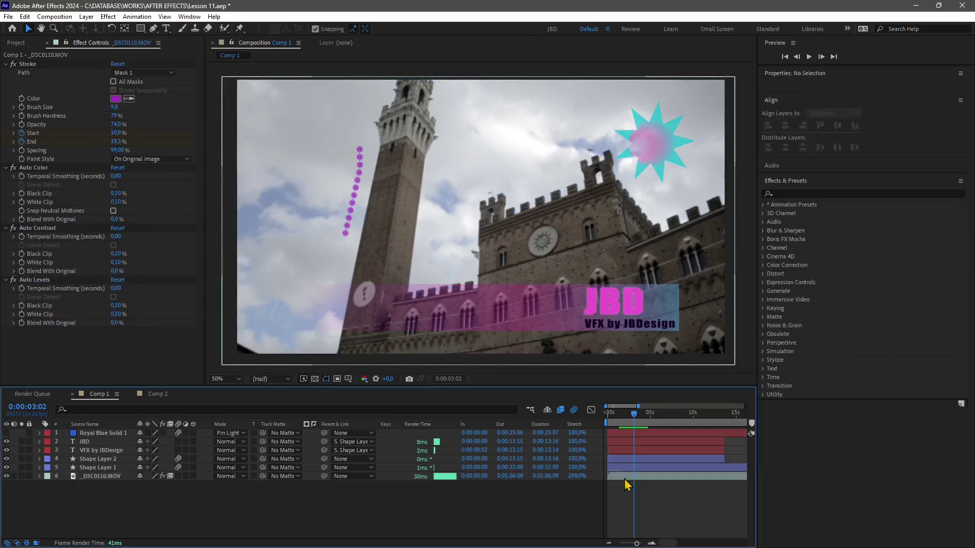
left_click(109, 16)
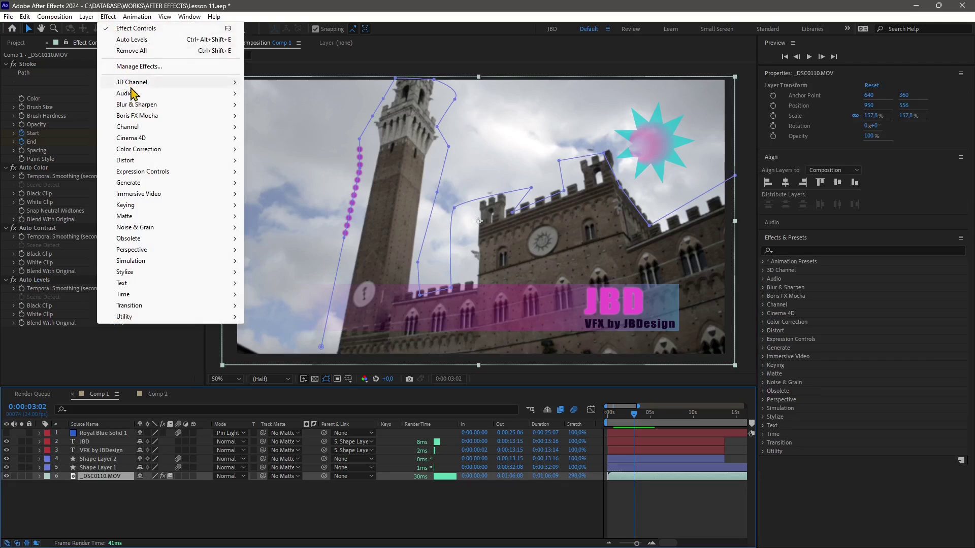
mouse_move(144, 125)
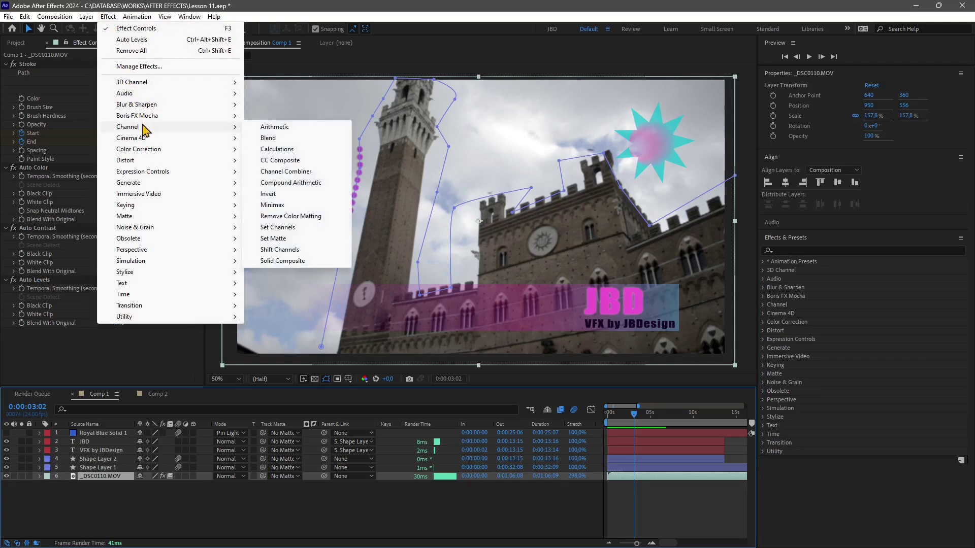
left_click(24, 322)
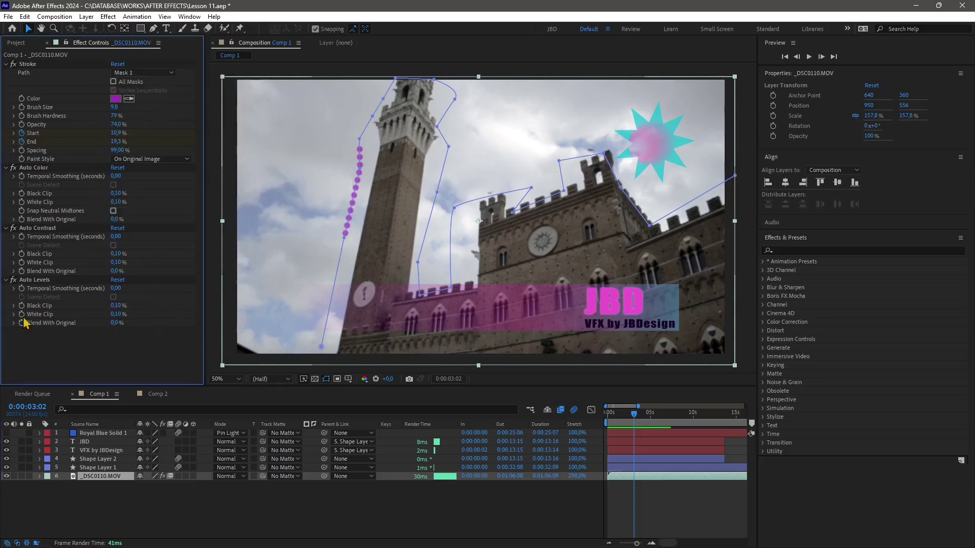
left_click(13, 281)
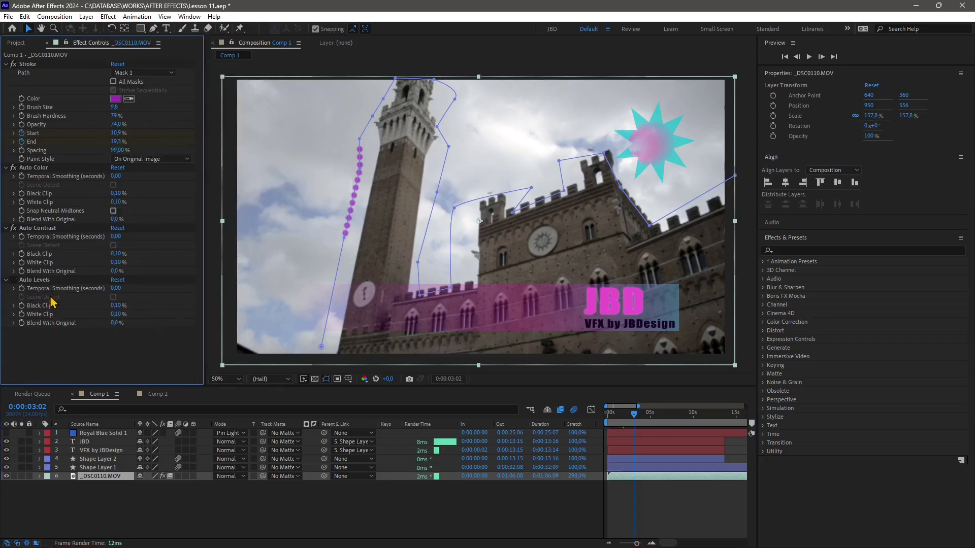
left_click(110, 16)
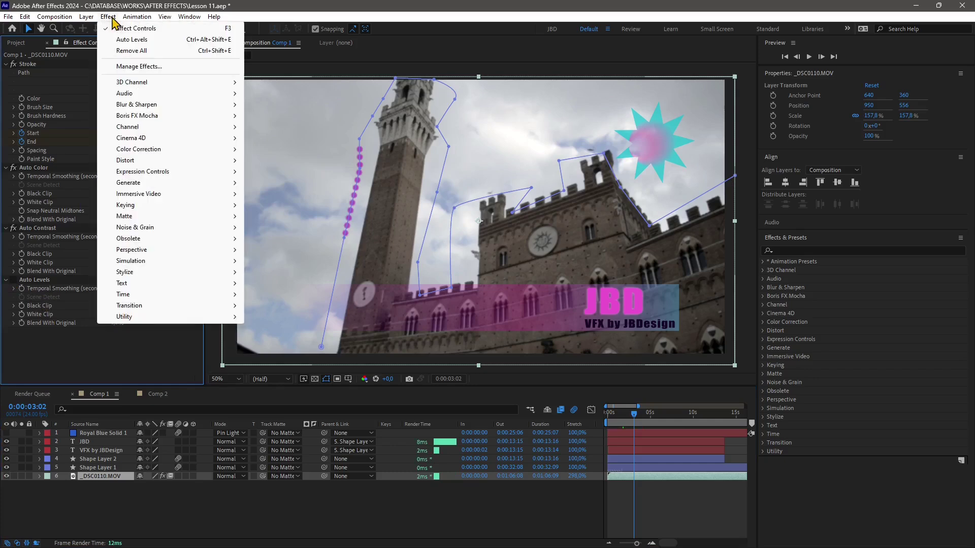
mouse_move(162, 148)
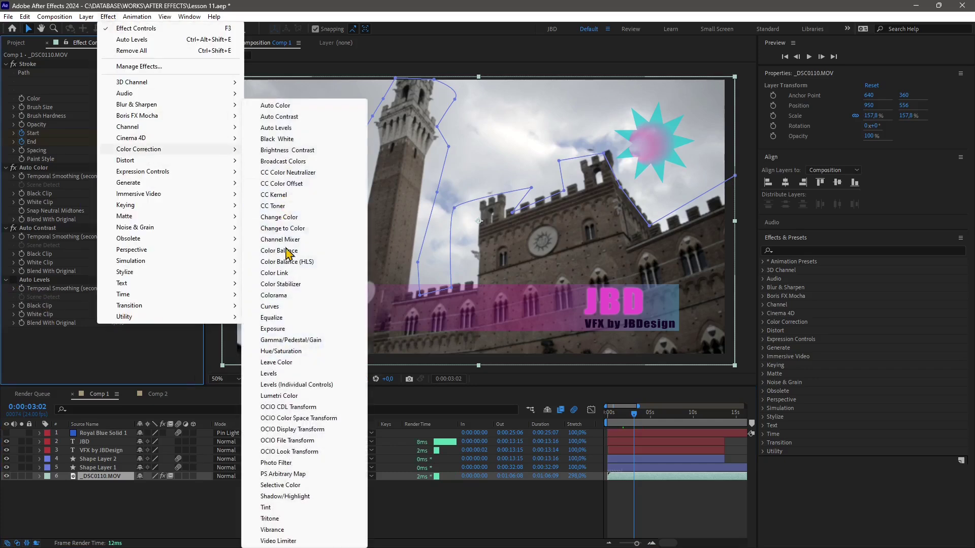
Apply Levels with Input Black 19 and Input White 240, undoing a gamma tweak back to 0.87.
left_click(288, 373)
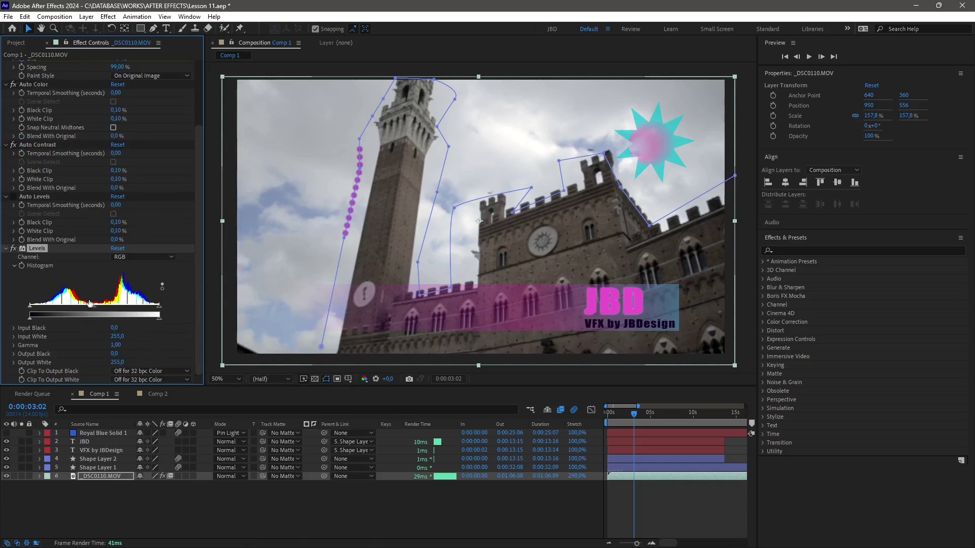
left_click_drag(31, 322, 31, 322)
left_click_drag(159, 323, 159, 326)
left_click_drag(28, 311, 41, 312)
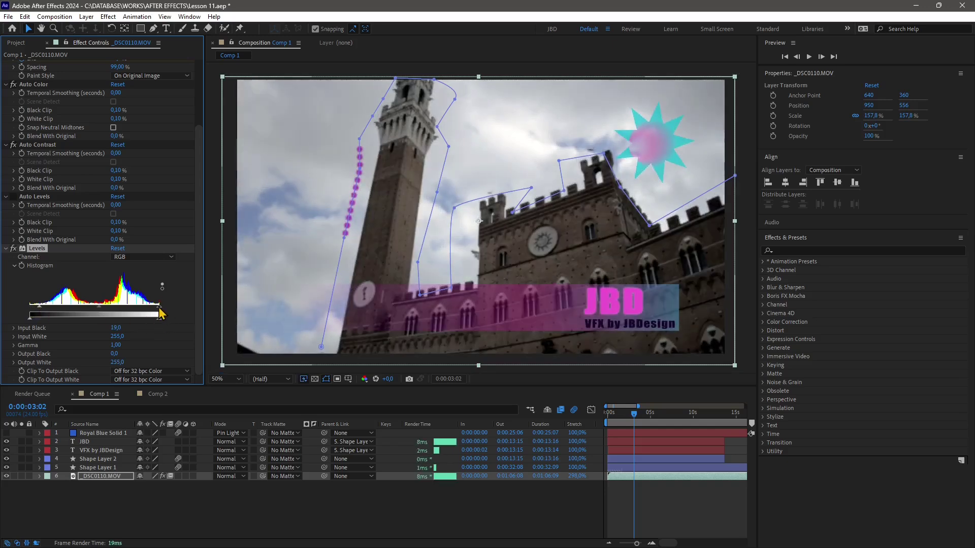
left_click_drag(156, 315, 96, 315)
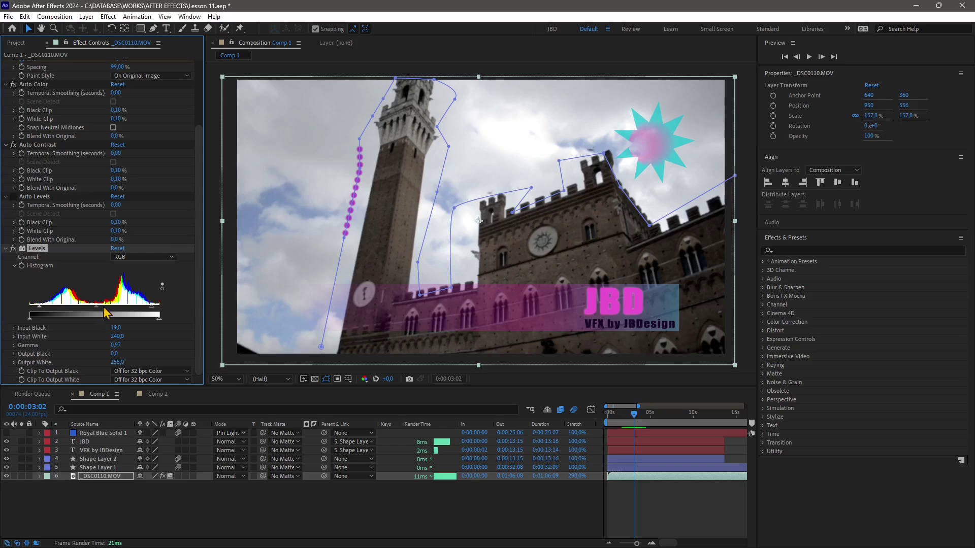
left_click_drag(105, 311, 98, 311)
key("ctrl+z")
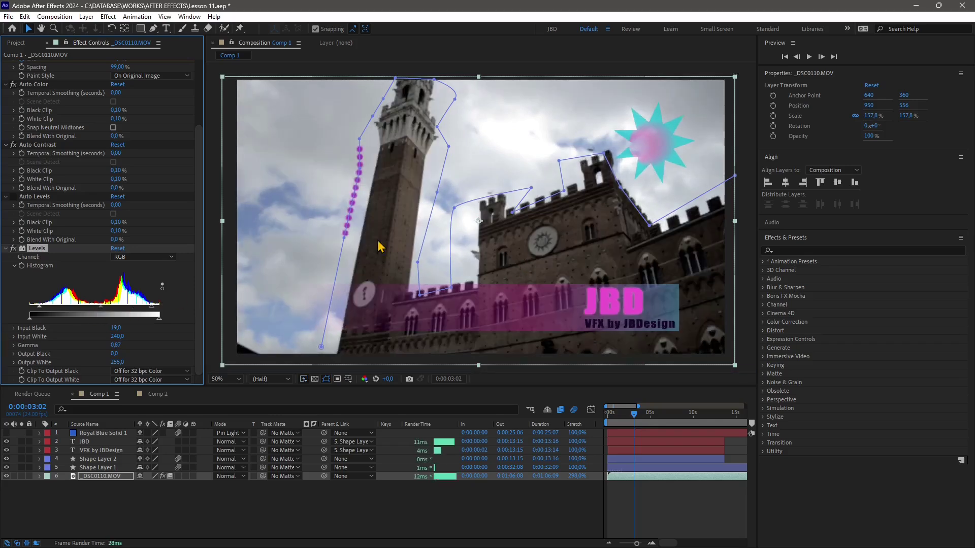
Turn off Levels and collapse Levels, Auto Color, Auto Levels and Stroke in Effect Controls.
left_click(14, 249)
left_click(6, 249)
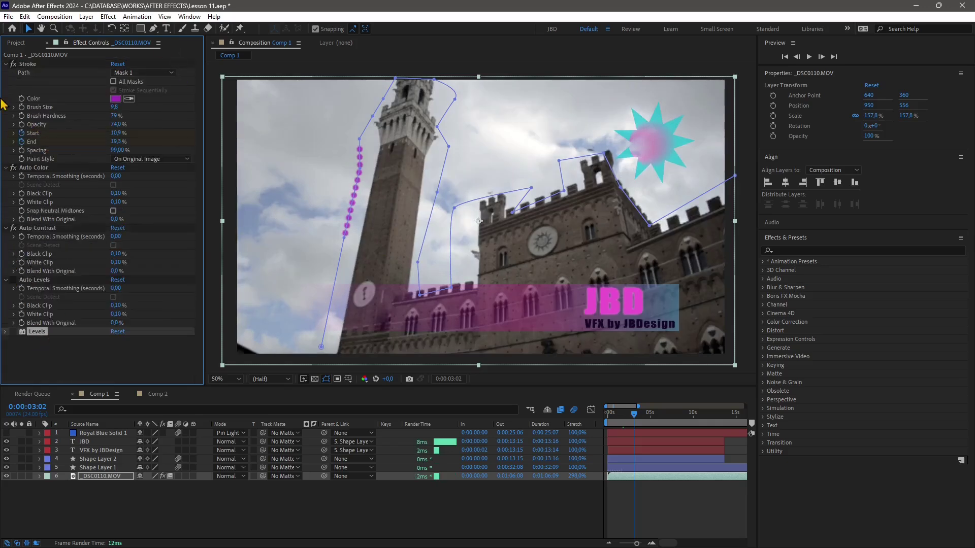
left_click(6, 168)
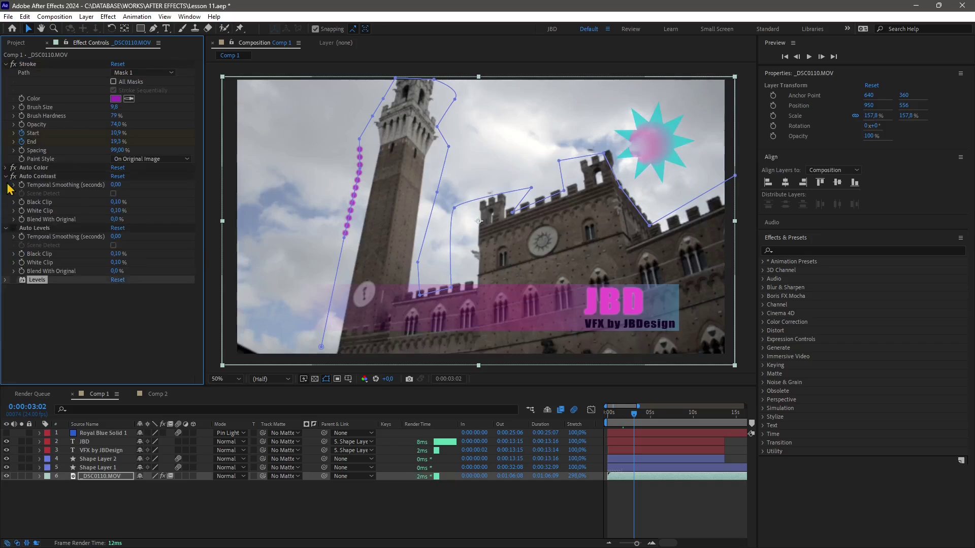
left_click(6, 185)
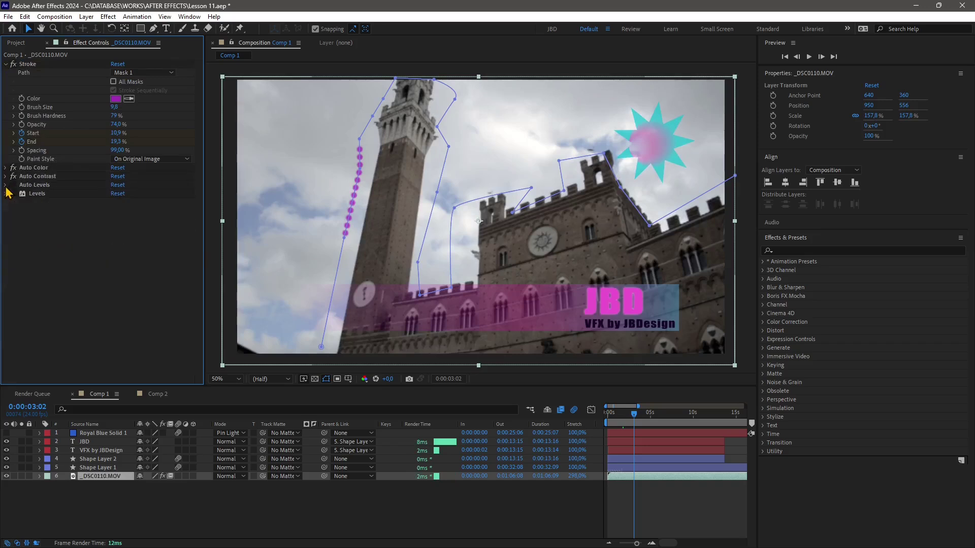
left_click(6, 194)
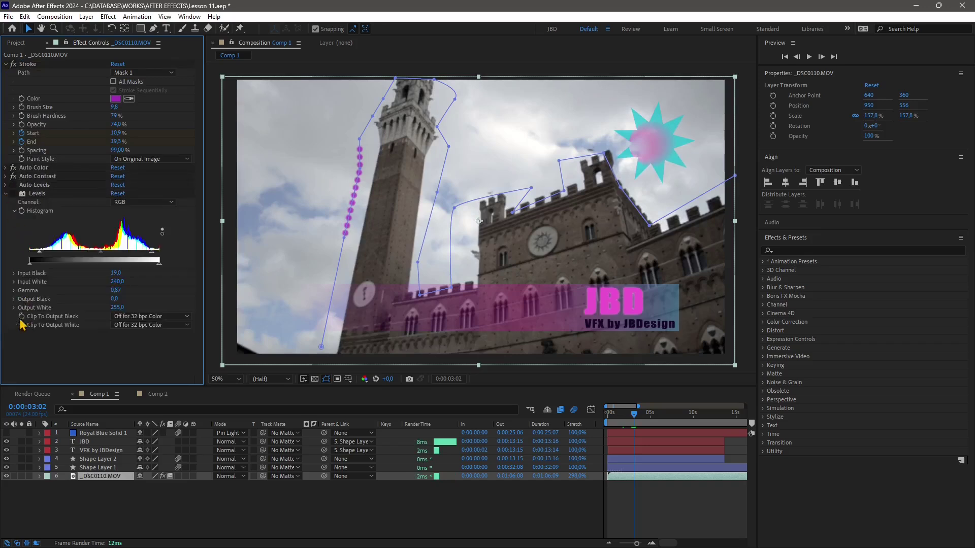
left_click(6, 194)
left_click(5, 168)
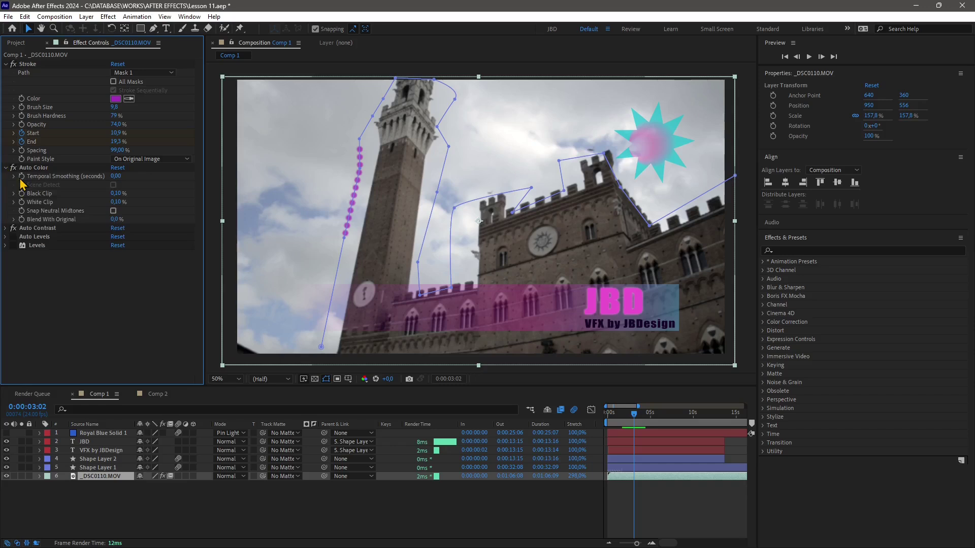
left_click(6, 168)
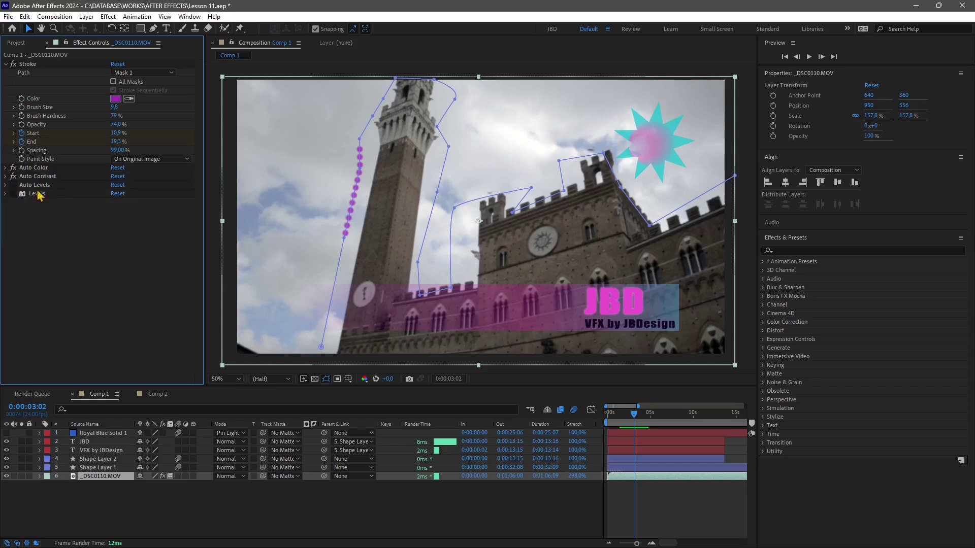
left_click(6, 64)
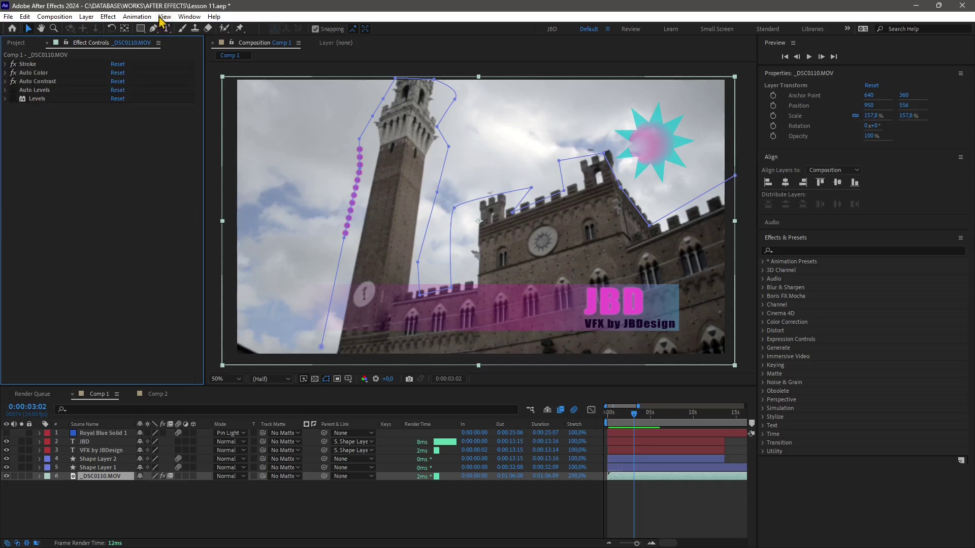
Bring up the Effect > Color Correction submenu.
left_click(88, 17)
mouse_move(108, 17)
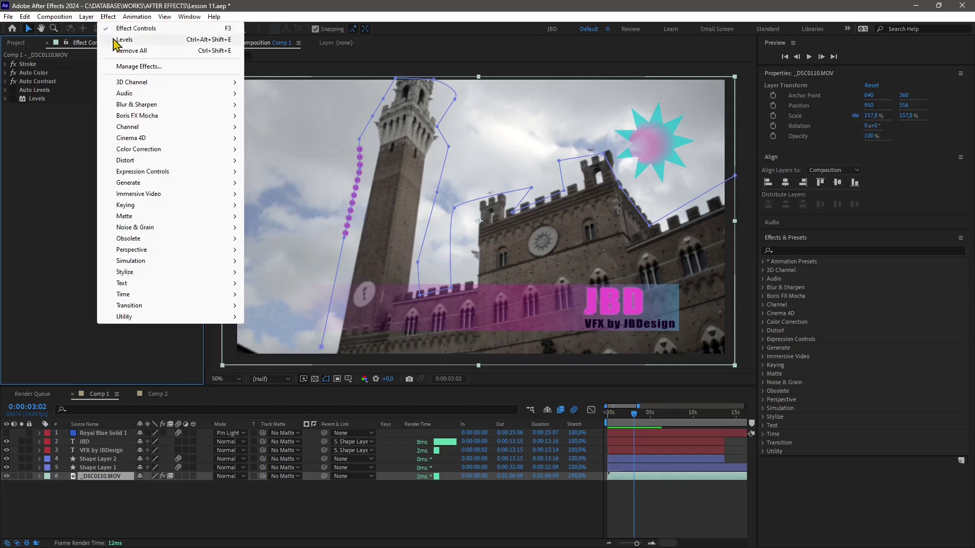
mouse_move(148, 162)
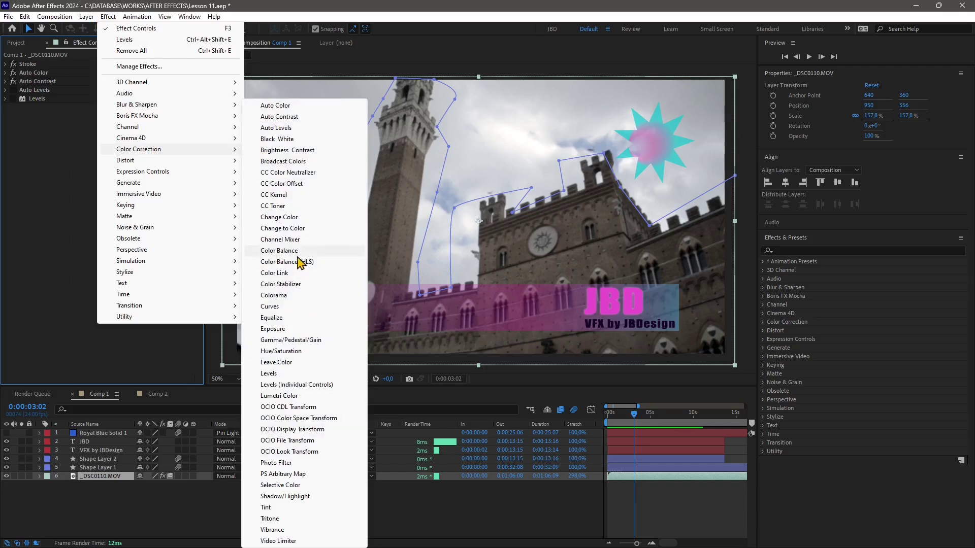
Apply a second Auto Color and add Curves to the tower footage.
left_click(293, 106)
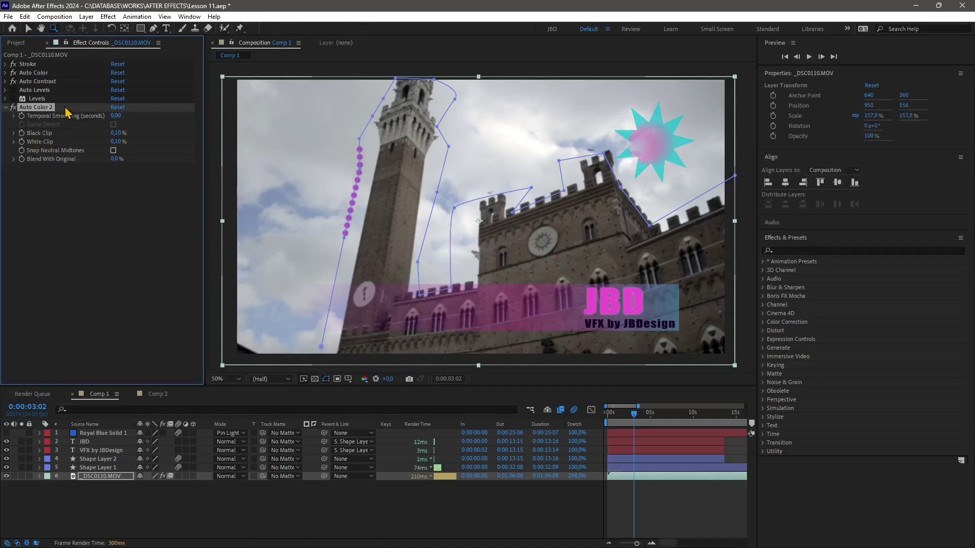
left_click(107, 16)
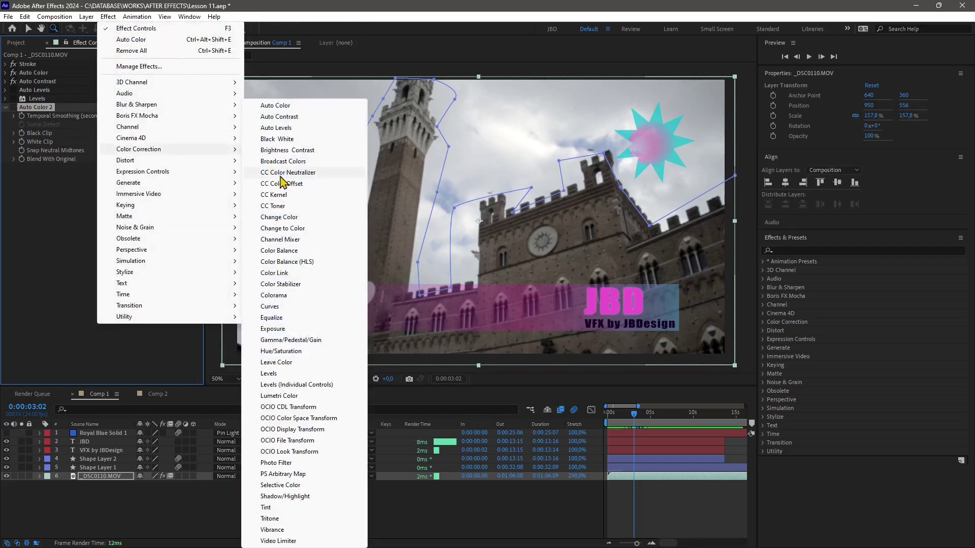
left_click(281, 306)
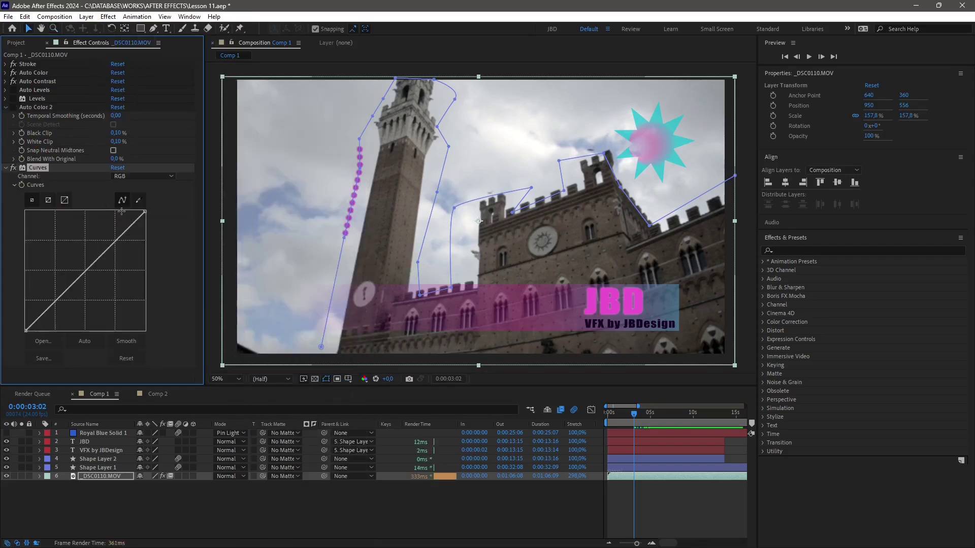
Darken the midtones on the combined RGB curve.
left_click(121, 179)
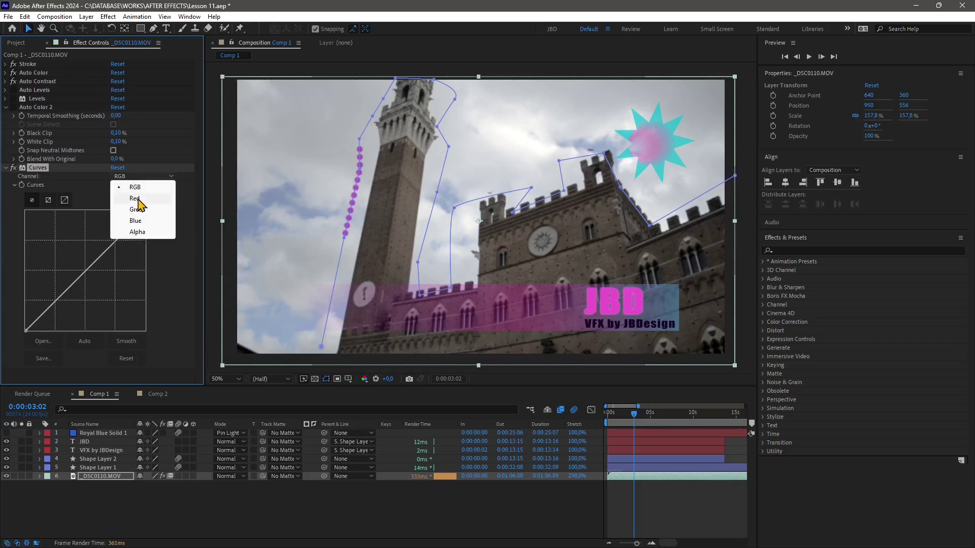
left_click(137, 199)
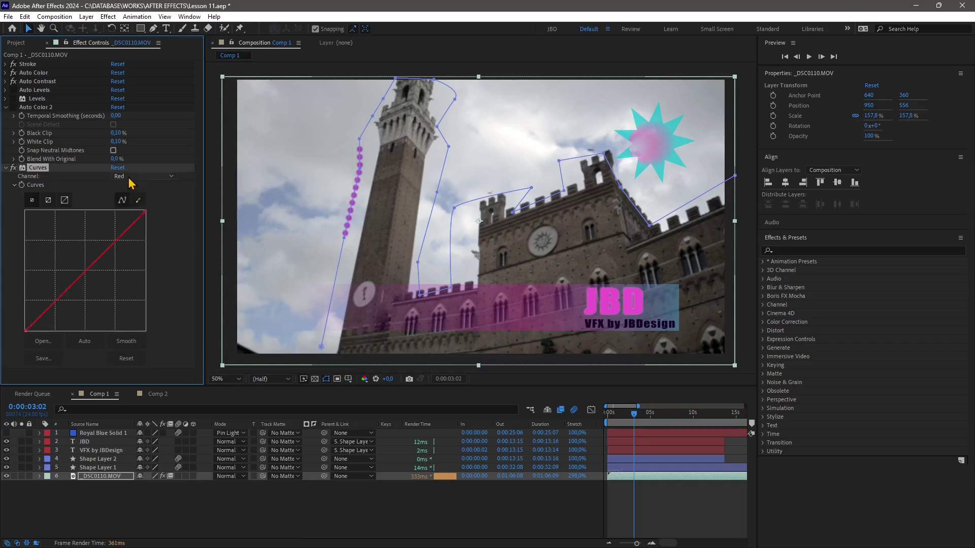
left_click(127, 176)
left_click(133, 187)
left_click_drag(109, 255, 89, 274)
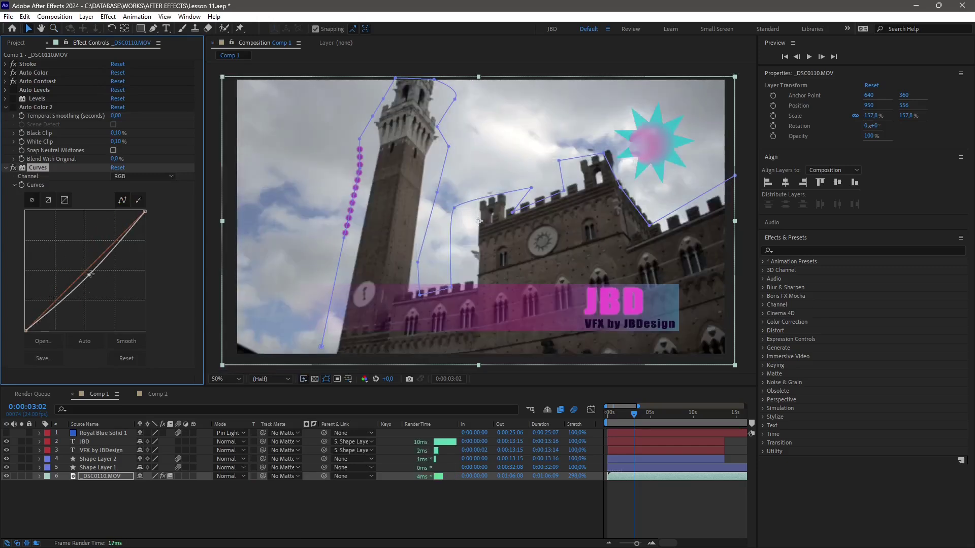
Bow the red channel curve up to warm the footage and lift its lower part.
left_click(124, 176)
left_click(127, 196)
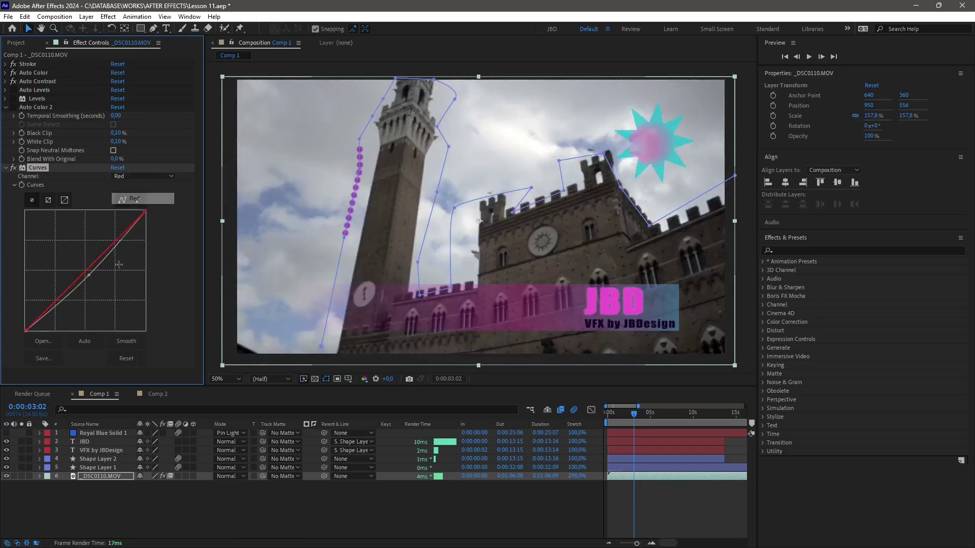
left_click_drag(122, 237, 120, 226)
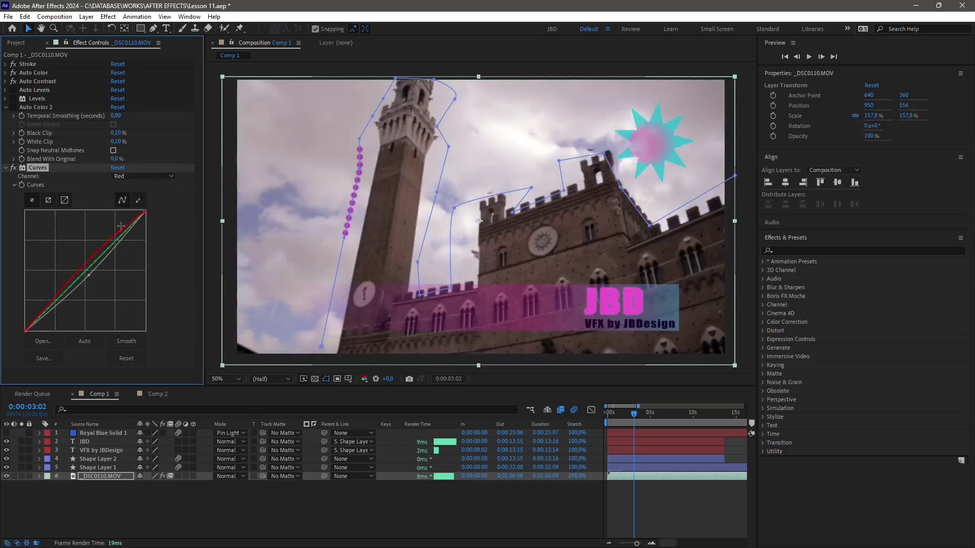
left_click_drag(65, 280, 51, 295)
left_click_drag(120, 230, 109, 279)
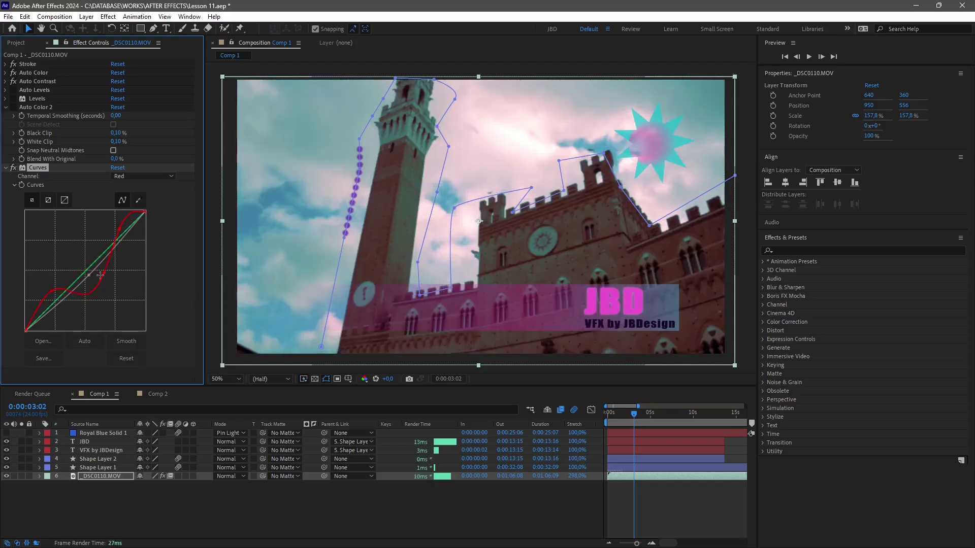
left_click_drag(105, 276, 94, 265)
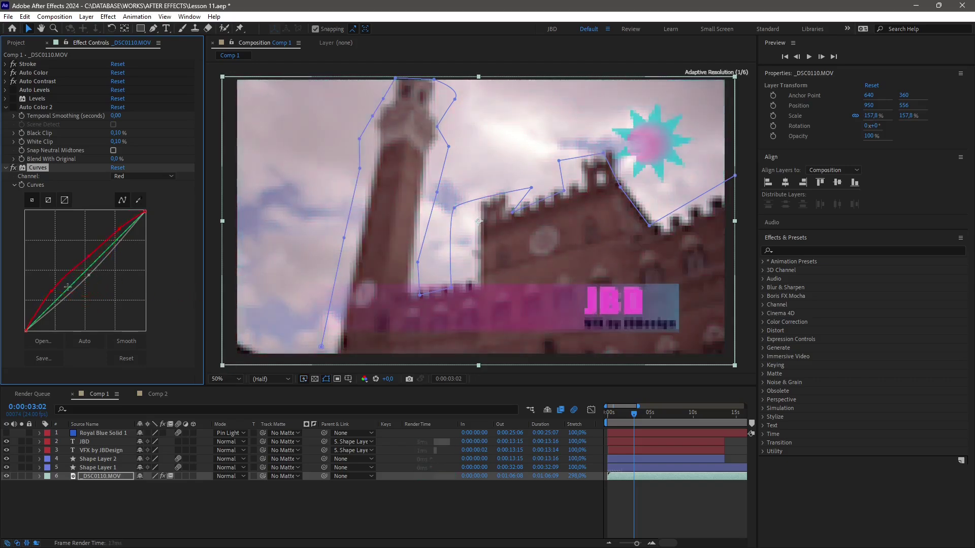
Bend the green curve down for magenta and tweak the RGB shadows and highlights.
left_click(62, 301)
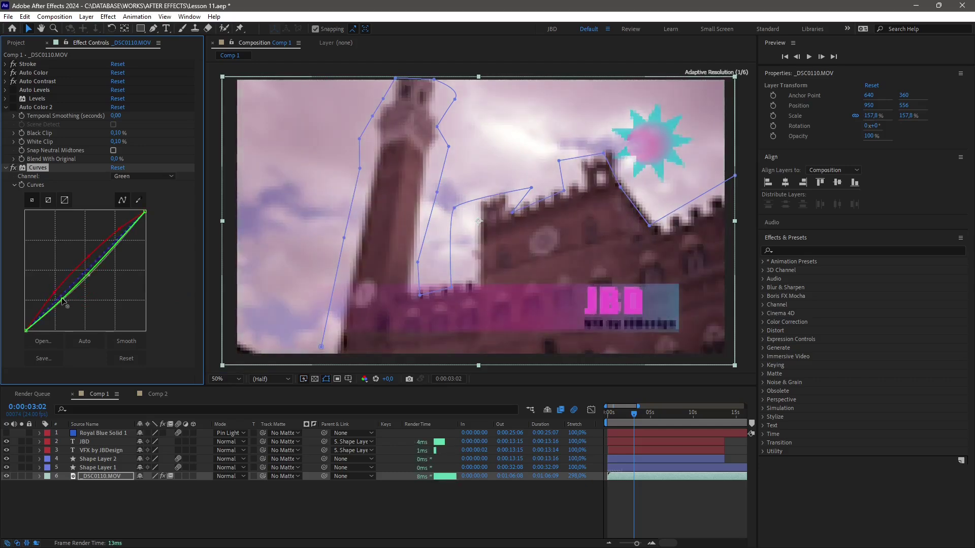
left_click_drag(62, 301, 85, 270)
left_click_drag(45, 314, 44, 318)
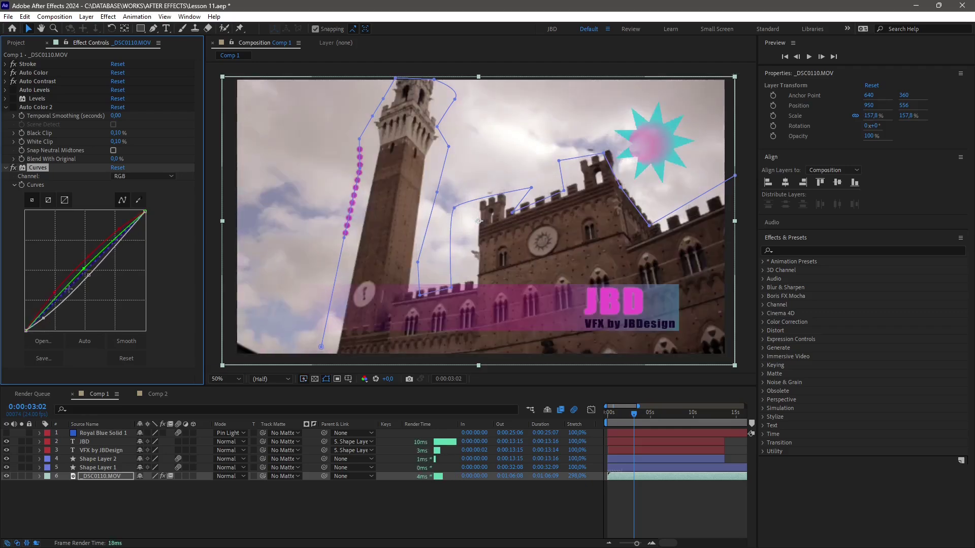
left_click_drag(130, 229, 124, 225)
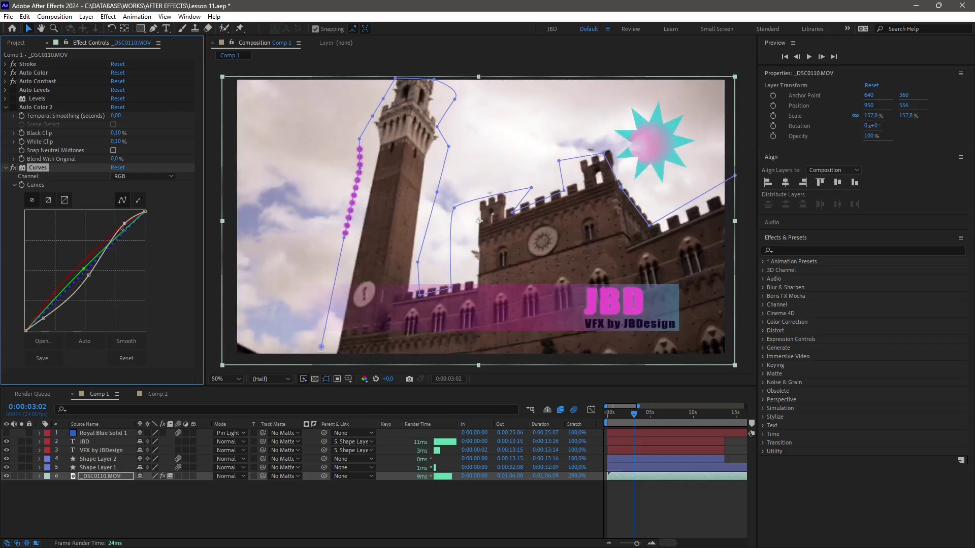
Pull the blue curve down in the mids and raise it in the highlights and shadows.
left_click(144, 176)
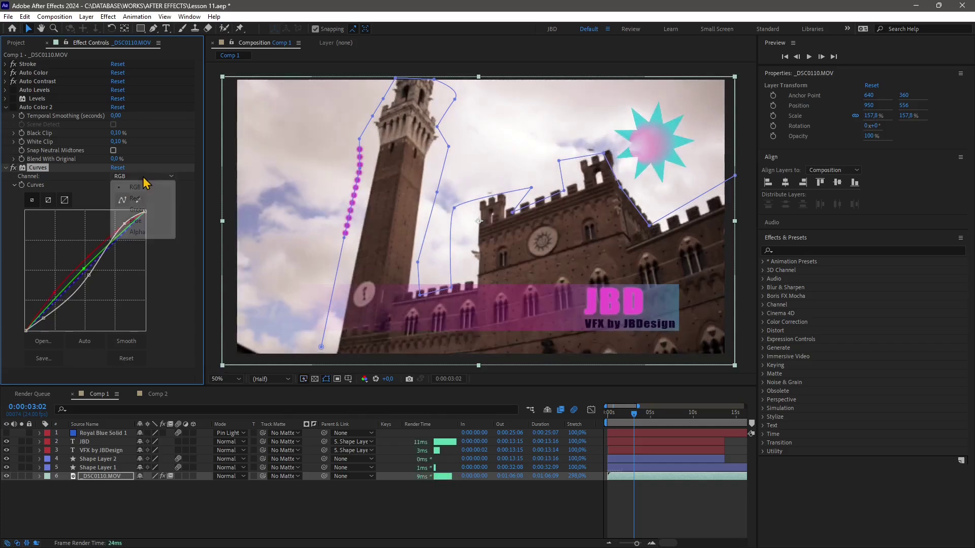
left_click(142, 221)
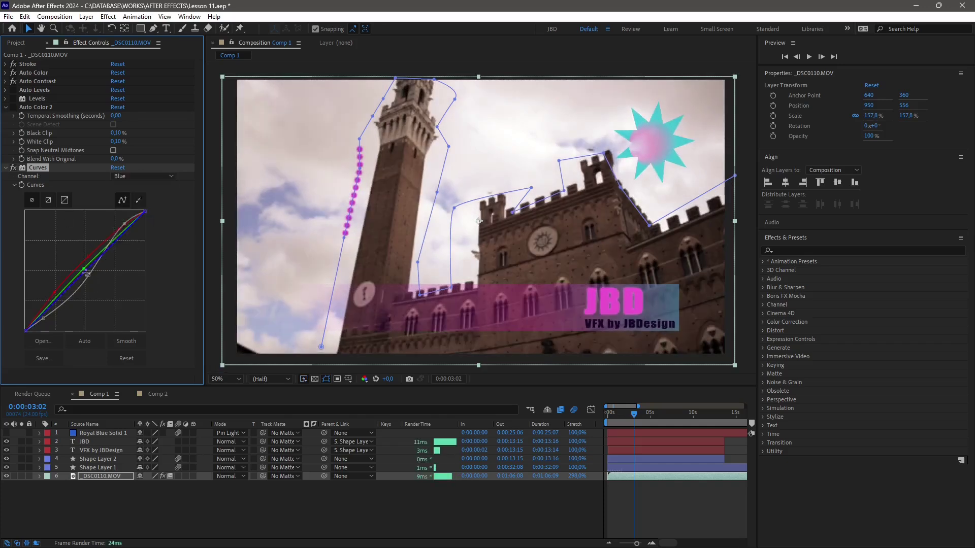
left_click_drag(87, 268, 95, 274)
left_click_drag(122, 242, 121, 237)
left_click_drag(55, 316, 46, 306)
Collapse Curves and Auto Color 2, and reveal the footage layer's effects in the timeline.
left_click(6, 168)
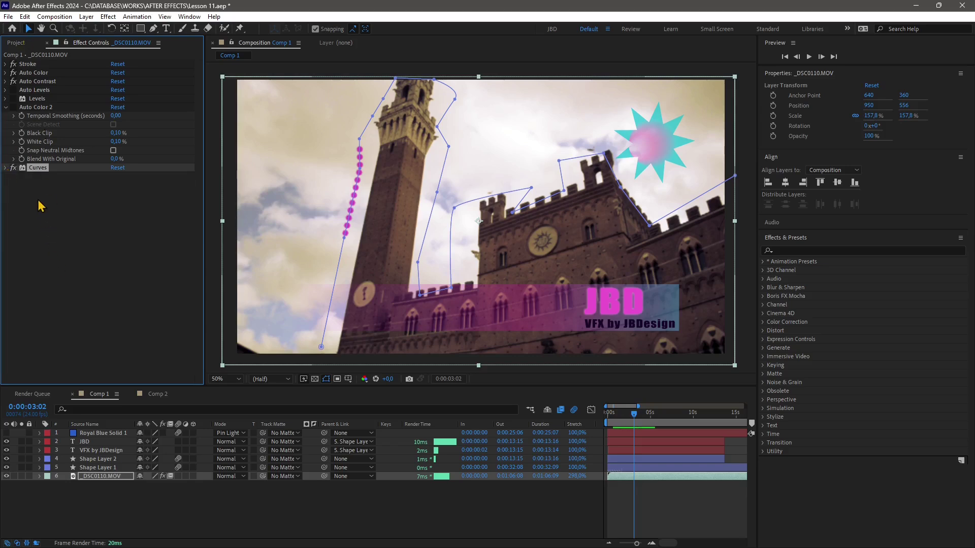
left_click(6, 107)
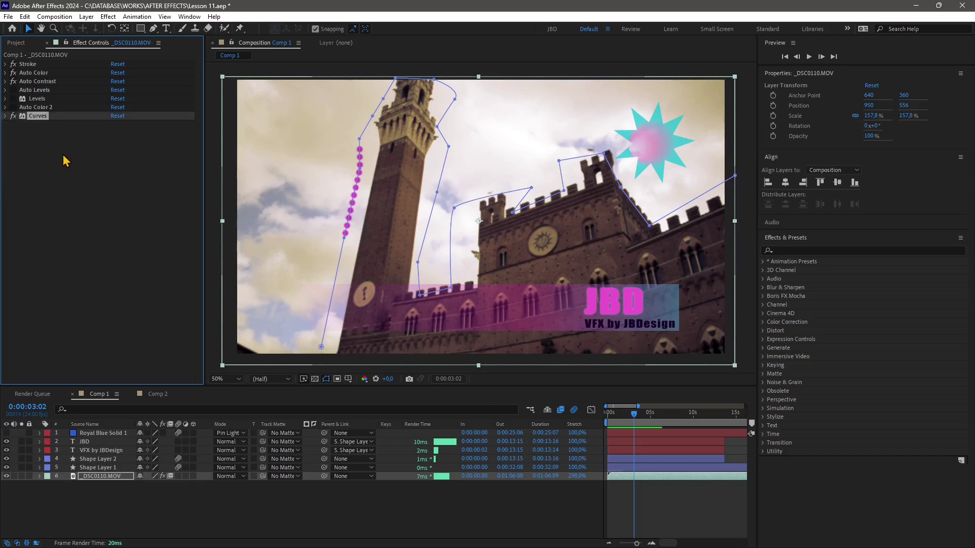
left_click(666, 478)
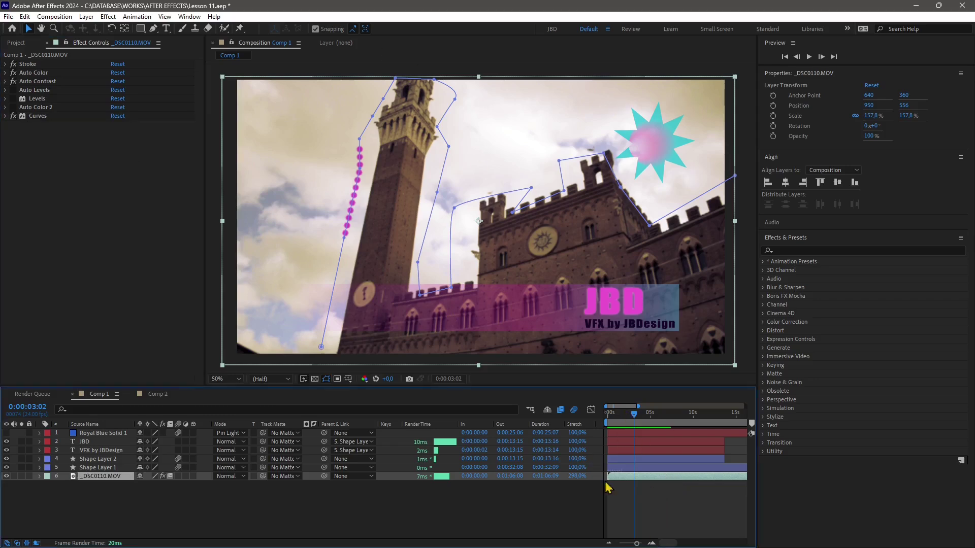
left_click(39, 476)
scroll(59, 482, "down", 2)
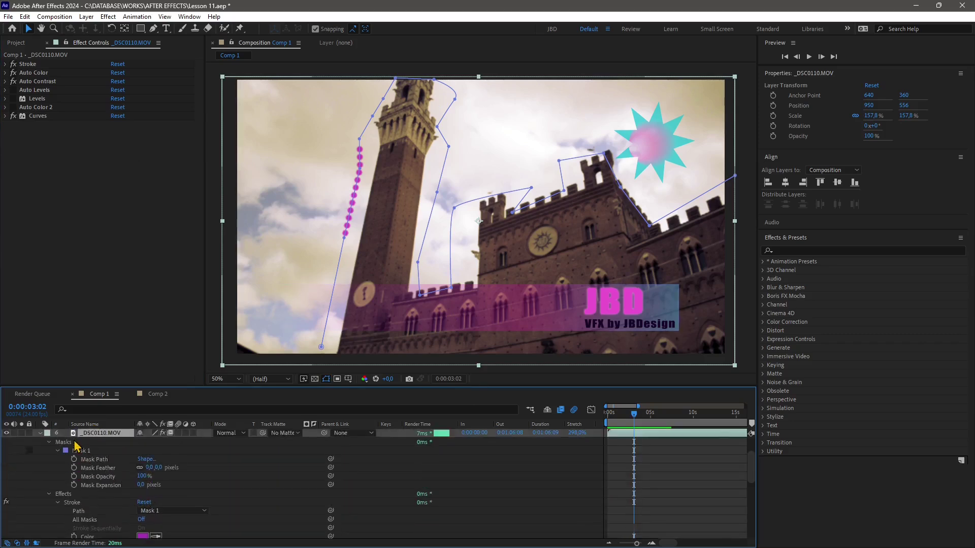
scroll(81, 467, "down", 6)
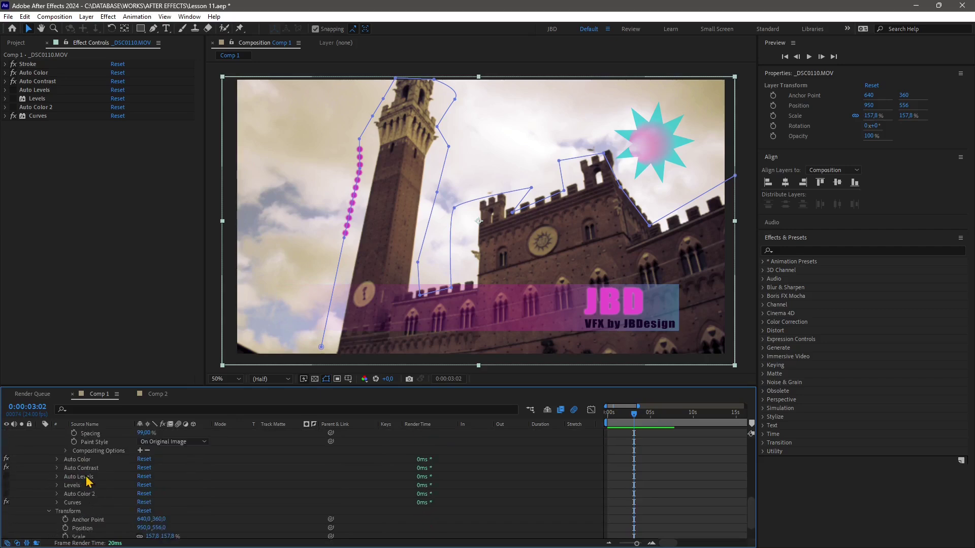
left_click(57, 460)
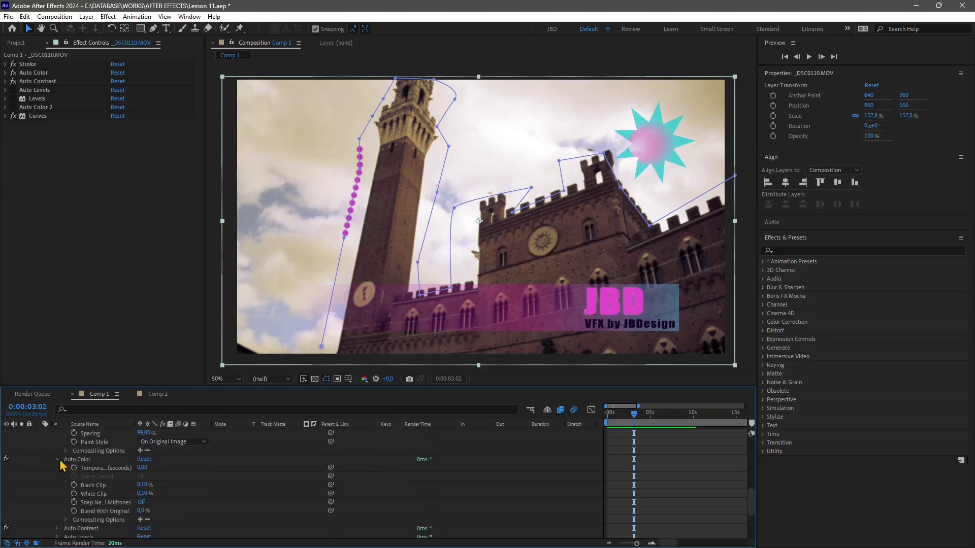
left_click(58, 460)
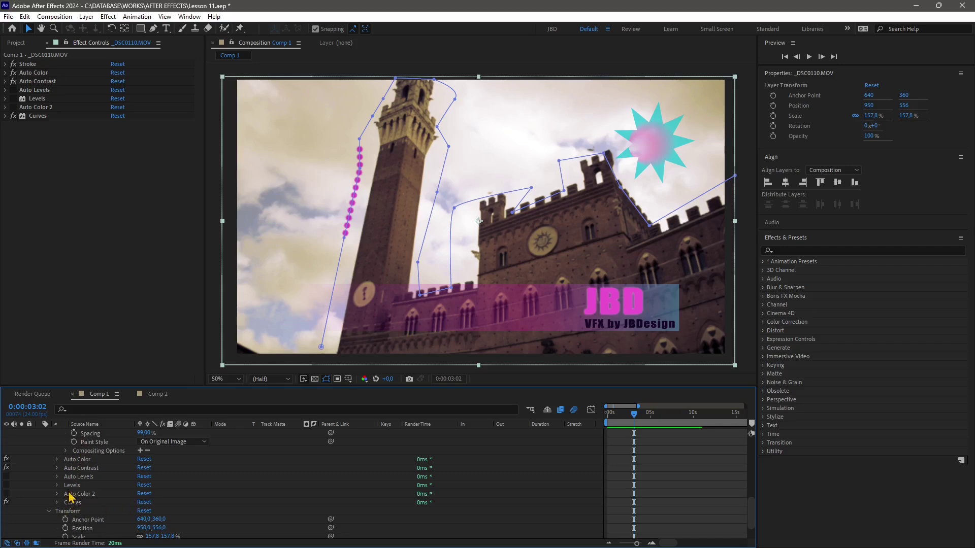
Toggle Curves and Auto Contrast off and back on to compare the look.
left_click(7, 503)
left_click(6, 502)
left_click(6, 468)
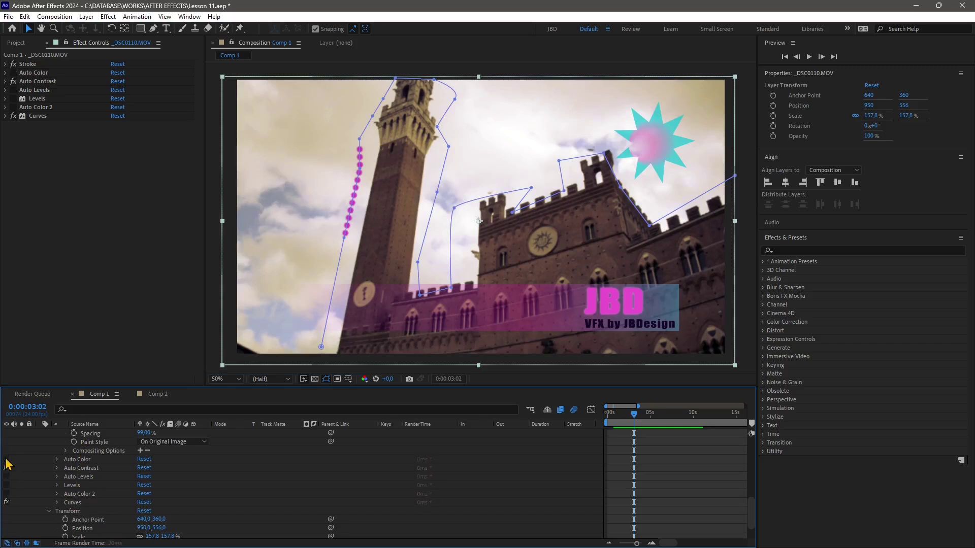
left_click(6, 468)
Compare the footage with all effects disabled and enabled, leaving them on.
scroll(102, 507, "up", 10)
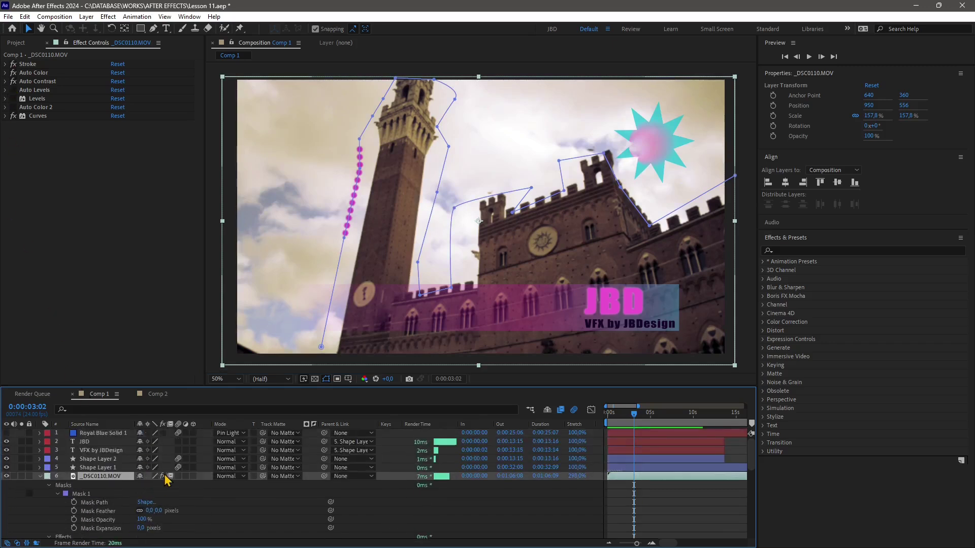
left_click(162, 476)
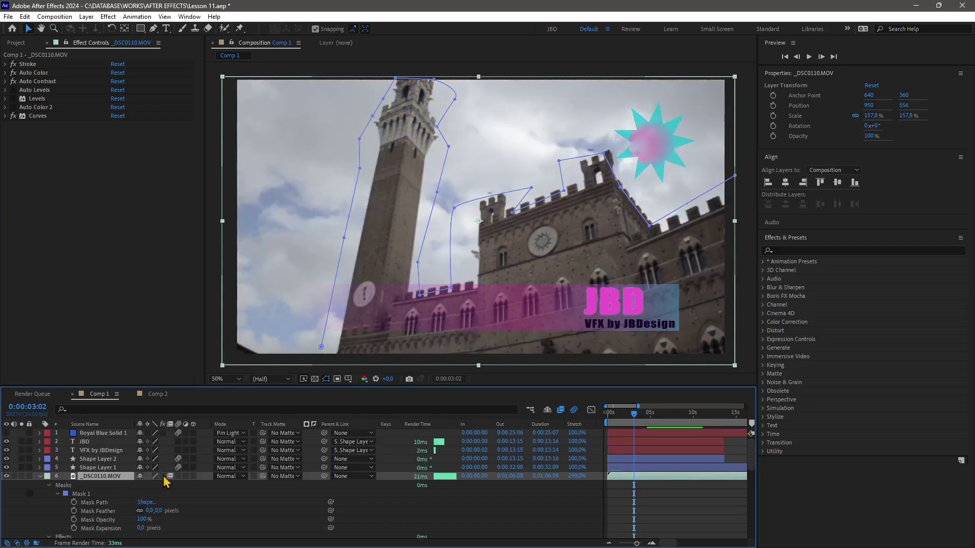
left_click(162, 476)
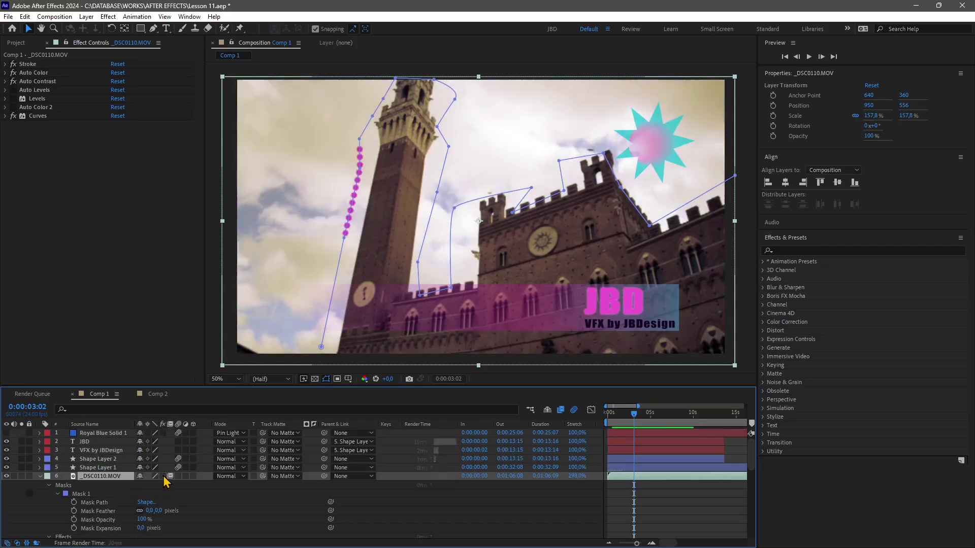
left_click(163, 476)
left_click(162, 477)
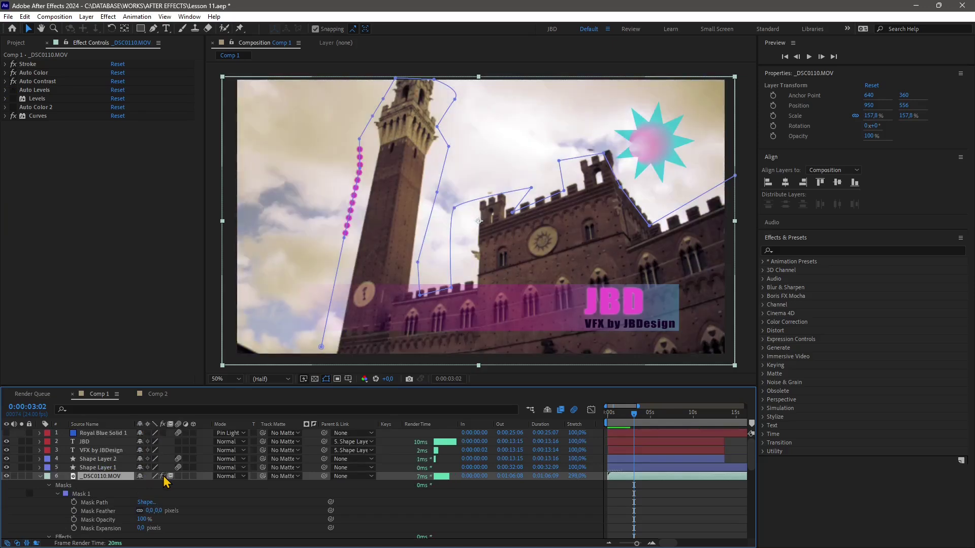
left_click(163, 477)
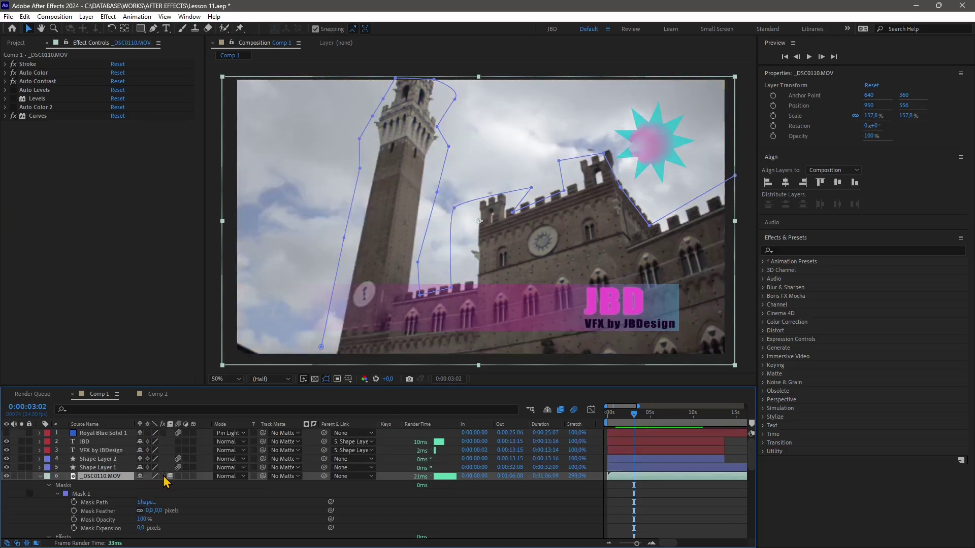
left_click(163, 477)
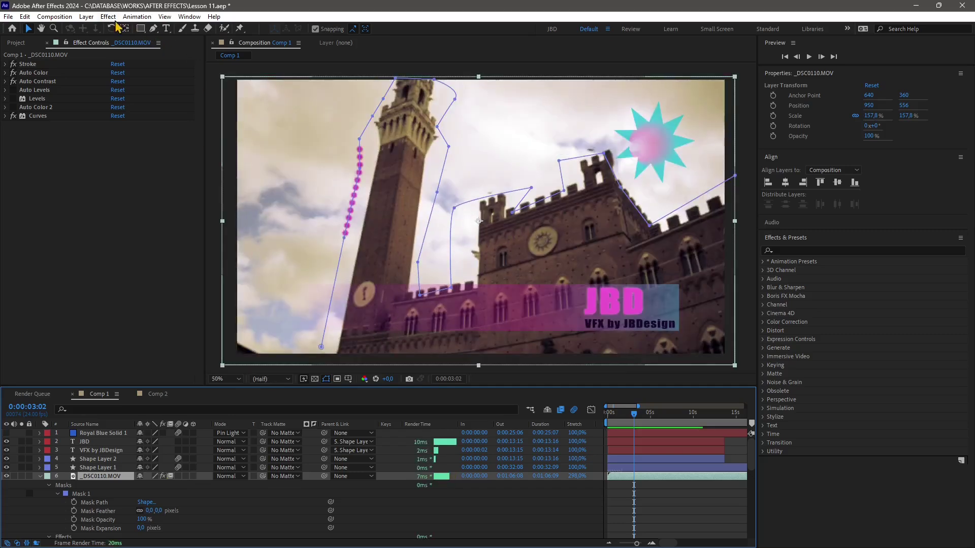
left_click(86, 16)
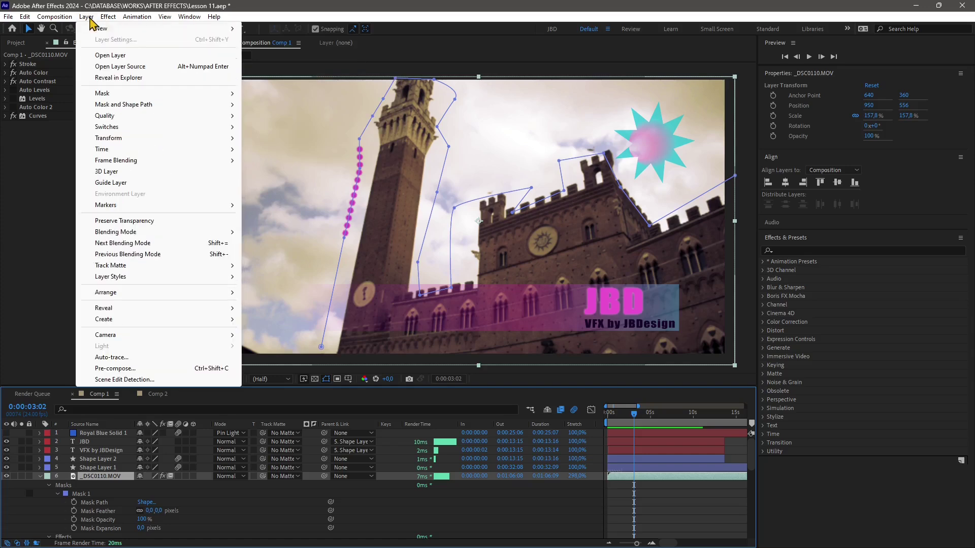
Add Adjustment Layer 1, extend its out point to 0:00:11:18 and preview.
mouse_move(135, 30)
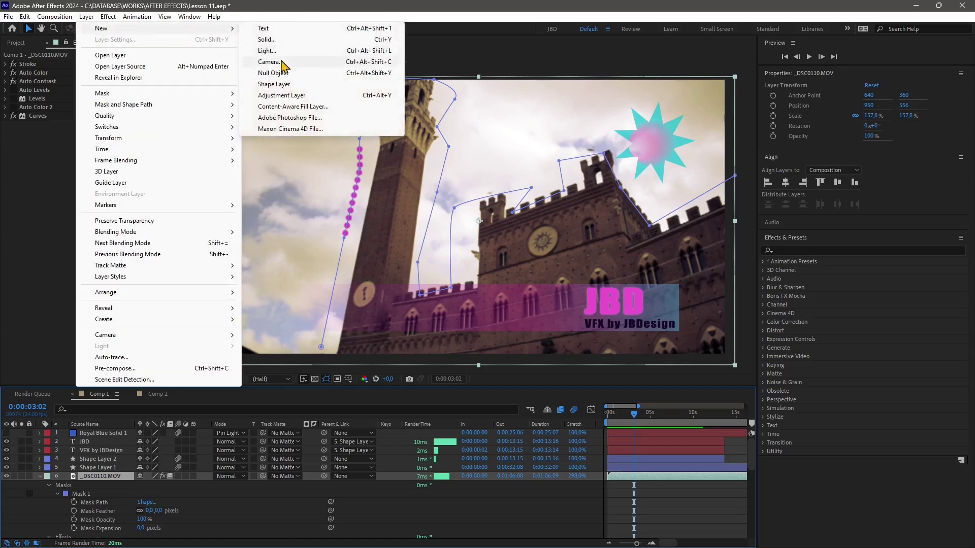
left_click(287, 95)
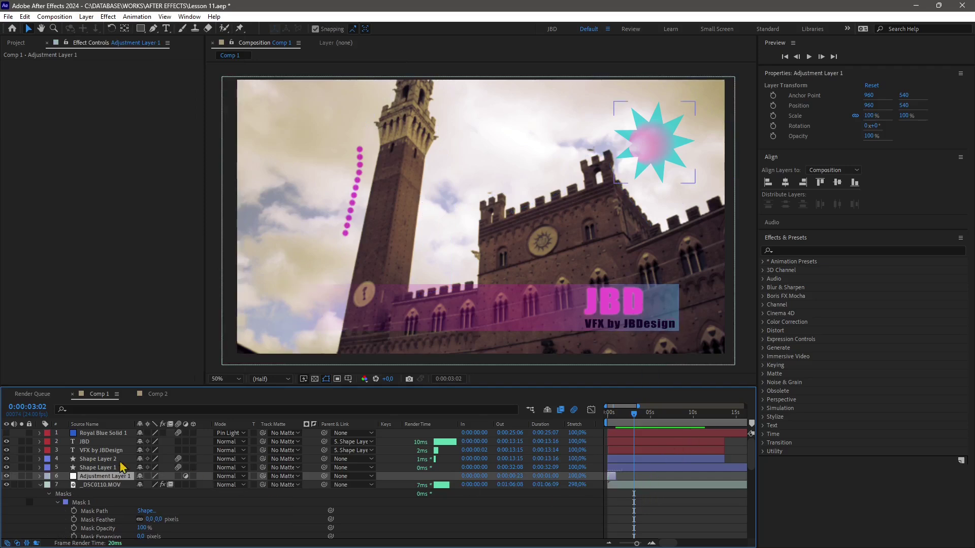
left_click_drag(617, 476, 708, 476)
key("space")
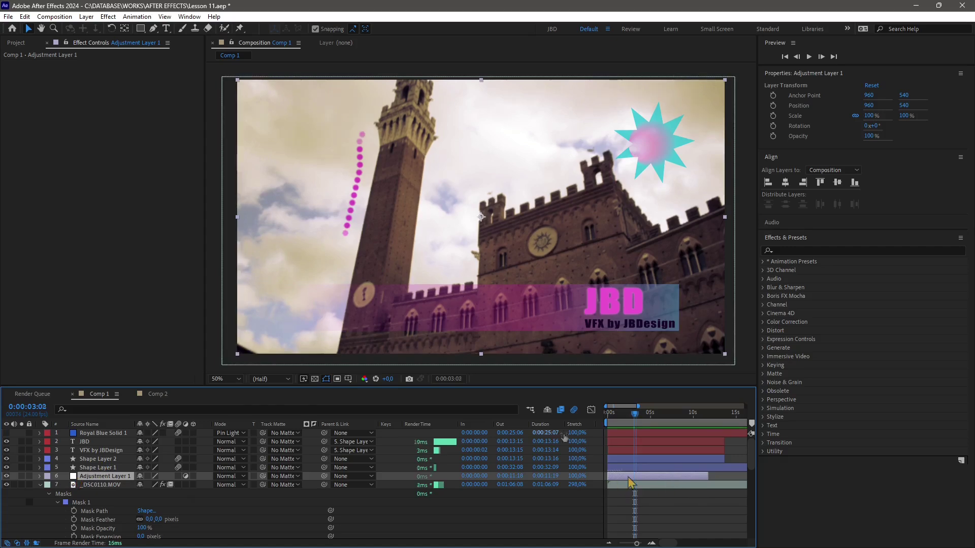
Apply the Black & White effect to Adjustment Layer 1.
left_click(111, 16)
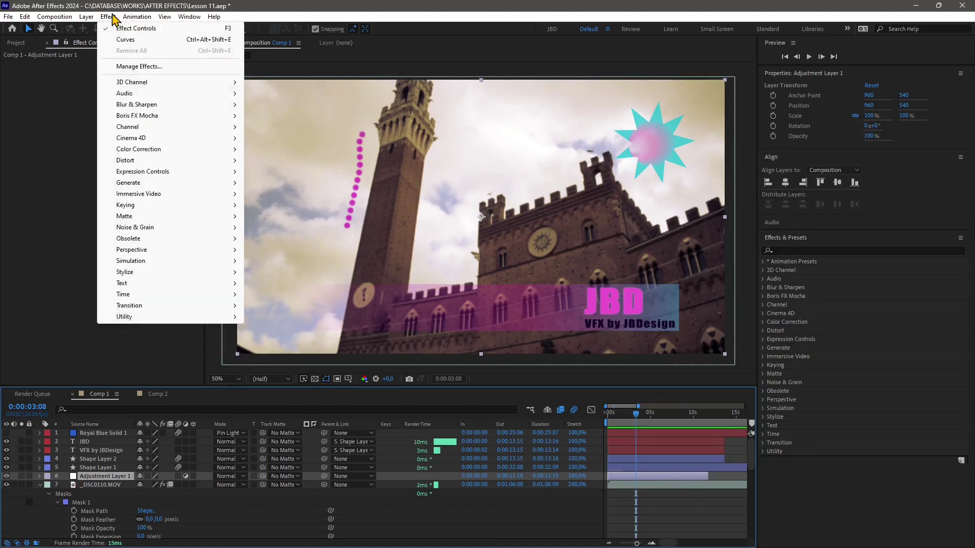
mouse_move(147, 150)
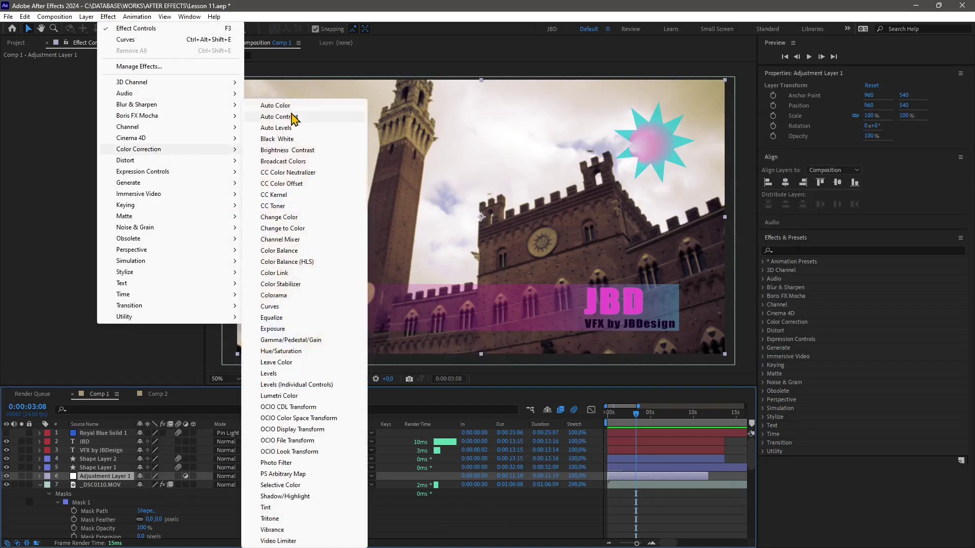
left_click(281, 139)
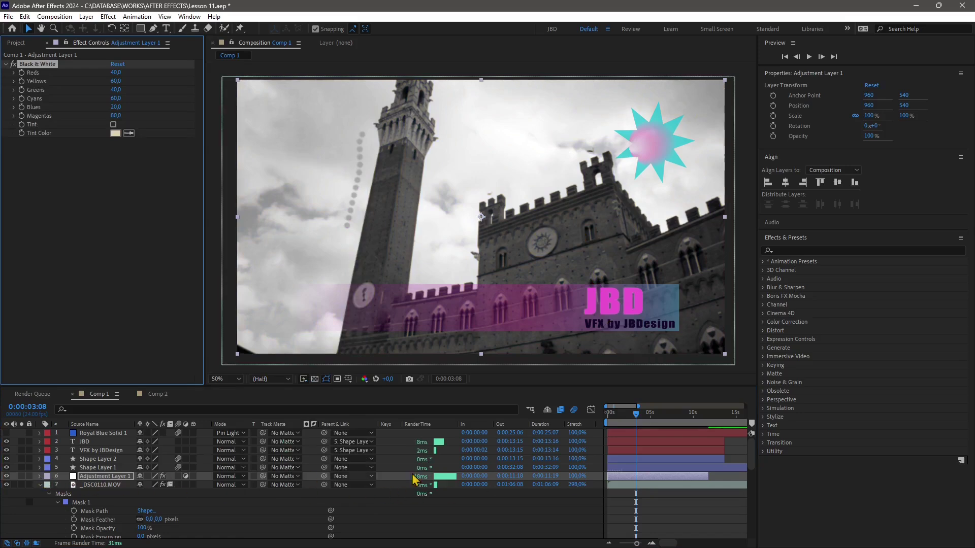
Place Adjustment Layer 1 just above _DSC0110.MOV and drag it left in the viewer.
left_click(628, 484)
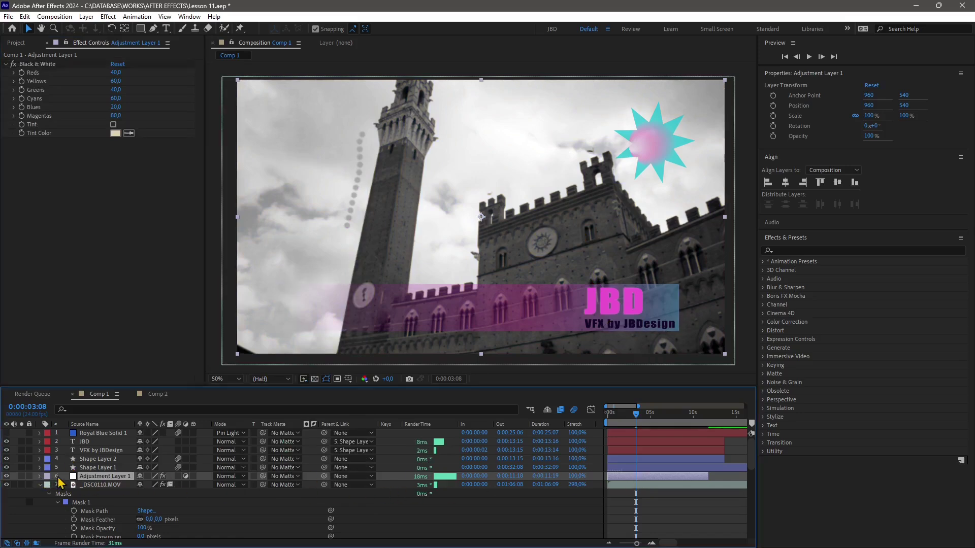
left_click_drag(58, 477, 76, 430)
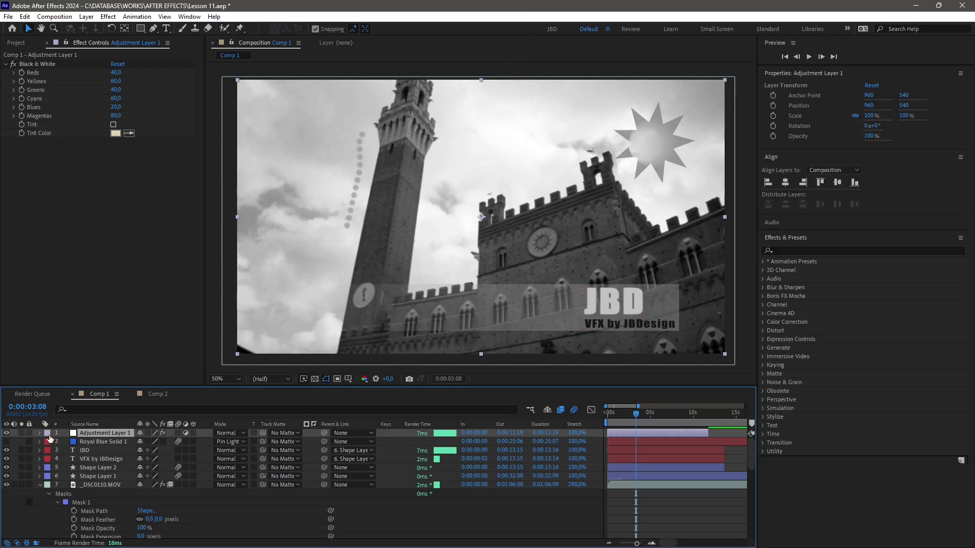
left_click(48, 435)
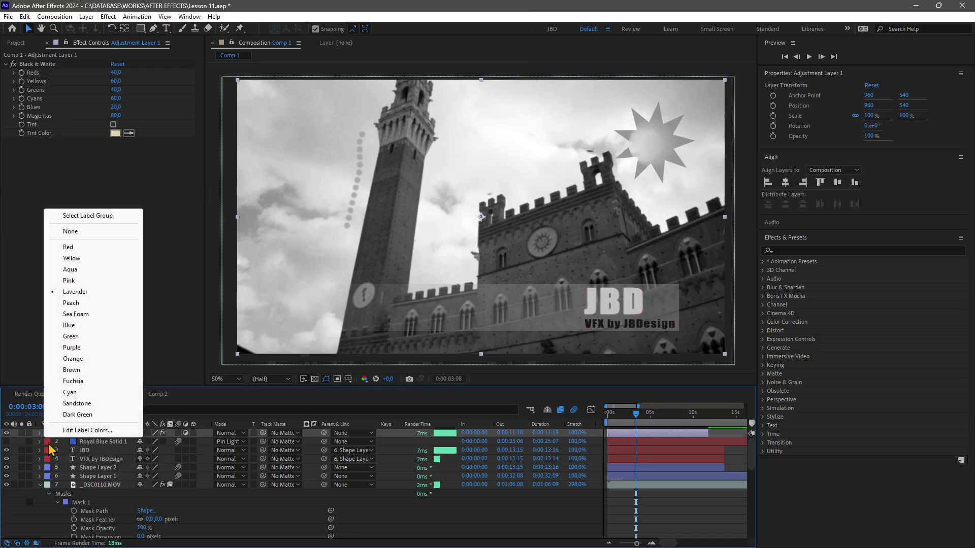
left_click(456, 430)
left_click(394, 435)
left_click(92, 434)
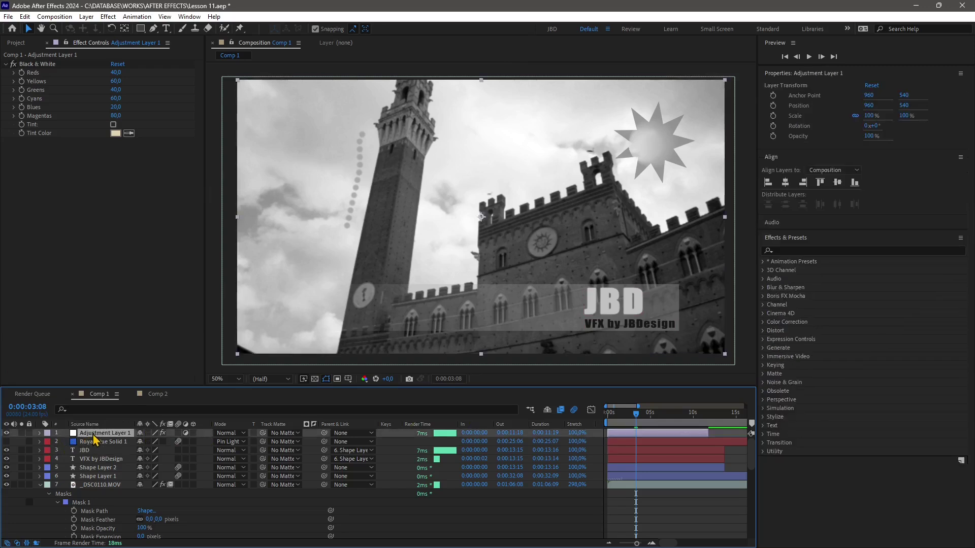
left_click_drag(92, 434, 87, 482)
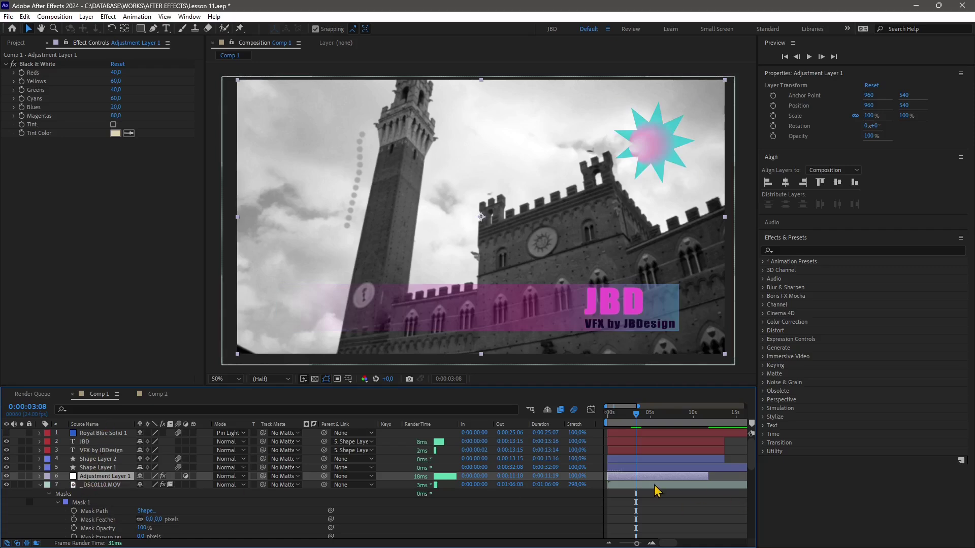
scroll(390, 223, "down", 2)
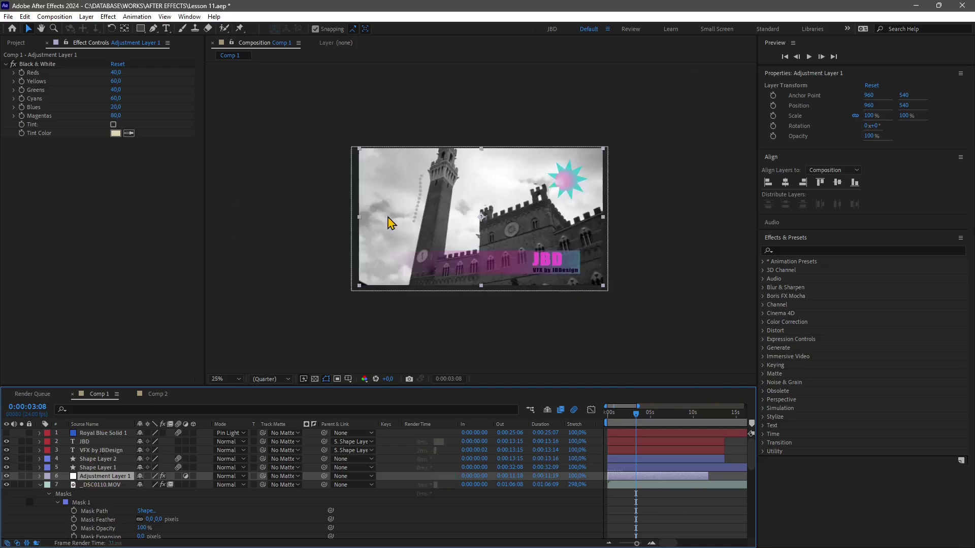
scroll(523, 244, "up", 2)
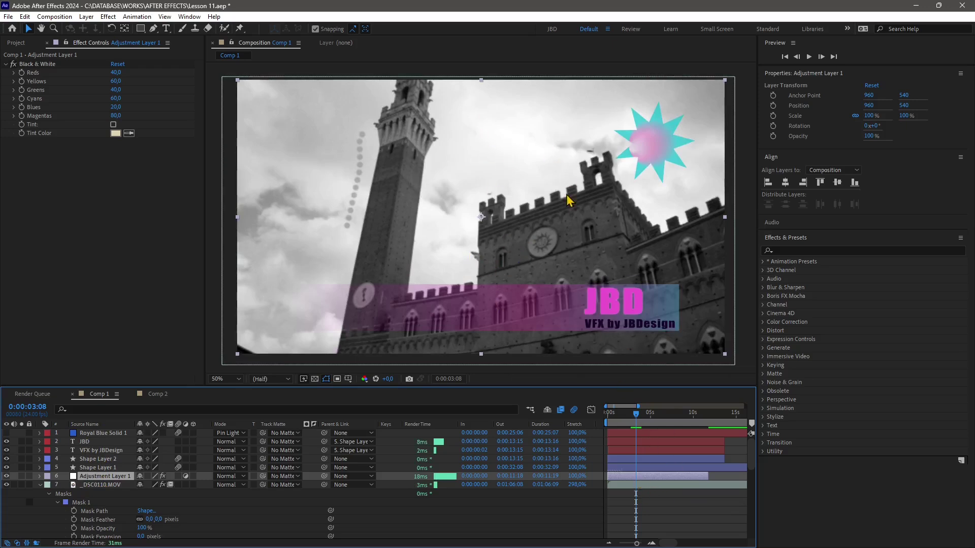
left_click_drag(564, 198, 330, 202)
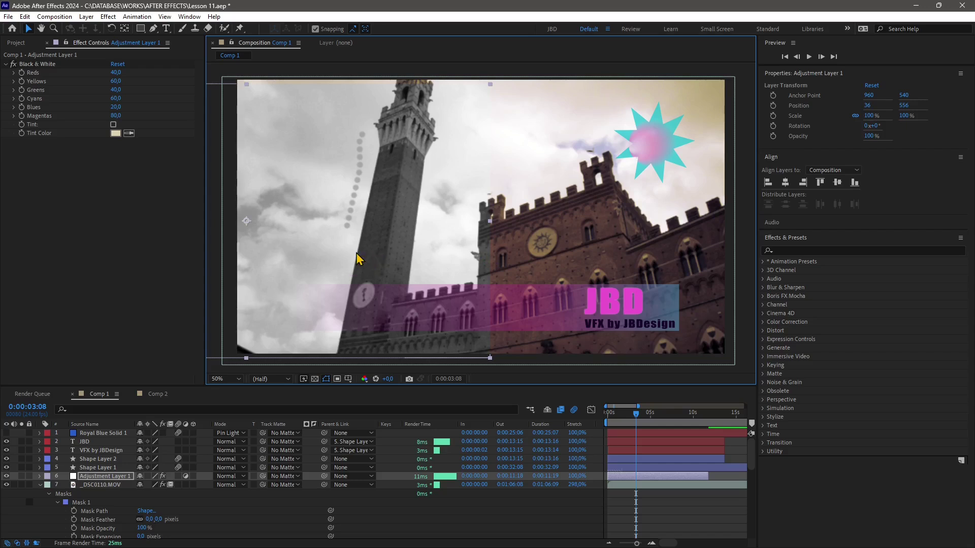
Switch off Black & White and apply Change Color to Adjustment Layer 1.
left_click(13, 64)
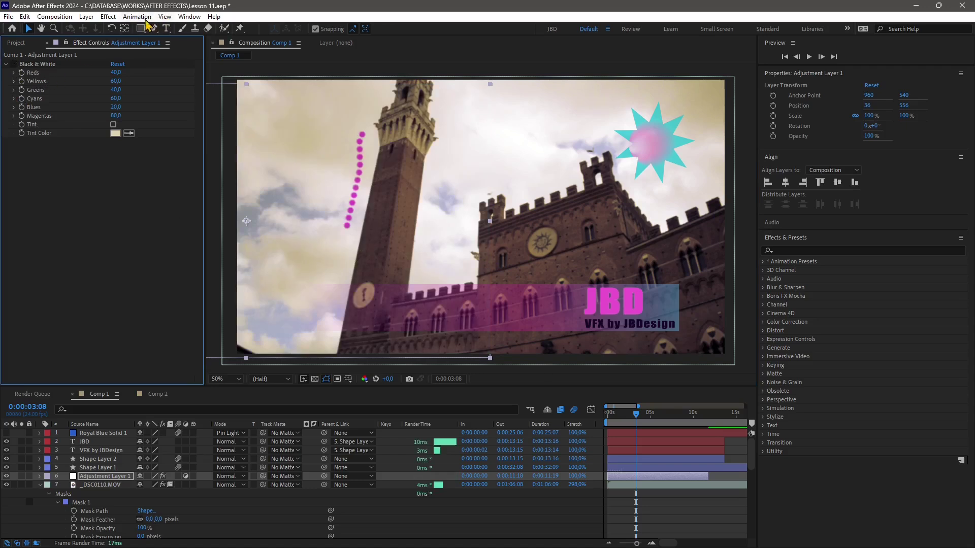
left_click(108, 19)
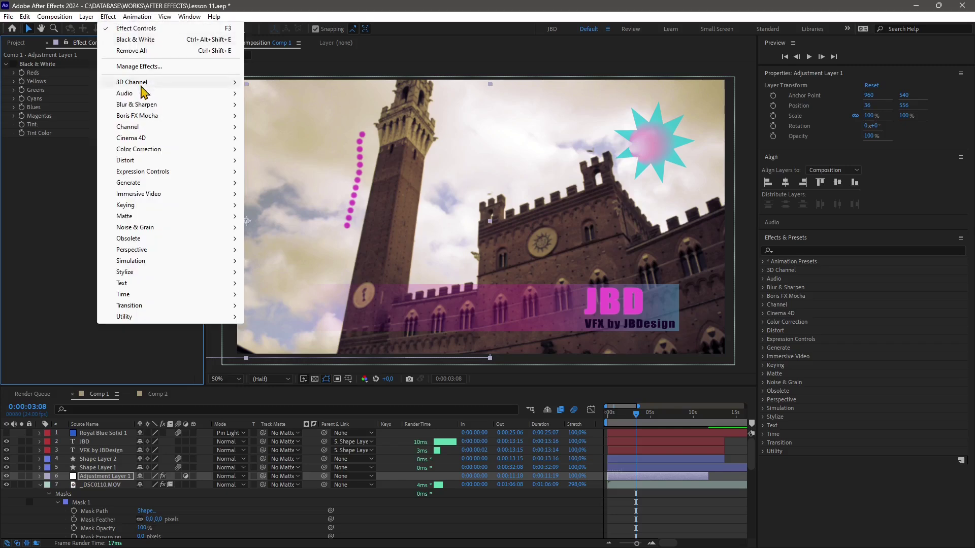
mouse_move(152, 87)
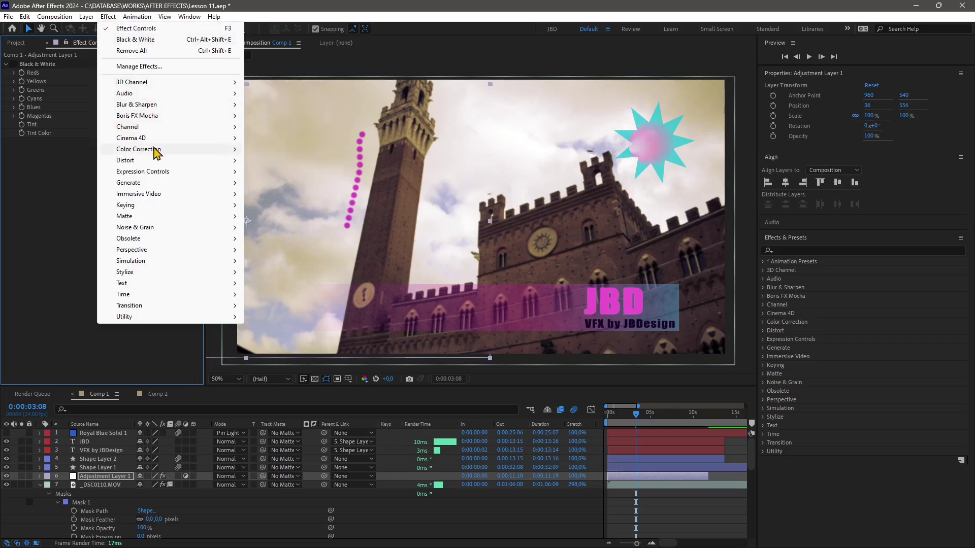
mouse_move(155, 150)
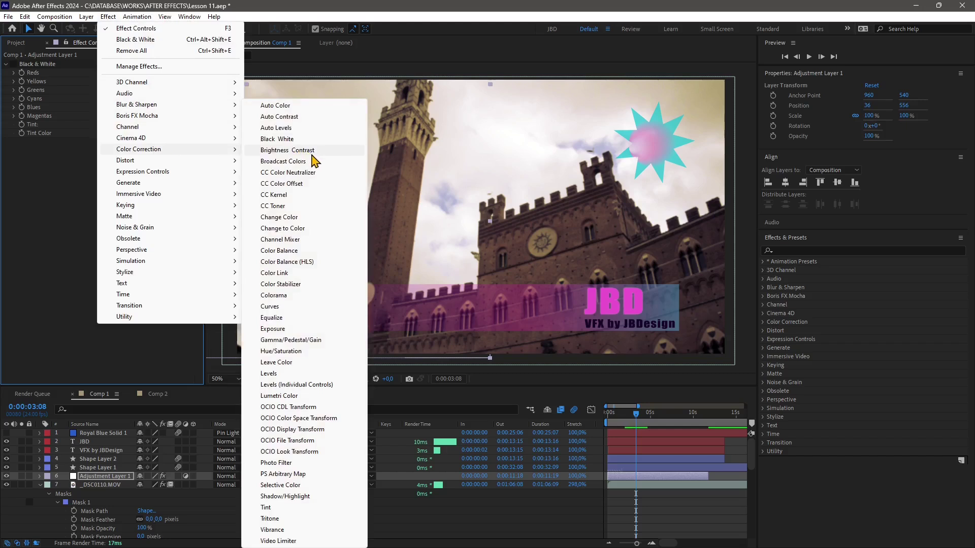
left_click(289, 222)
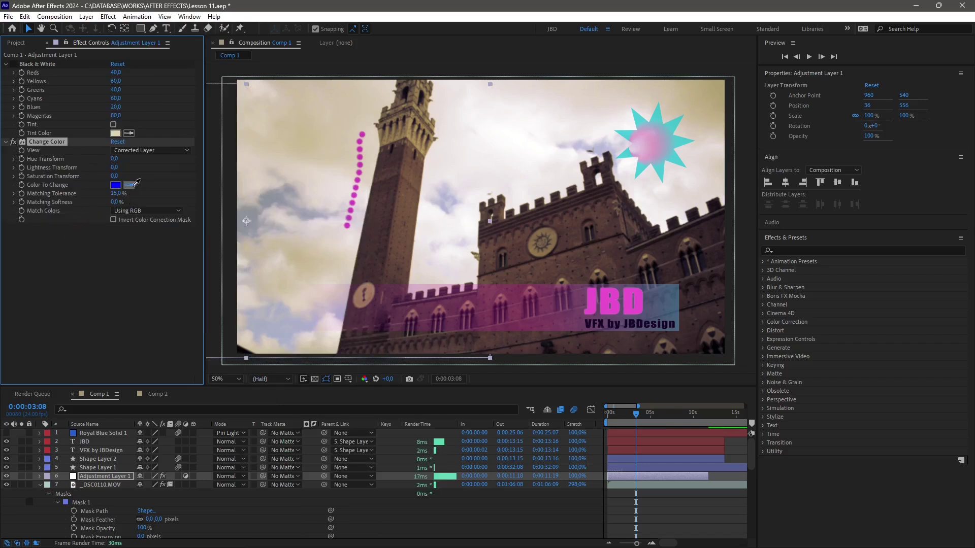
Sample a footage colour for Change Color, shift its hue, then delete the effect.
left_click(274, 198)
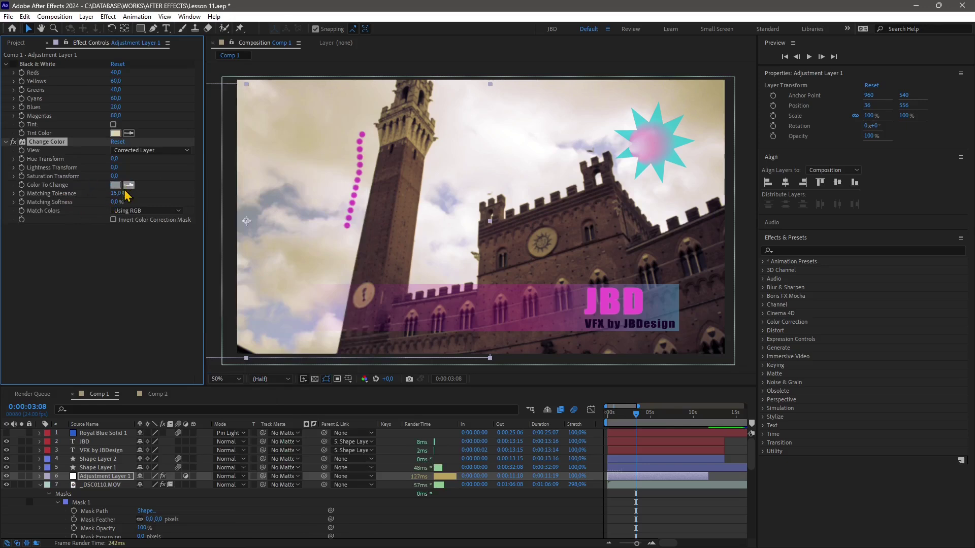
mouse_move(114, 159)
left_mouse_down()
mouse_move(168, 159)
mouse_move(114, 168)
left_mouse_up()
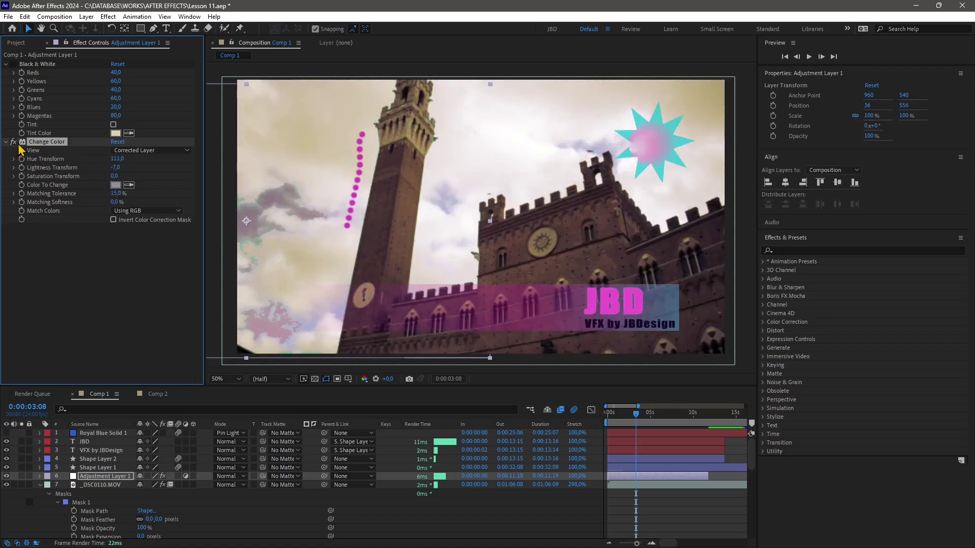
key("Delete")
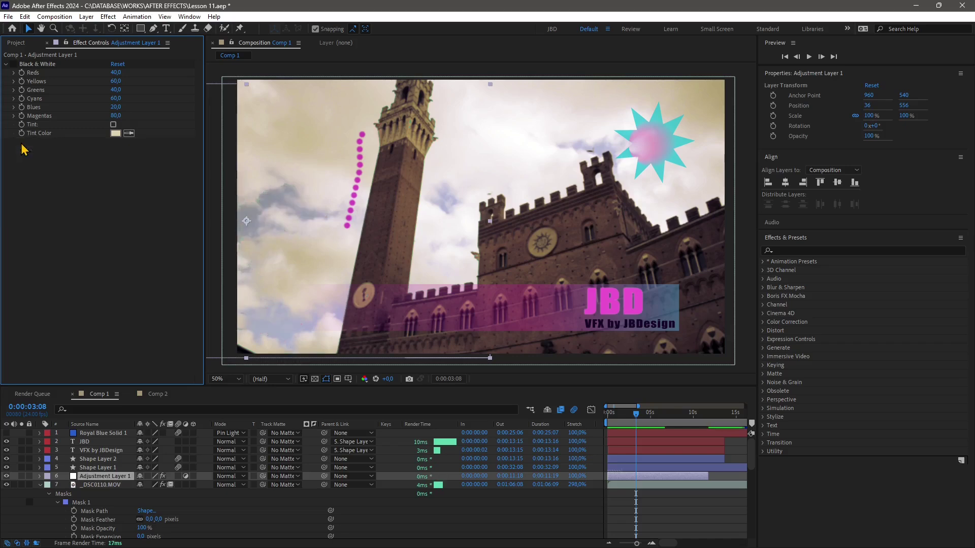
Show the Effect menu's Color Correction submenu for Adjustment Layer 1.
left_click(108, 17)
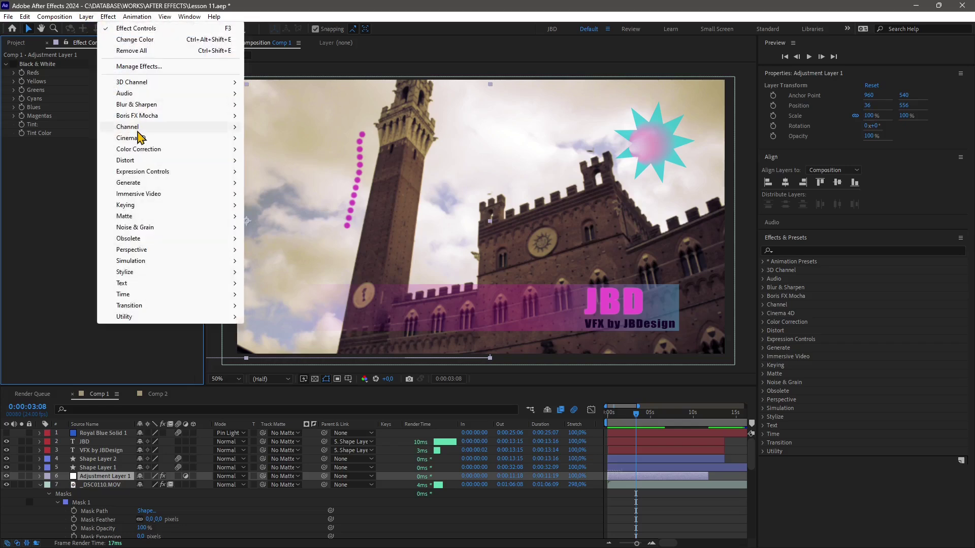
mouse_move(220, 151)
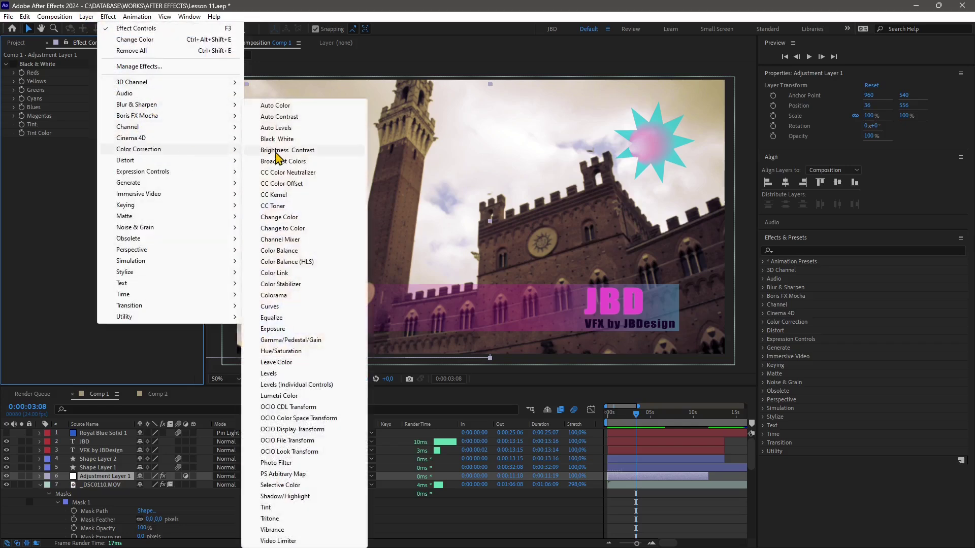
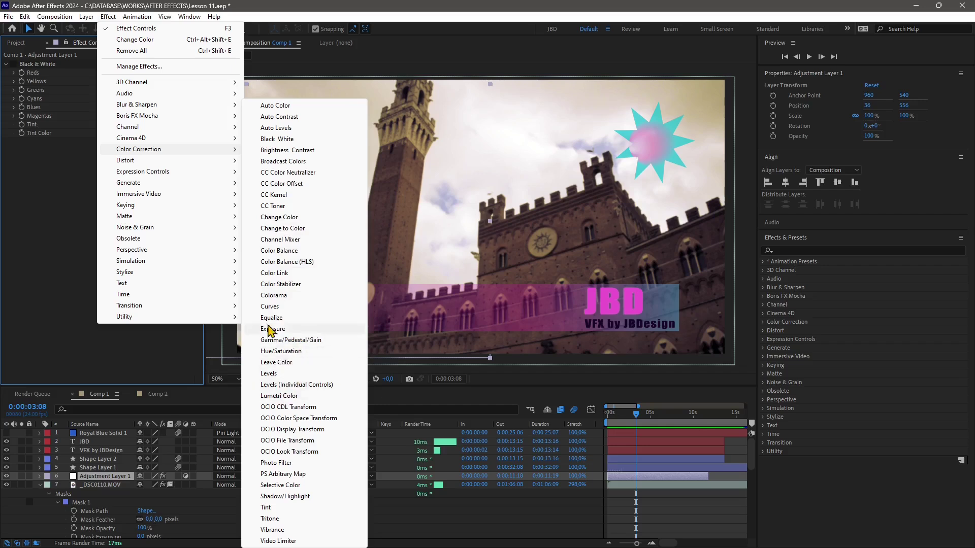
Apply Photo Filter to the adjustment layer and try the Warming (LBA) and Cooling (82) presets.
left_click(277, 463)
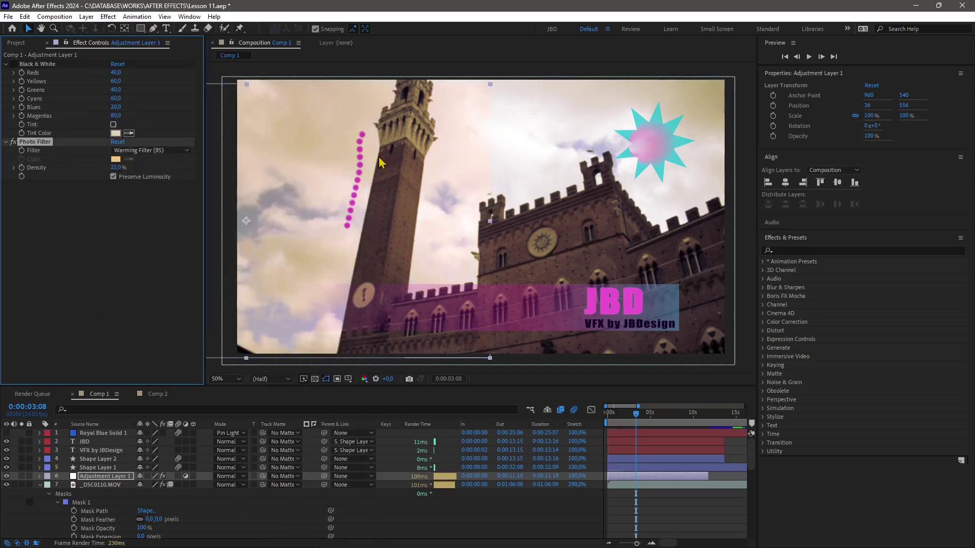
left_click(152, 151)
left_click(143, 172)
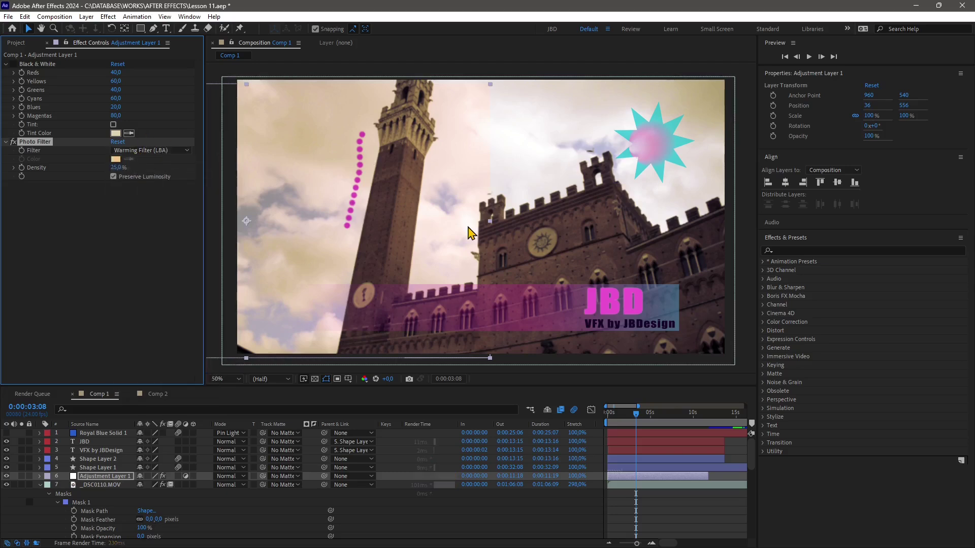
left_click(147, 152)
left_click(146, 219)
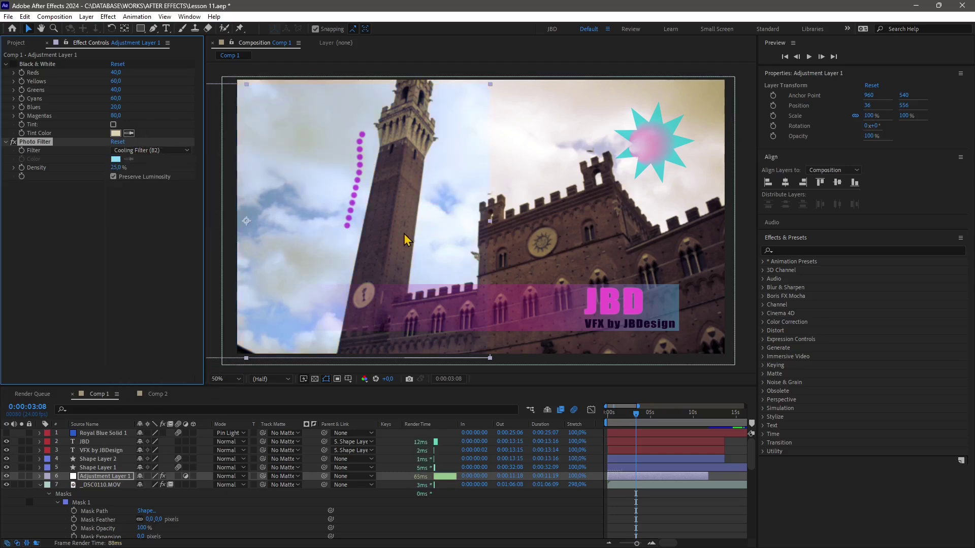
Try the Yellow and Deep Red filter presets, then set the Photo Filter to Custom.
left_click(146, 151)
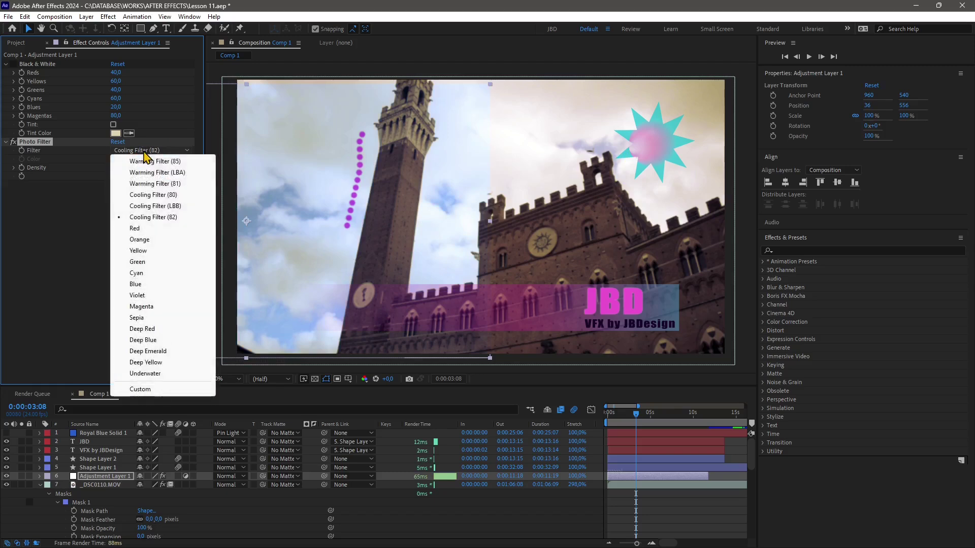
left_click(143, 253)
left_click(147, 151)
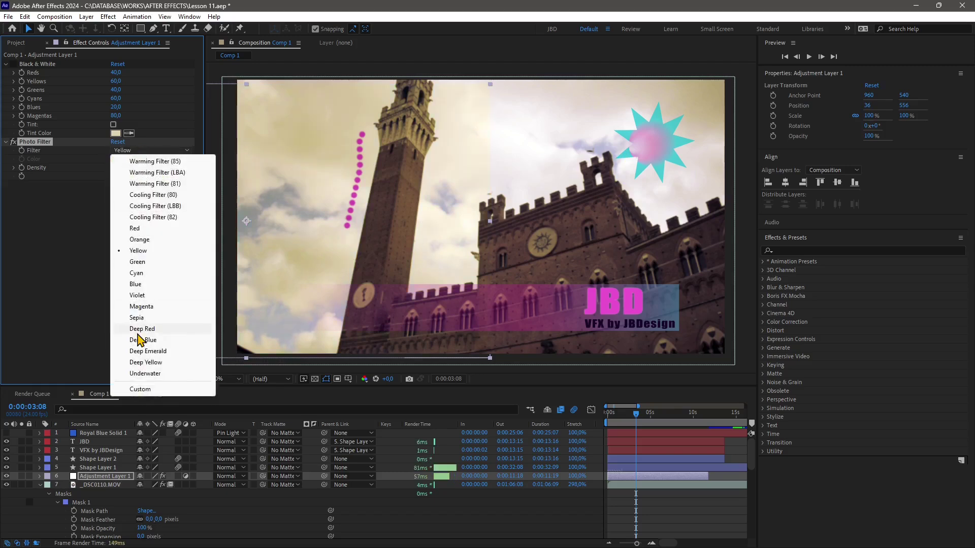
left_click(139, 329)
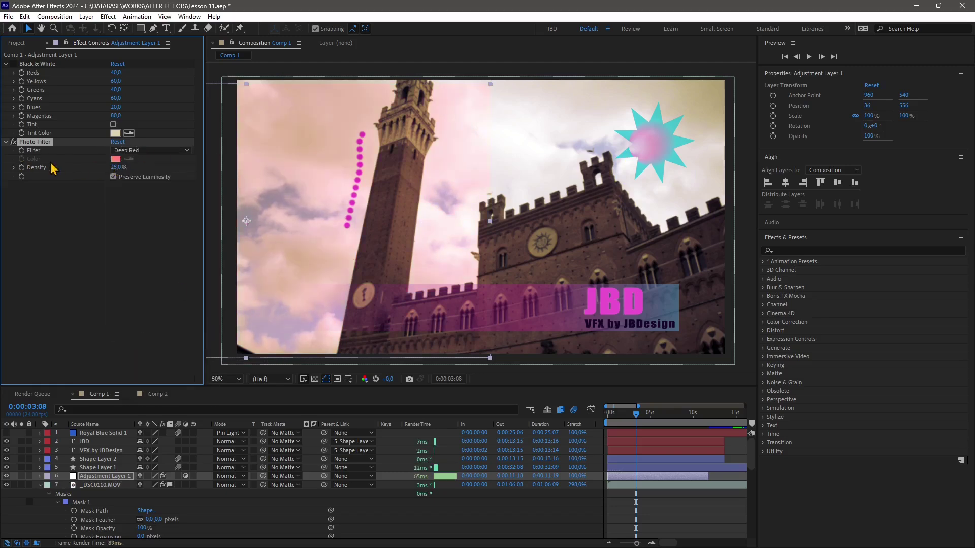
left_click(130, 151)
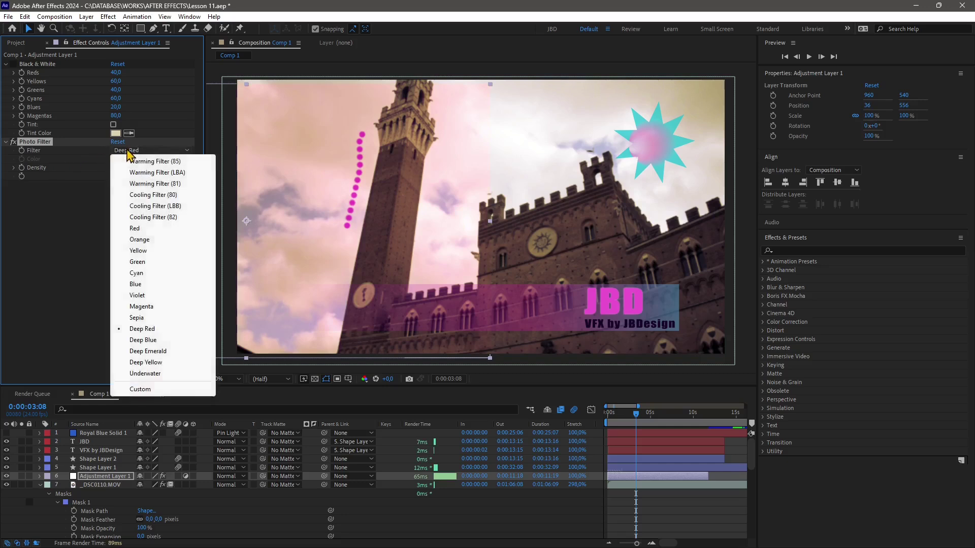
left_click(141, 389)
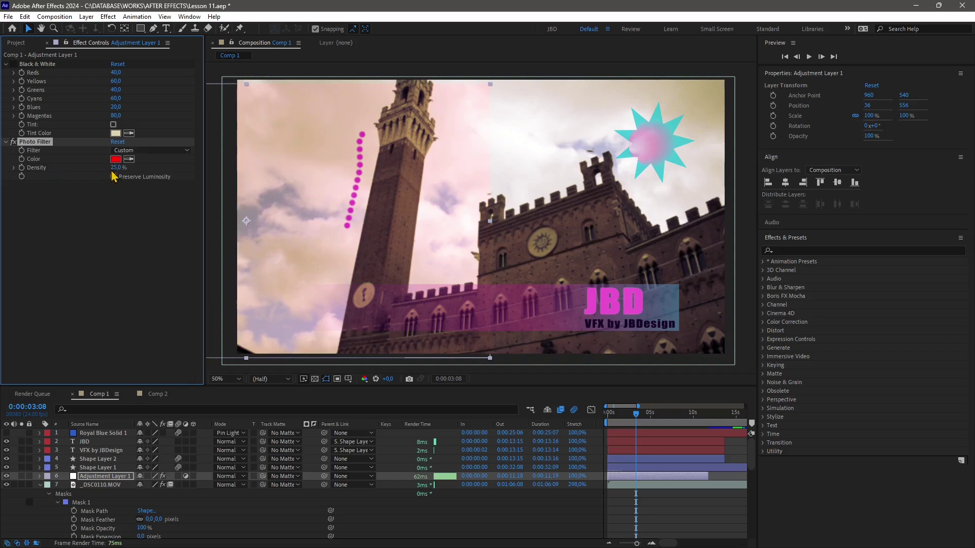
Scrub the Photo Filter density between 0% and 100% while scrubbing the timeline to compare the tint.
left_click_drag(116, 167, 134, 170)
left_click_drag(636, 414, 523, 422)
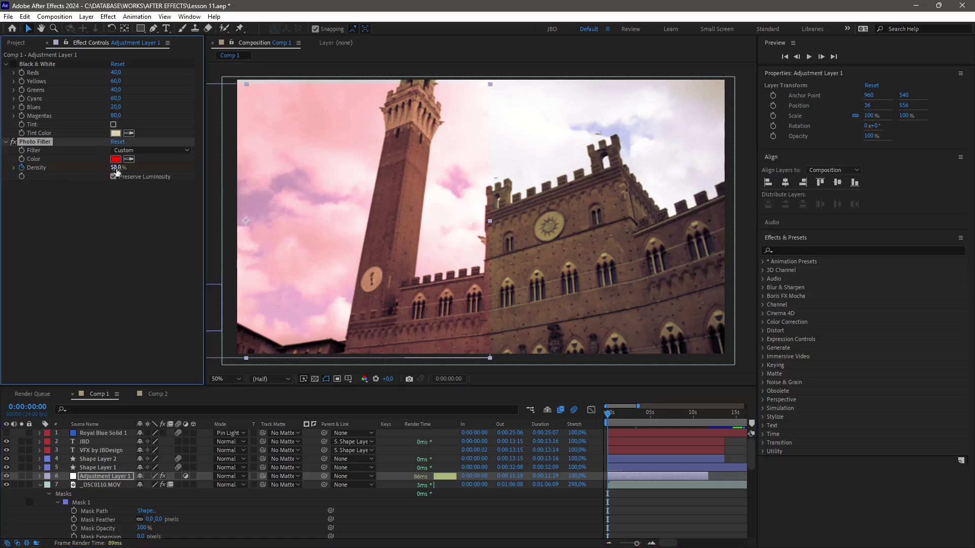
left_click_drag(116, 168, 50, 165)
left_click_drag(607, 412, 637, 412)
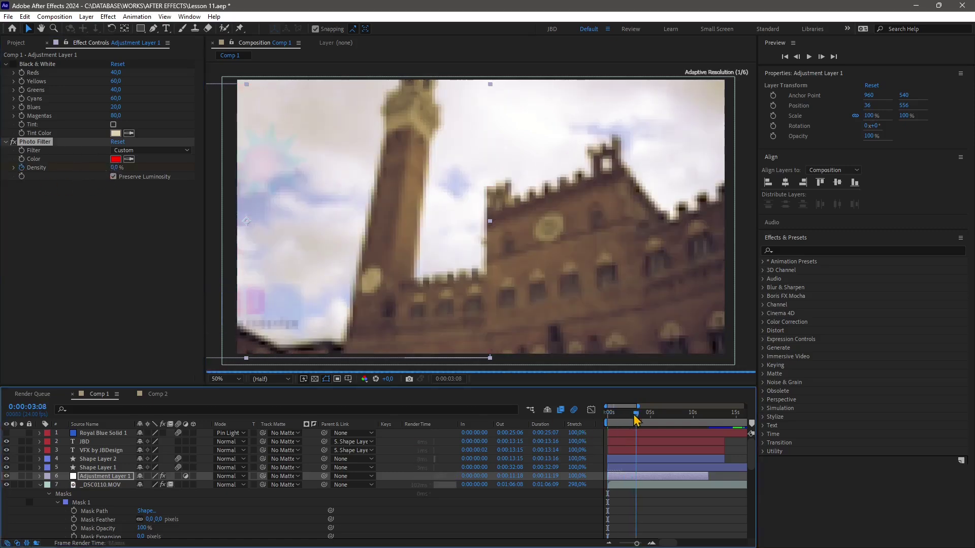
left_click_drag(117, 168, 182, 174)
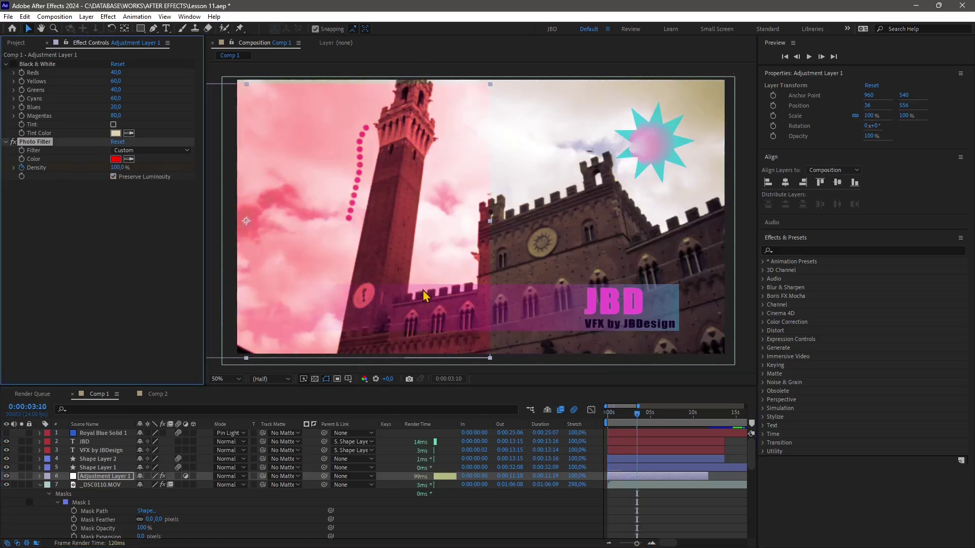
left_click(635, 420)
left_click_drag(635, 420, 607, 420)
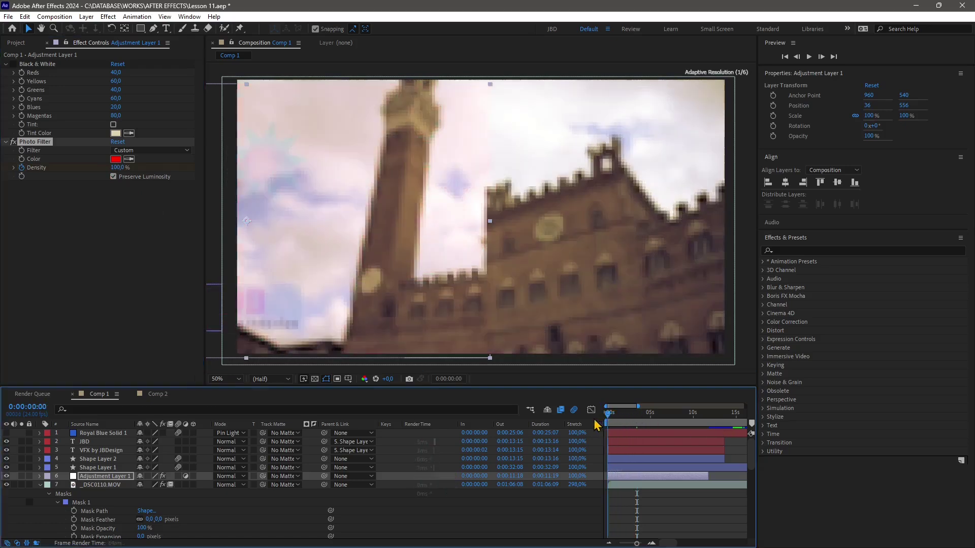
key("ctrl+z")
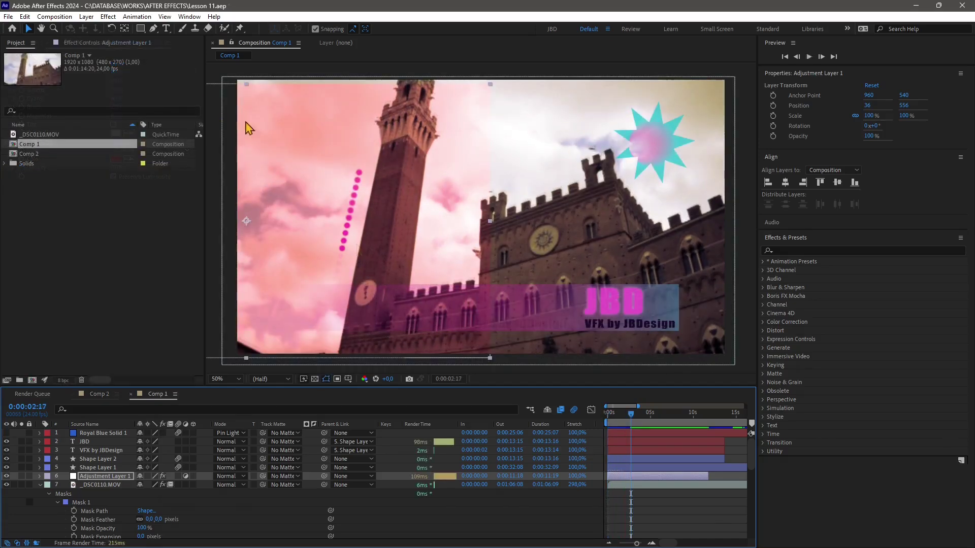
Zoom the viewer out to 25% and move Adjustment Layer 1 down within the composition.
left_click_drag(632, 413, 620, 414)
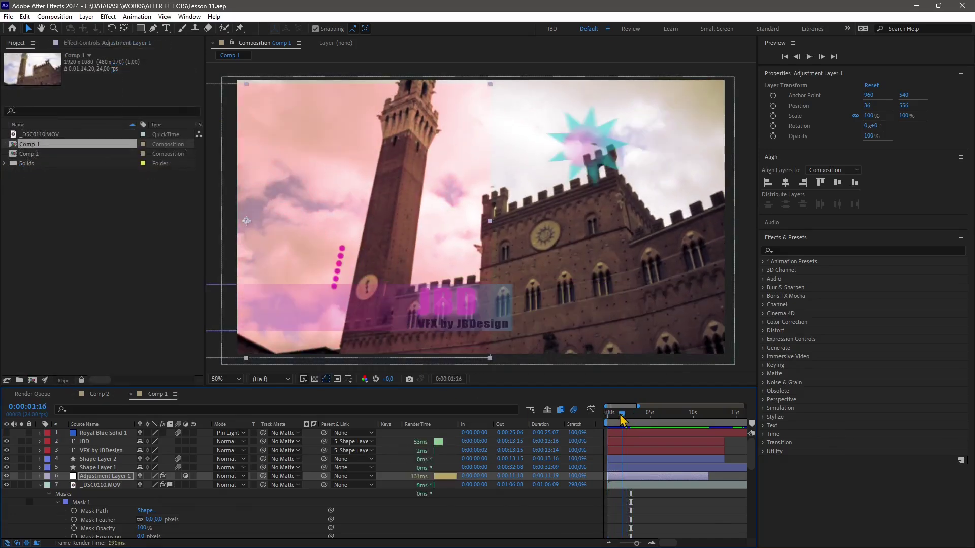
key("comma")
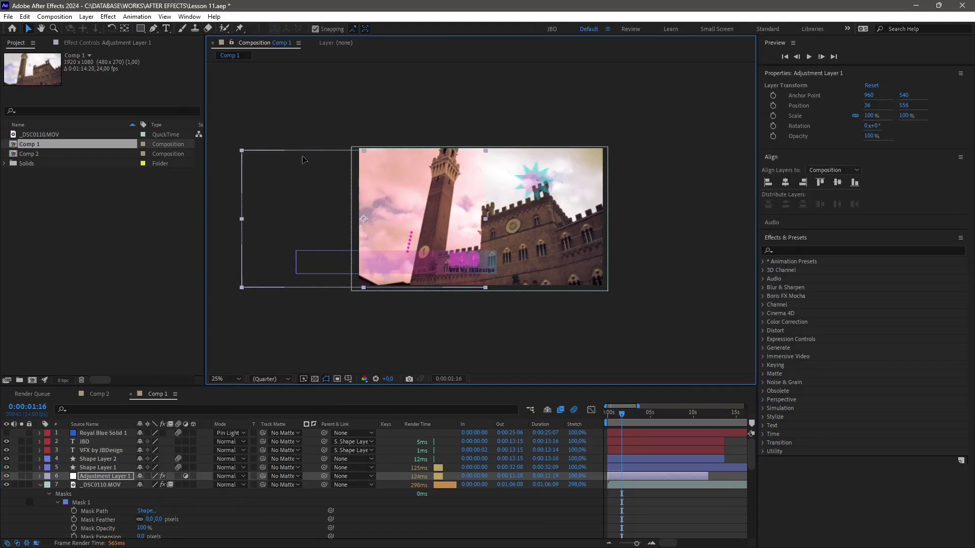
left_click_drag(304, 159, 306, 193)
key("period")
key("comma")
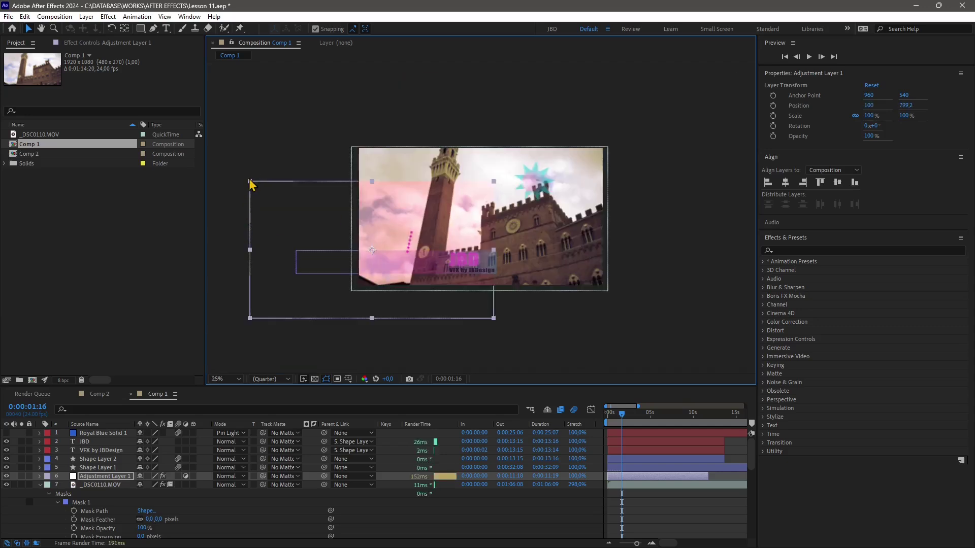
Stretch Adjustment Layer 1 wider and taller to about 155% × 120.7%, then fit the view.
left_click_drag(249, 180, 413, 207)
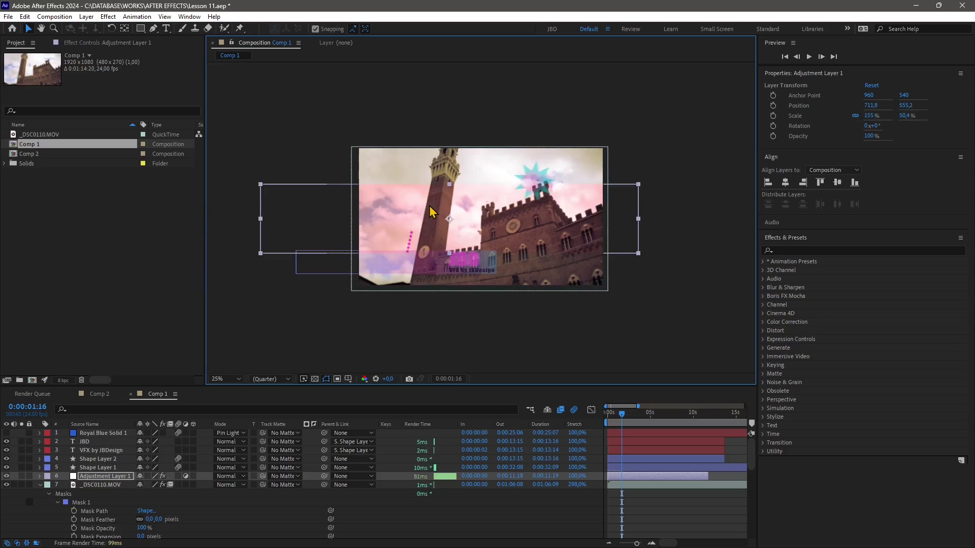
left_click_drag(448, 183, 463, 136)
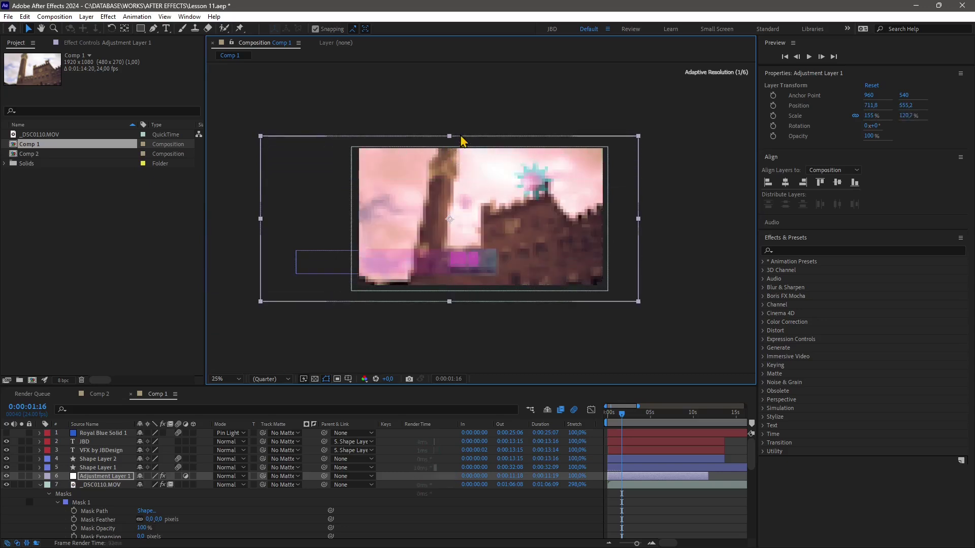
key("period")
key("comma")
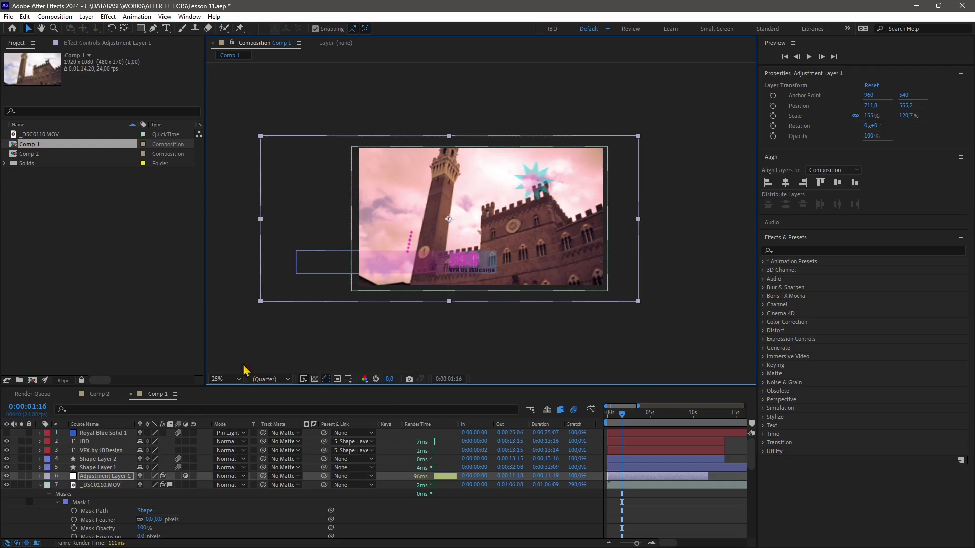
left_click(231, 379)
left_click(242, 209)
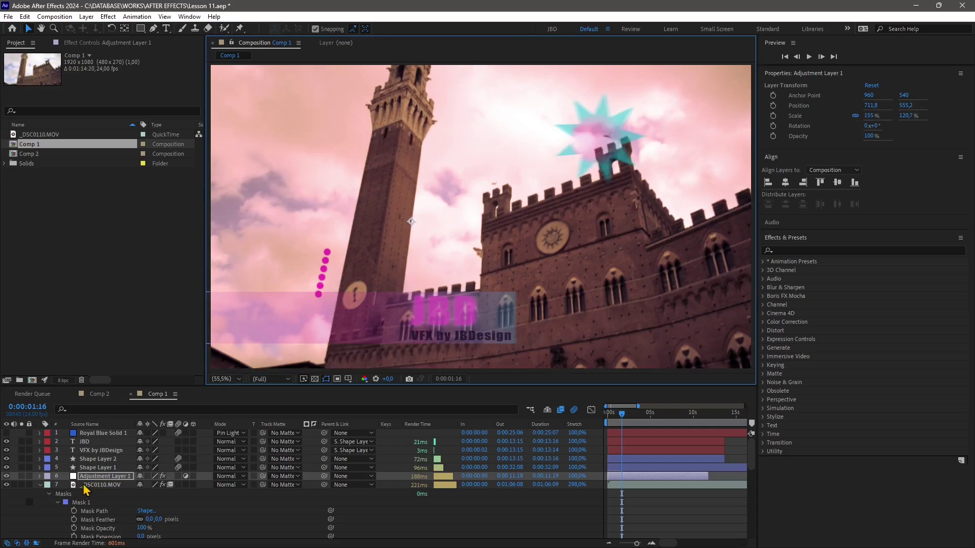
Draw a closed Pen-tool mask on Adjustment Layer 1 tracing the tower, palace roofline and bottom edge.
left_click(643, 477)
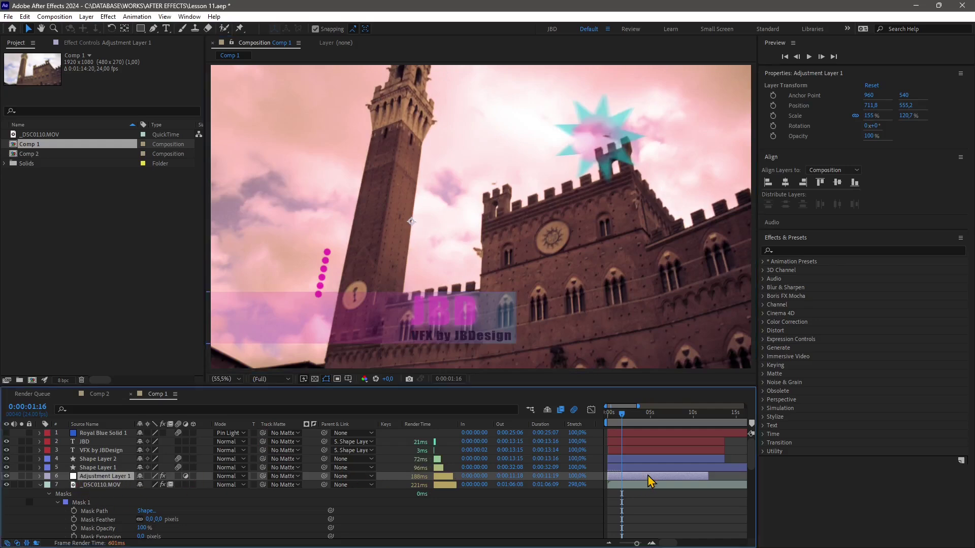
left_click(153, 29)
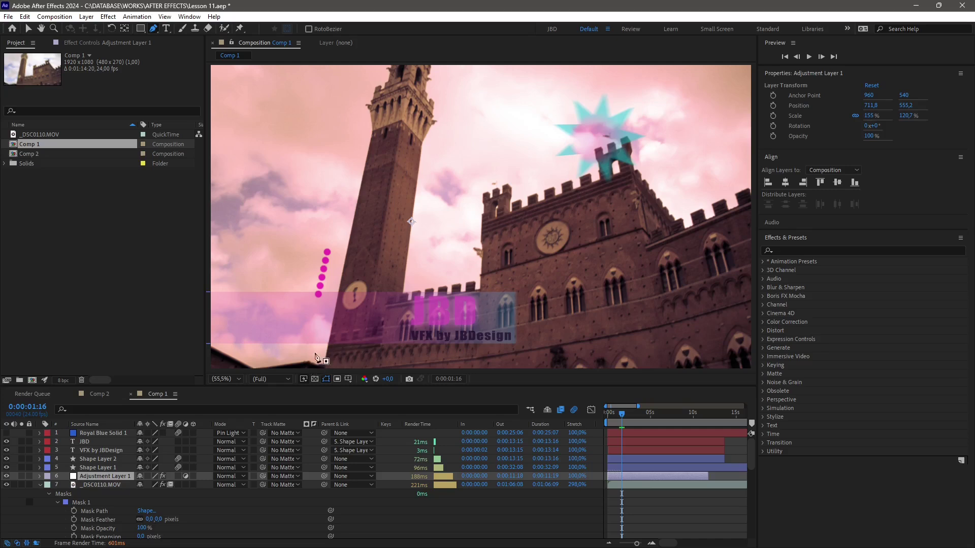
scroll(314, 368, "down", 1)
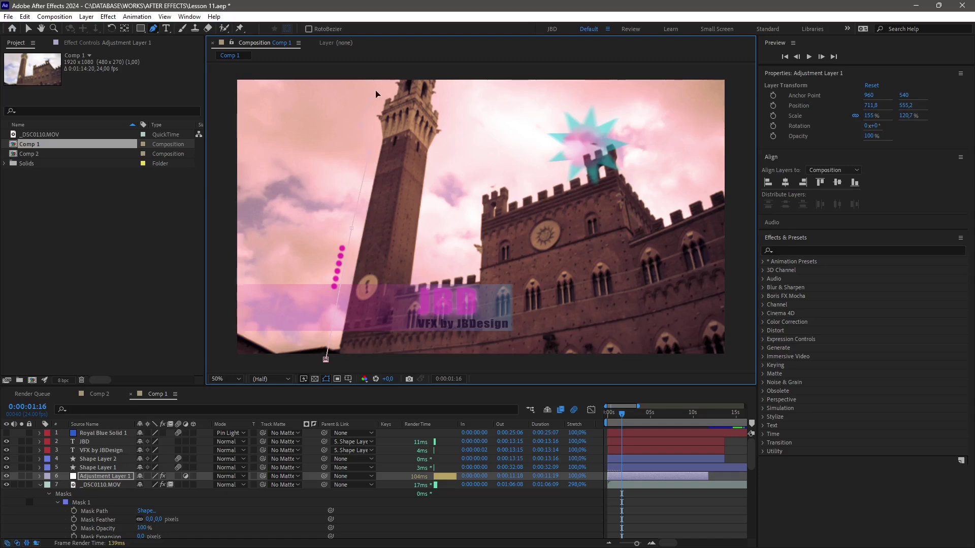
left_click(436, 71)
left_click(456, 73)
left_click_drag(426, 234, 425, 265)
left_click(519, 189)
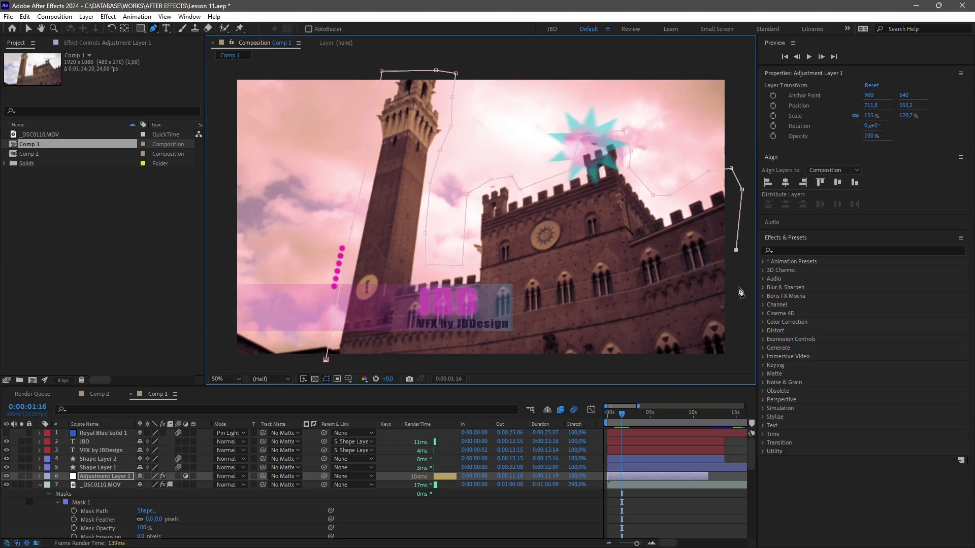
left_click(517, 367)
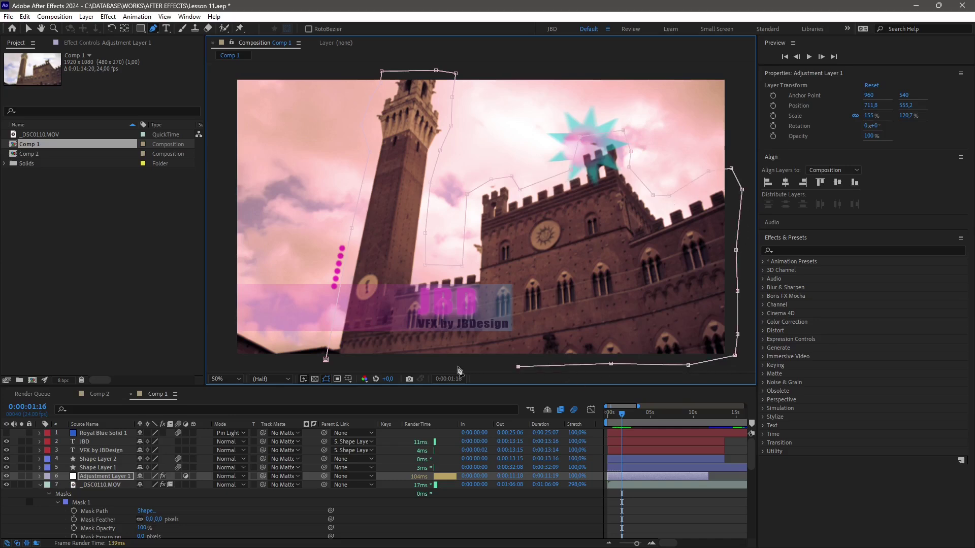
left_click(326, 360)
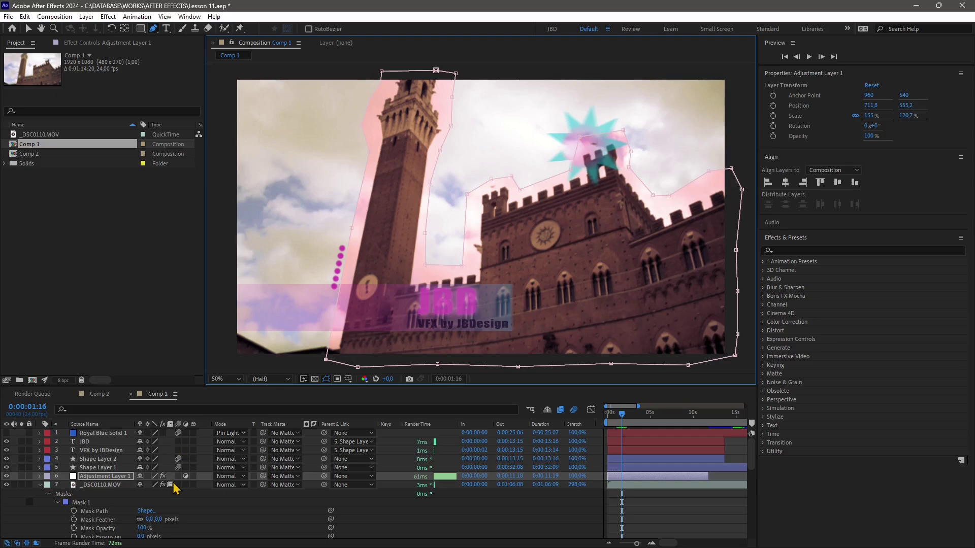
Expand Adjustment Layer 1 down to Mask 1 and turn on Inverted.
left_click(40, 477)
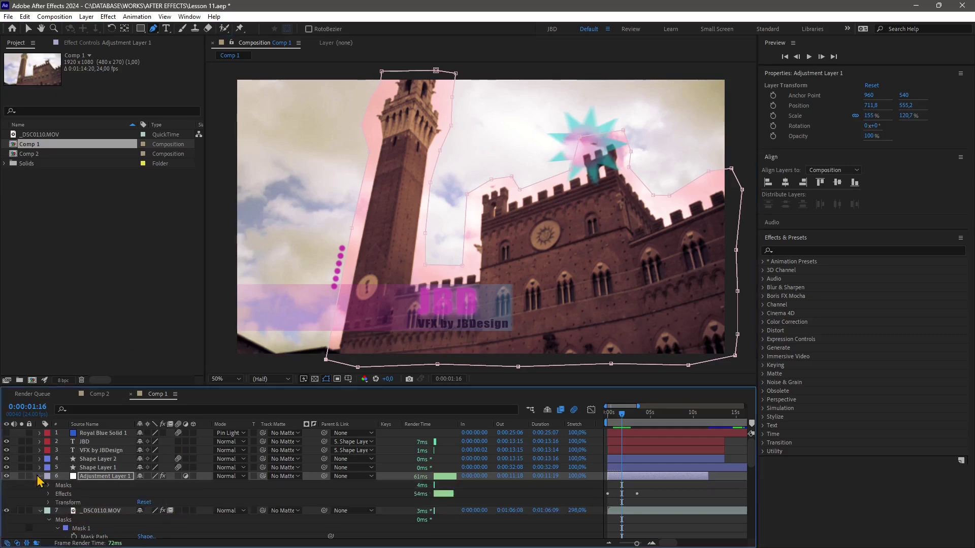
left_click(66, 486)
left_click(49, 486)
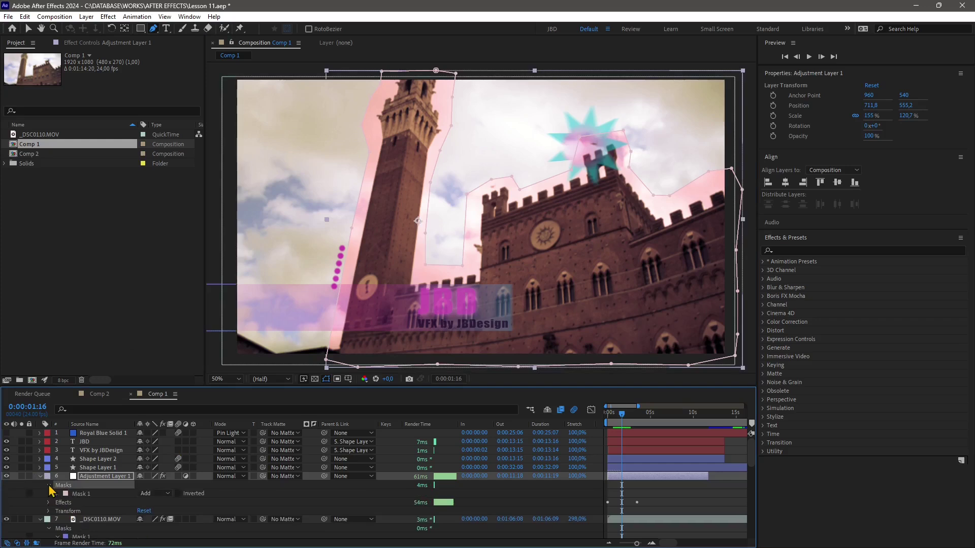
left_click(178, 494)
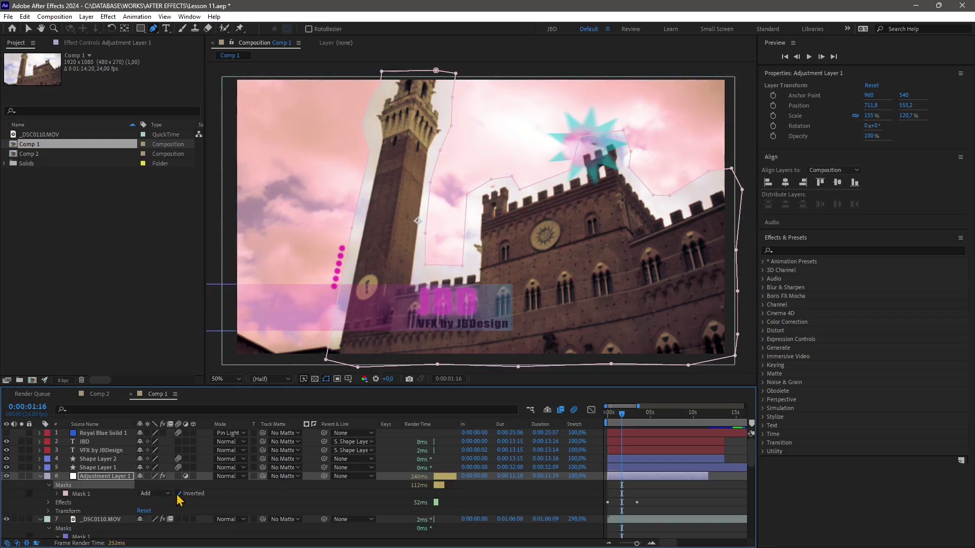
Cycle Mask 1 through None and Subtract back to Add, turn Inverted off, and deselect.
left_click(163, 494)
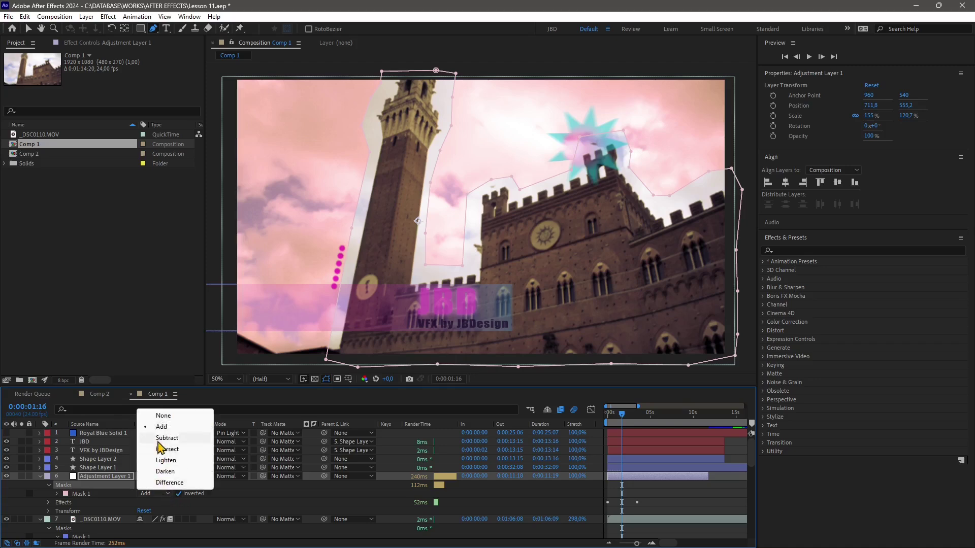
left_click(163, 416)
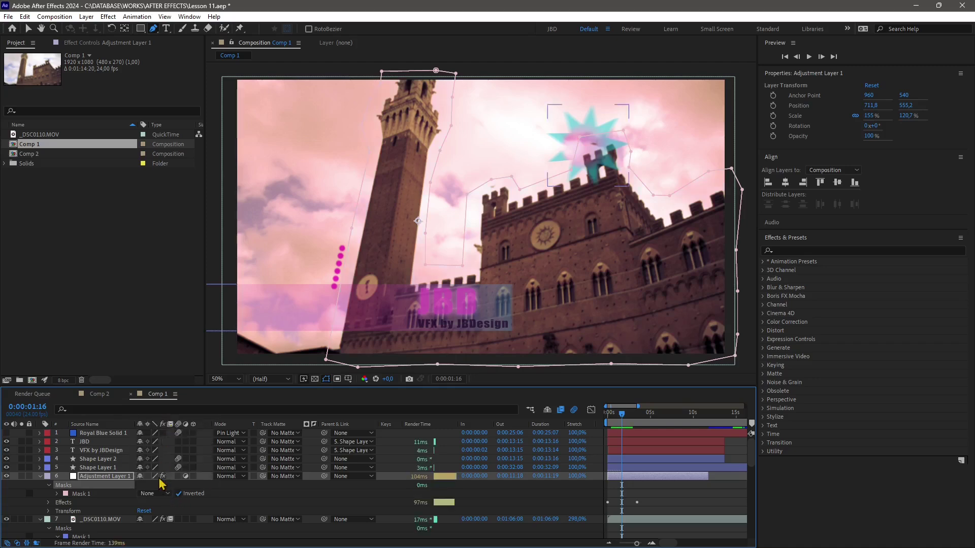
left_click(154, 494)
left_click(166, 439)
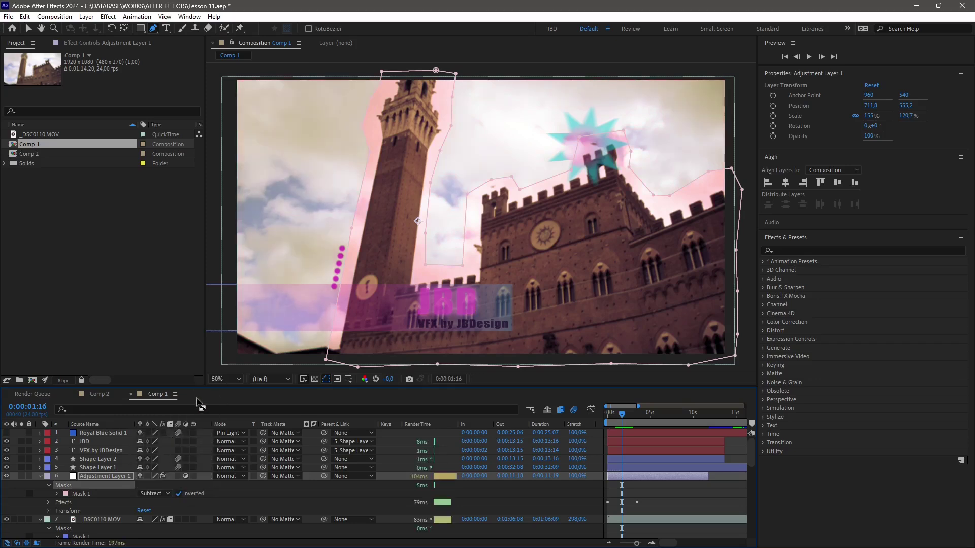
left_click(158, 496)
left_click(167, 428)
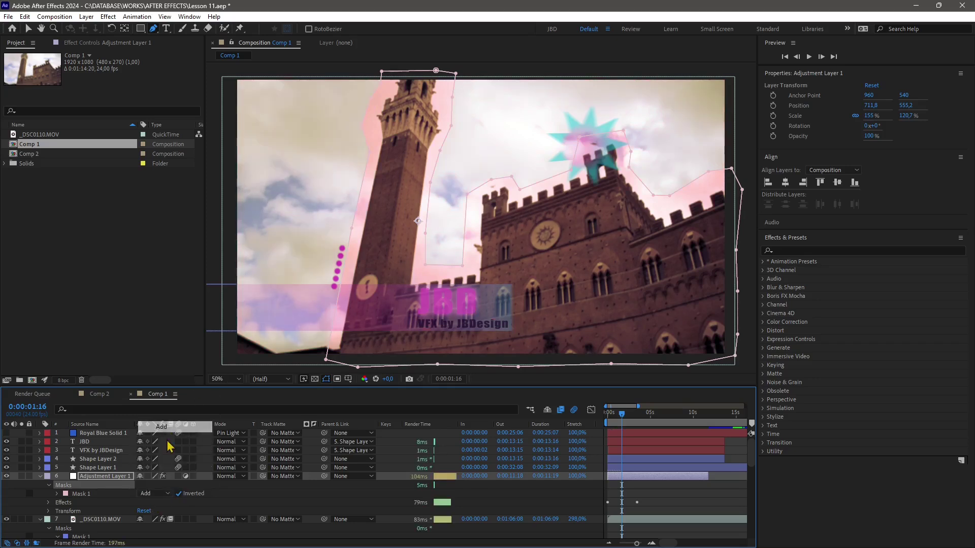
left_click(179, 493)
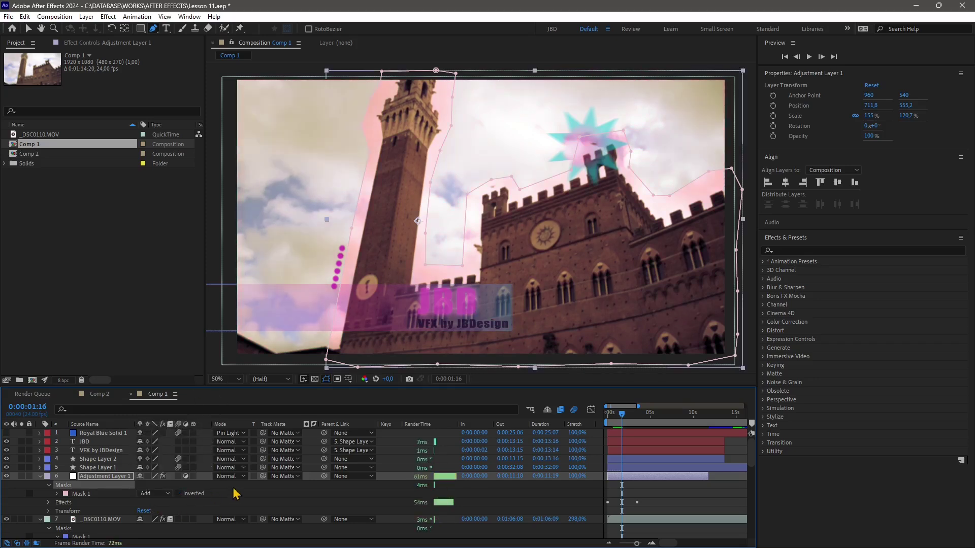
key("ctrl+shift+a")
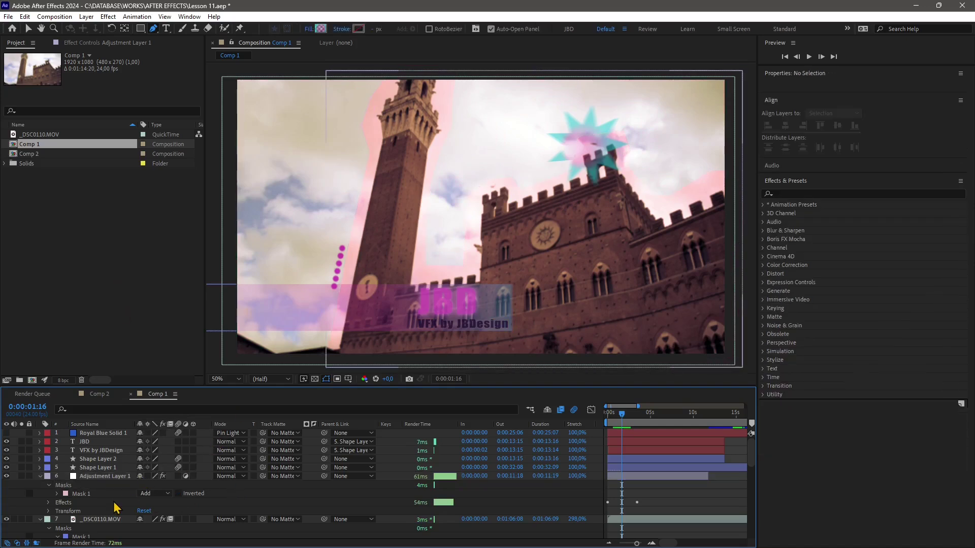
Turn off Black & White, keep Photo Filter enabled, then switch to the browser's Pexels green screen results.
left_click(94, 43)
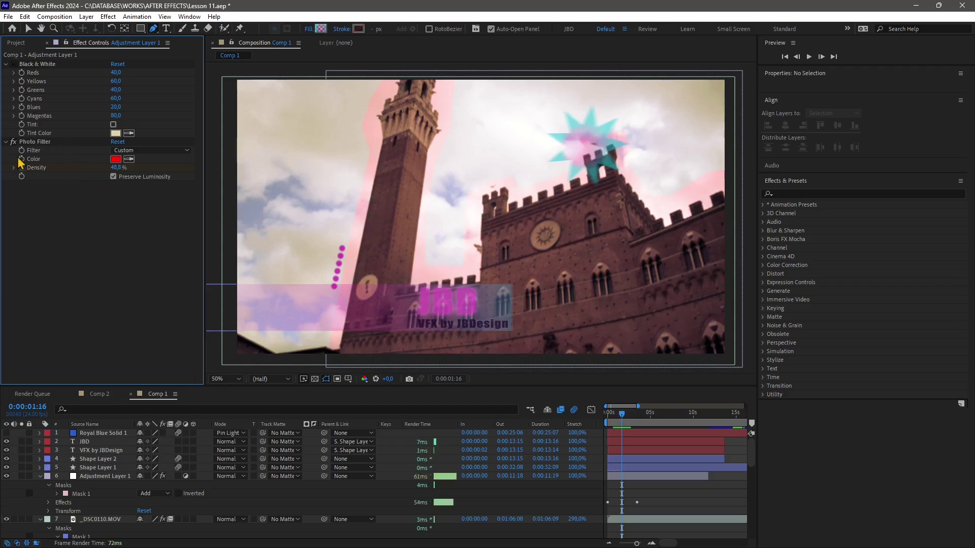
left_click(14, 143)
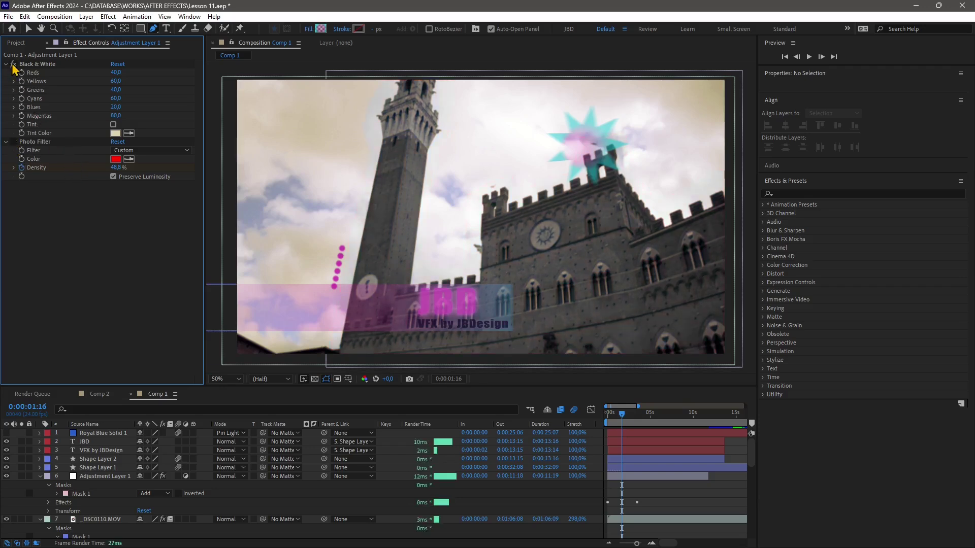
left_click(13, 64)
left_click(14, 142)
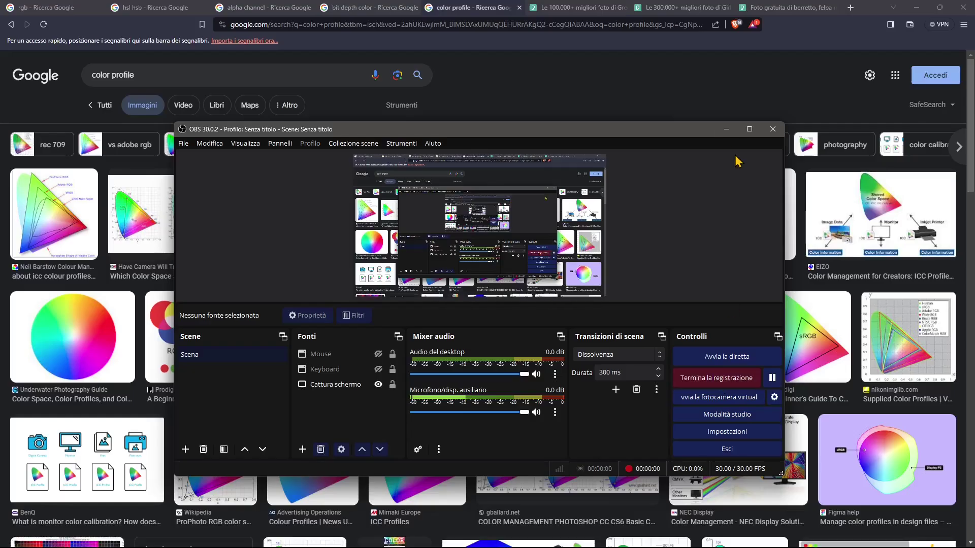
left_click(728, 131)
left_click(579, 8)
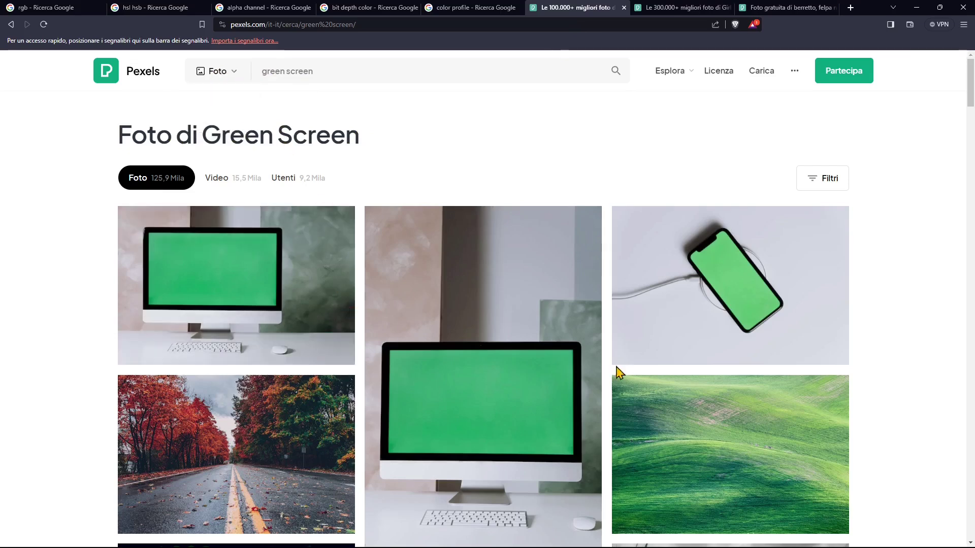
scroll(609, 376, "down", 1)
scroll(610, 376, "down", 2)
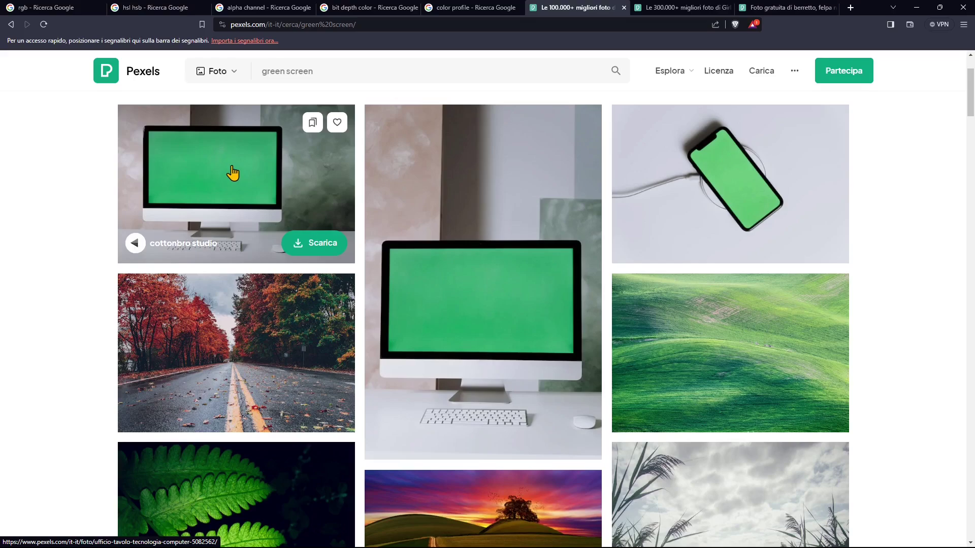
scroll(523, 304, "down", 7)
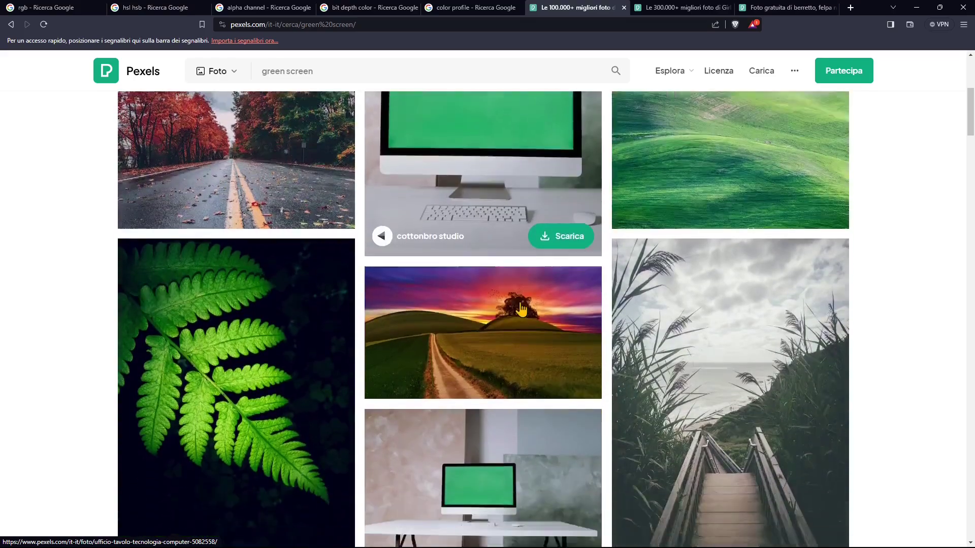
scroll(524, 299, "down", 7)
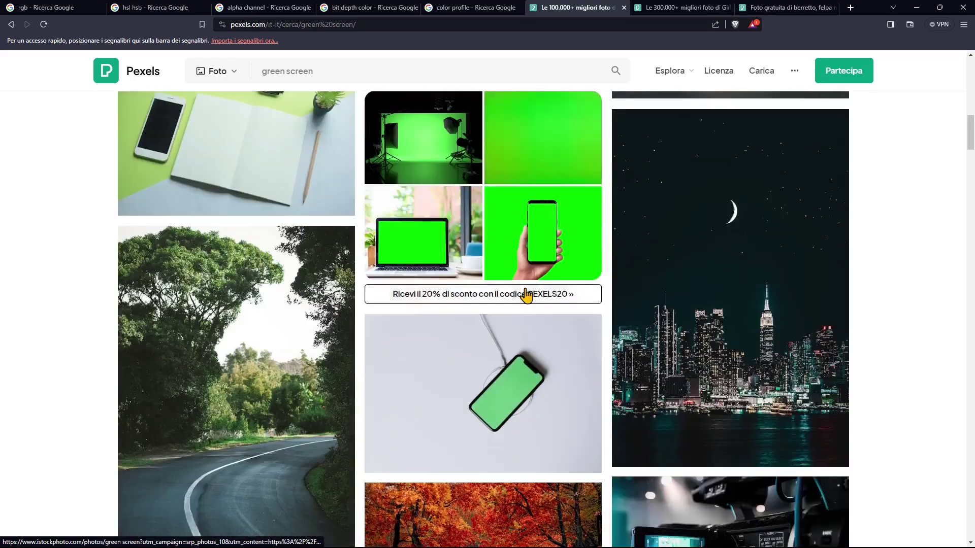
scroll(513, 374, "down", 3)
scroll(203, 194, "up", 5)
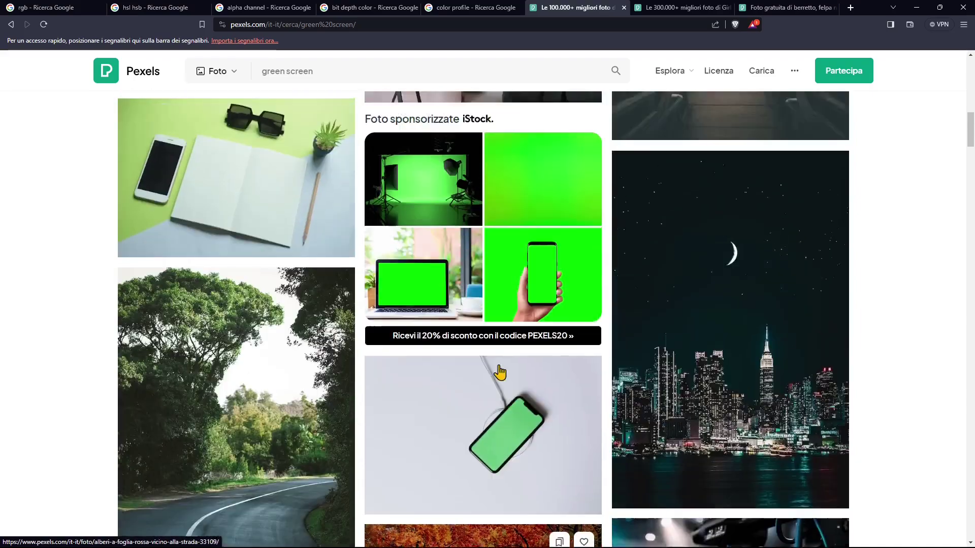
scroll(238, 191, "down", 6)
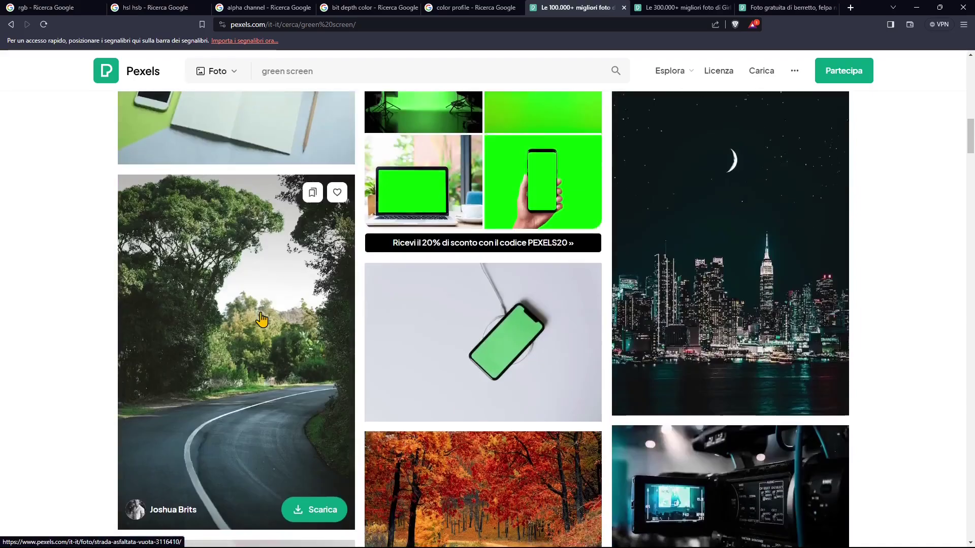
scroll(279, 193, "up", 2)
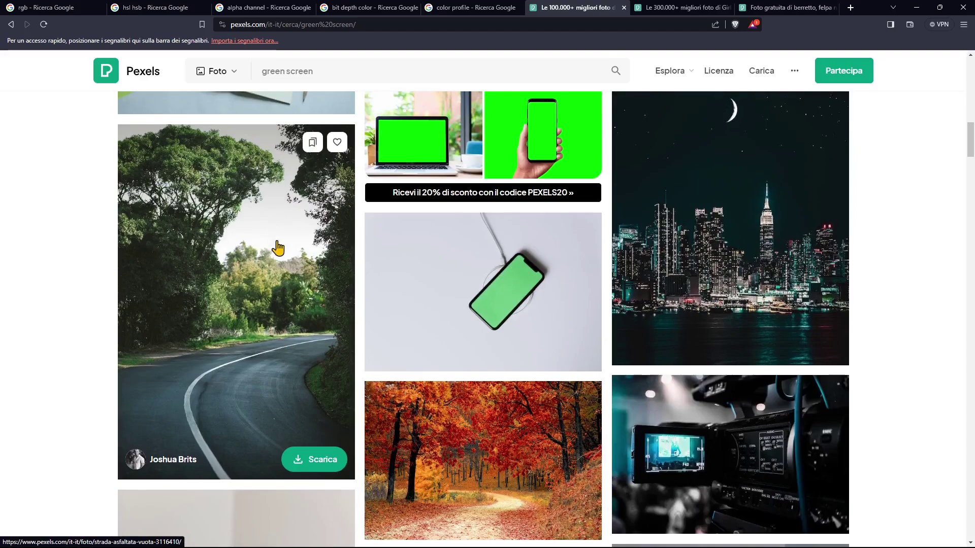
scroll(457, 325, "down", 9)
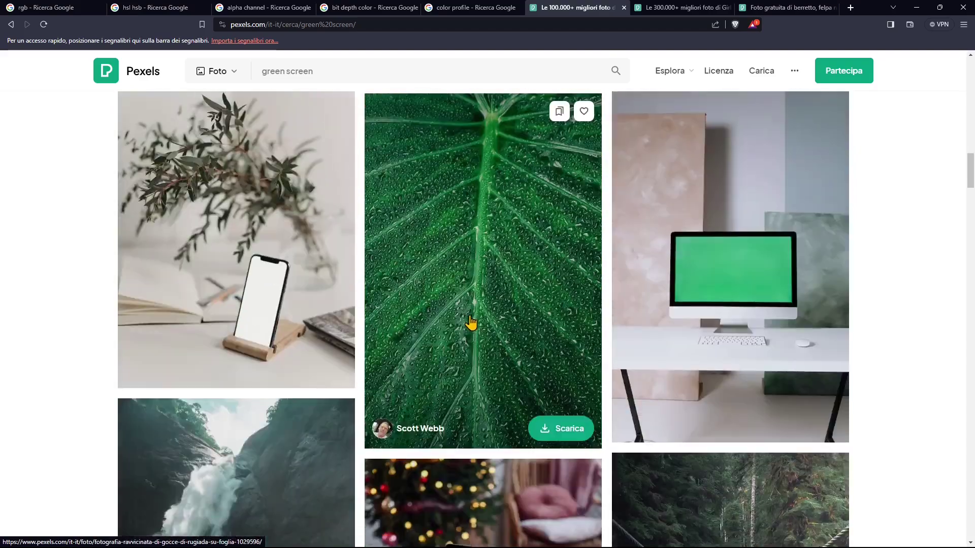
scroll(472, 321, "down", 7)
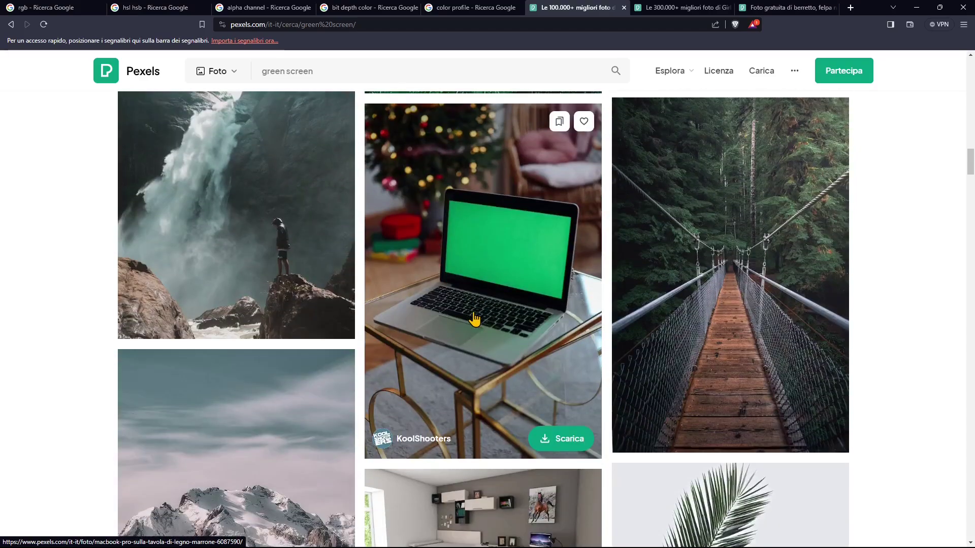
scroll(475, 319, "down", 8)
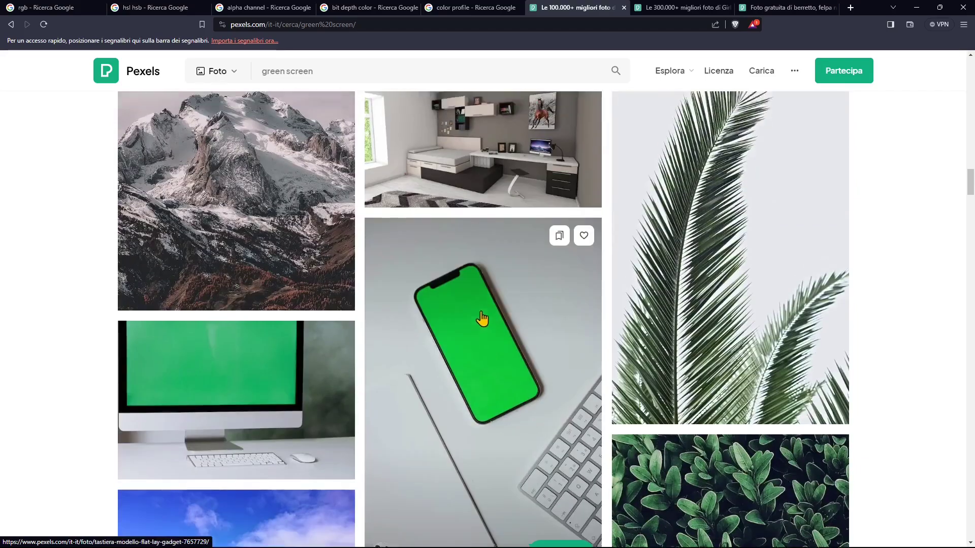
scroll(482, 319, "up", 15)
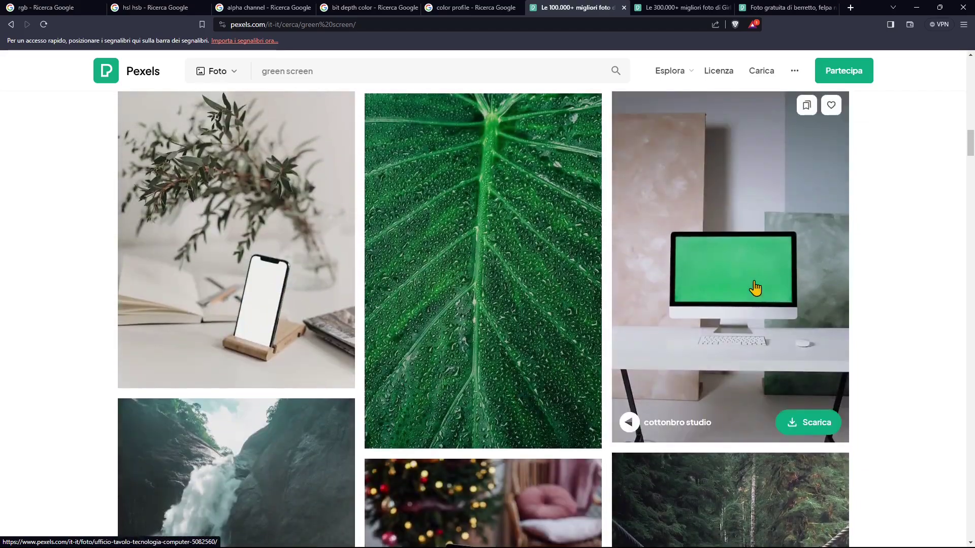
scroll(754, 287, "up", 2)
scroll(754, 387, "down", 1)
scroll(762, 333, "up", 5)
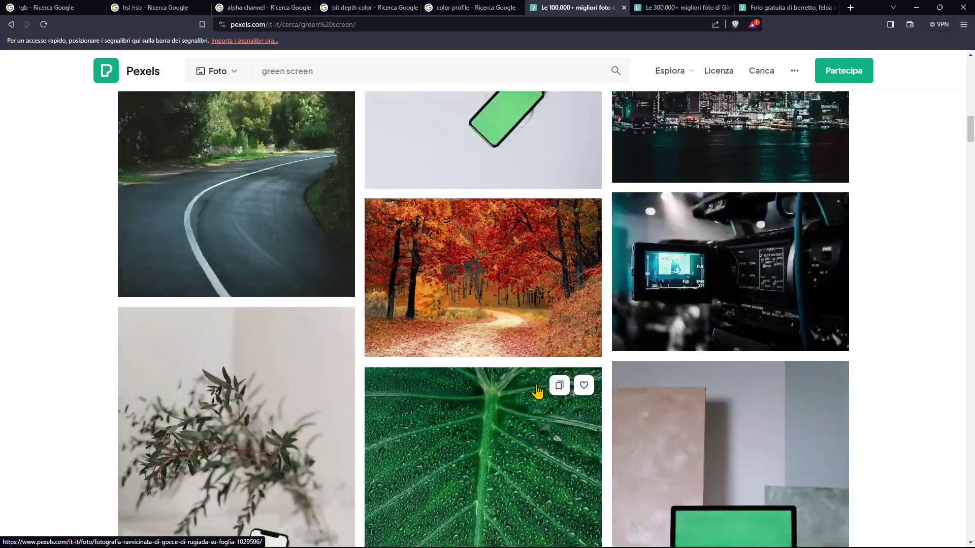
scroll(537, 391, "up", 20)
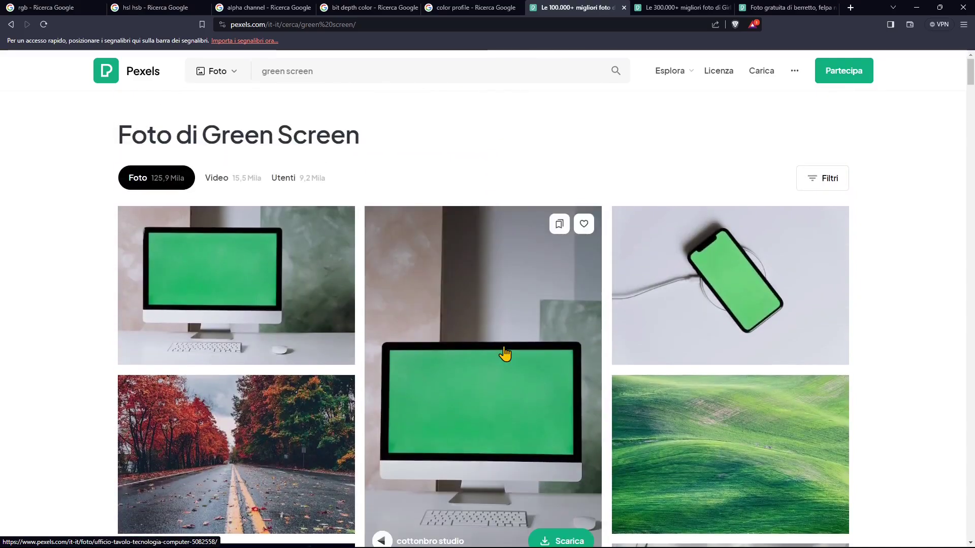
Look over the woman-in-hat portrait and the green-screen iMac photos on Pexels.
left_click(680, 7)
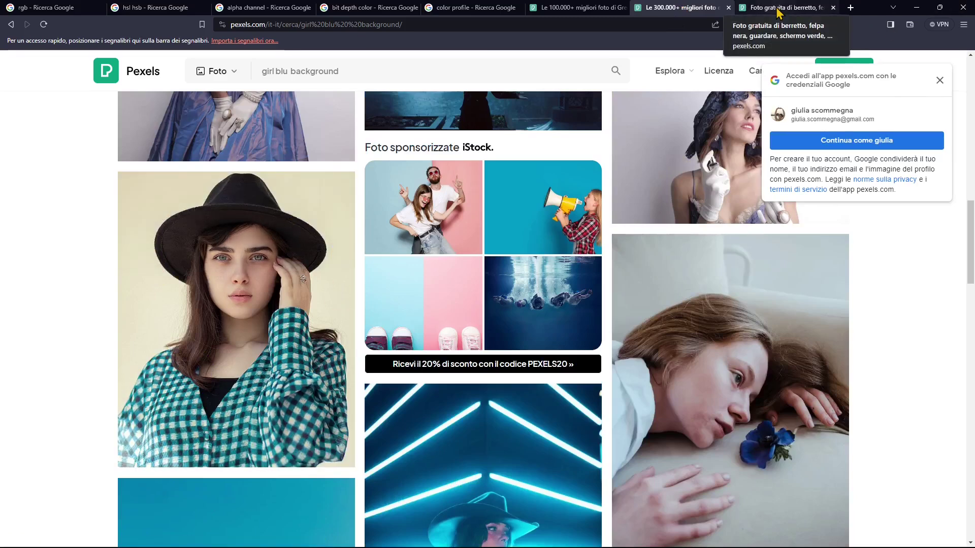
left_click(245, 313)
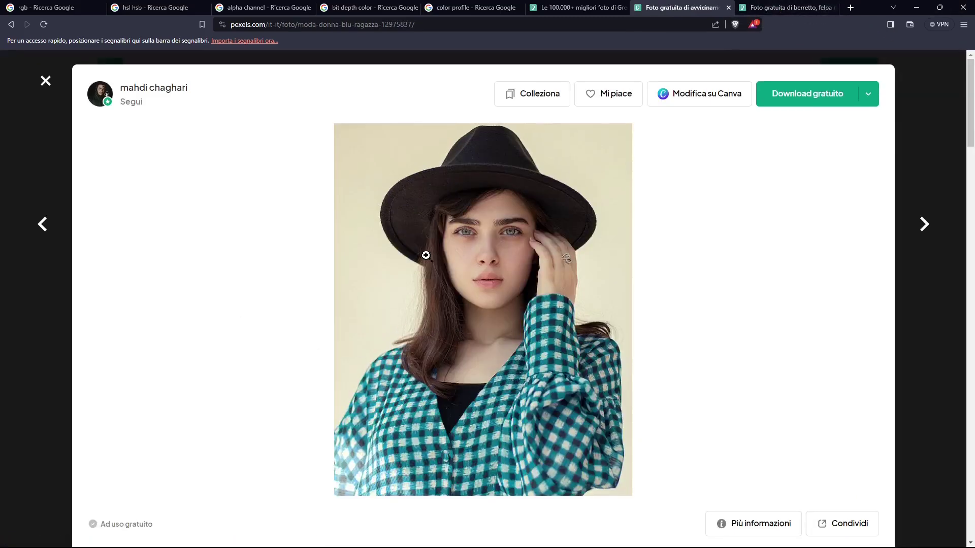
left_click(576, 7)
left_click(434, 349)
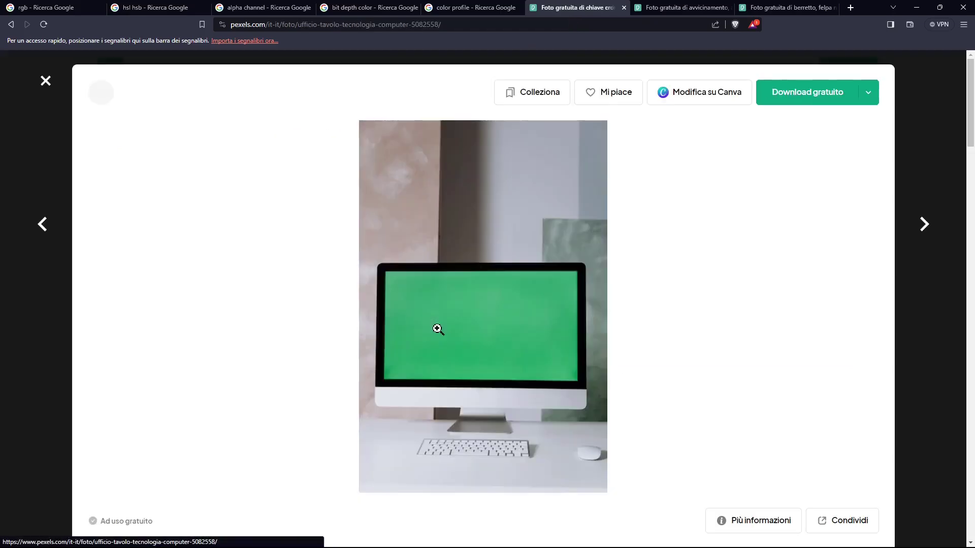
left_click(46, 81)
left_click(183, 228)
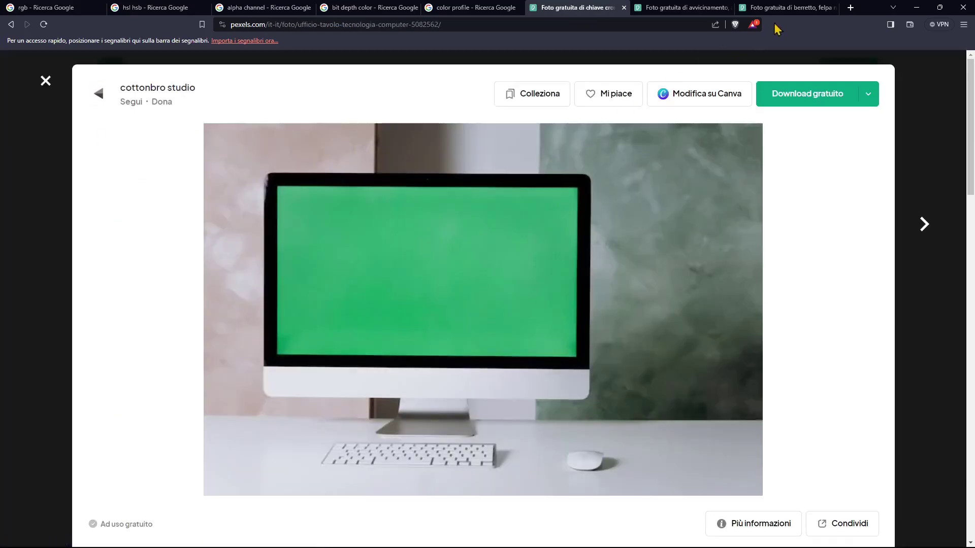
Download the beanie portrait at original size, then minimize the browser.
left_click(784, 7)
left_click(739, 143)
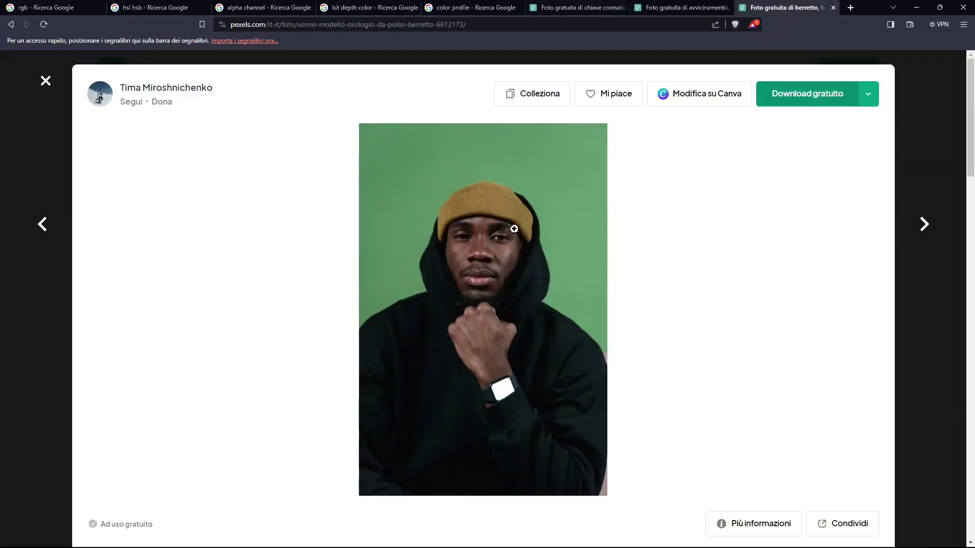
left_click(593, 210)
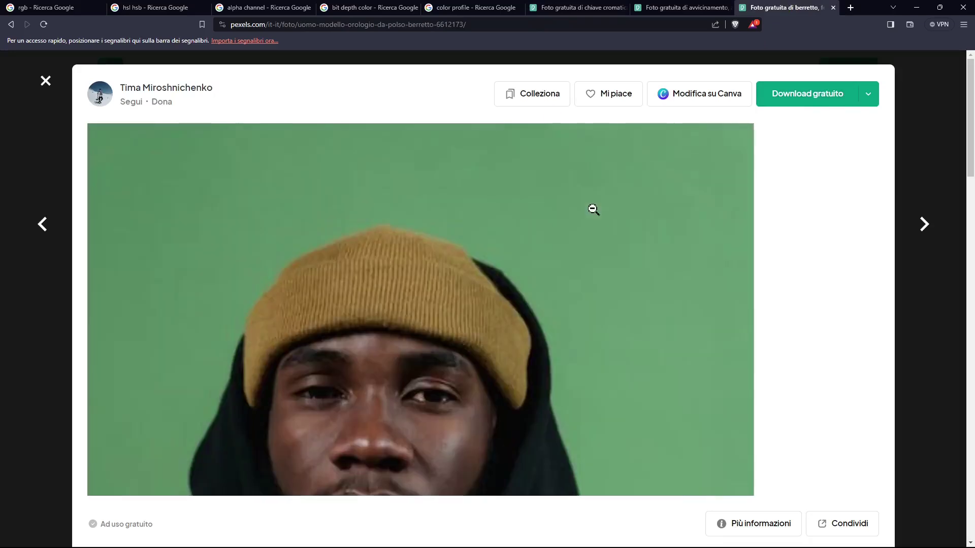
left_click(524, 279)
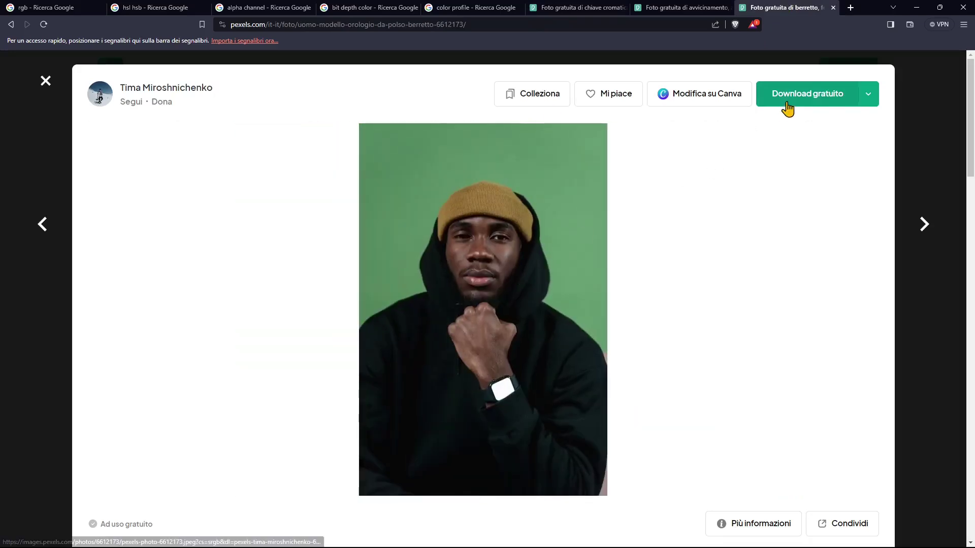
left_click(869, 99)
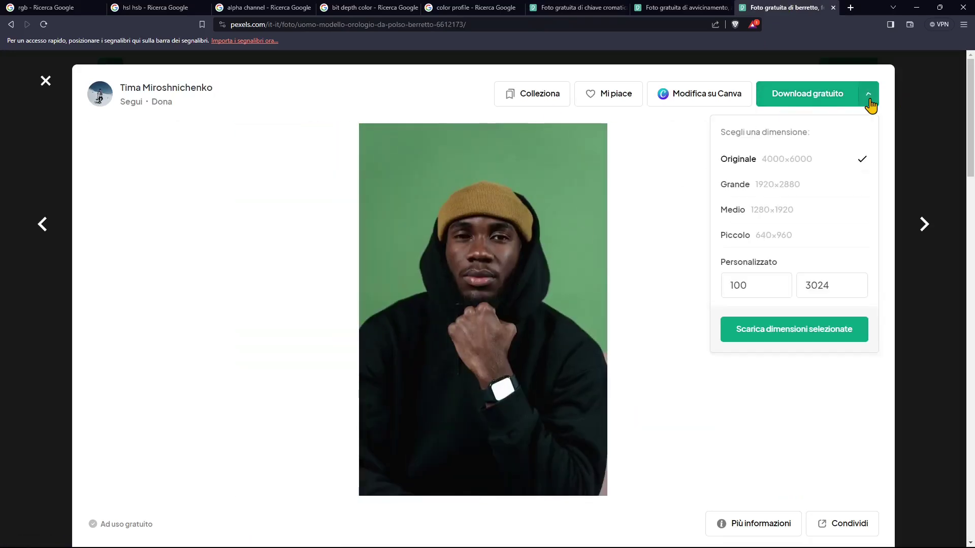
left_click(795, 103)
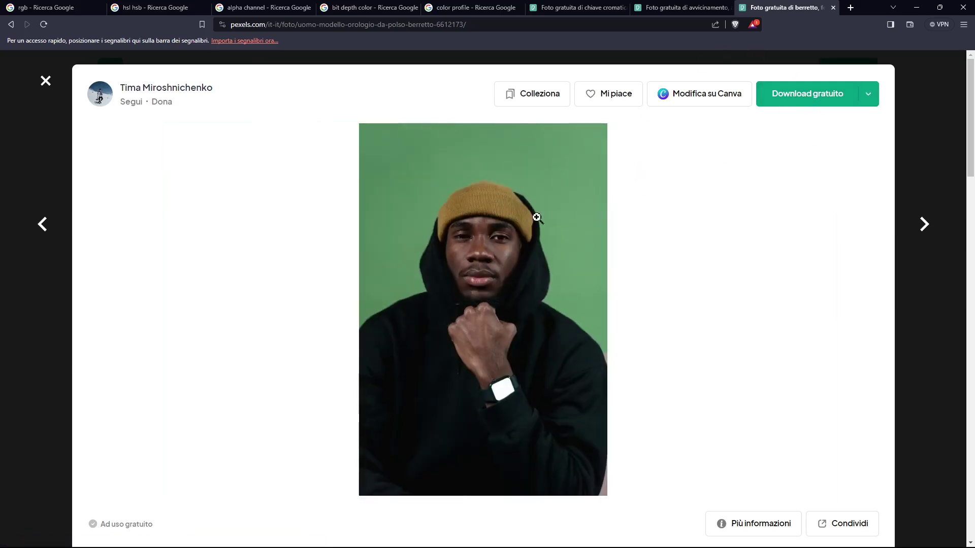
scroll(654, 268, "down", 2)
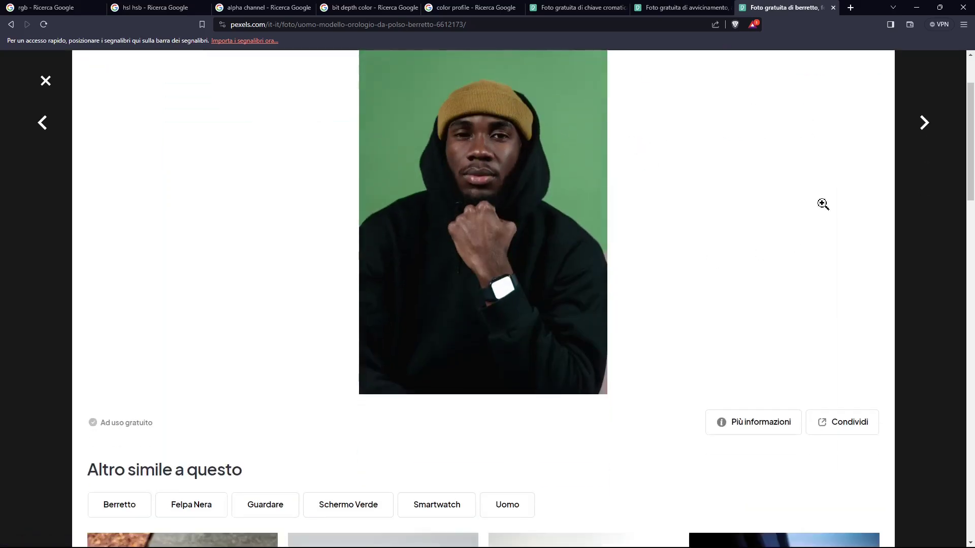
left_click(916, 7)
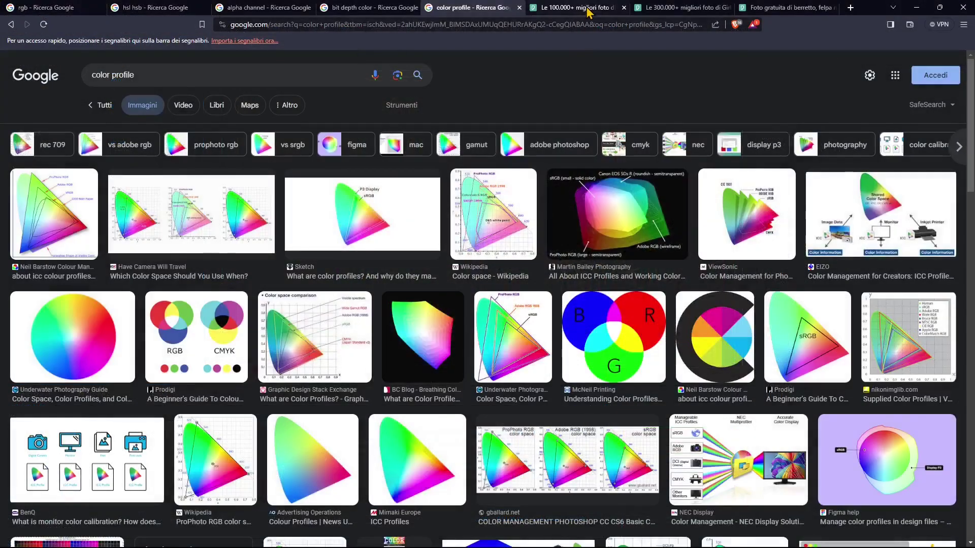
Scroll through the Pexels Green Screen photo results looking for a monitor shot, then return to the top.
left_click(576, 7)
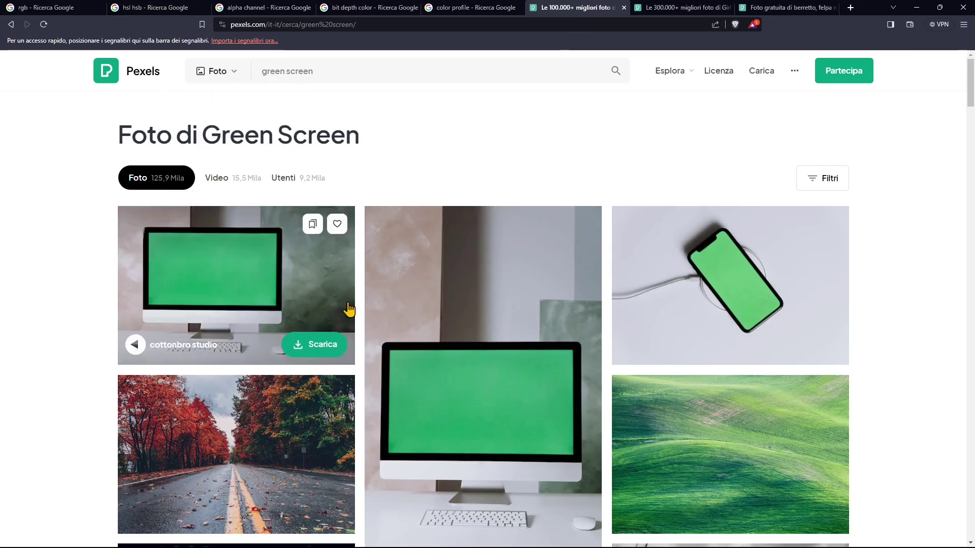
scroll(558, 373, "down", 2)
mouse_move(270, 209)
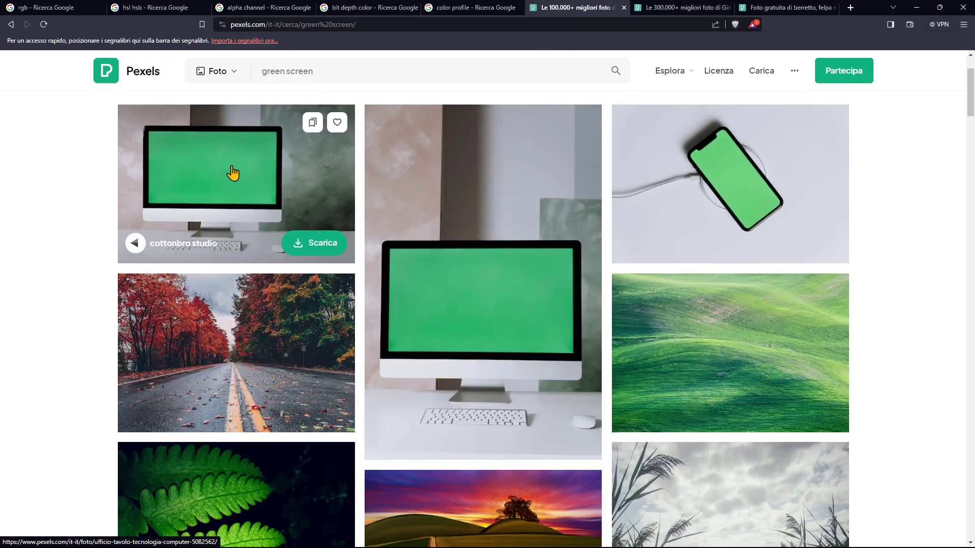
scroll(525, 312, "down", 8)
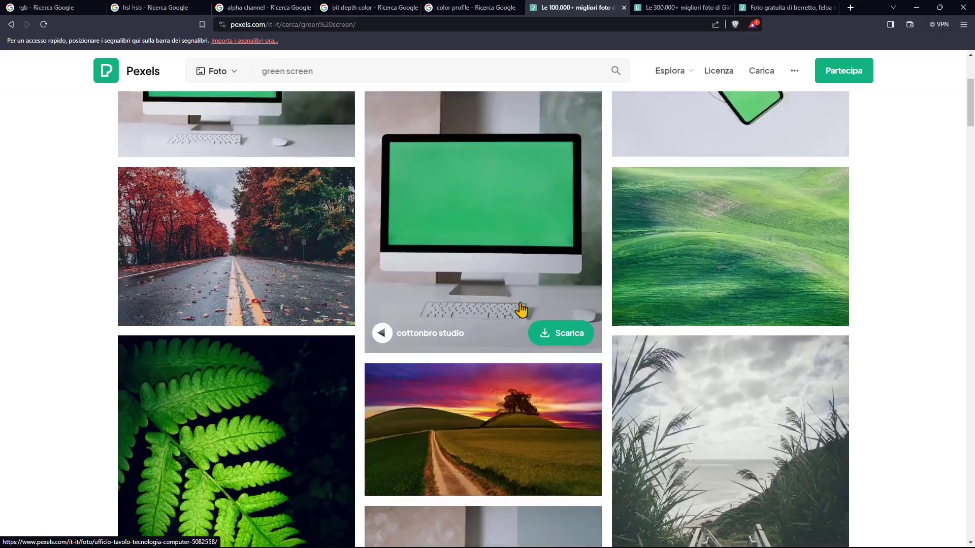
scroll(526, 300, "down", 7)
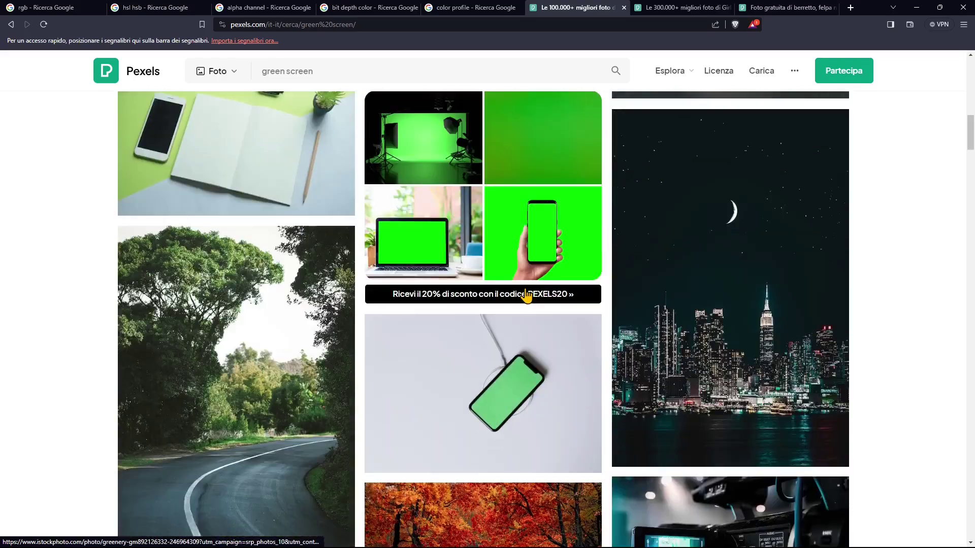
scroll(461, 341, "down", 3)
scroll(461, 340, "up", 5)
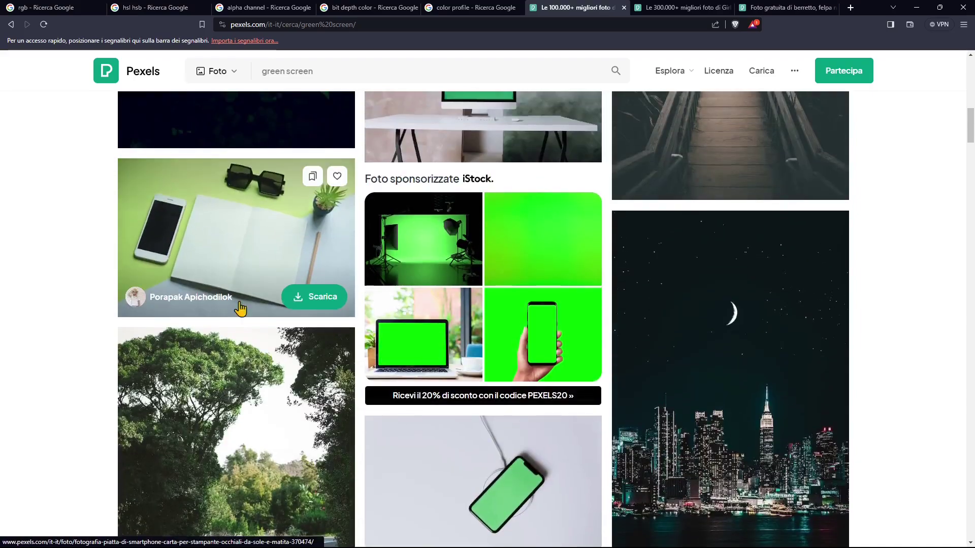
scroll(273, 302, "down", 6)
scroll(277, 208, "up", 2)
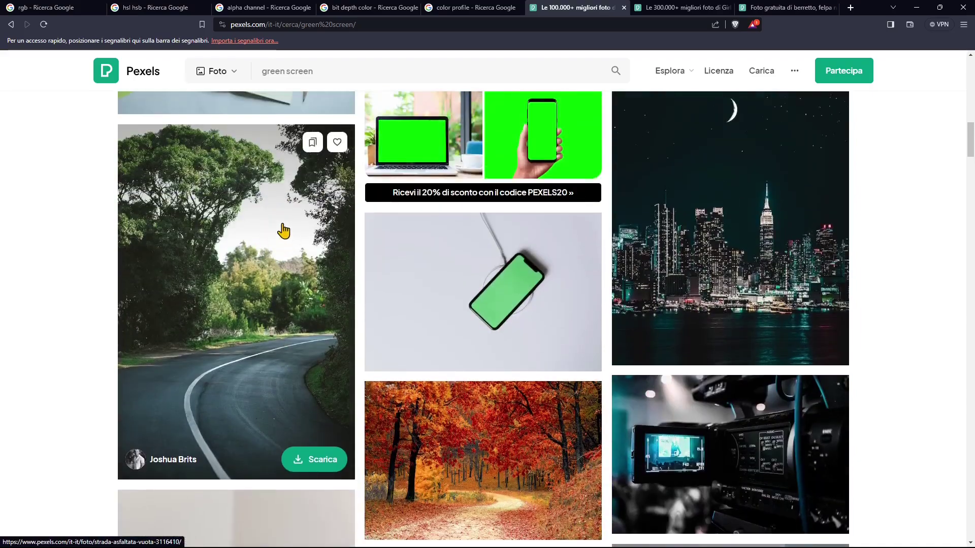
scroll(428, 330, "down", 9)
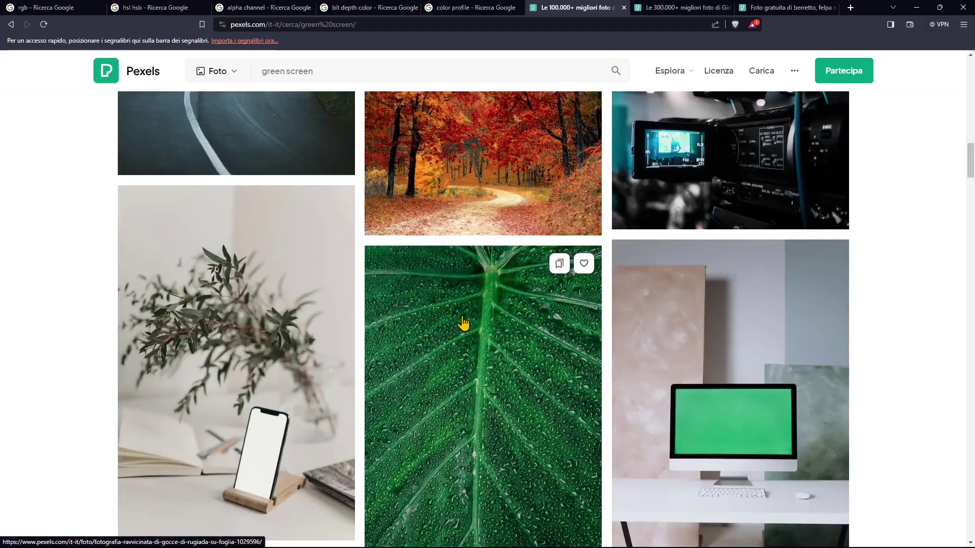
scroll(472, 321, "down", 3)
scroll(473, 319, "down", 4)
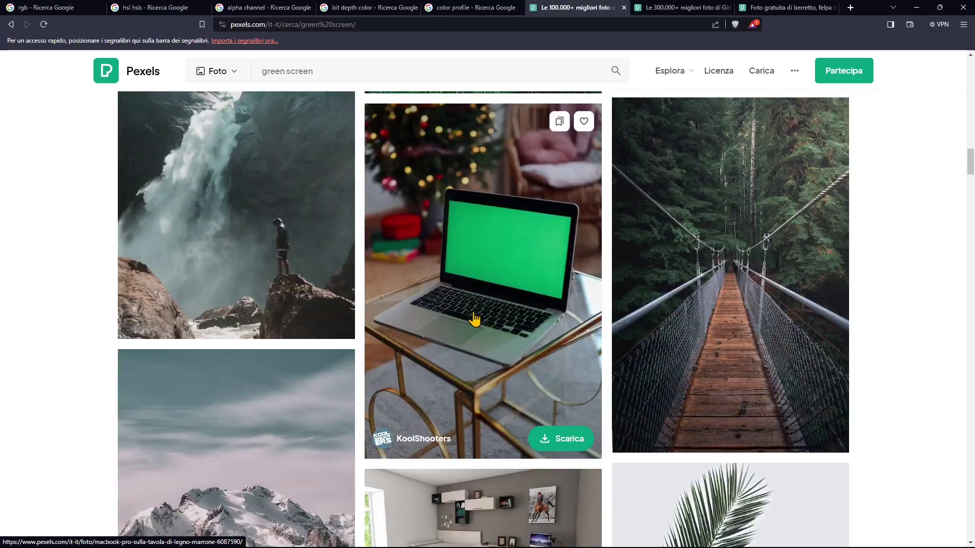
scroll(475, 318, "down", 4)
scroll(477, 321, "down", 4)
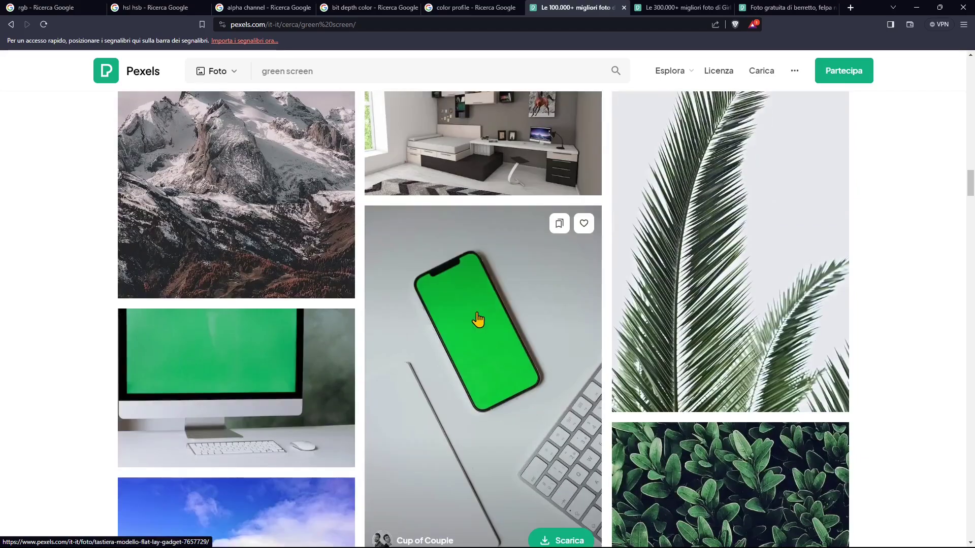
scroll(482, 320, "up", 4)
scroll(487, 324, "up", 11)
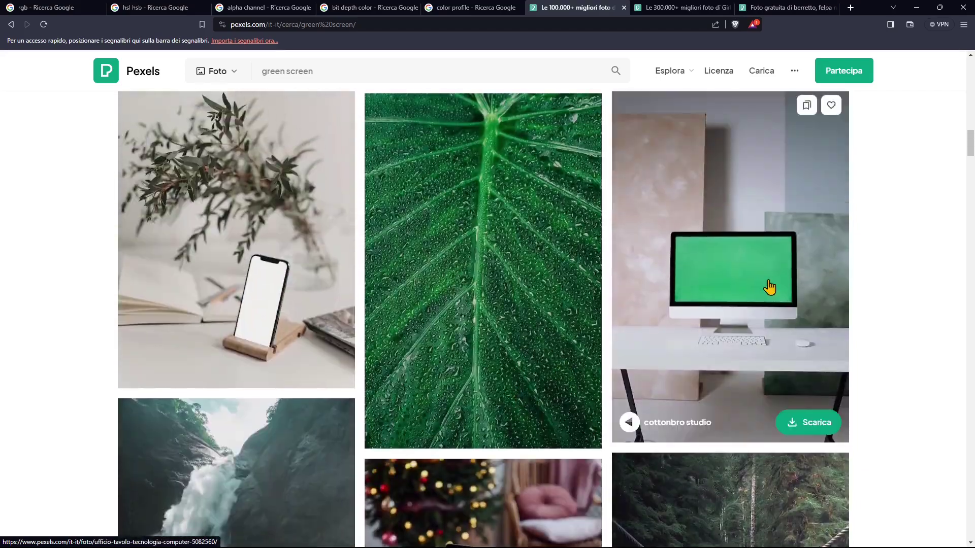
scroll(746, 350, "up", 2)
scroll(660, 376, "down", 1)
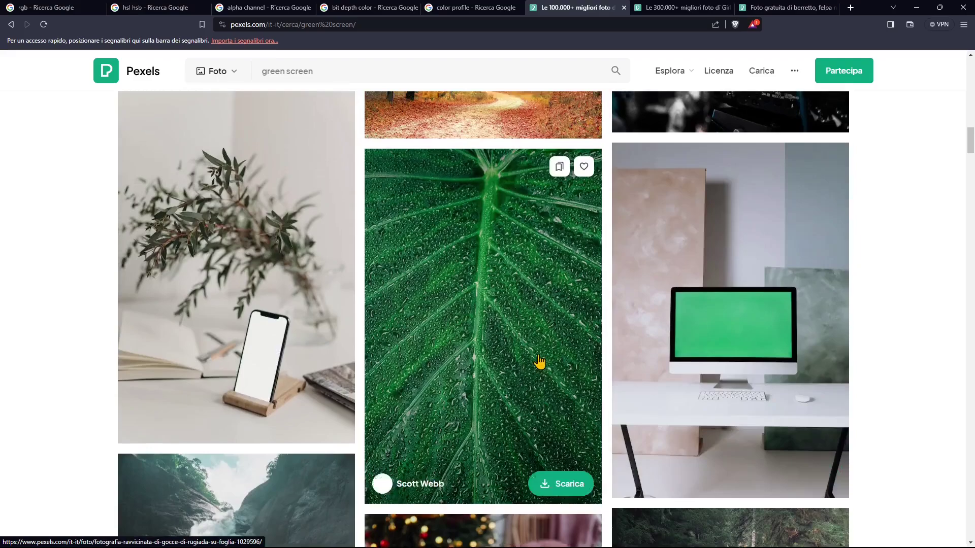
scroll(541, 386, "up", 8)
scroll(547, 404, "up", 20)
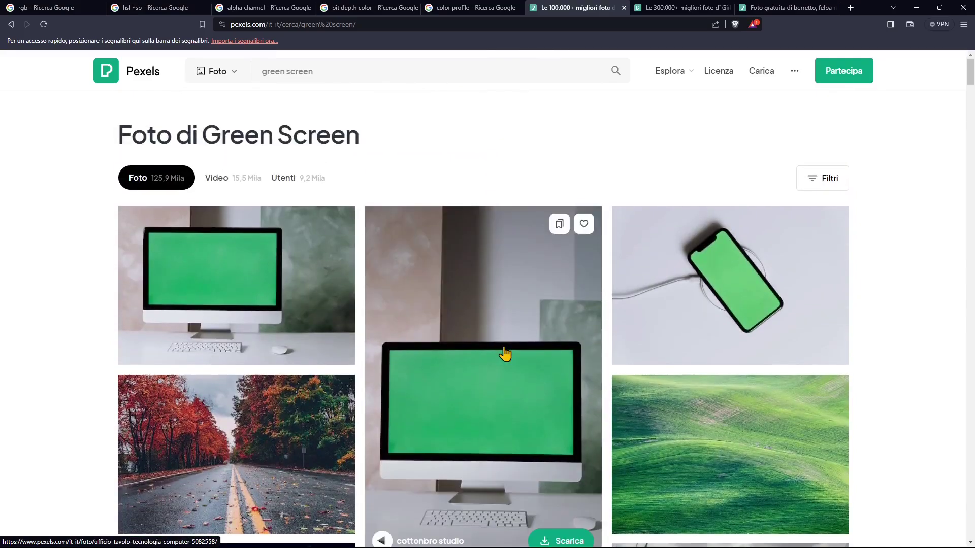
Reopen the girl-in-hat portrait and the green-screen iMac photos to compare them.
left_click(681, 8)
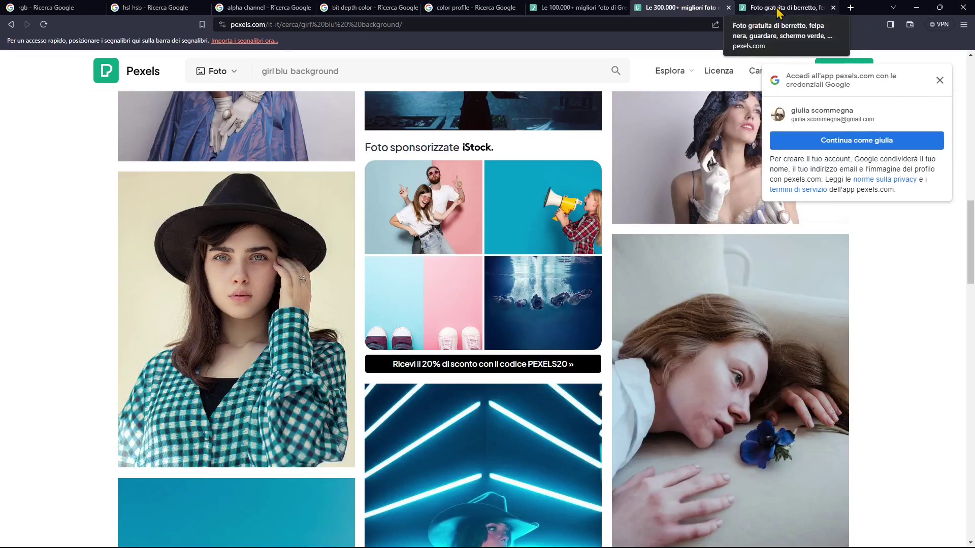
left_click(246, 317)
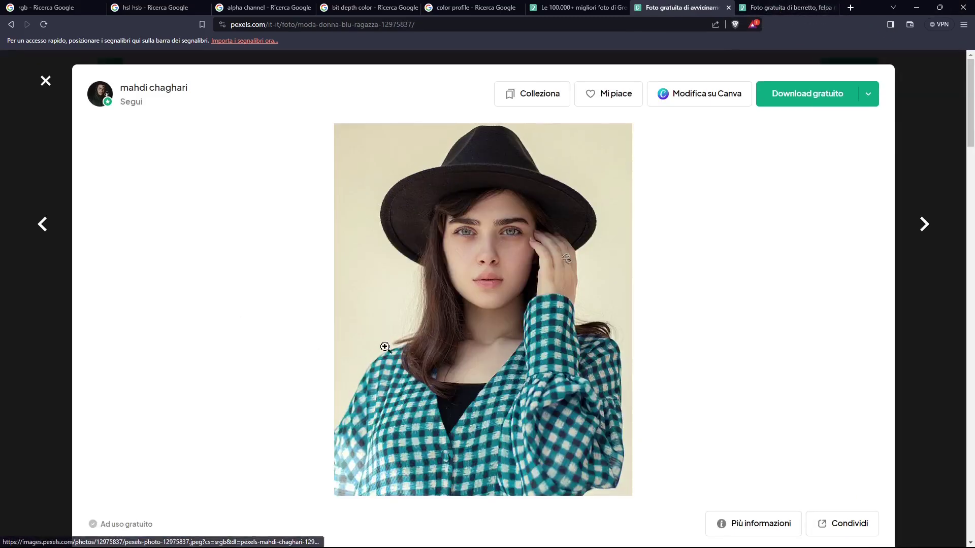
left_click(571, 8)
left_click(436, 330)
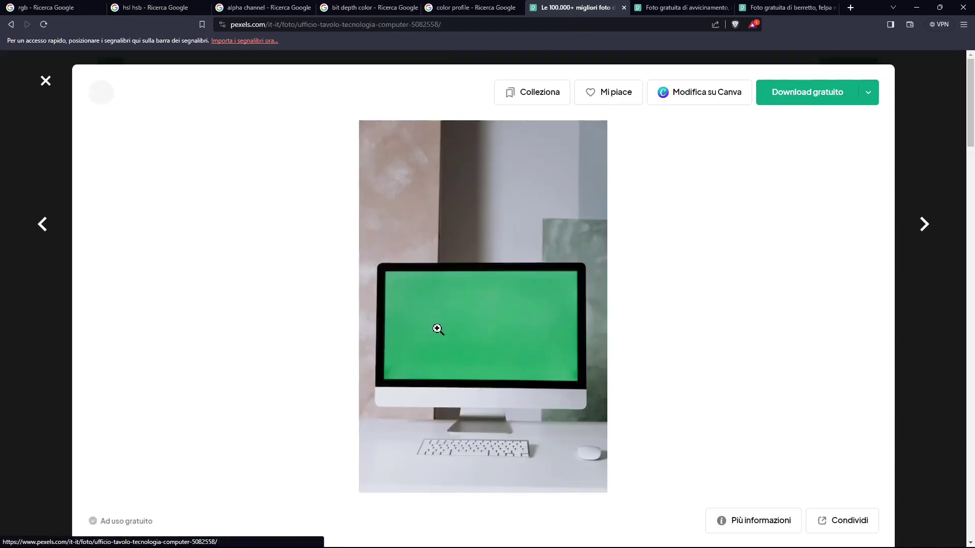
left_click(50, 85)
left_click(205, 239)
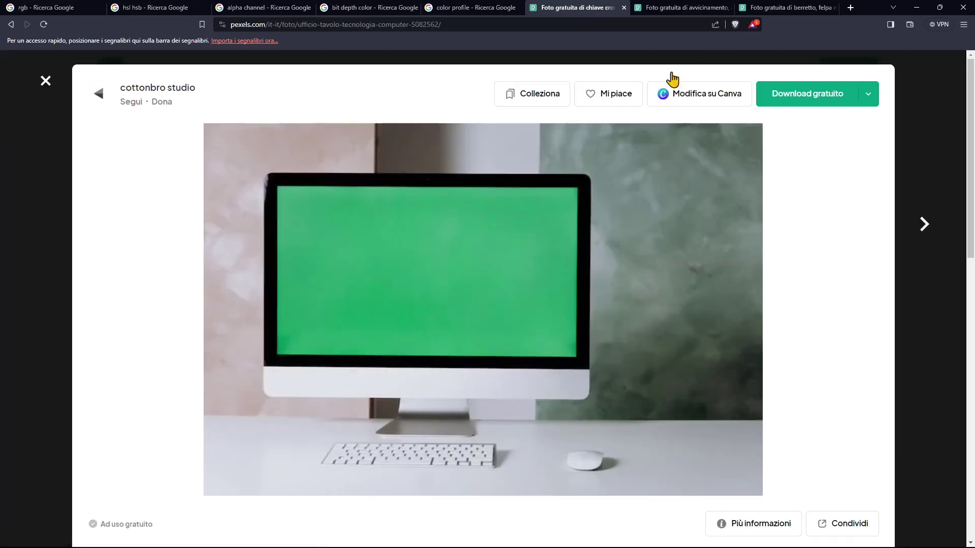
On the beanie portrait page, zoom the photo in and out and check its download sizes.
left_click(747, 7)
left_click(704, 146)
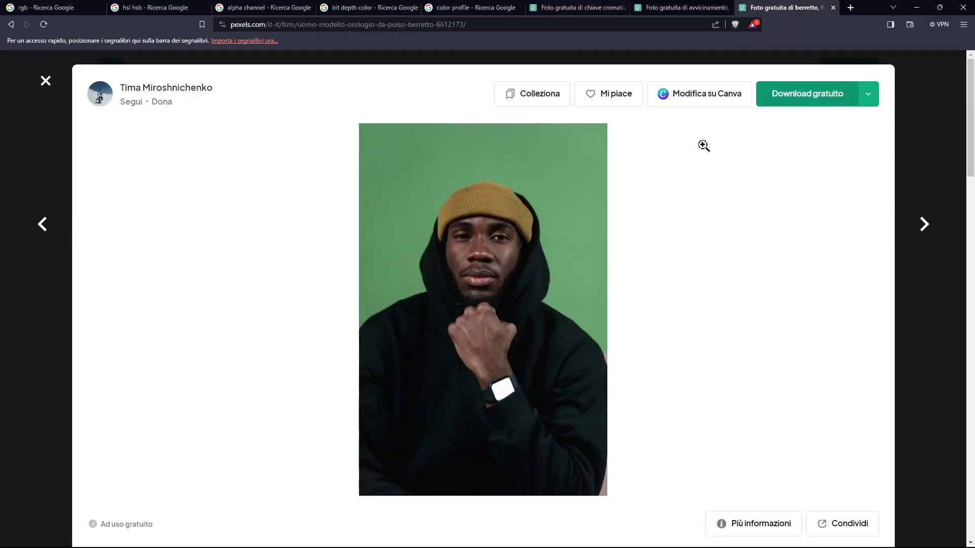
left_click(593, 210)
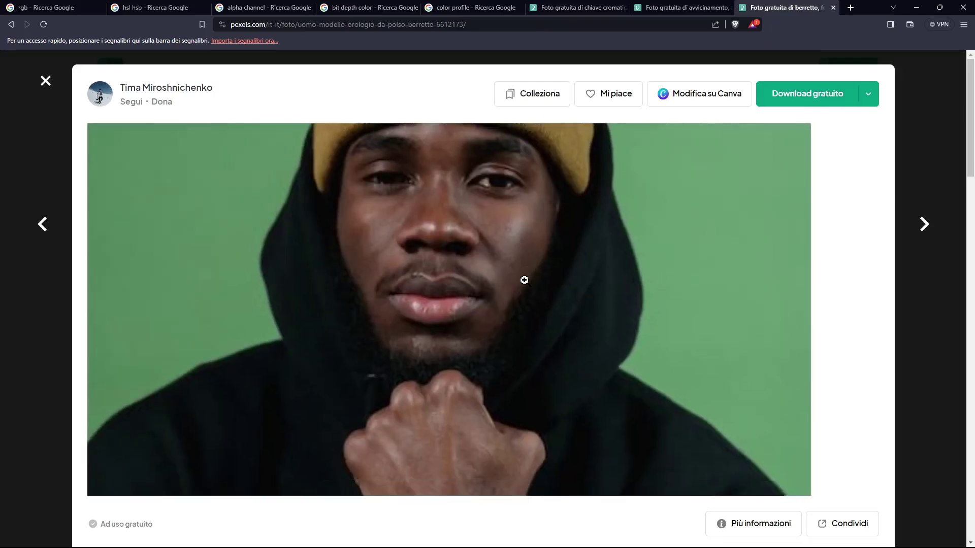
left_click(523, 279)
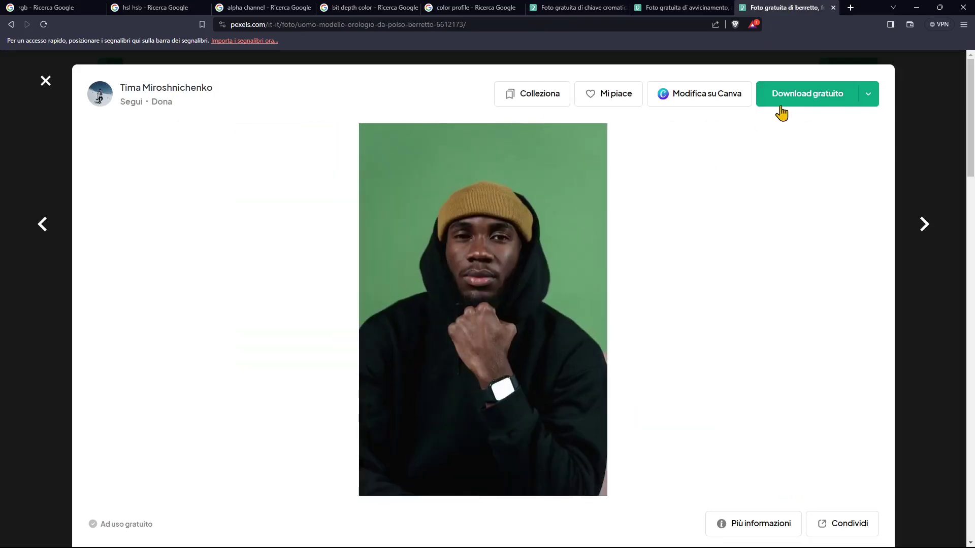
left_click(869, 100)
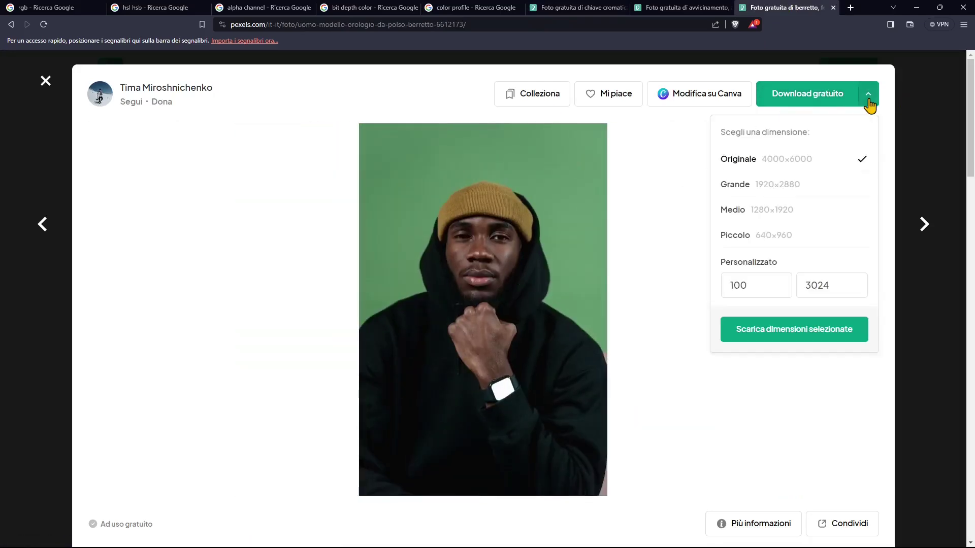
left_click(780, 105)
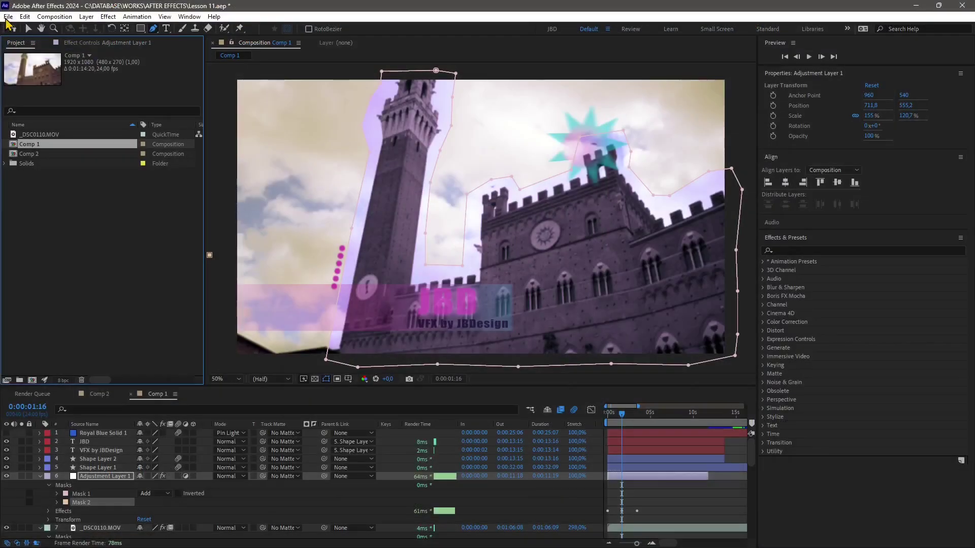
Import pexels-mahdi-chaghari-12975837.jpg from the Pexels folder into the project.
left_click(9, 16)
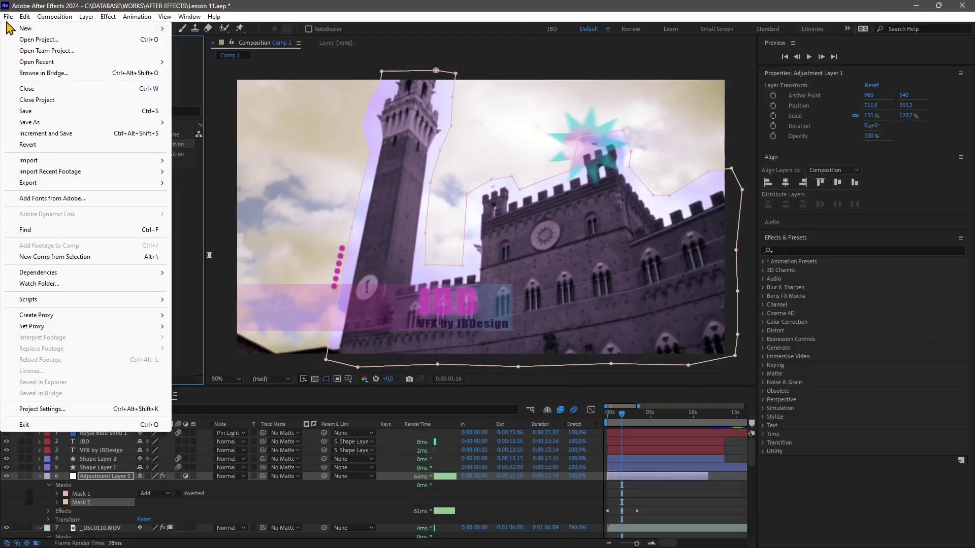
mouse_move(40, 160)
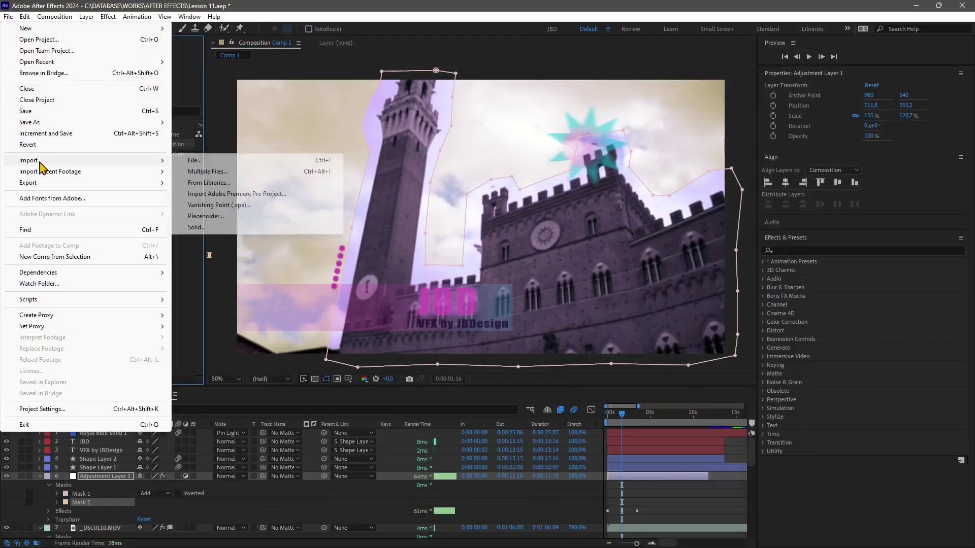
left_click(204, 161)
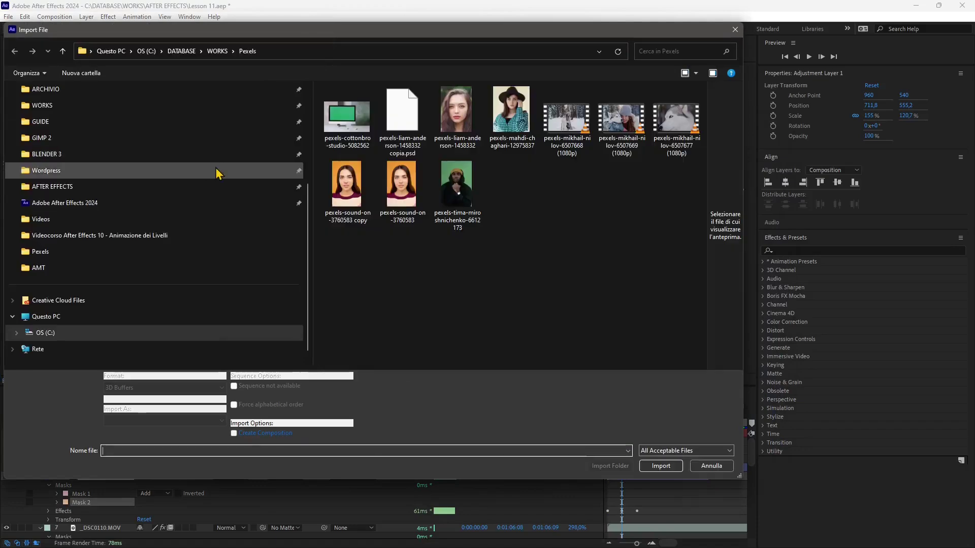
left_click(510, 113)
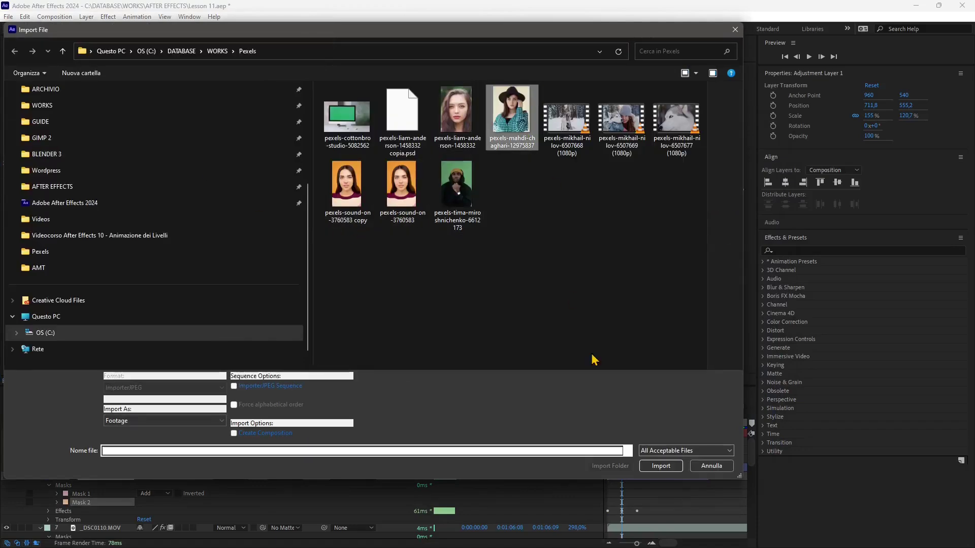
left_click(660, 466)
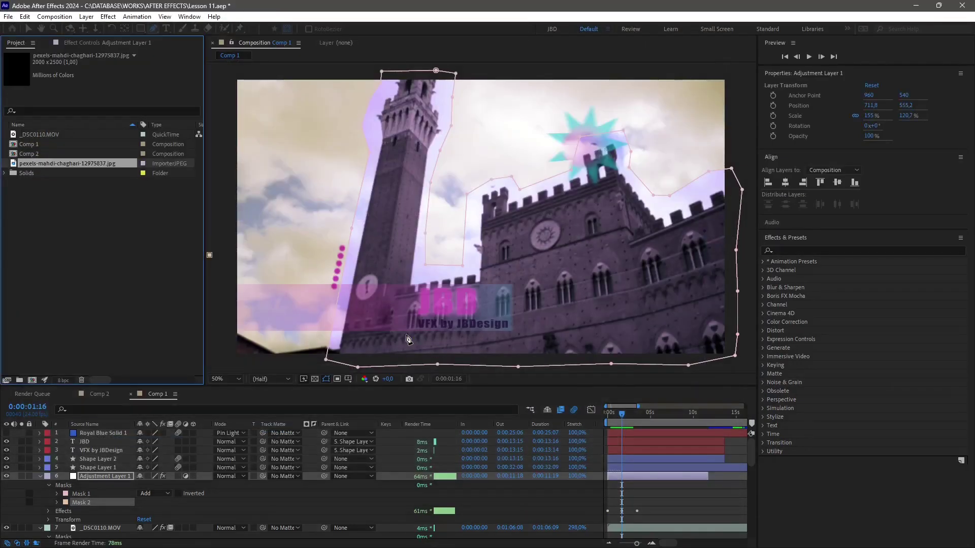
Create a new composition from the portrait photo and zoom out to show it whole.
right_click(19, 171)
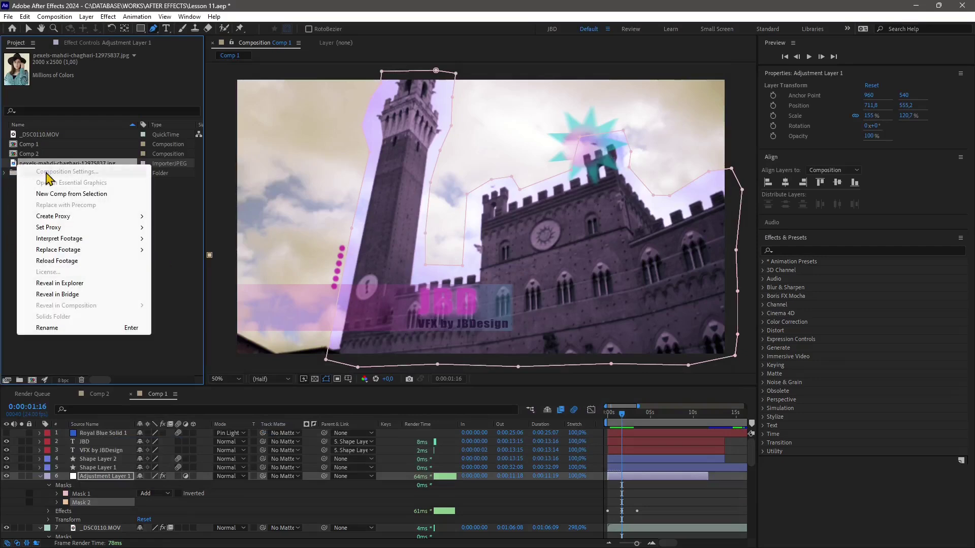
left_click(68, 195)
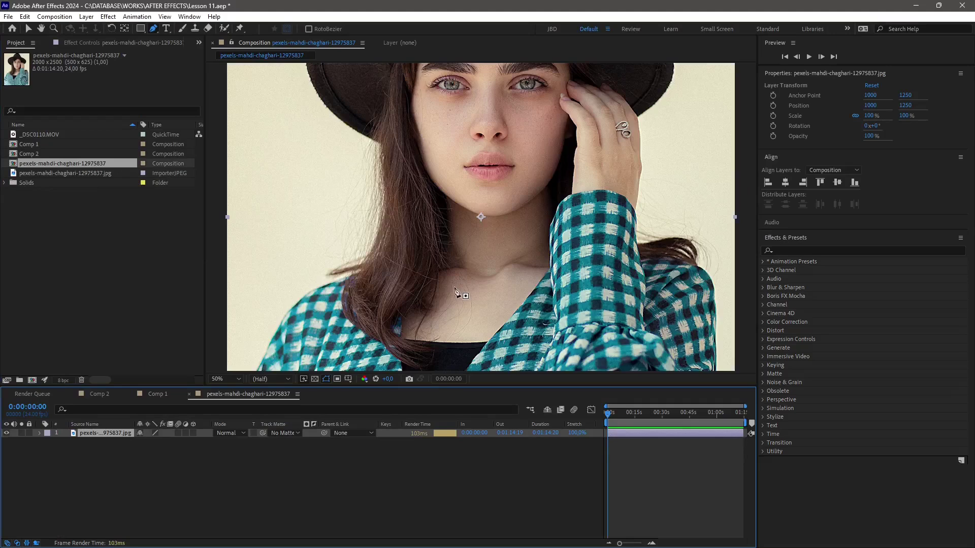
key("comma")
key("comma")
key("period")
key("period")
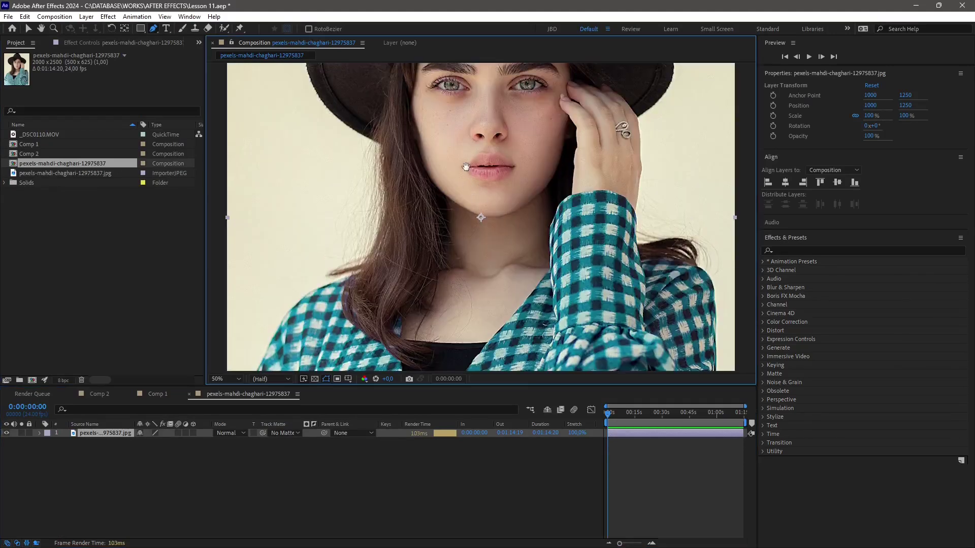
key("comma")
key("comma")
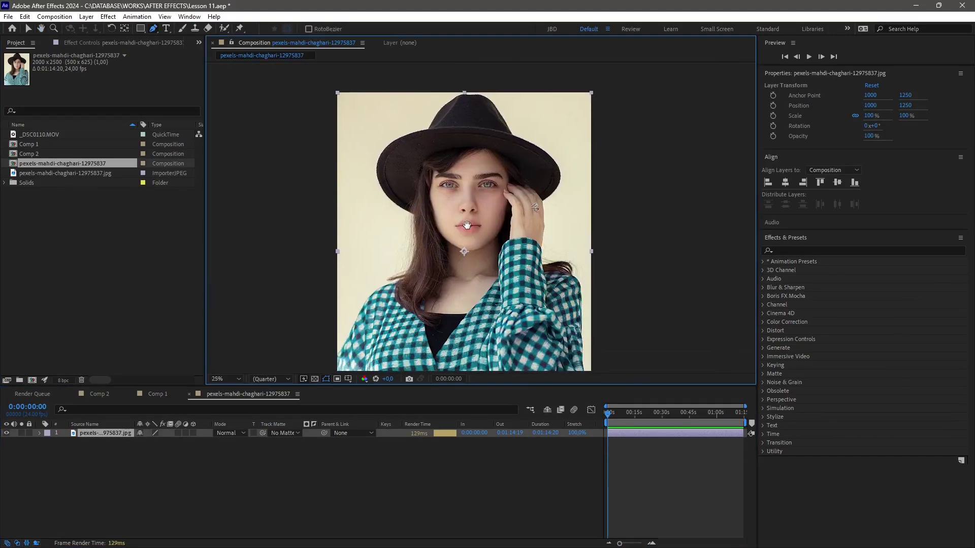
scroll(493, 132, "down", 2)
scroll(503, 256, "down", 2)
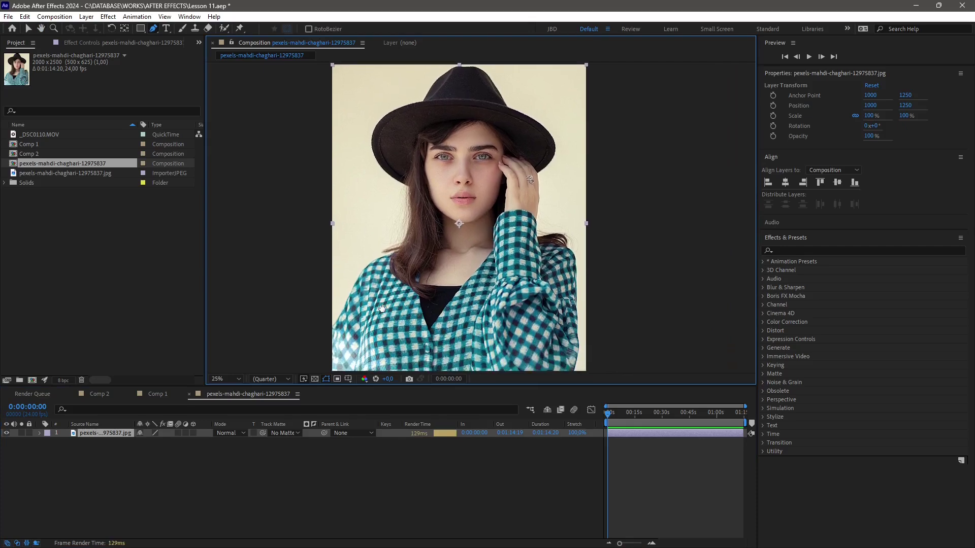
scroll(432, 204, "down", 1)
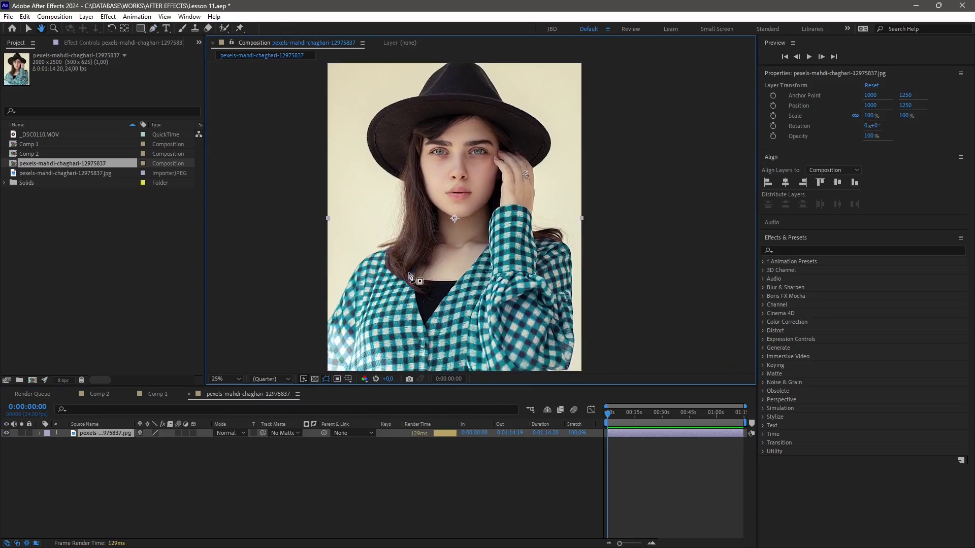
Add Color Correction > Change to Color to the photo, then collapse and select Selective Color.
left_click(108, 16)
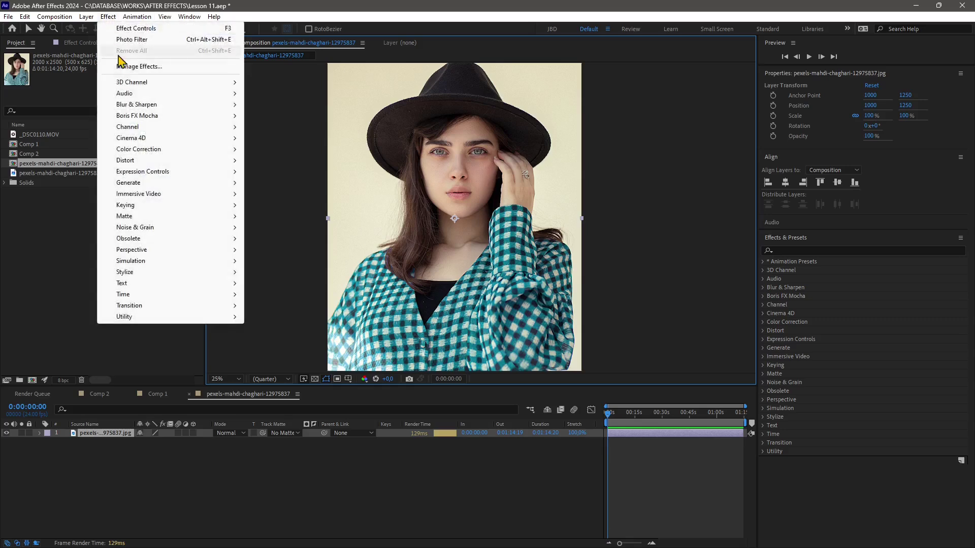
mouse_move(145, 87)
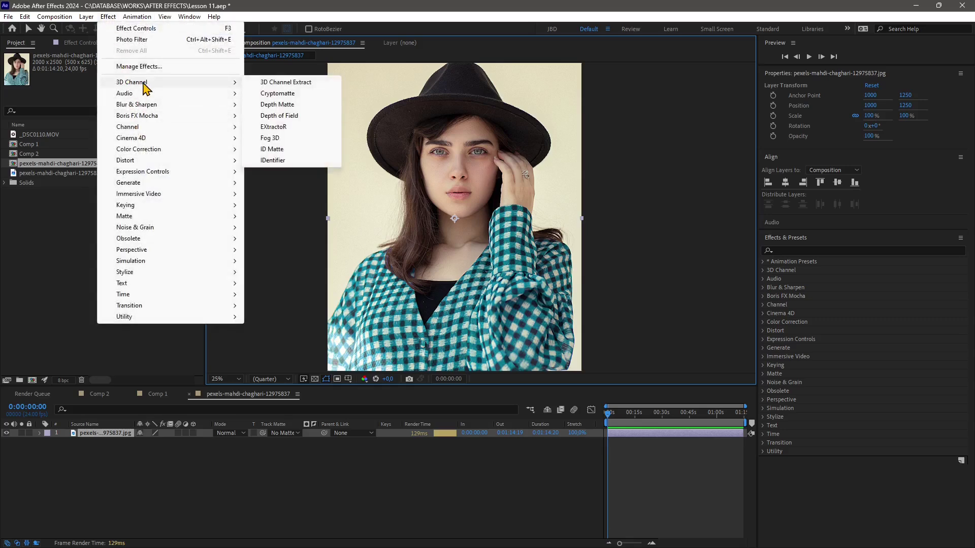
mouse_move(154, 151)
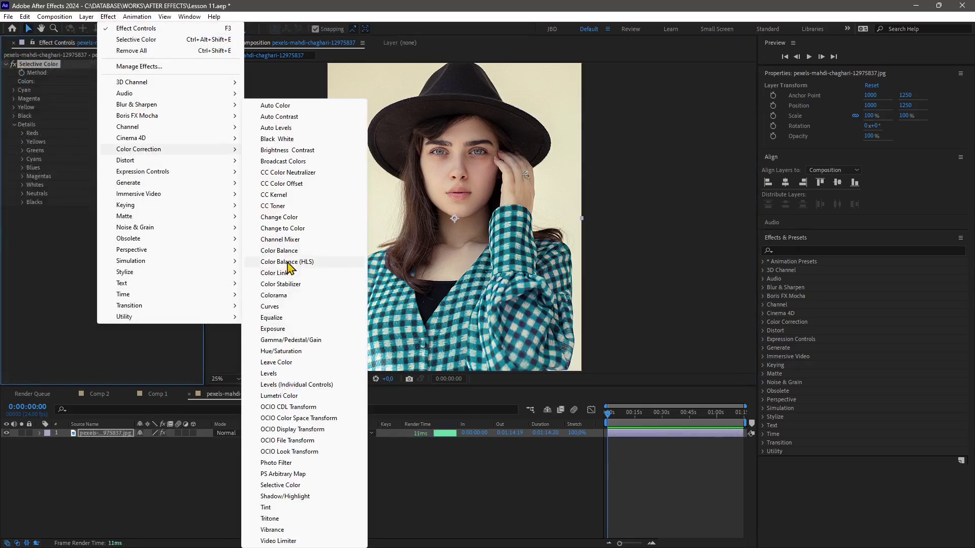
left_click(290, 229)
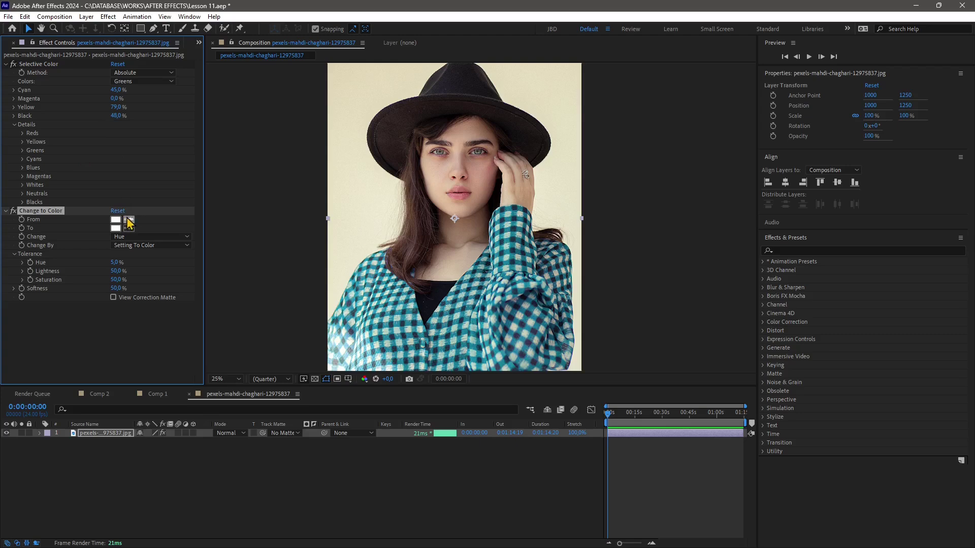
left_click(6, 64)
left_click(49, 65)
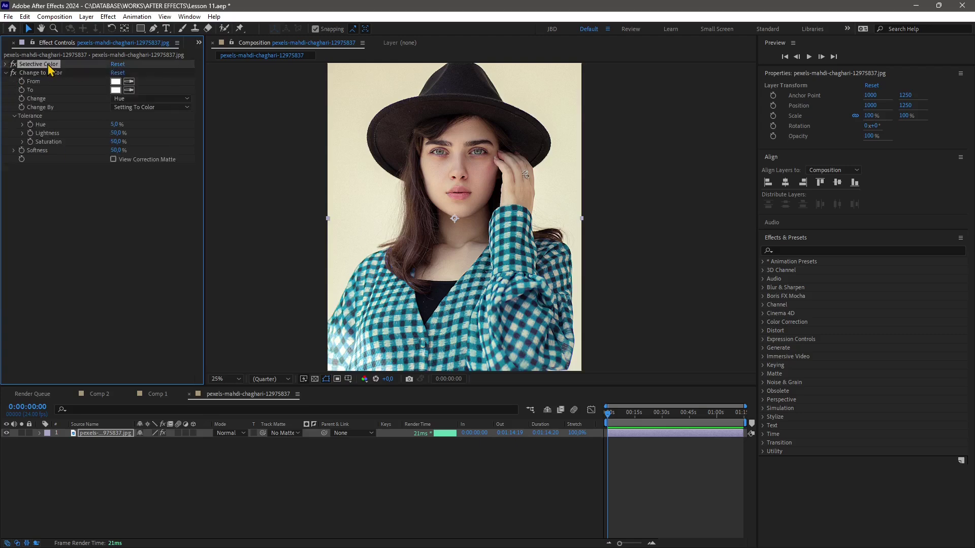
Delete Selective Color and sample the cream background as the From colour.
key("Delete")
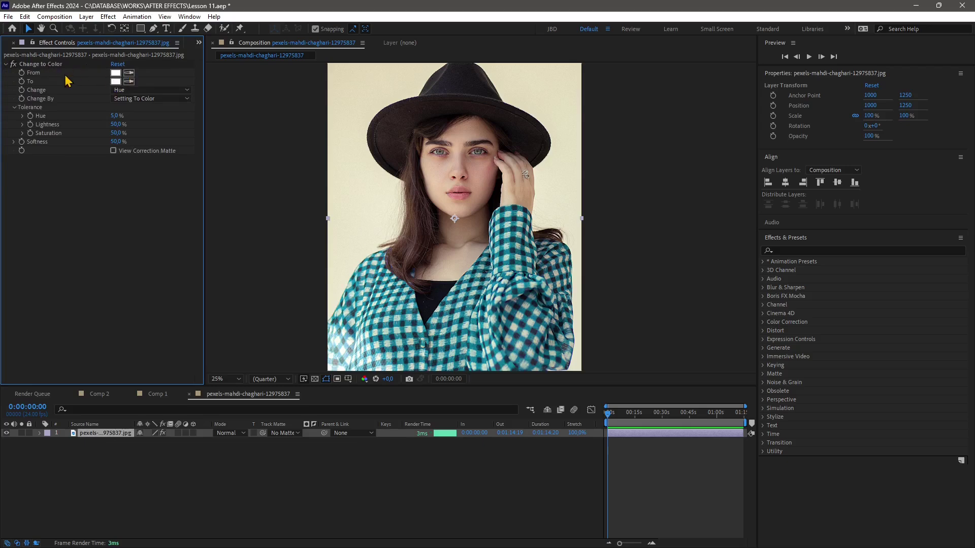
left_click(129, 73)
left_click(332, 93)
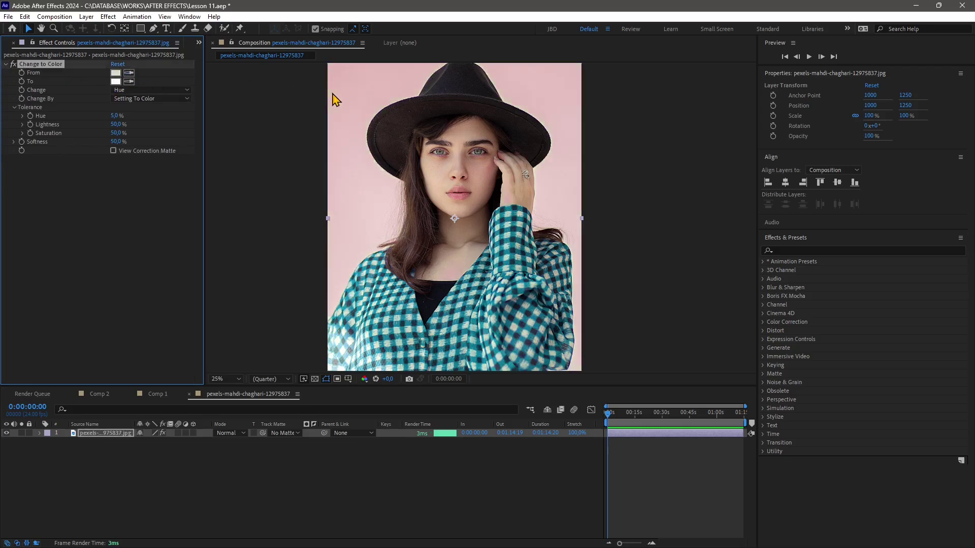
Set the To colour to a deep red and adjust the Hue tolerance.
left_click(116, 81)
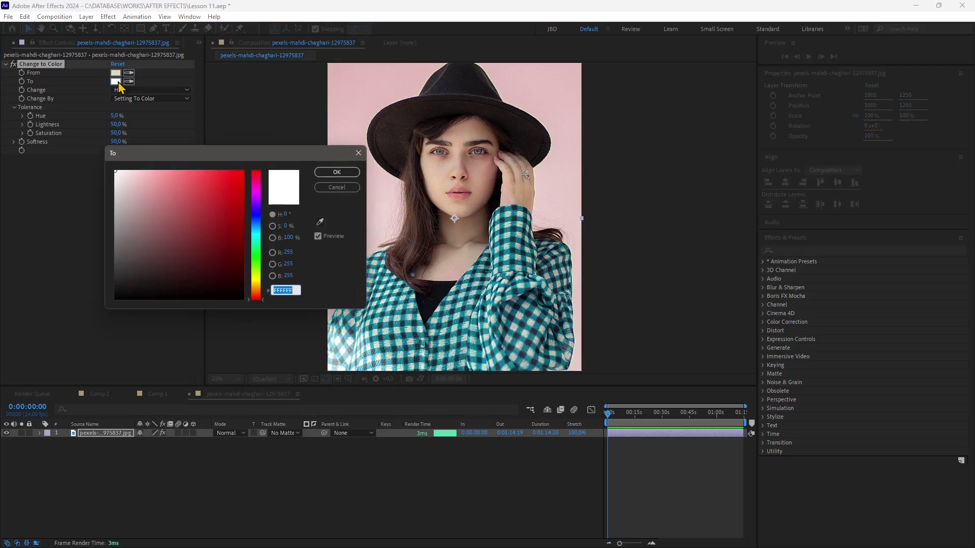
left_click(215, 204)
left_click_drag(210, 242, 224, 226)
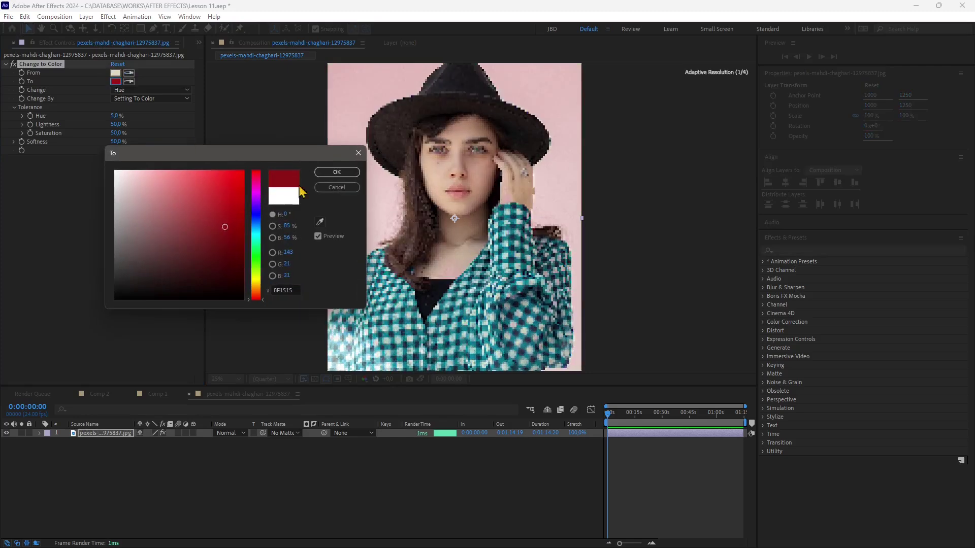
left_click(337, 172)
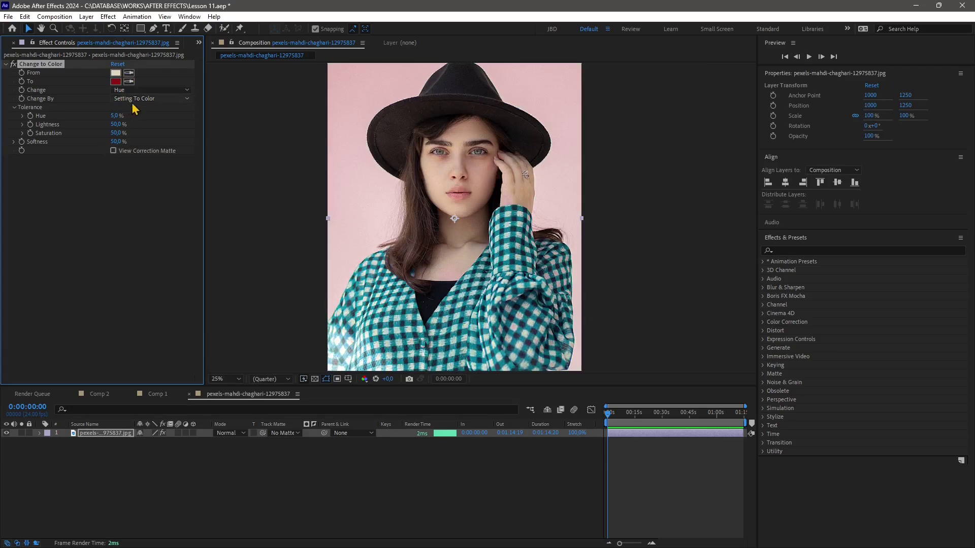
left_click_drag(115, 116, 127, 198)
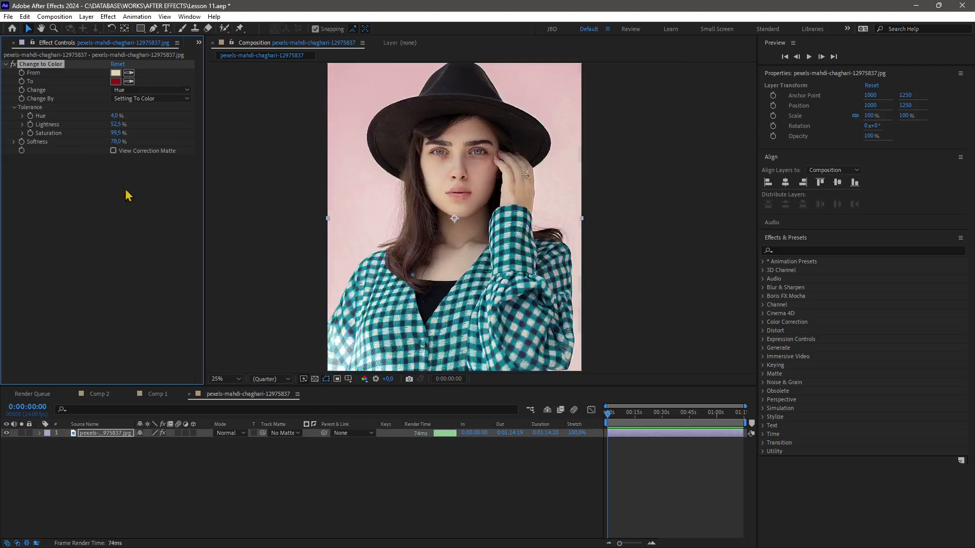
Set Change By to Transforming To Color, trying Hue & Lightness before reverting to Hue.
left_click(131, 99)
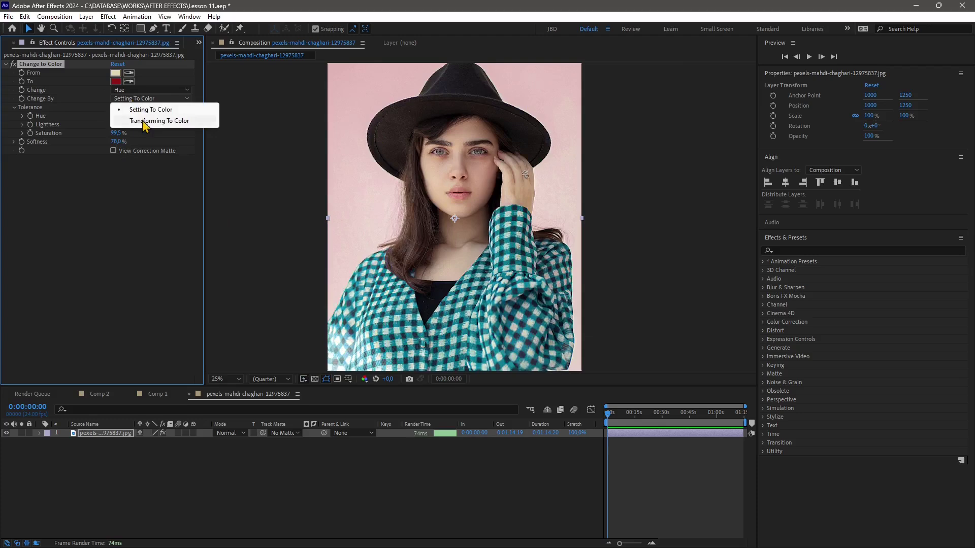
left_click(145, 122)
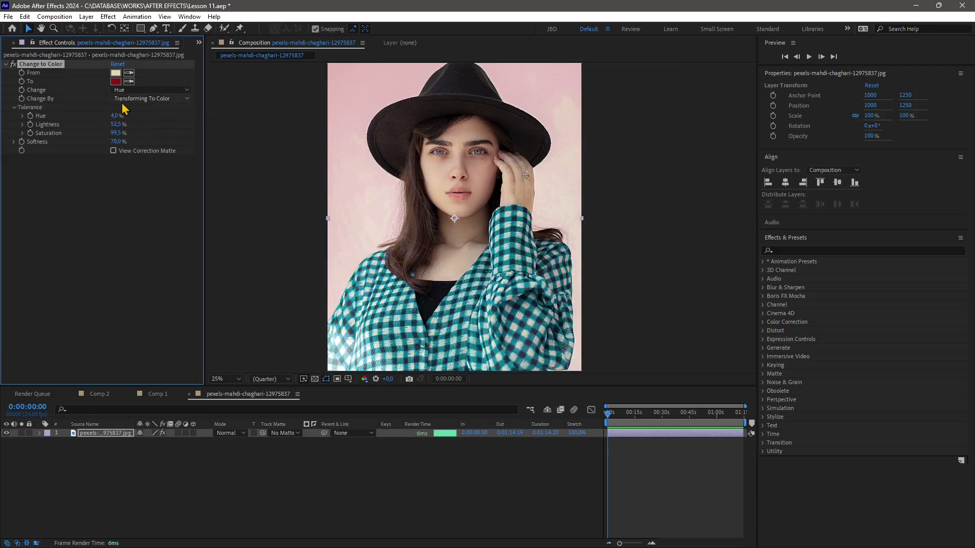
left_click(122, 91)
left_click(133, 112)
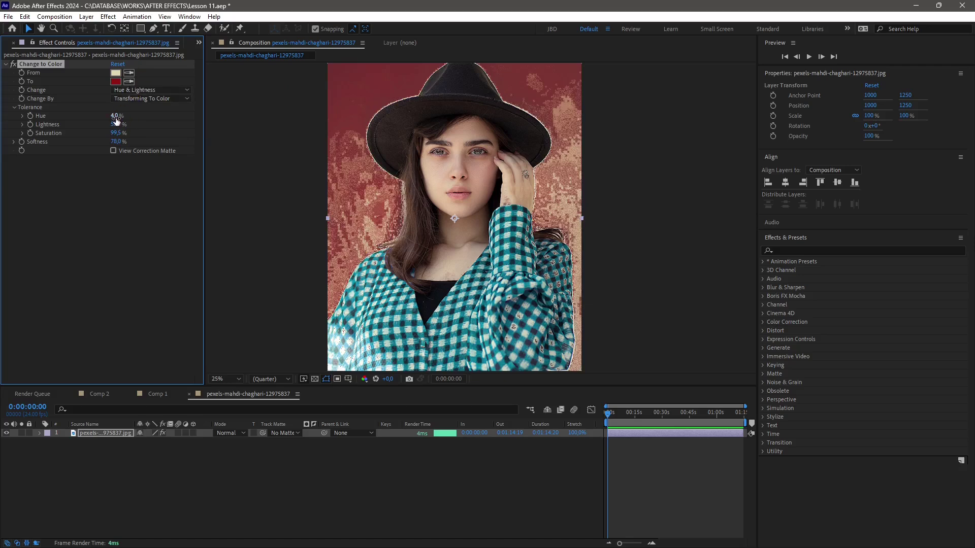
mouse_move(114, 117)
left_mouse_down()
mouse_move(103, 117)
mouse_move(119, 116)
left_mouse_up()
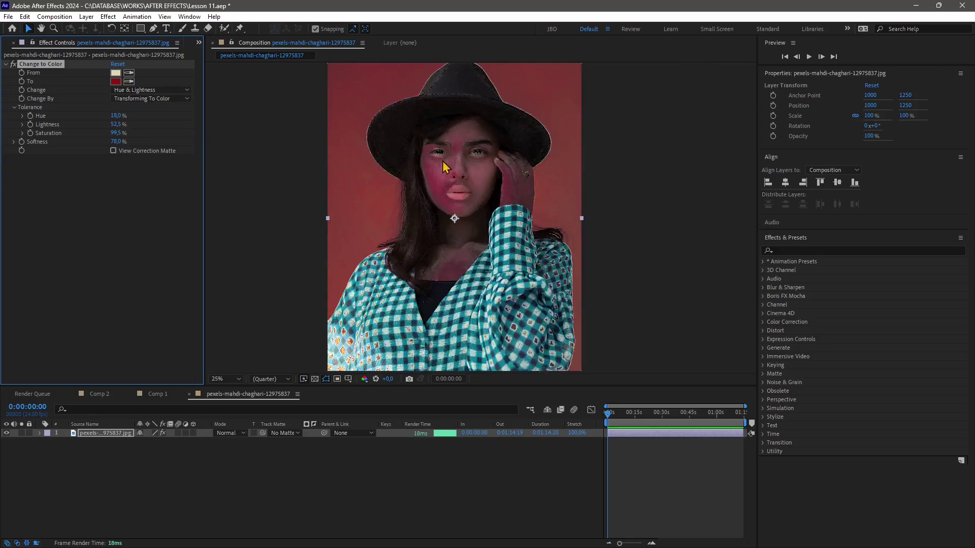
key("ctrl+z")
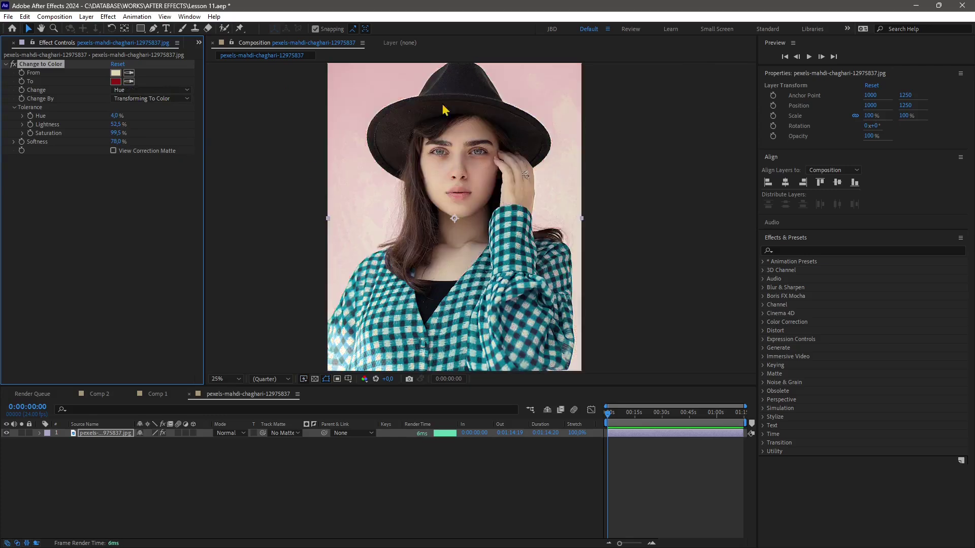
left_click(116, 82)
Change the To colour to a lighter pink and frame the face in the viewer.
left_click(157, 197)
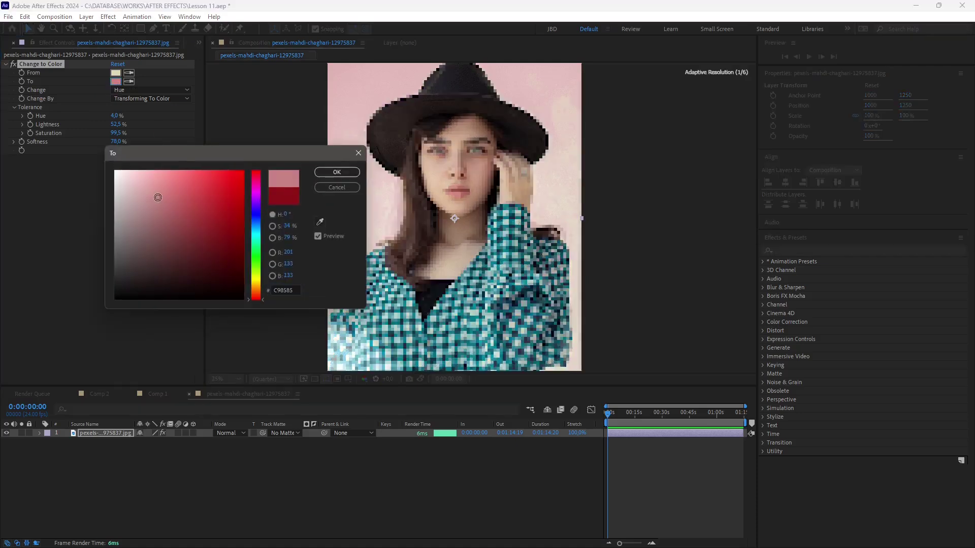
left_click(337, 173)
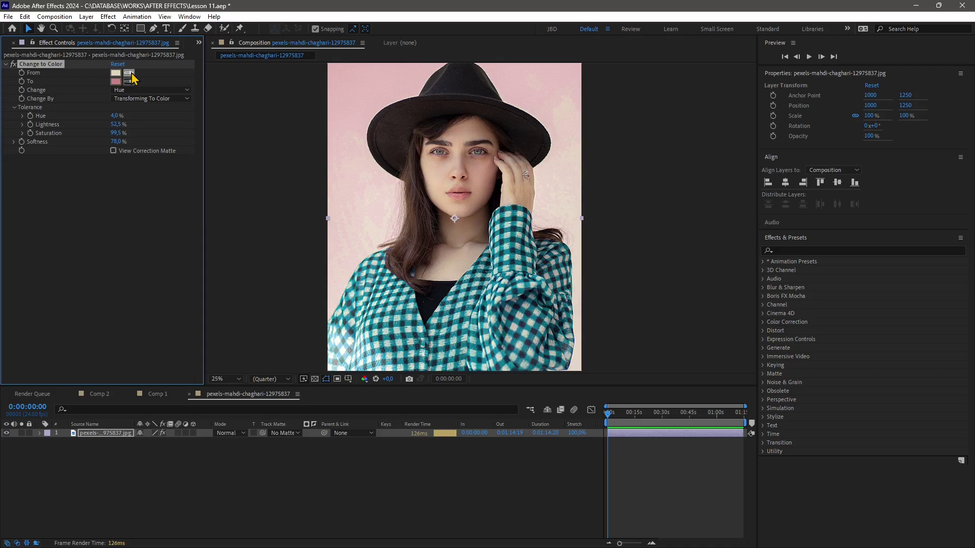
scroll(449, 106, "up", 5)
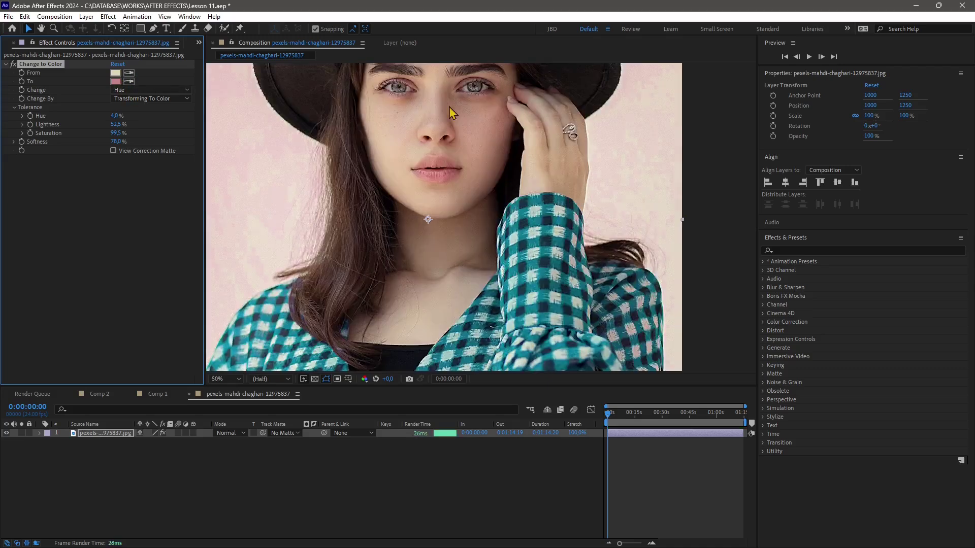
left_click_drag(411, 132, 464, 247)
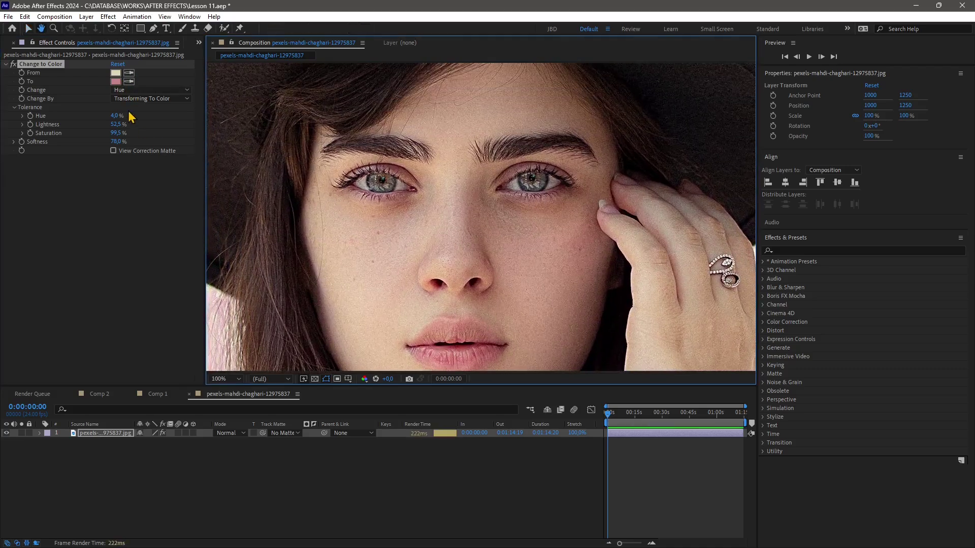
Sample the eye colour as From and set the To colour to green.
left_click(129, 73)
left_click(378, 184)
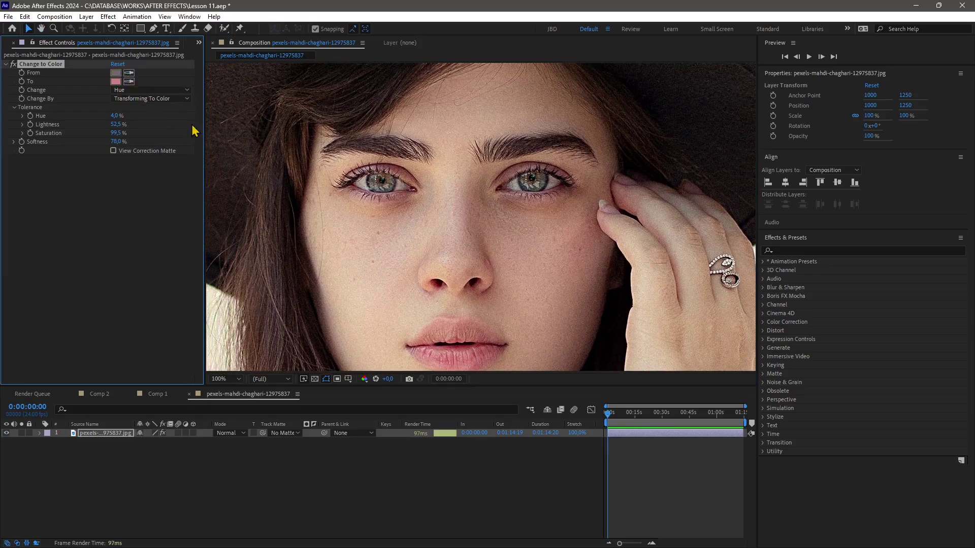
left_click(129, 73)
left_click(390, 188)
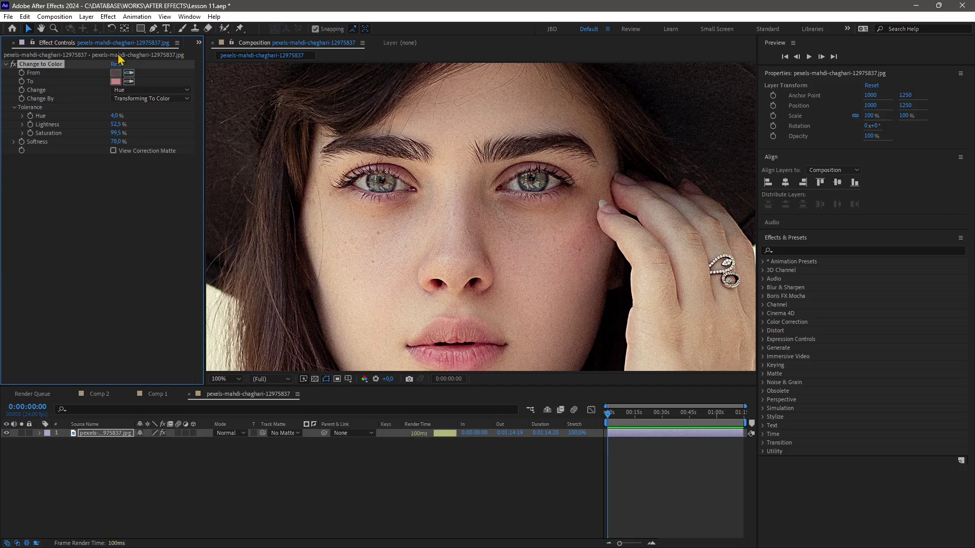
left_click(116, 81)
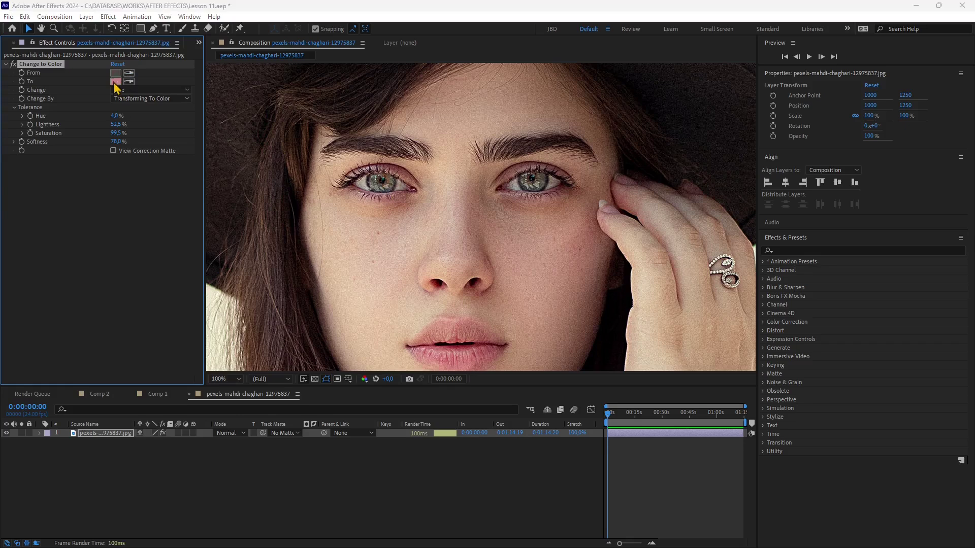
left_click(255, 235)
left_click_drag(255, 236, 259, 258)
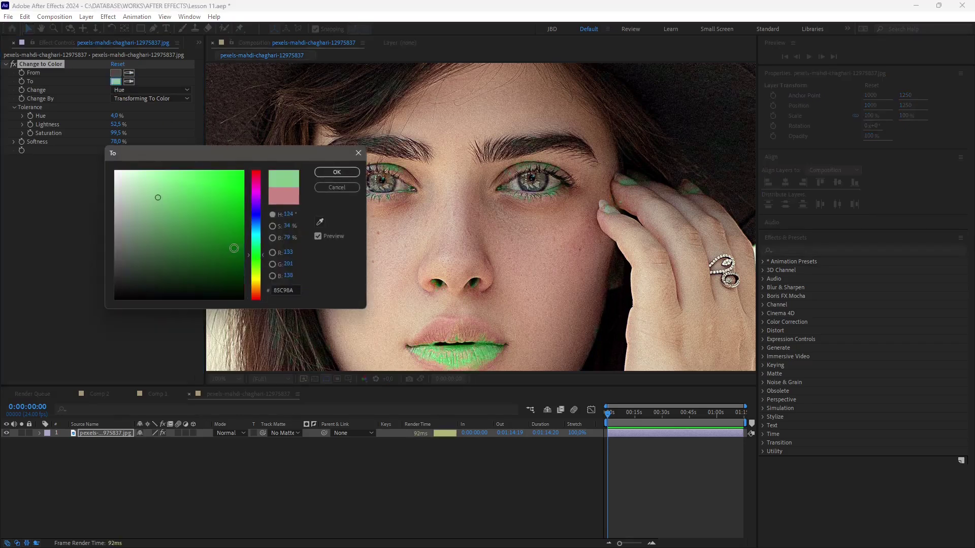
left_click(335, 172)
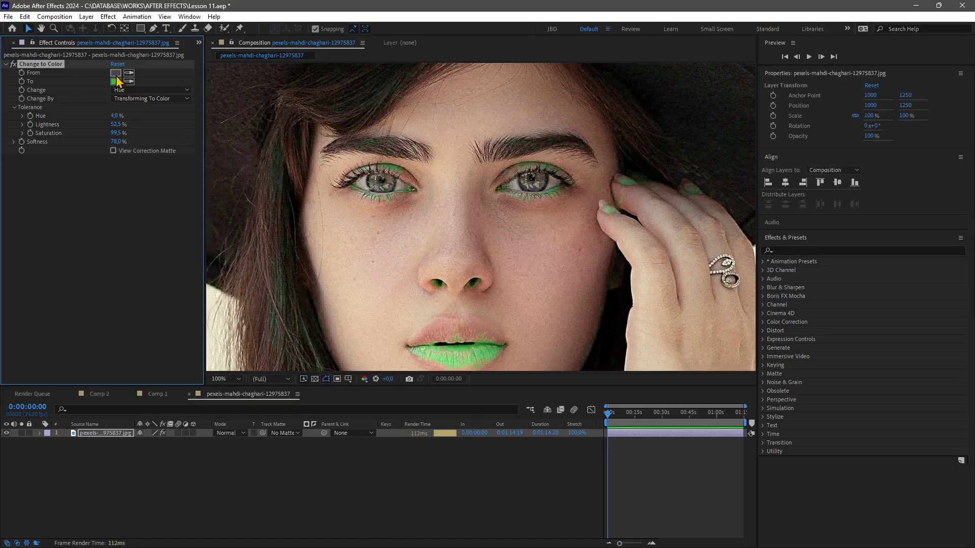
Paste a bright blue into the From colour picker so the checked shirt turns green.
left_click(116, 74)
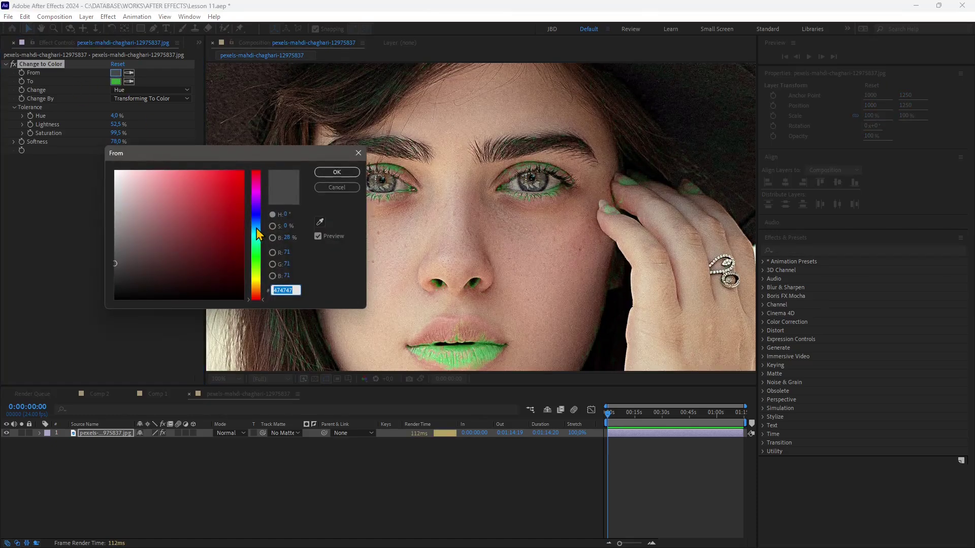
key("ctrl+v")
left_click(336, 172)
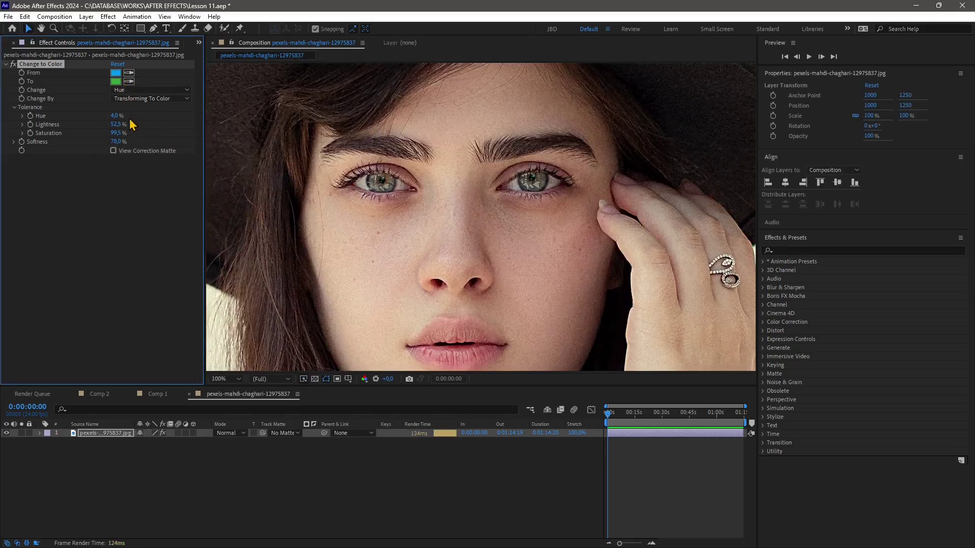
scroll(386, 175, "down", 6)
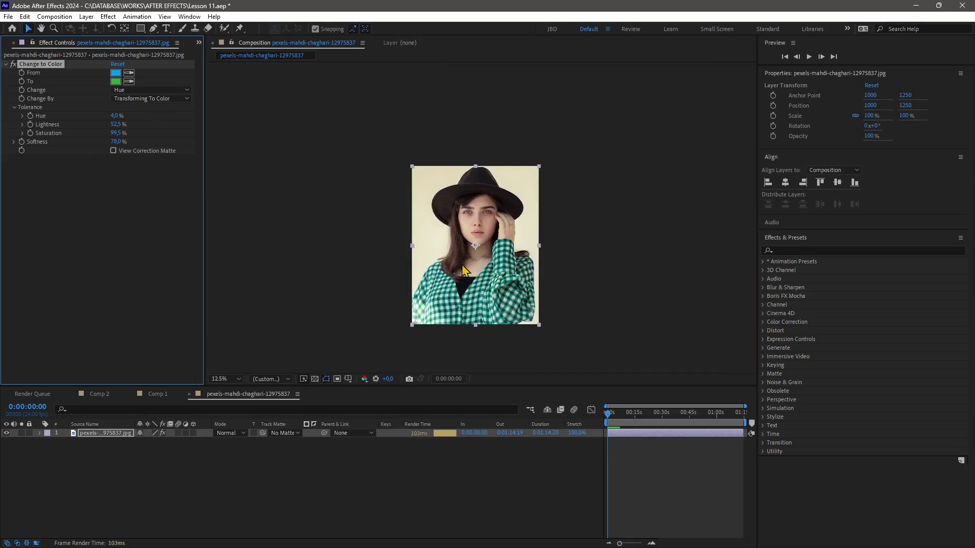
Scrub Hue and Lightness tolerance to 100%, Saturation to 70%, and Softness to 76%.
scroll(463, 271, "up", 1)
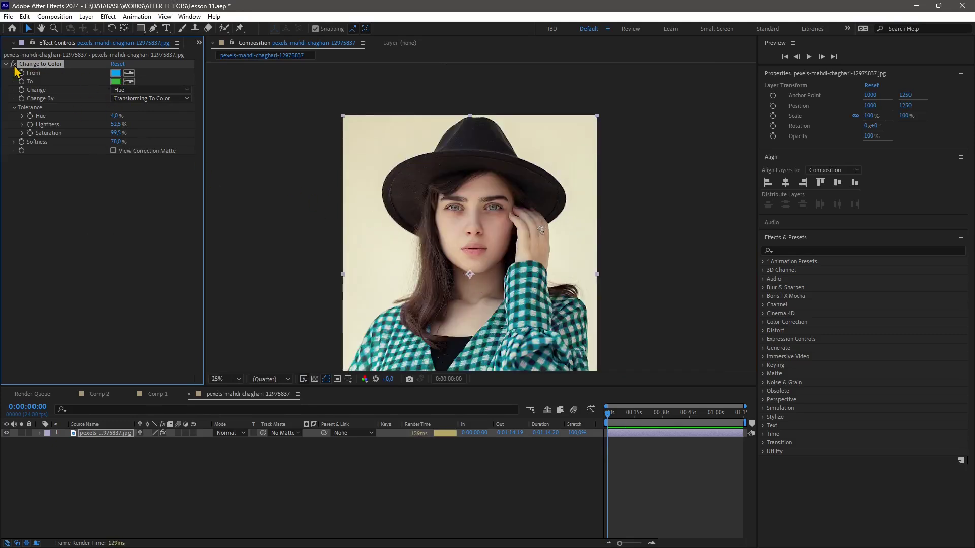
left_click_drag(112, 118, 501, 261)
scroll(485, 261, "down", 3)
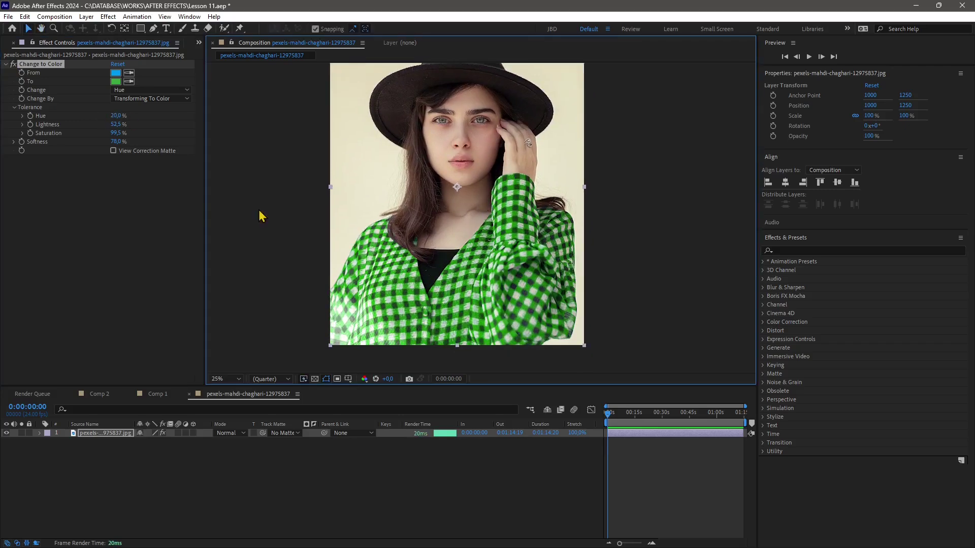
left_click_drag(119, 122, 215, 142)
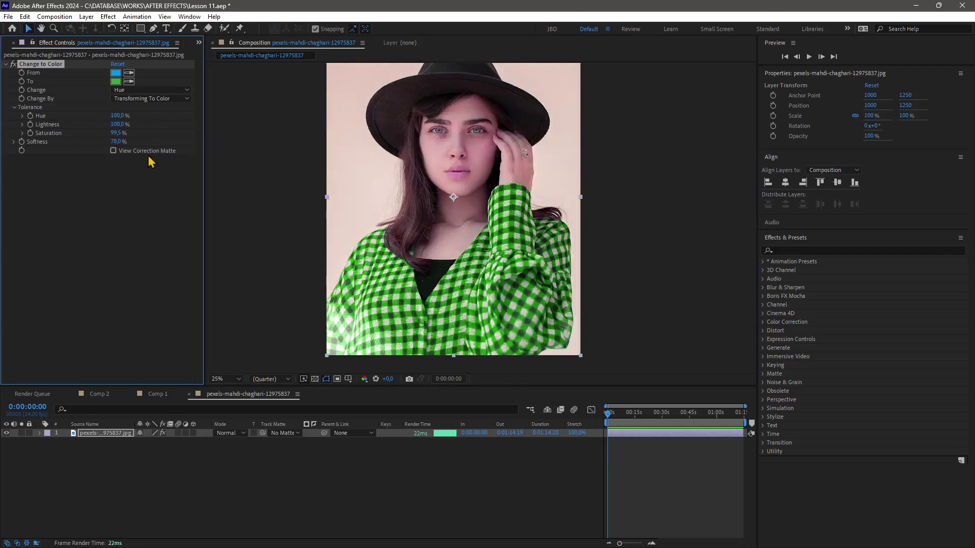
left_click_drag(120, 125, 191, 148)
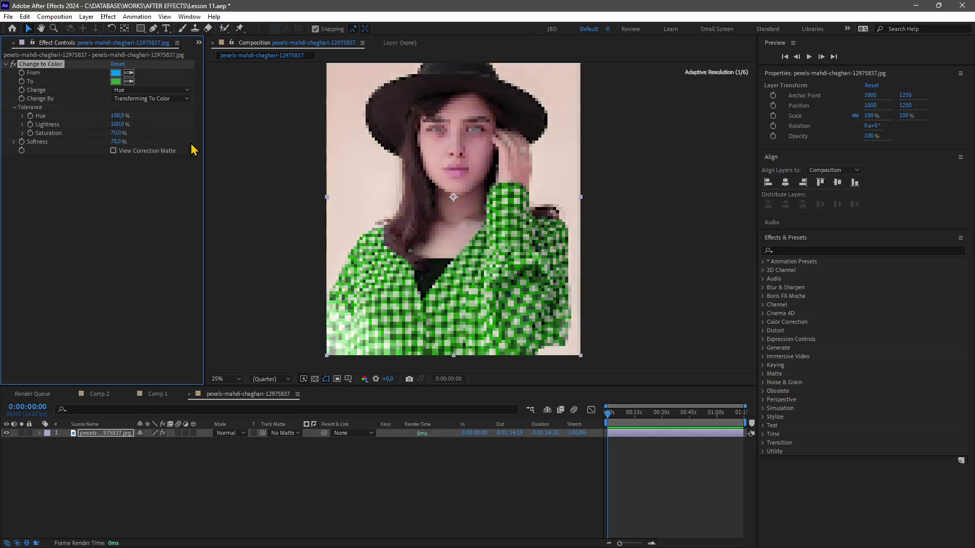
left_click_drag(116, 141, 179, 148)
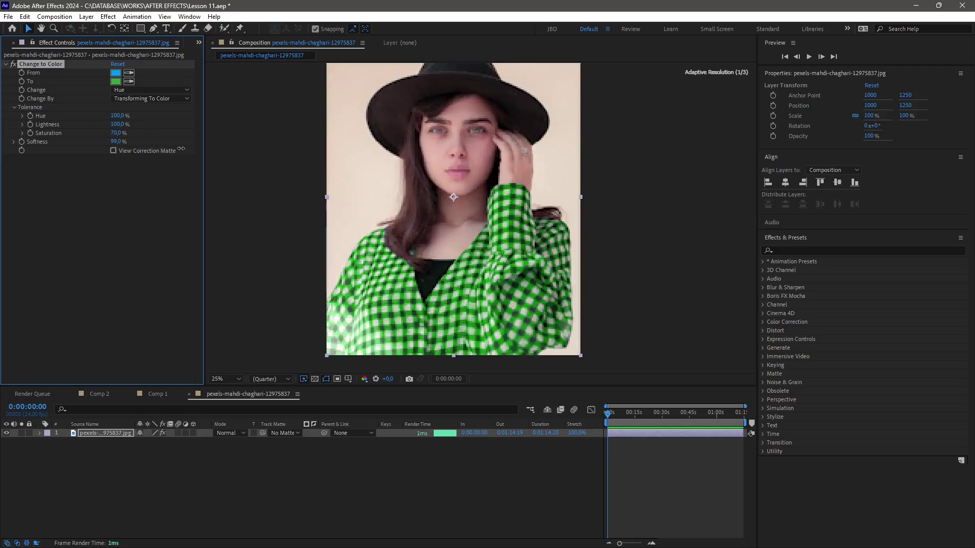
left_click_drag(119, 141, 116, 142)
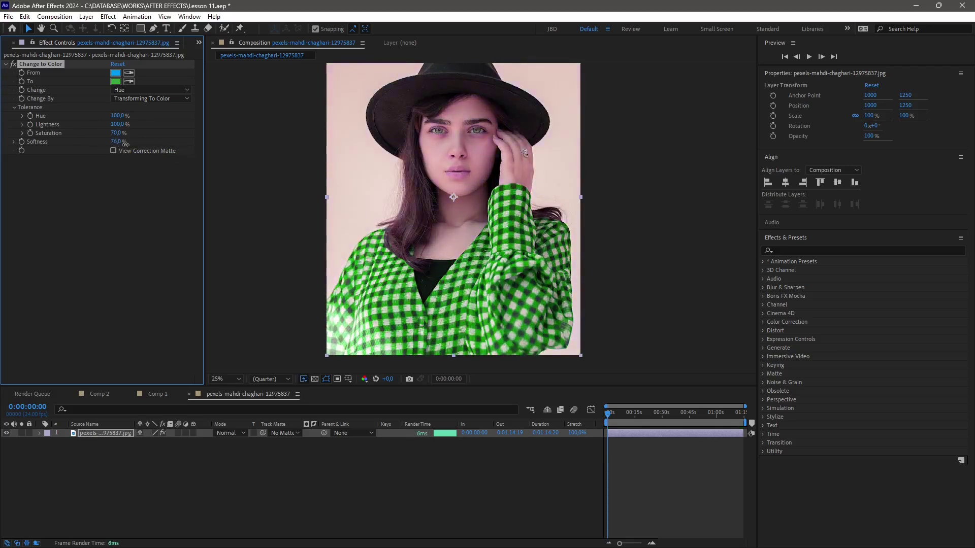
left_click(214, 207)
key("period")
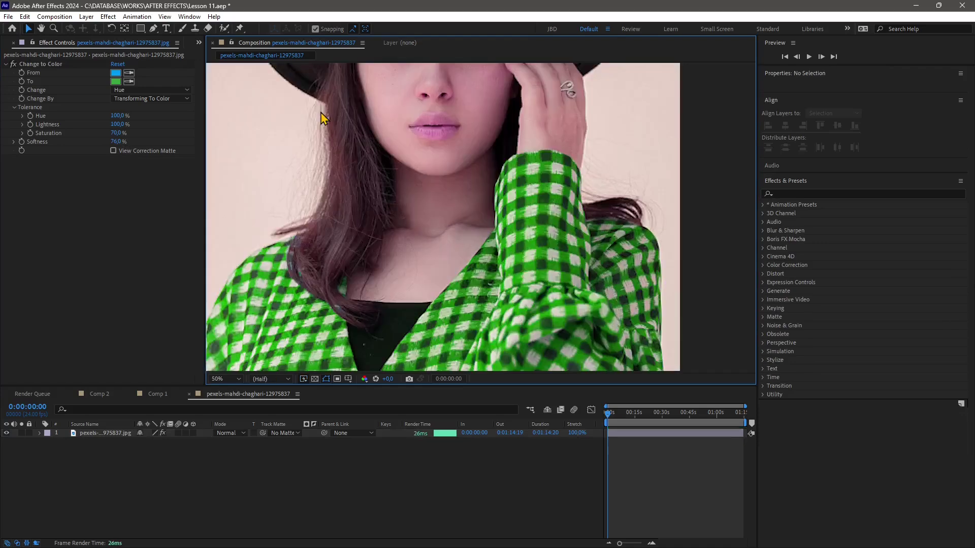
key("comma")
key("comma")
key("period")
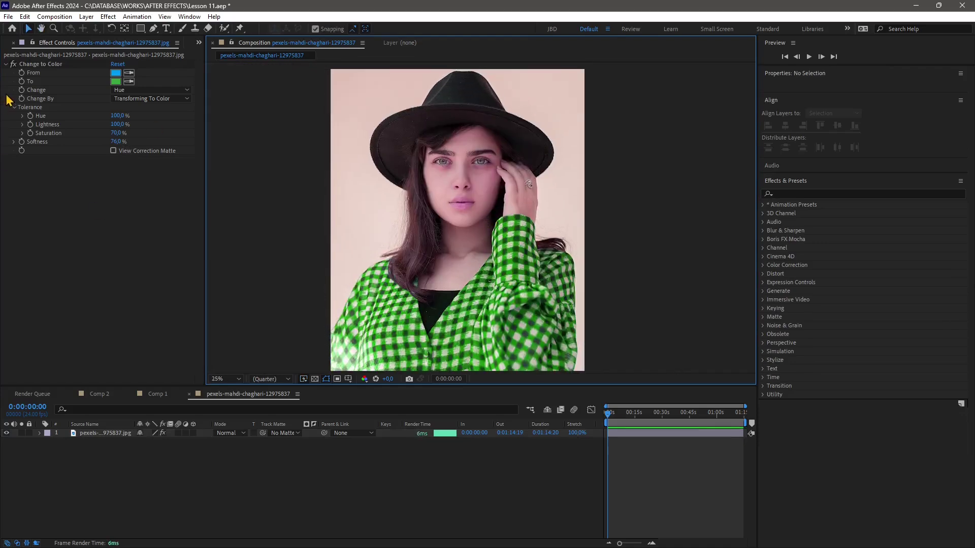
Import pexels-cottonbro-studio-5082562 as a new composition via File > Import > File.
left_click(8, 16)
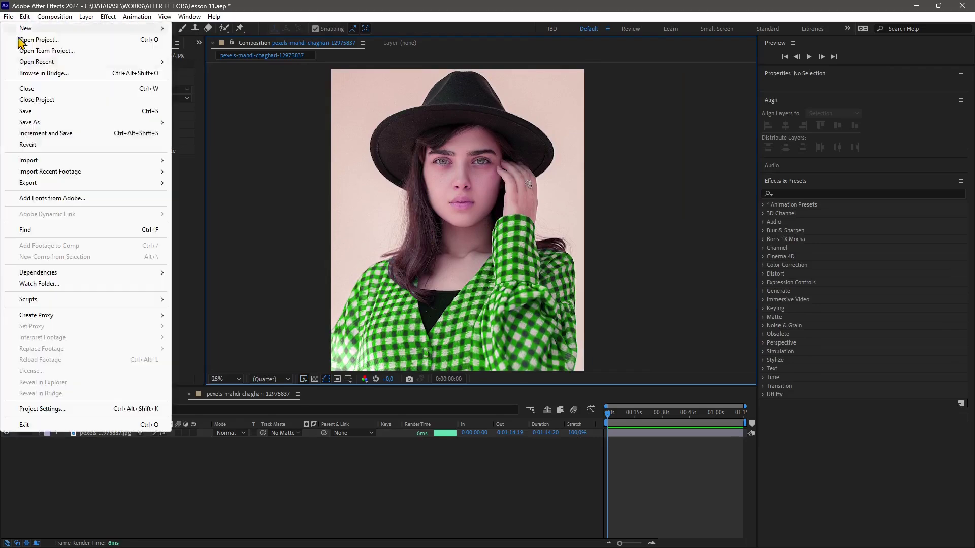
mouse_move(36, 160)
left_click(238, 161)
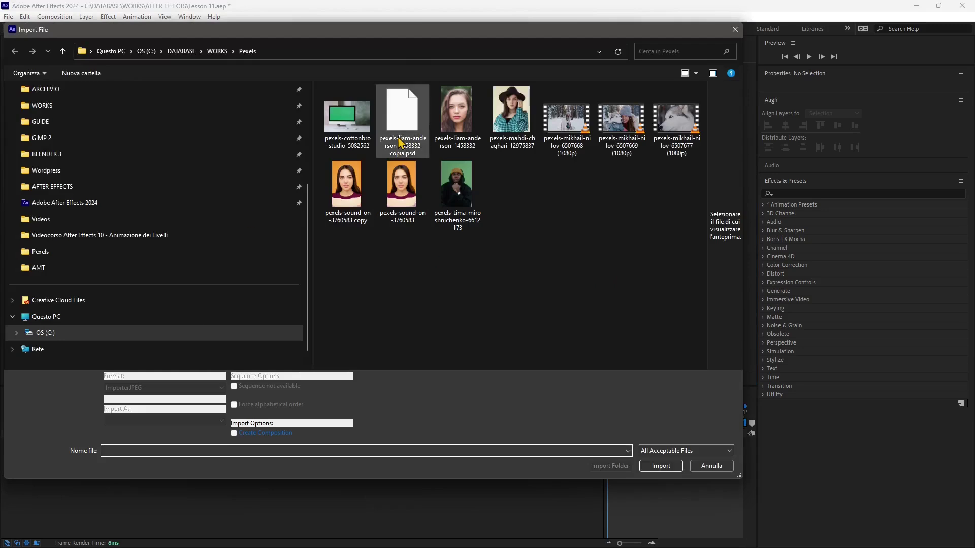
left_click(348, 120)
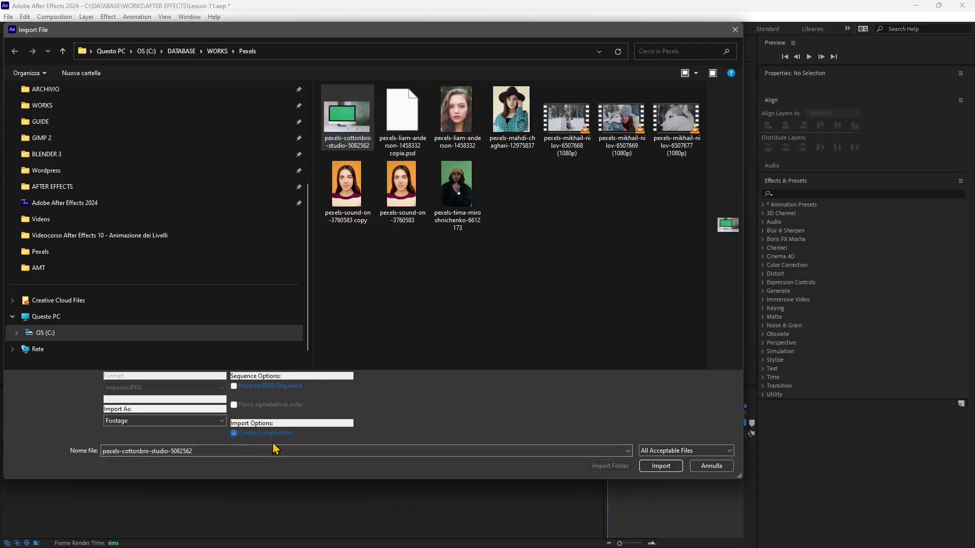
left_click(660, 465)
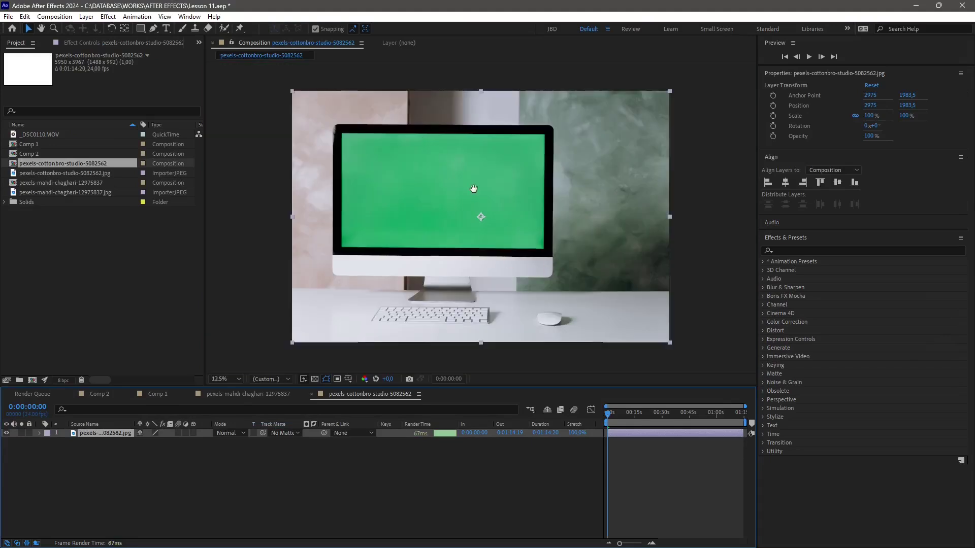
Apply Keylight (1.2) to the iMac photo and sample its green screen as Screen Colour.
left_click_drag(474, 188, 478, 190)
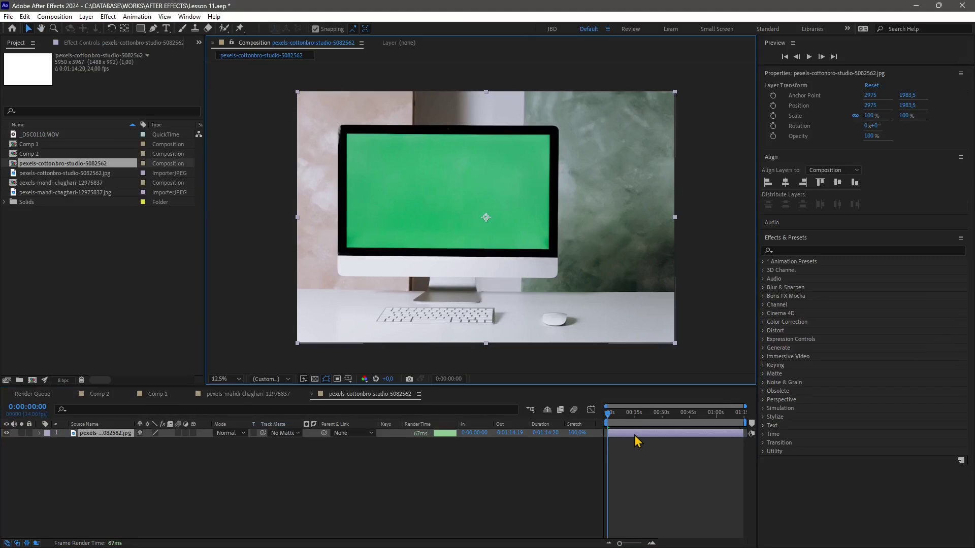
left_click(800, 249)
type("k")
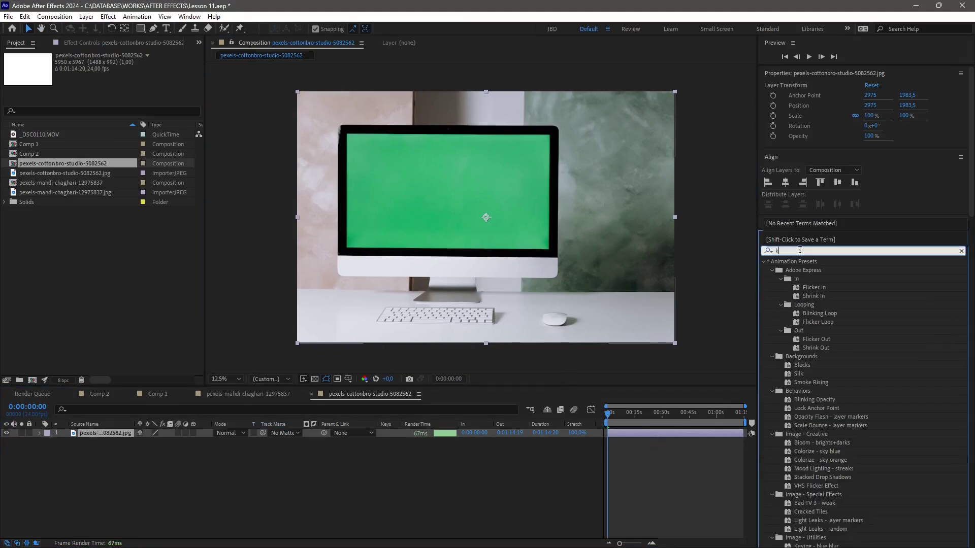
type("eyli")
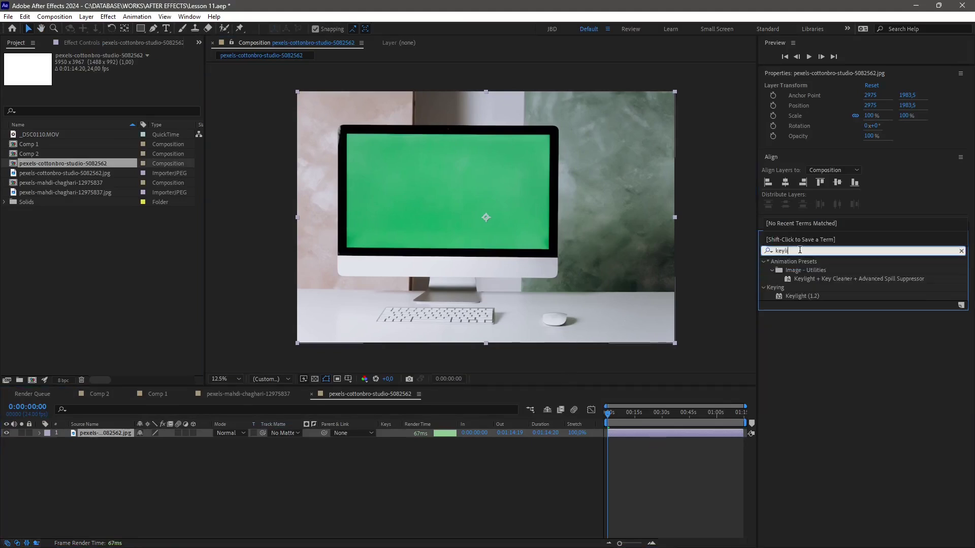
type("ght")
left_click_drag(793, 298, 521, 231)
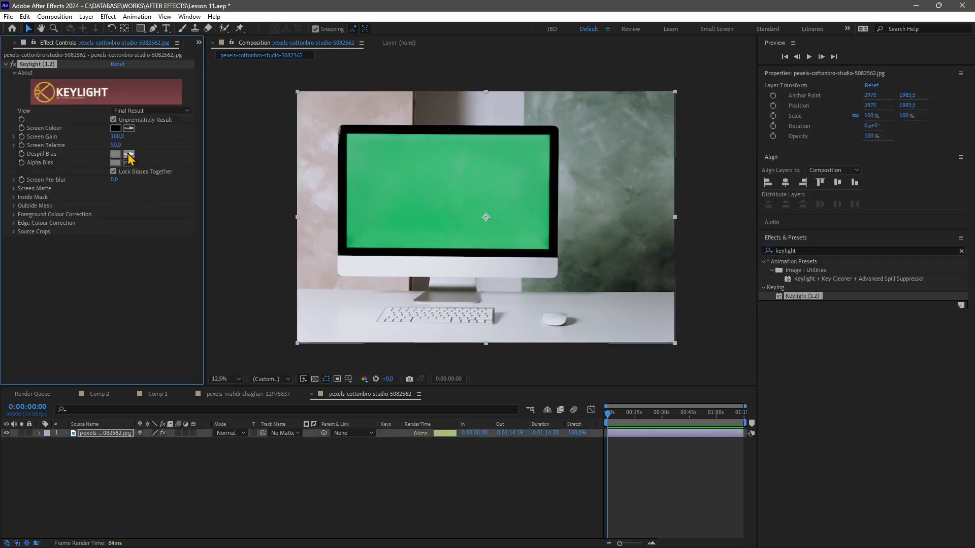
left_click(129, 127)
left_click(451, 158)
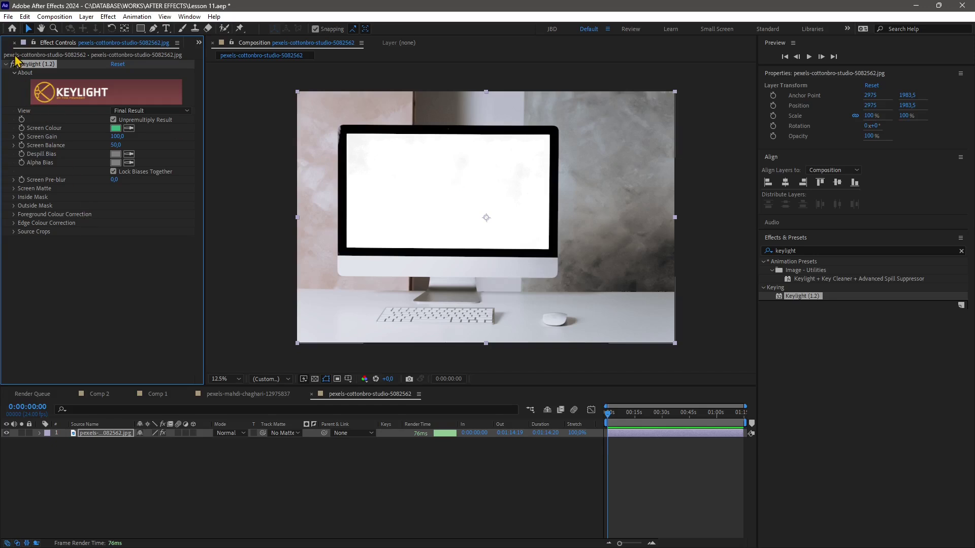
Add Comp 1 from the Project panel beneath the monitor photo, starting at 0:00.
left_click(198, 42)
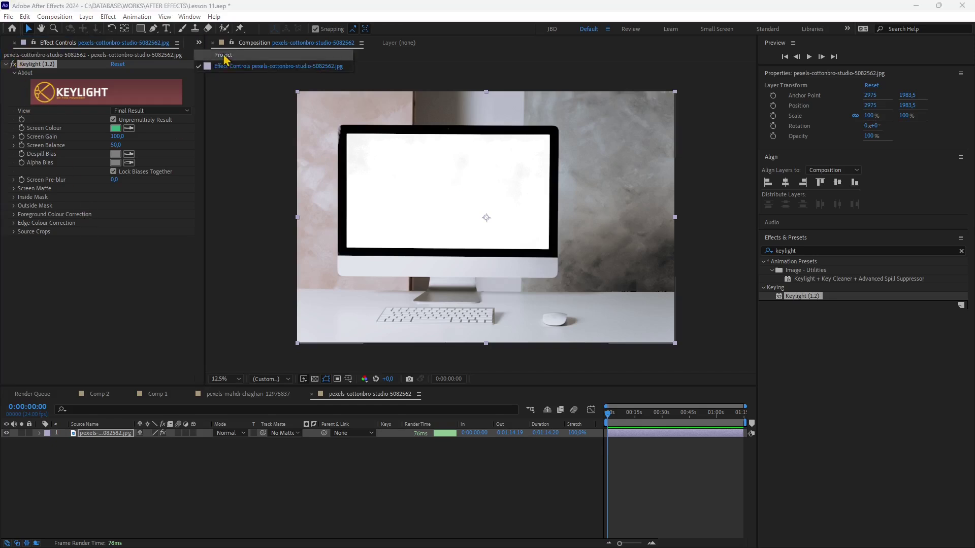
left_click(227, 58)
left_click(29, 154)
left_click(30, 145)
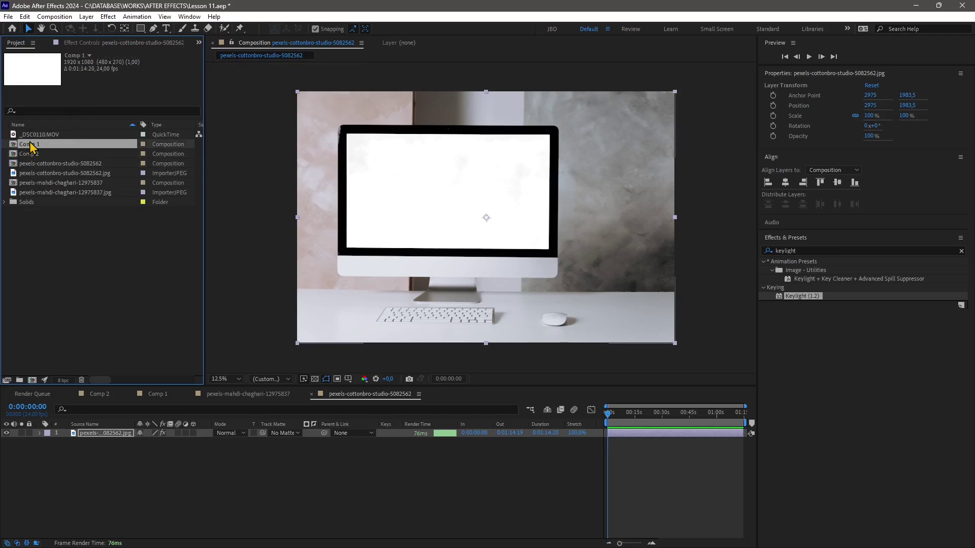
left_click_drag(15, 149, 611, 450)
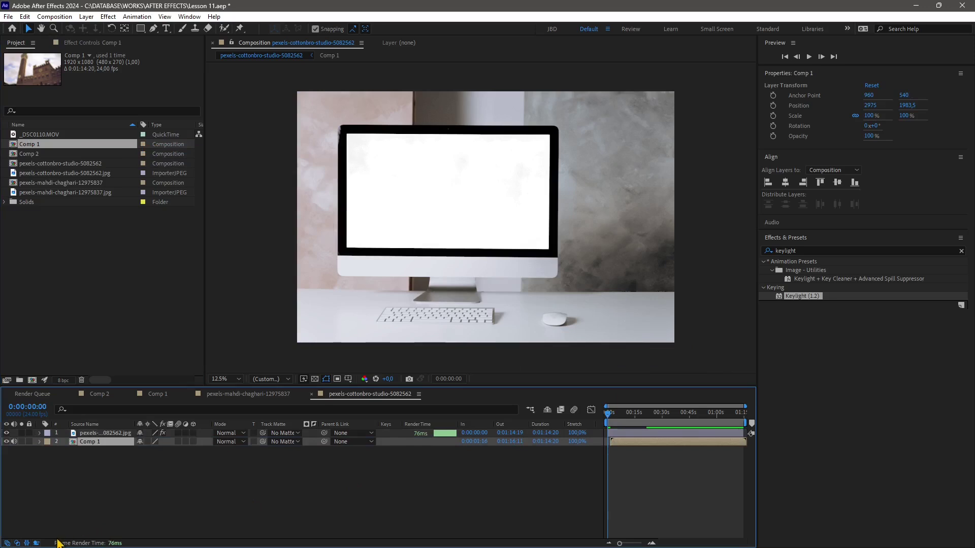
left_click(36, 544)
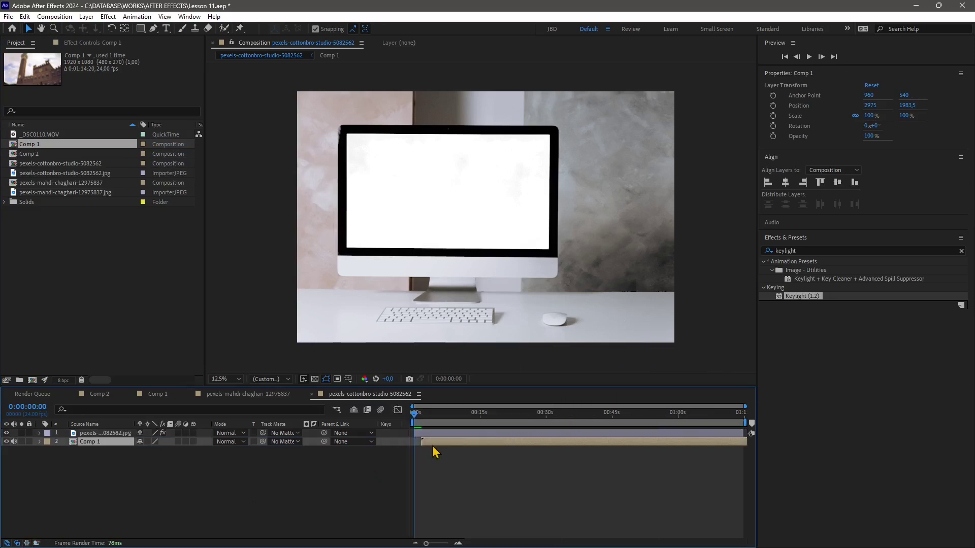
left_click_drag(435, 447, 428, 447)
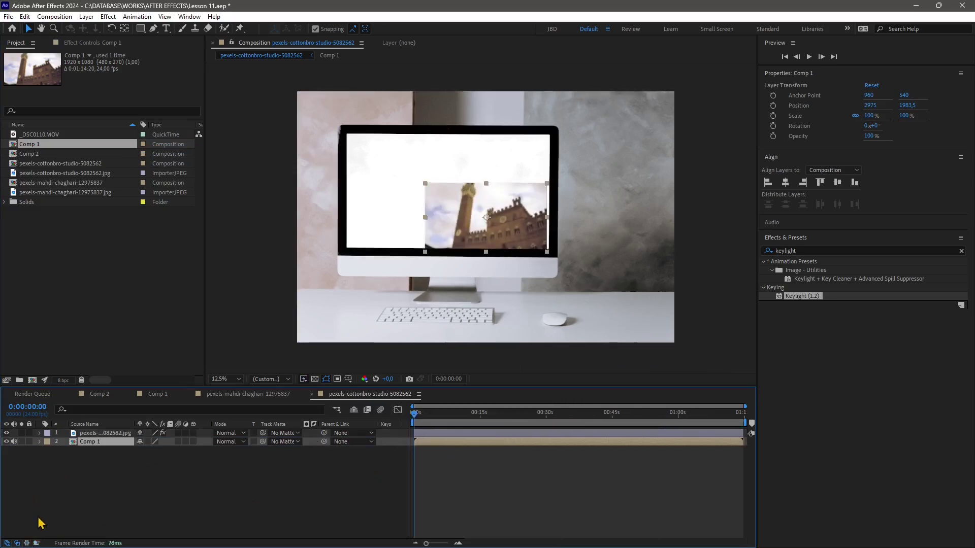
left_click(18, 543)
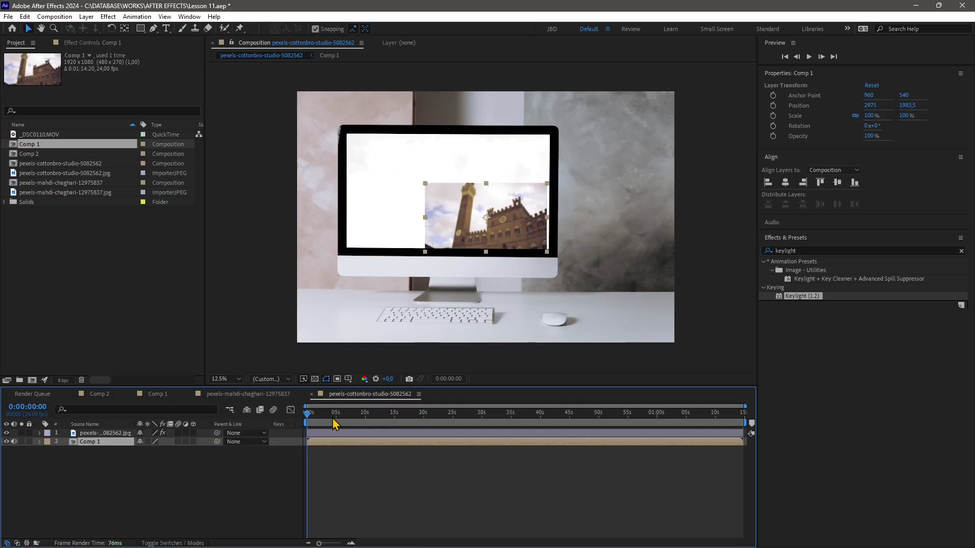
mouse_move(311, 424)
left_mouse_down()
mouse_move(360, 424)
mouse_move(307, 424)
left_mouse_up()
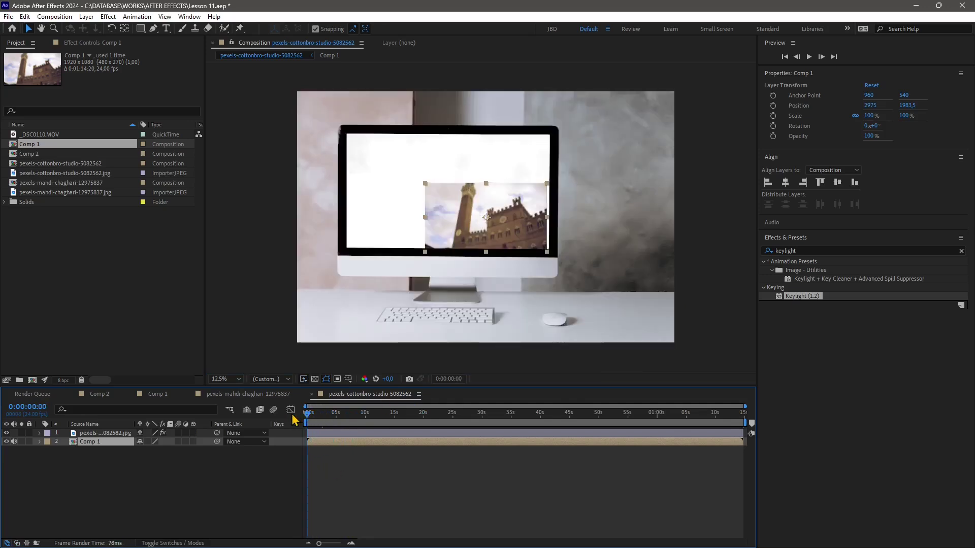
Centre Comp 1 on the monitor screen and scale it up to 175%.
left_click(324, 435)
left_click_drag(308, 421, 307, 420)
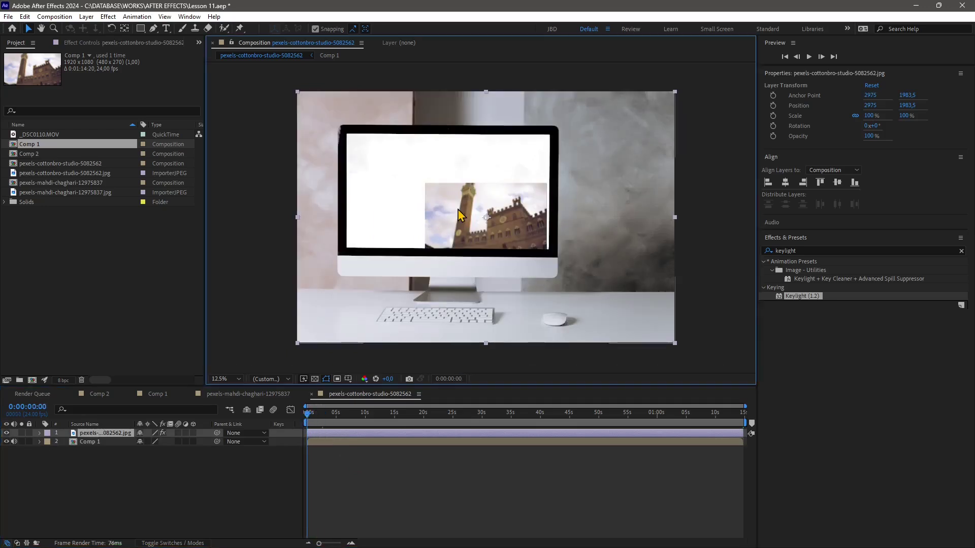
left_click(311, 417)
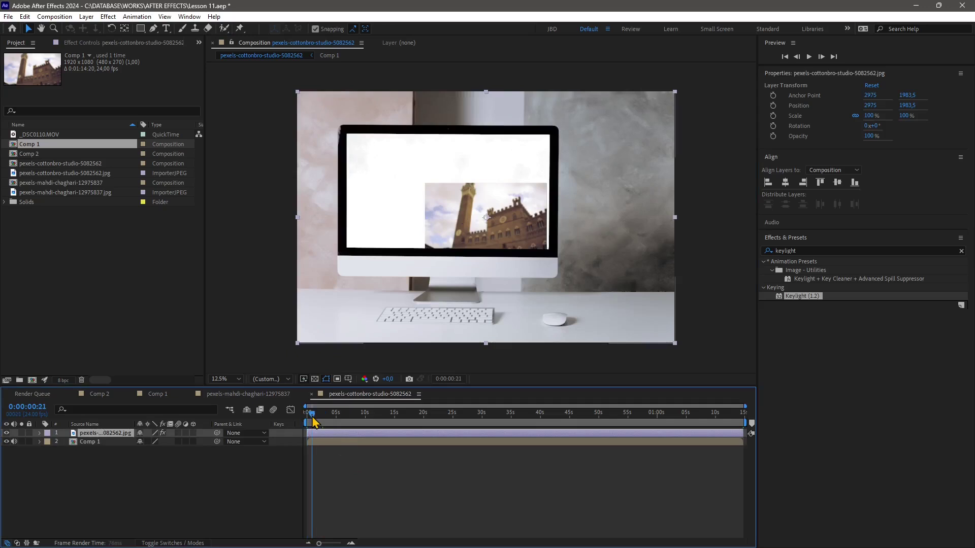
left_click(334, 443)
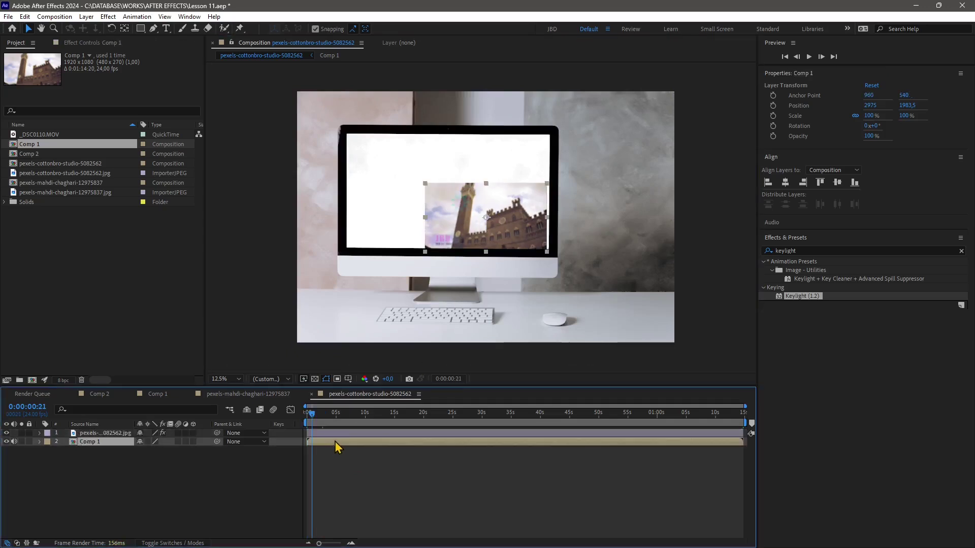
left_click_drag(492, 223, 457, 196)
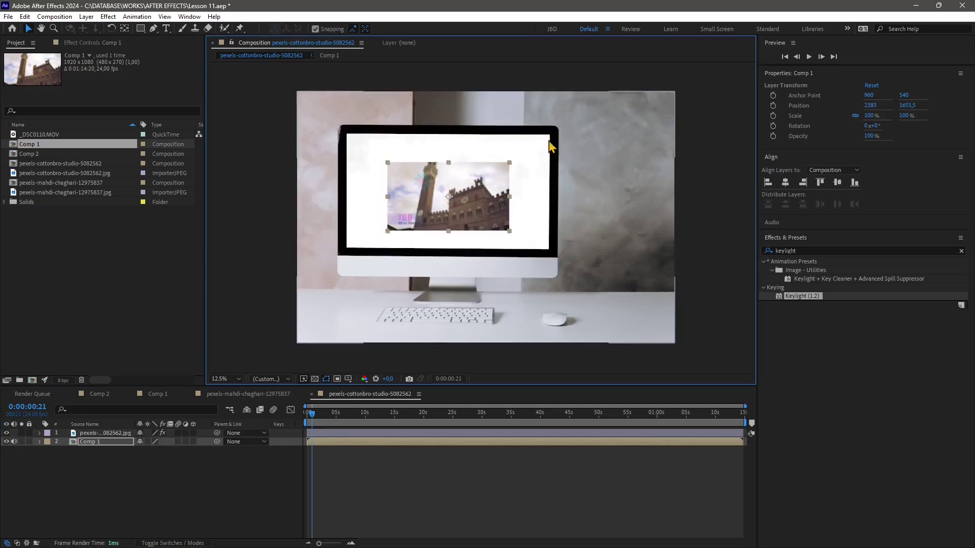
left_click_drag(387, 163, 343, 139)
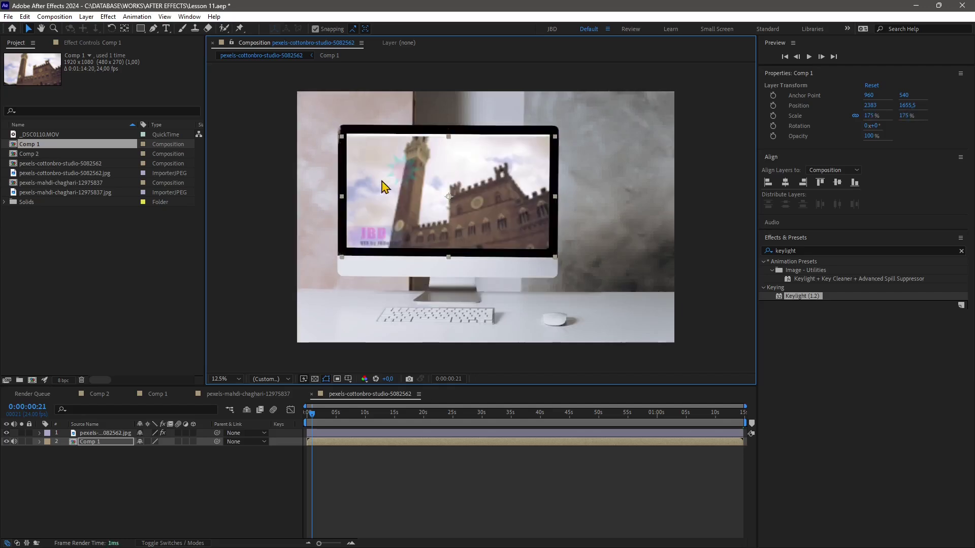
mouse_move(374, 187)
left_mouse_down()
mouse_move(391, 183)
mouse_move(376, 183)
left_mouse_up()
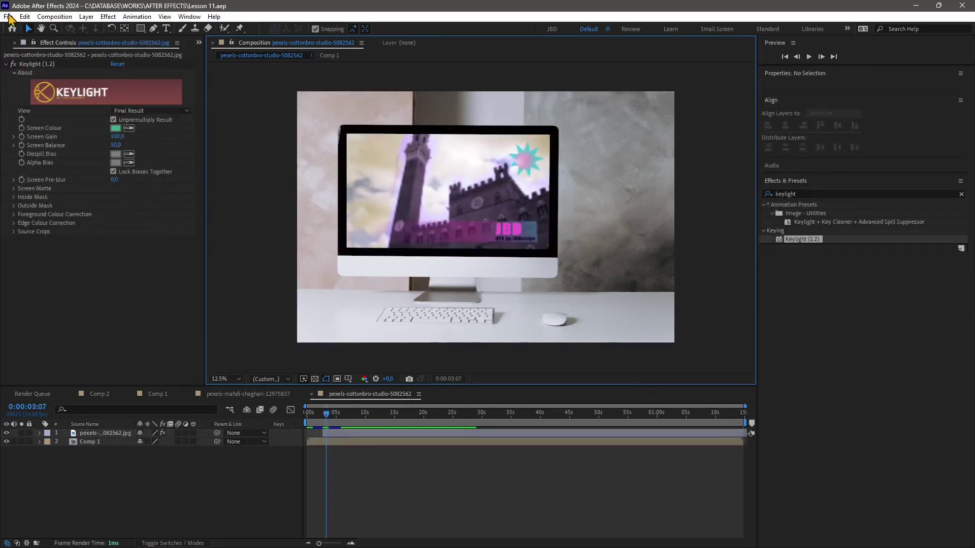
Import pexels-tima-miroshnichenko-6612173 and return to the pexels-cottonbro-studio-5082562 timeline.
left_click(9, 16)
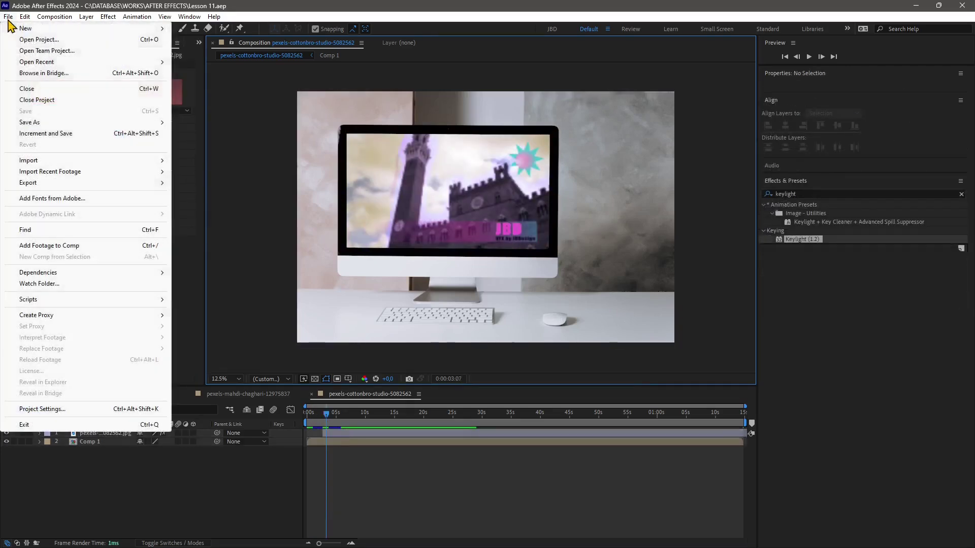
mouse_move(51, 160)
left_click(227, 162)
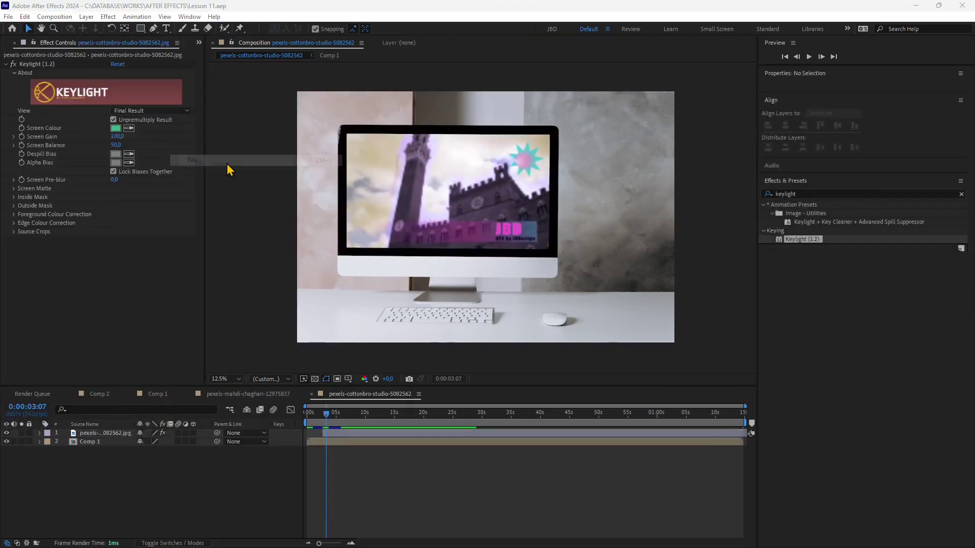
left_click(463, 185)
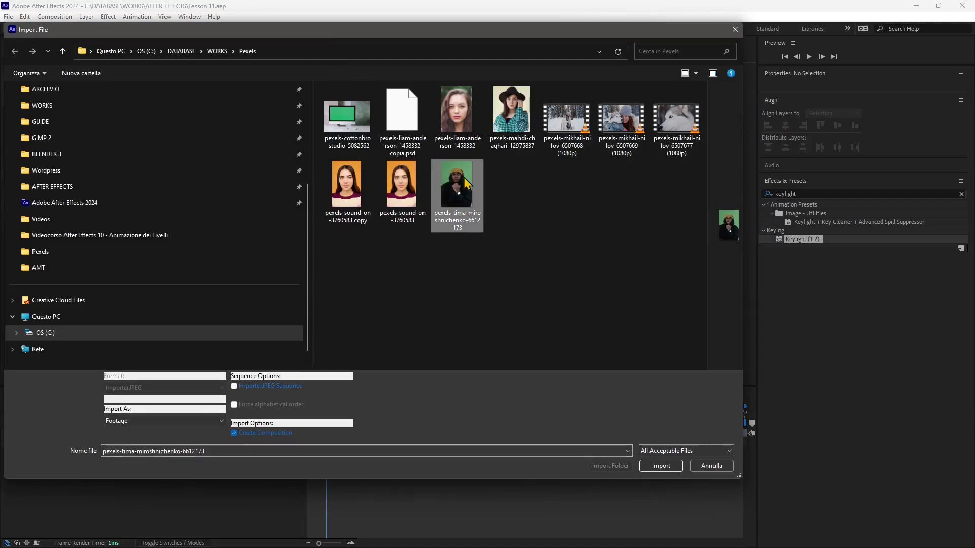
left_click(671, 465)
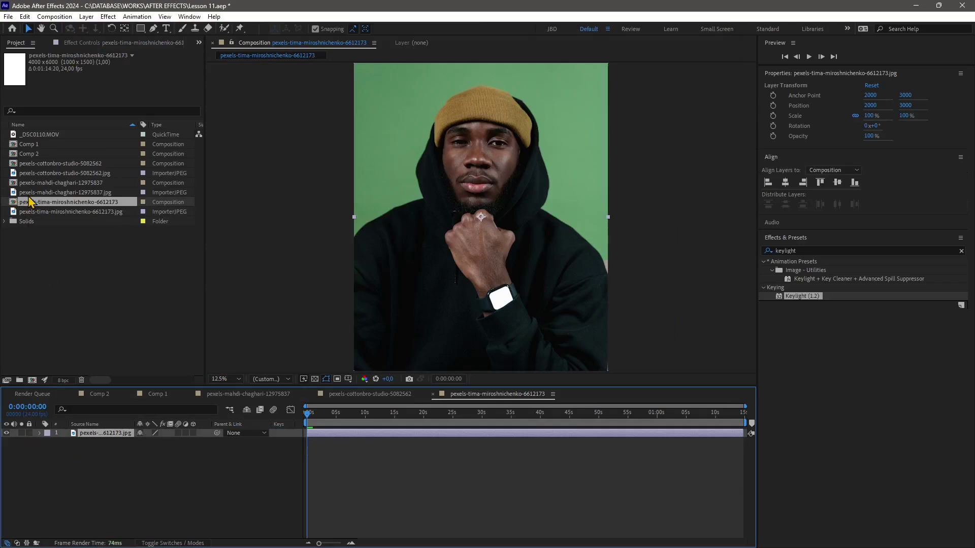
left_click(352, 396)
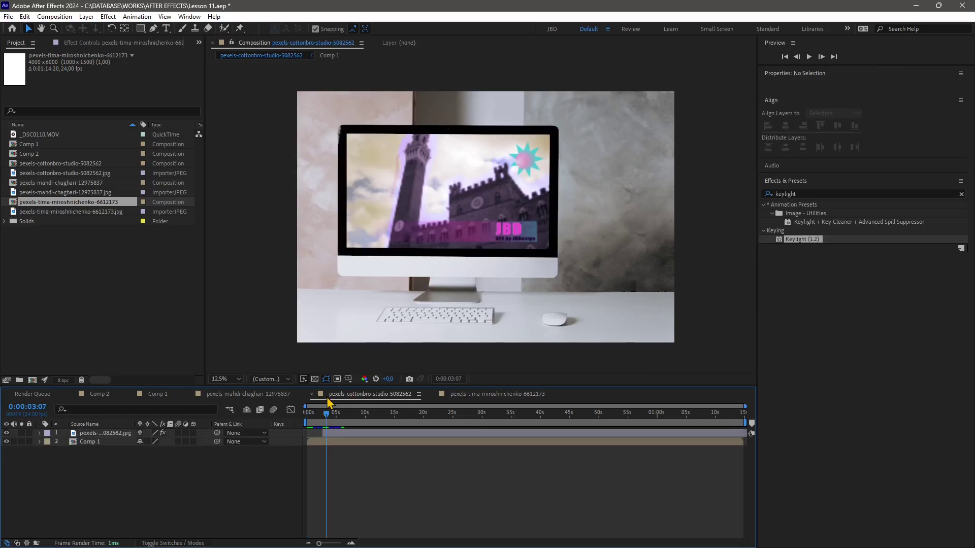
Add the portrait photo to the monitor composition and extend it to about 19 seconds.
left_click(35, 211)
left_click_drag(29, 217, 547, 295)
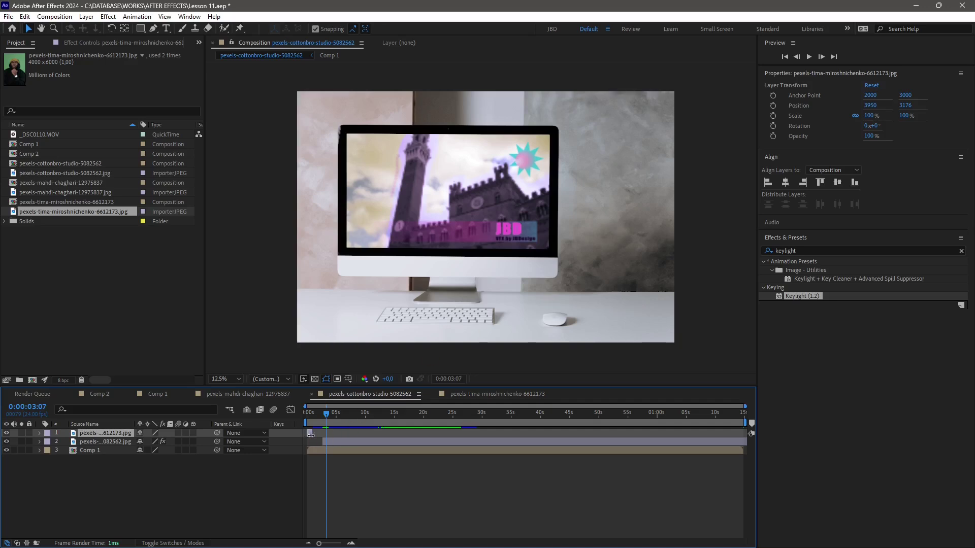
left_click_drag(310, 434, 415, 434)
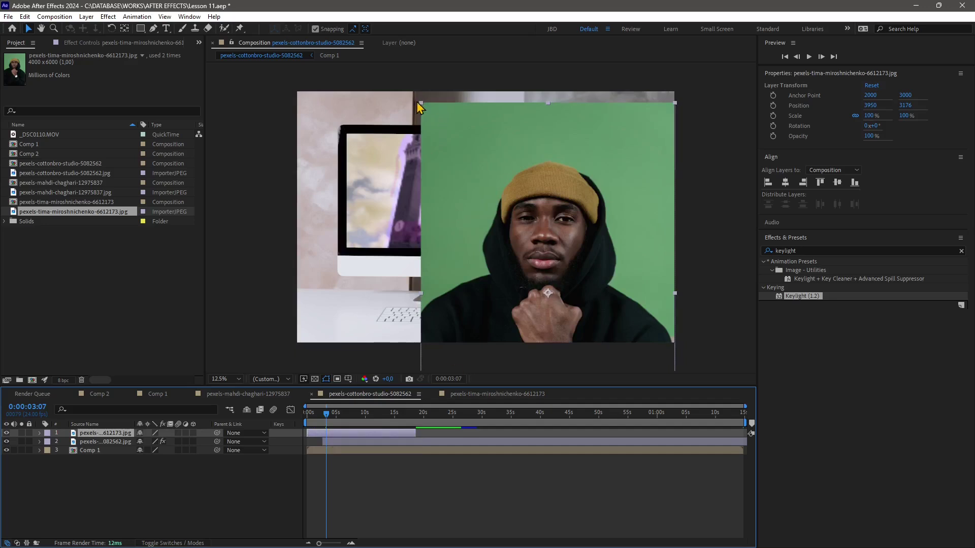
Rotate the portrait to about -13.4°, shift it right, and apply Keylight to it.
left_click(112, 29)
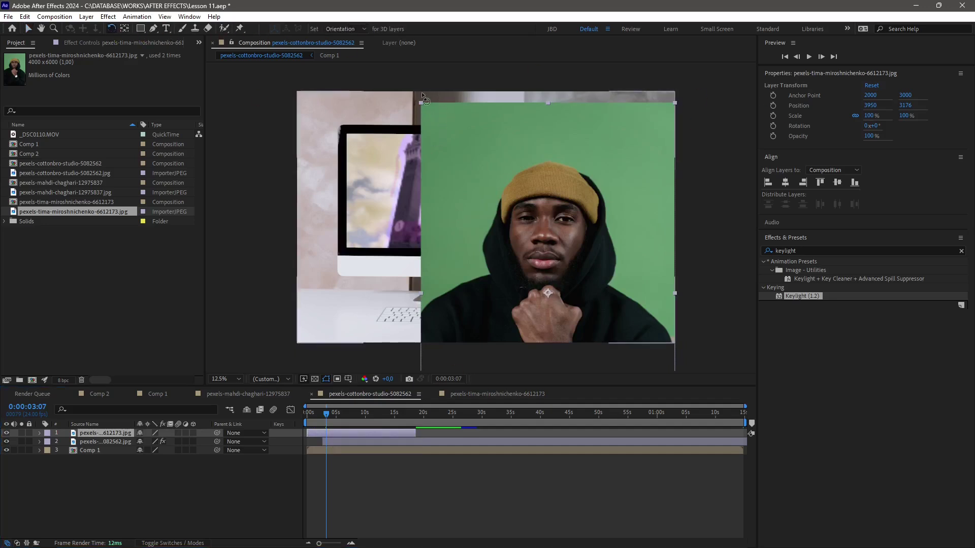
left_click_drag(421, 95, 443, 140)
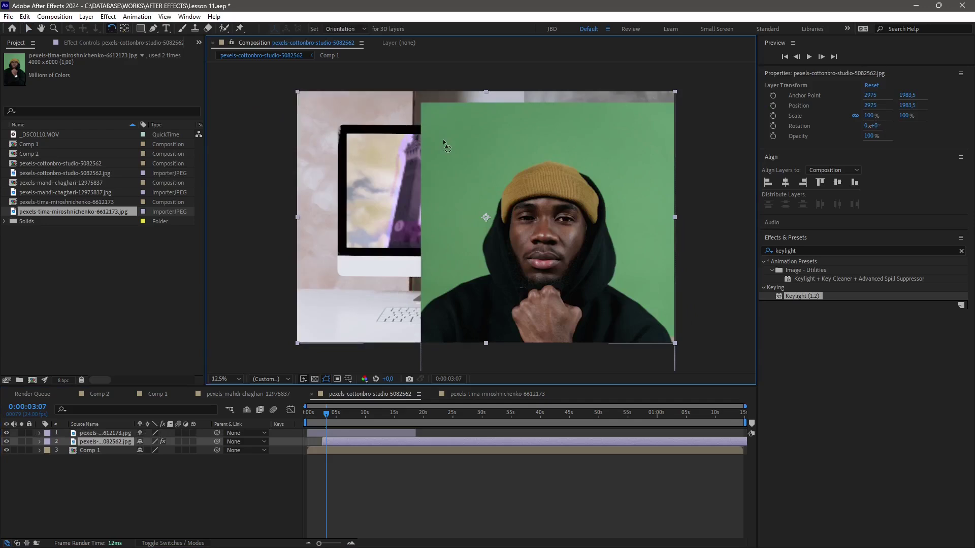
left_click(309, 433)
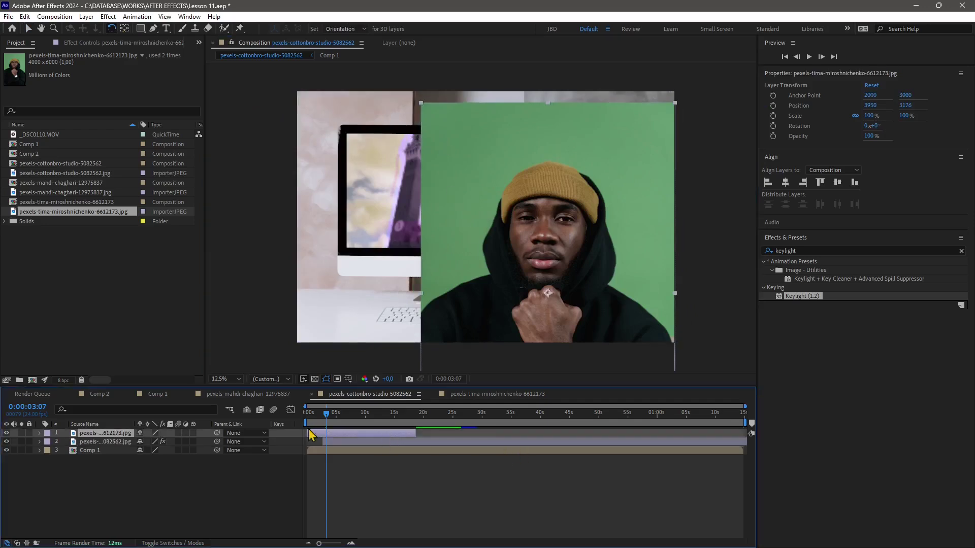
left_click_drag(419, 103, 591, 237)
left_click(29, 28)
left_click_drag(622, 321, 614, 307)
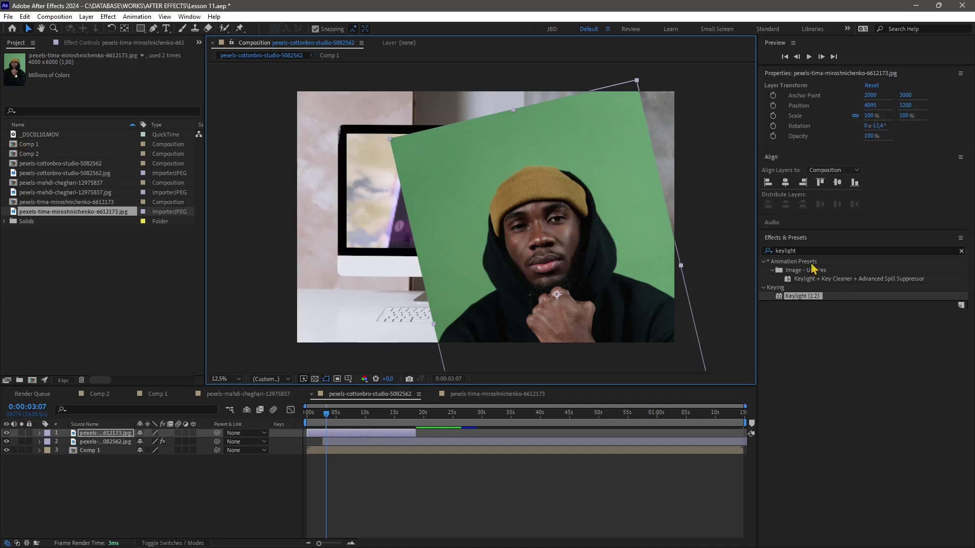
left_click_drag(781, 298, 363, 439)
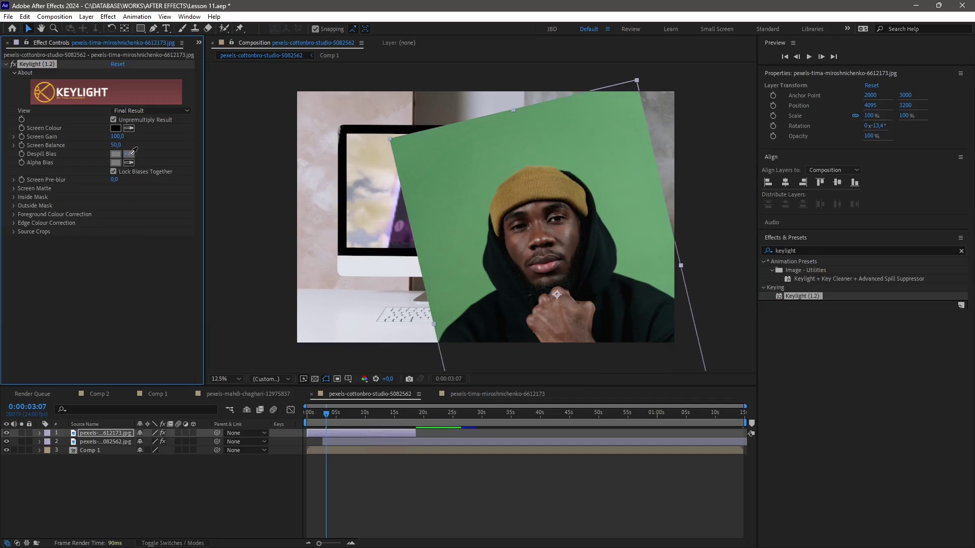
Sample the backdrop green as Keylight's Screen Colour, then disable Keylight to compare.
left_click(471, 152)
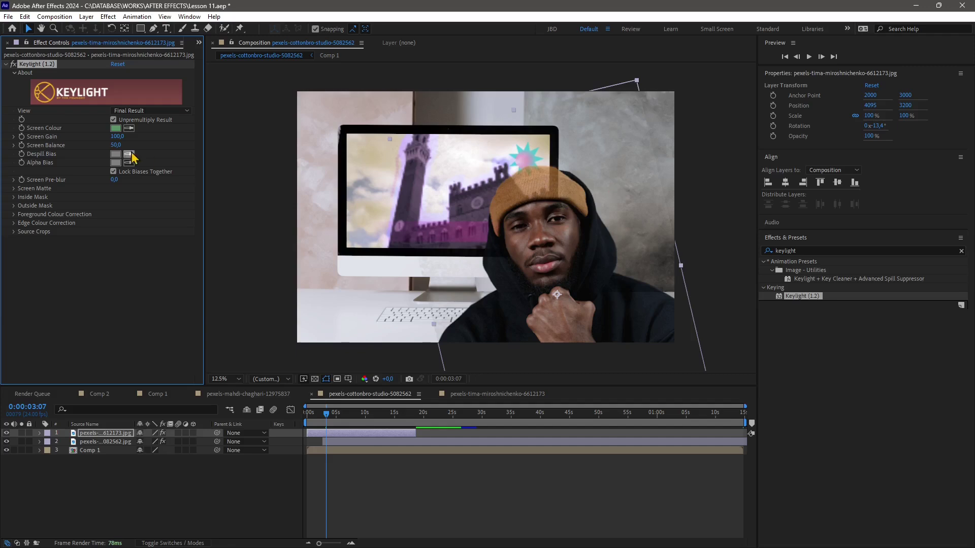
left_click(14, 65)
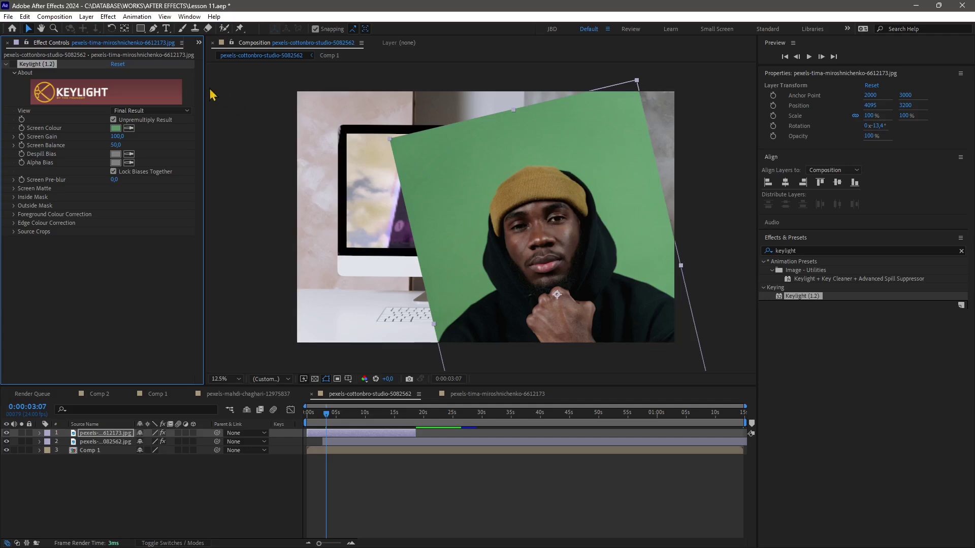
Add a Change Color effect to the beanie portrait and stack it above Keylight.
left_click(116, 20)
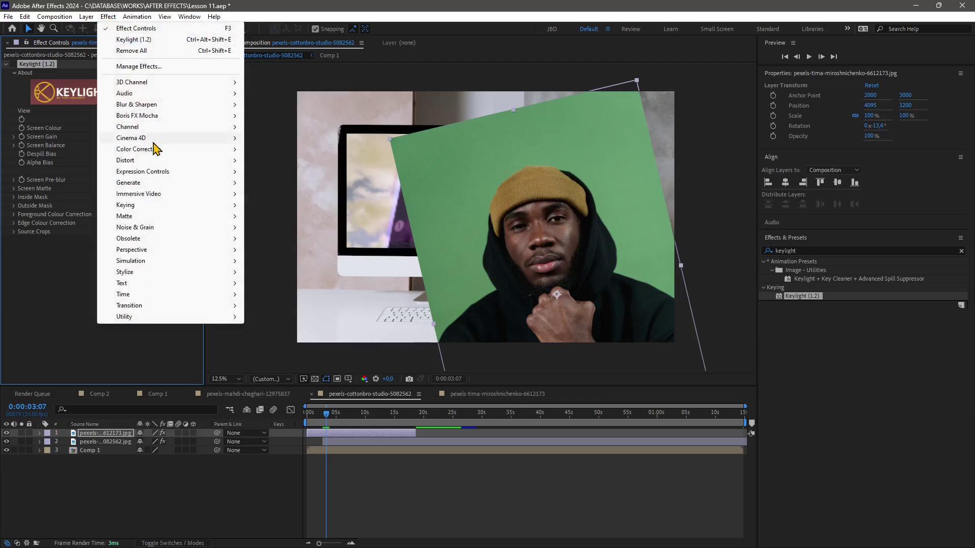
mouse_move(158, 149)
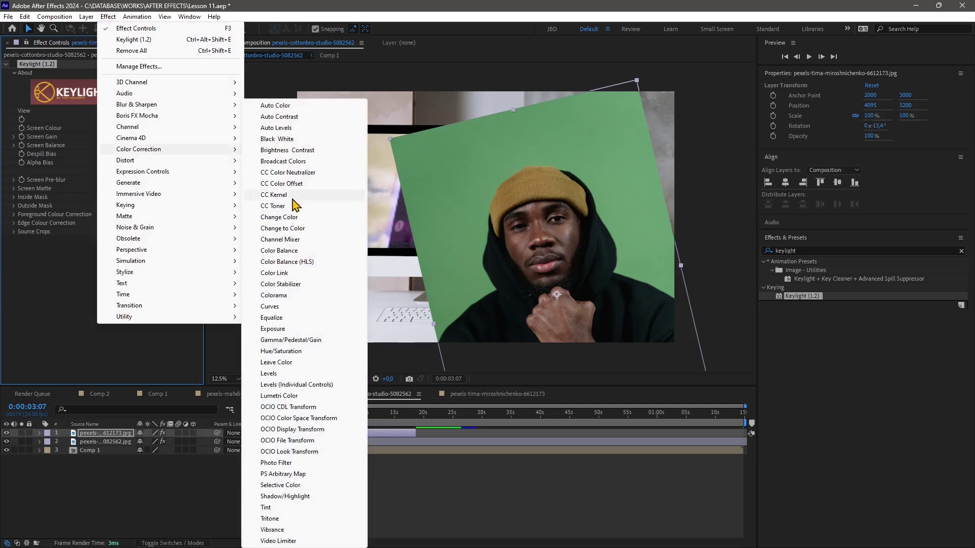
left_click(275, 218)
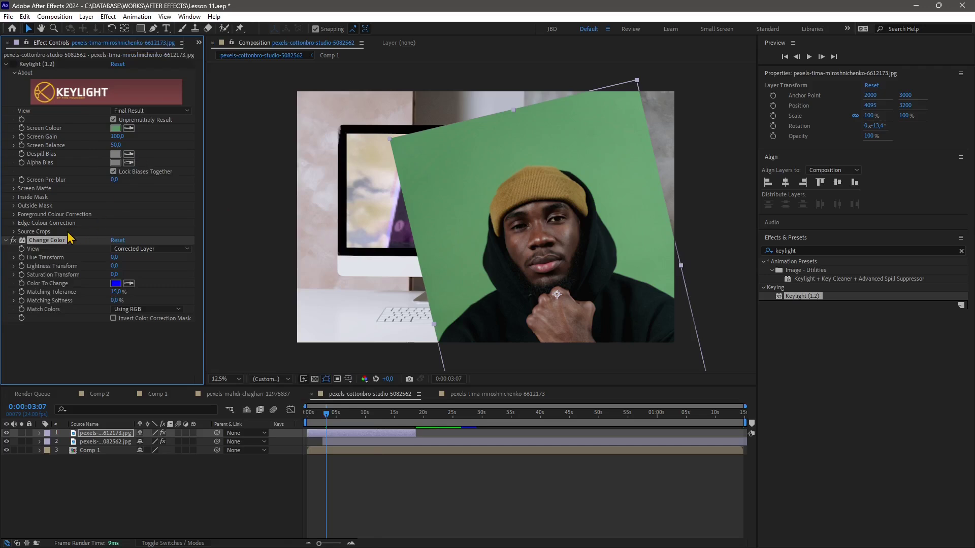
left_click_drag(22, 244, 35, 63)
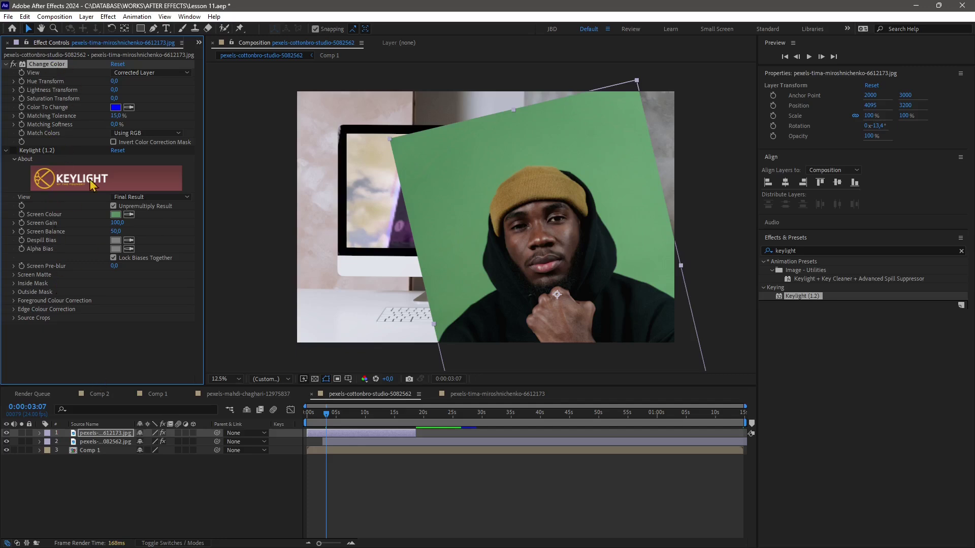
Try Change Color on the sampled green backdrop, shifting its hue and lightness.
left_click(14, 65)
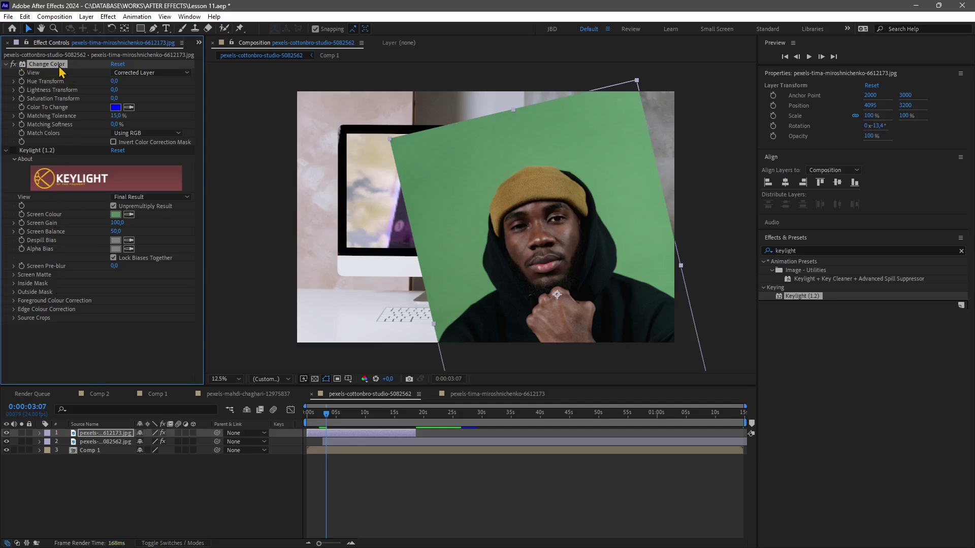
left_click(14, 150)
left_click(14, 150)
left_click(129, 107)
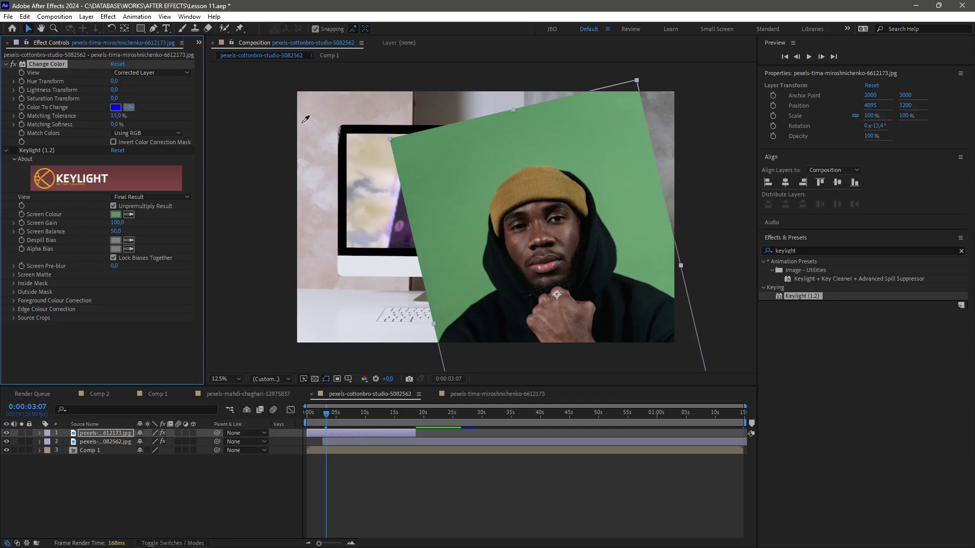
left_click(444, 155)
left_click(129, 107)
left_click(455, 154)
left_click_drag(126, 81, 81, 86)
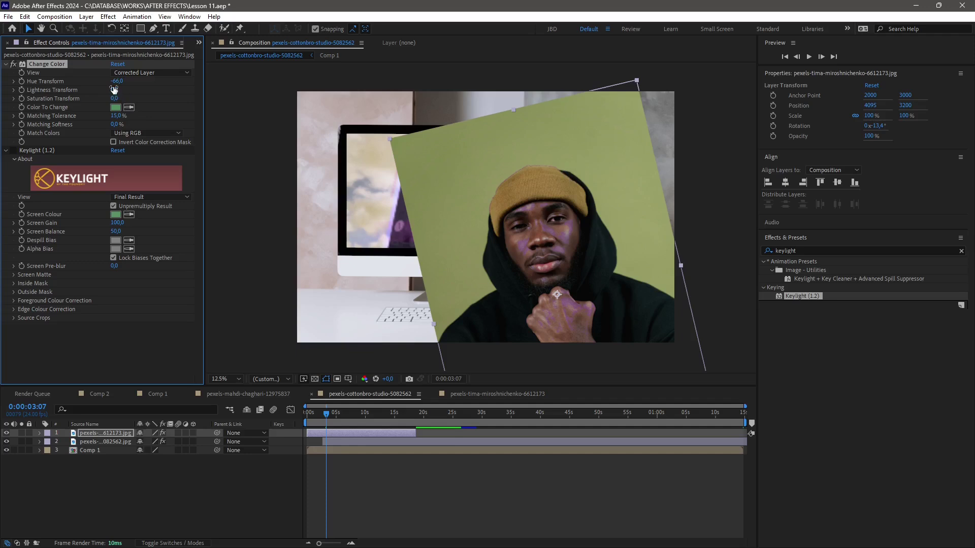
mouse_move(112, 90)
left_mouse_down()
mouse_move(125, 91)
mouse_move(102, 94)
mouse_move(112, 93)
left_mouse_up()
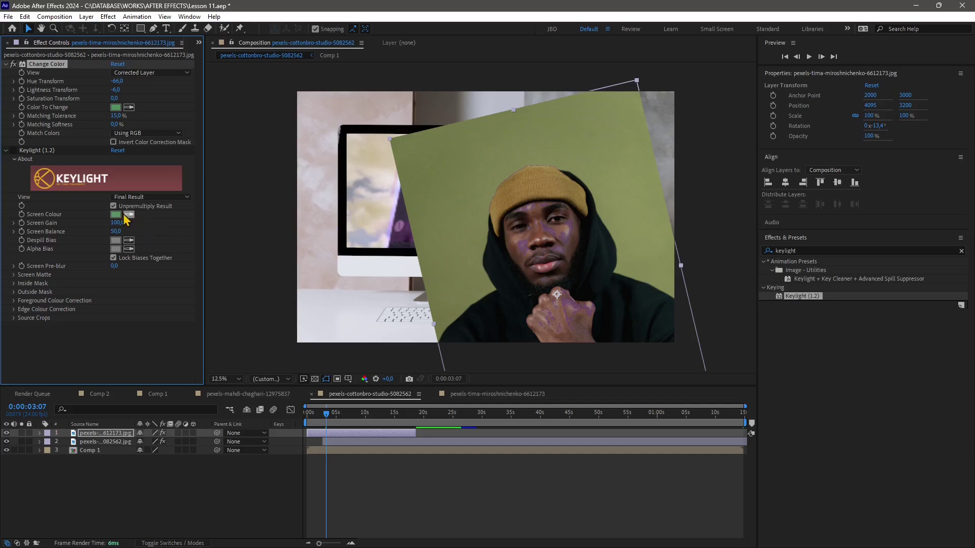
Set Keylight's Screen Colour to pure bright green, then delete the Change Color effect.
left_click(116, 214)
left_click(242, 171)
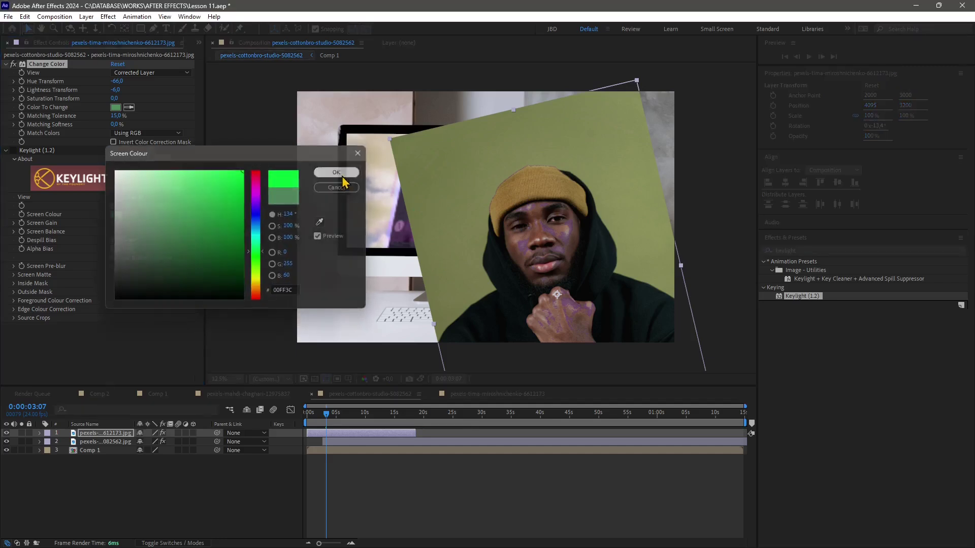
left_click(337, 172)
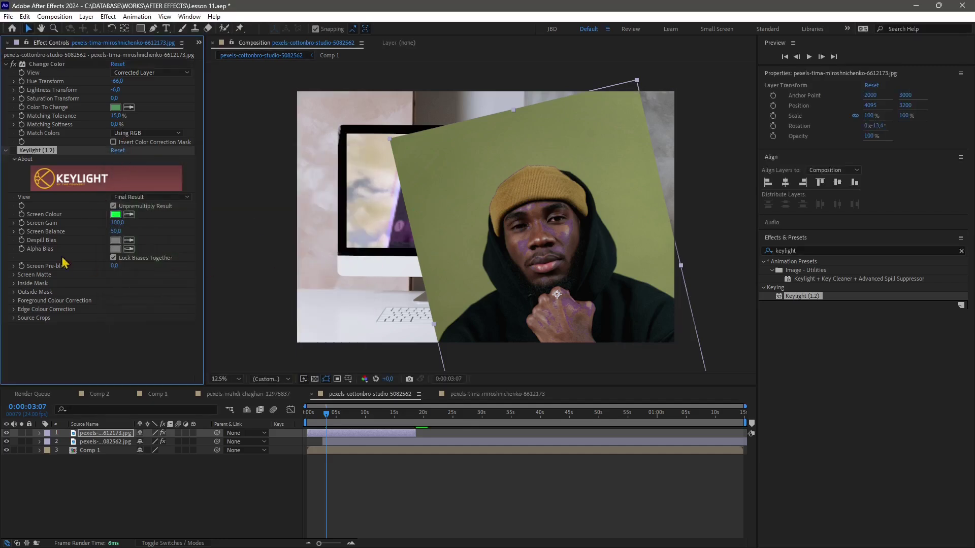
left_click(14, 150)
left_click(47, 64)
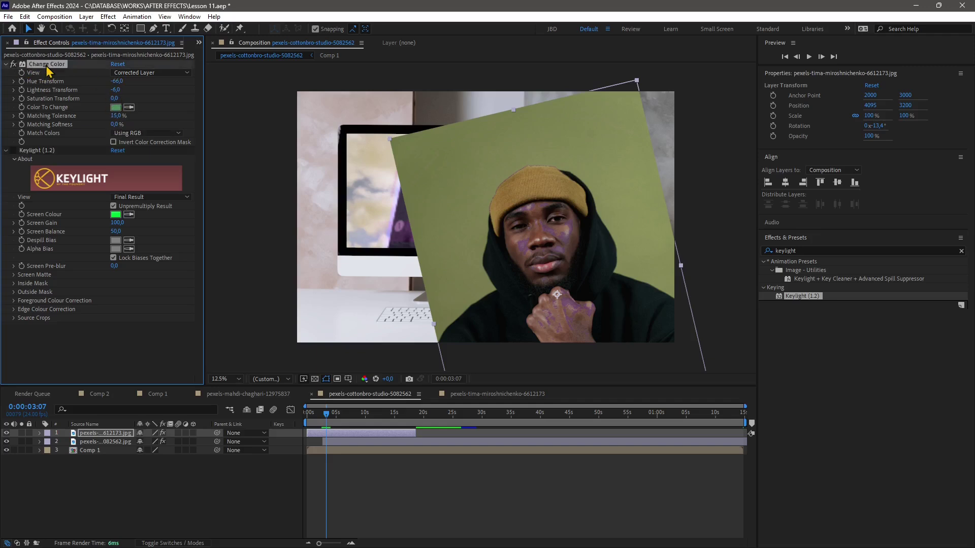
key("Delete")
Add a Change to Color effect with the green backdrop sampled as its From colour.
left_click(109, 16)
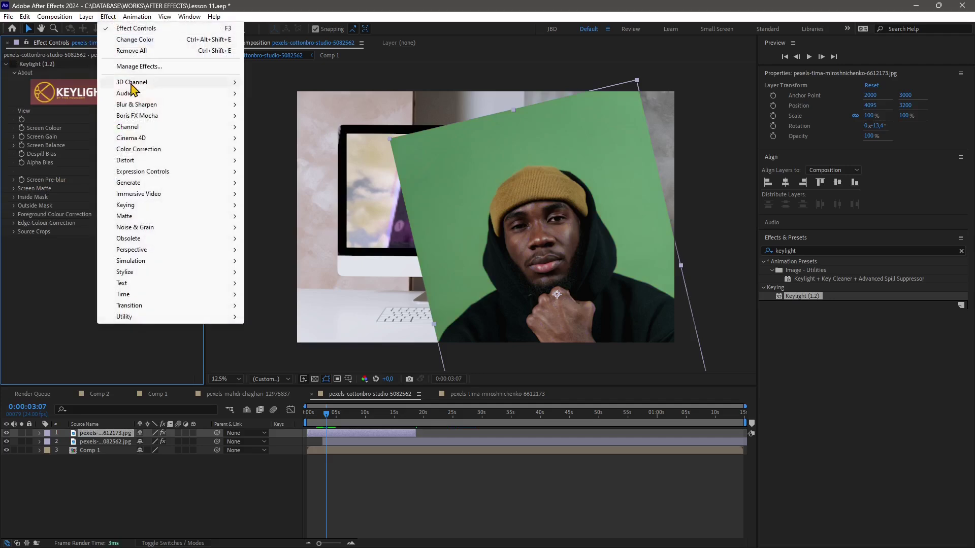
mouse_move(149, 150)
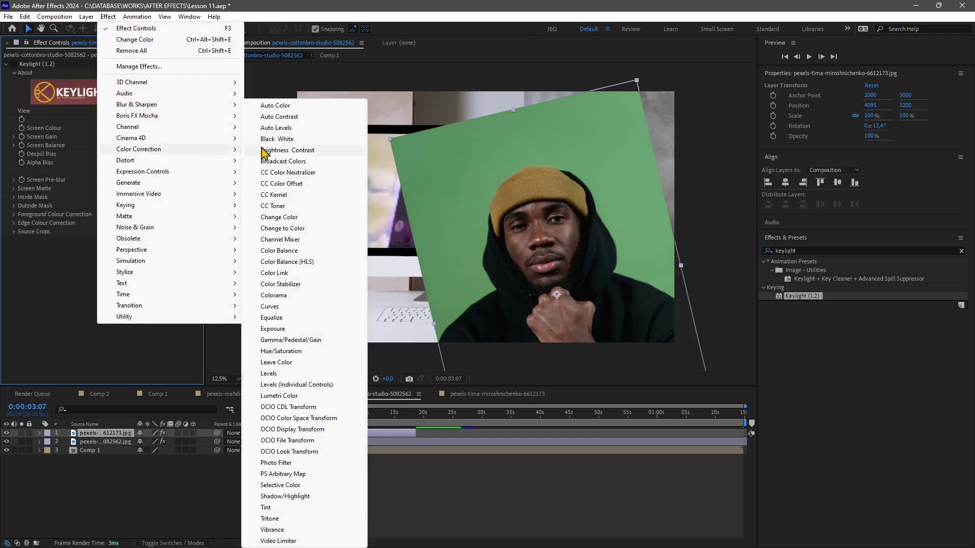
left_click(283, 228)
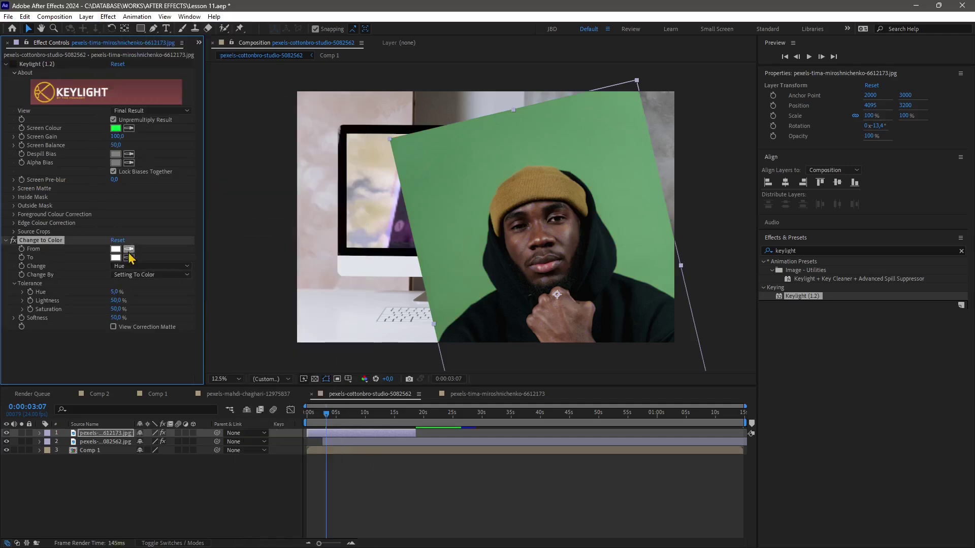
left_click(427, 194)
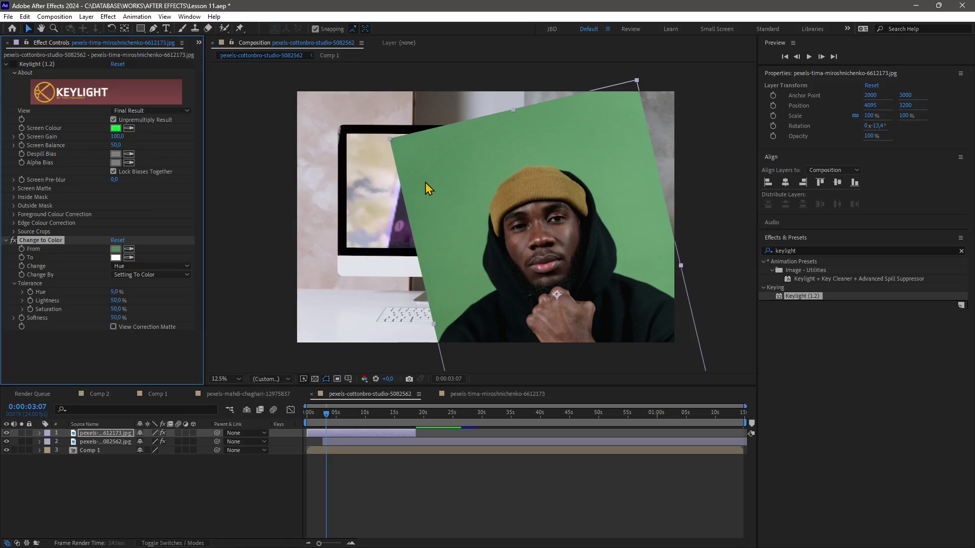
Set the To colour to bright green, Hue tolerance 21%, and move it above Keylight.
left_click(129, 257)
left_click(129, 257)
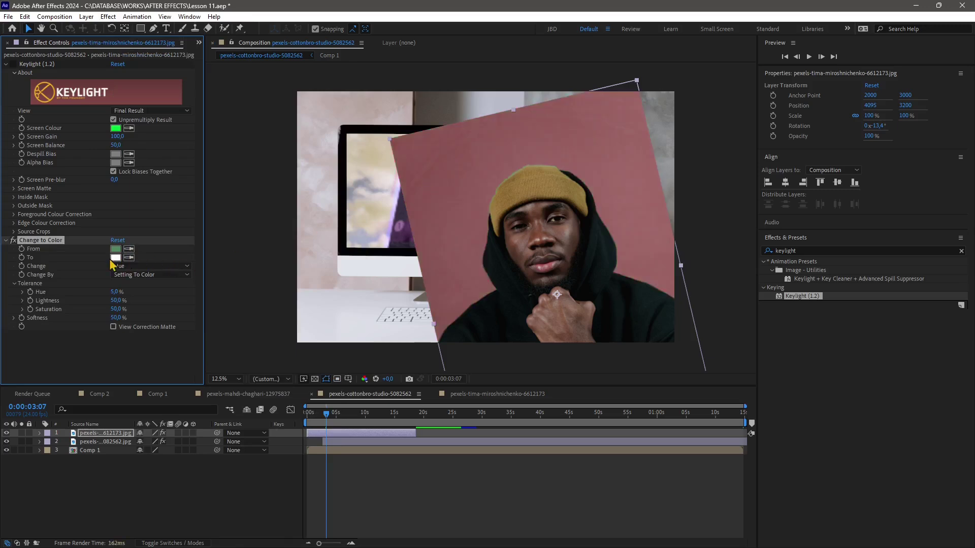
left_click(116, 258)
left_click(256, 261)
left_click(243, 172)
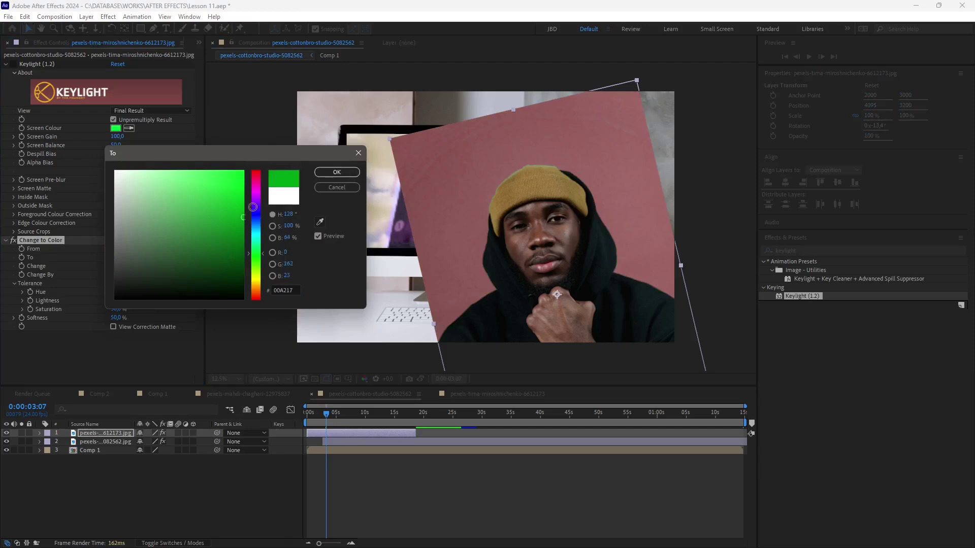
left_click(336, 172)
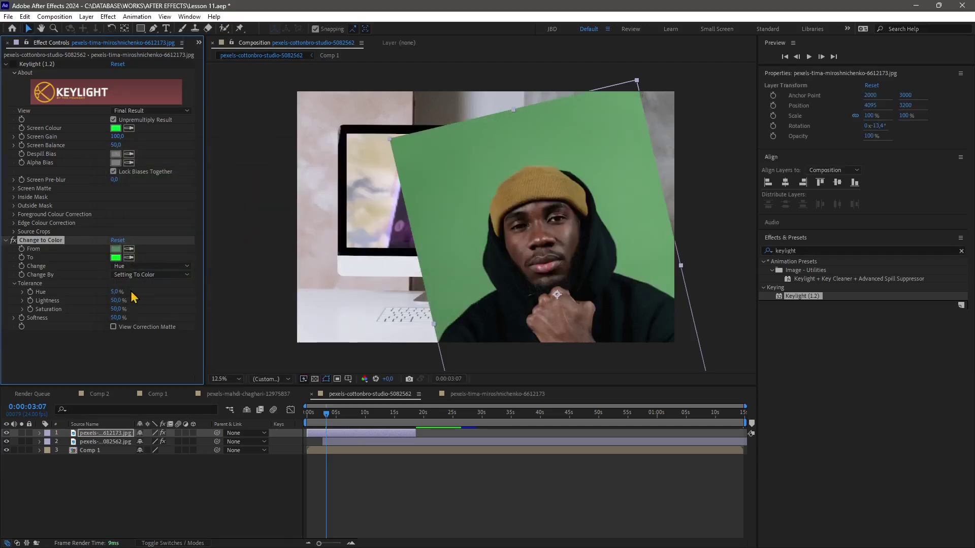
left_click_drag(133, 291, 133, 292)
left_click_drag(18, 241, 28, 60)
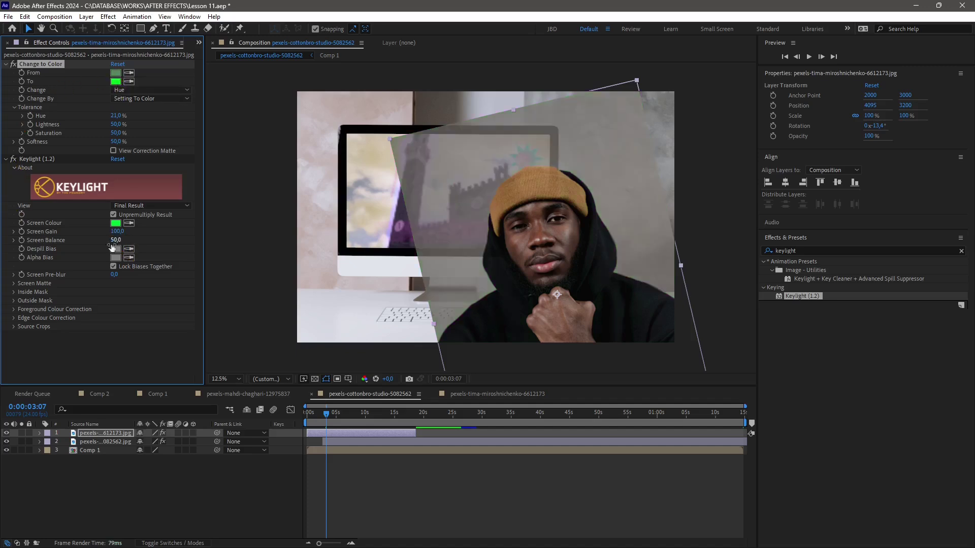
Try raising Keylight's Screen Balance to about 69, then reset Keylight to defaults.
left_click(13, 231)
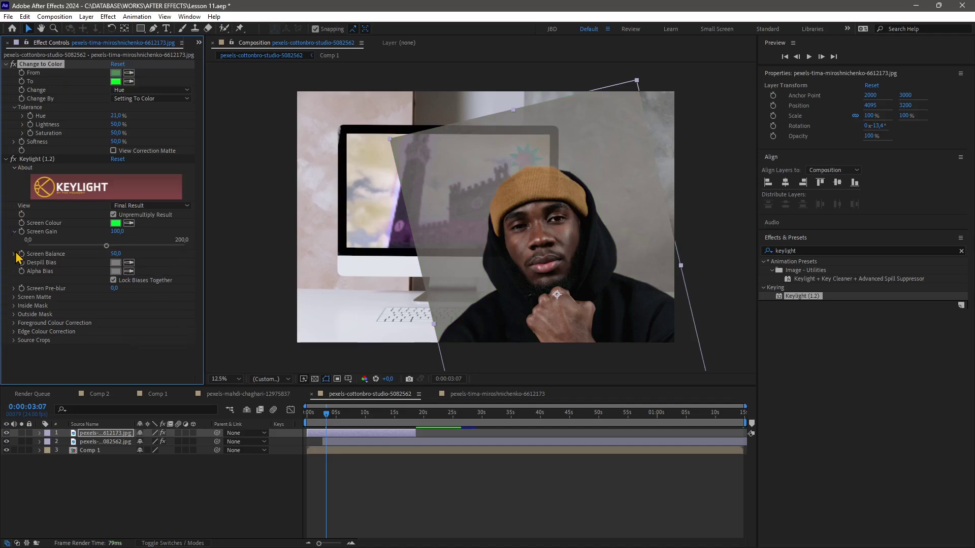
left_click(13, 254)
left_click_drag(106, 268, 151, 248)
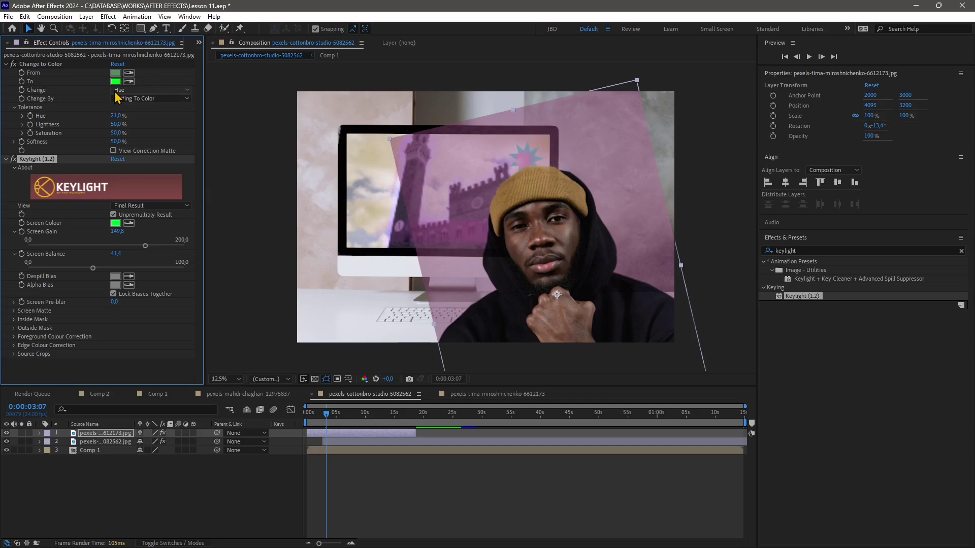
left_click(117, 159)
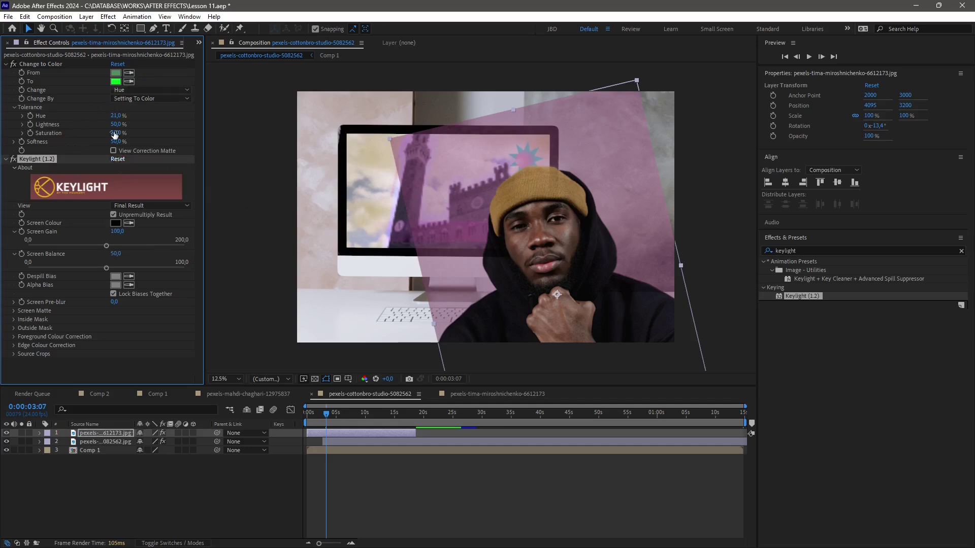
Reset Change to Color, sample the green screen in Keylight, adjust Screen Gain, Screen Balance 36.8.
left_click(118, 65)
left_click(119, 65)
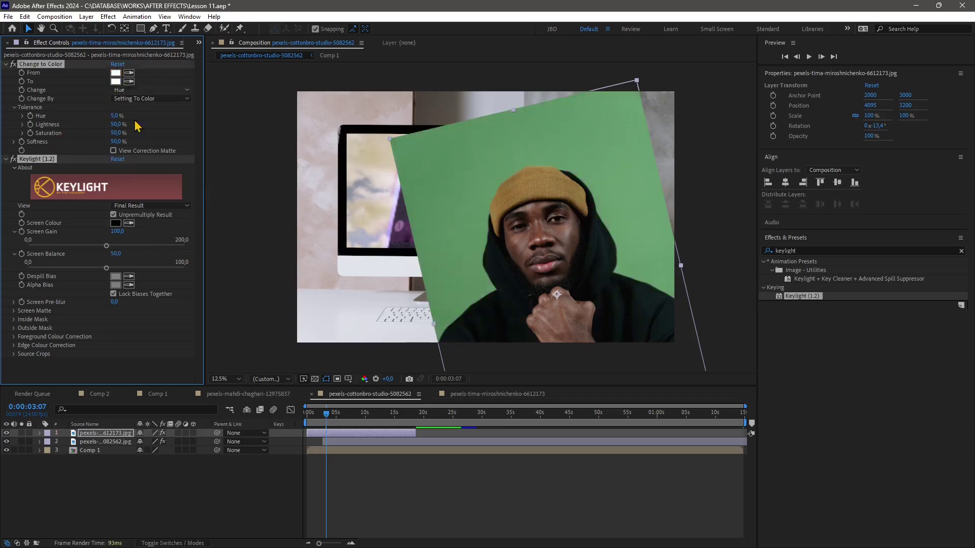
left_click(129, 223)
left_click(431, 173)
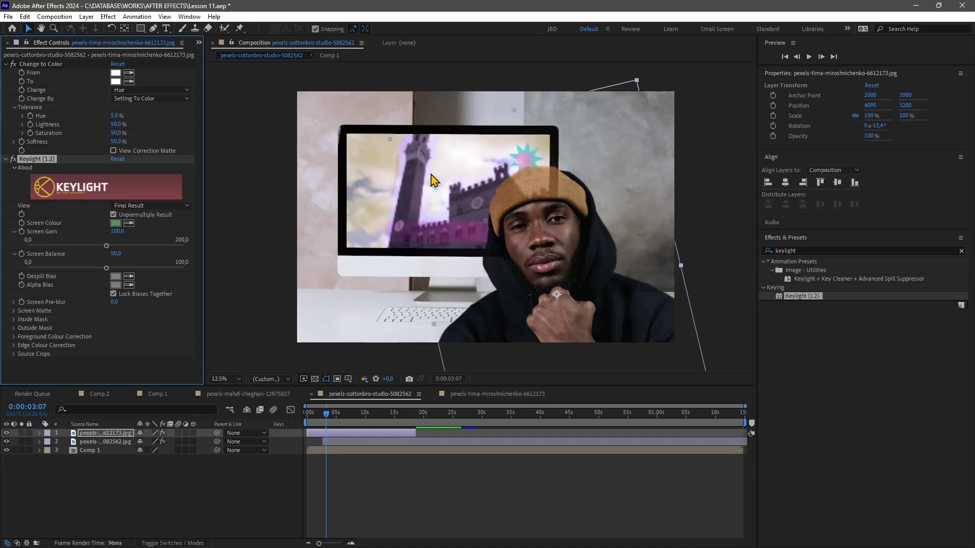
mouse_move(113, 248)
left_mouse_down()
mouse_move(140, 251)
mouse_move(110, 253)
left_mouse_up()
left_click_drag(106, 268, 85, 268)
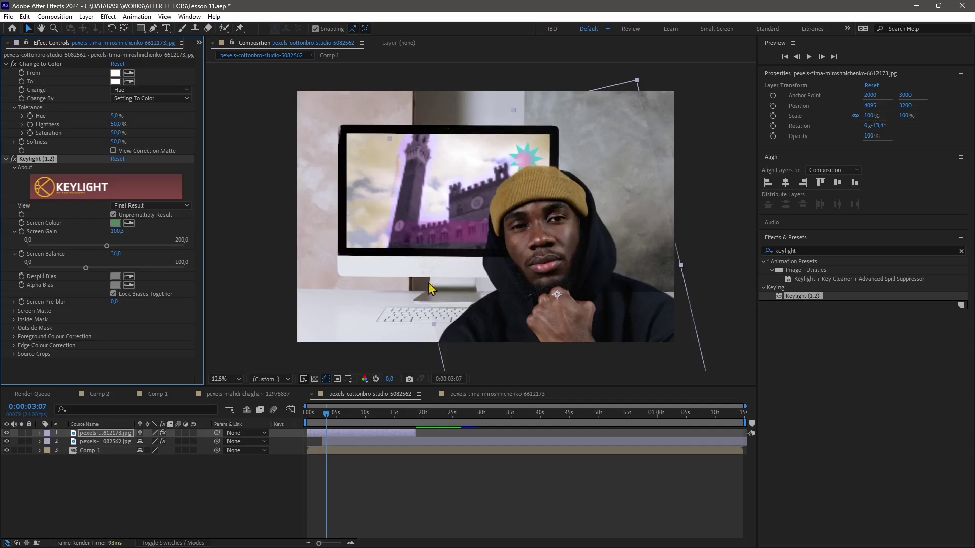
Sample the beanie as Change to Color's From colour to turn it red, Hue tolerance 13.5%.
left_click(700, 139)
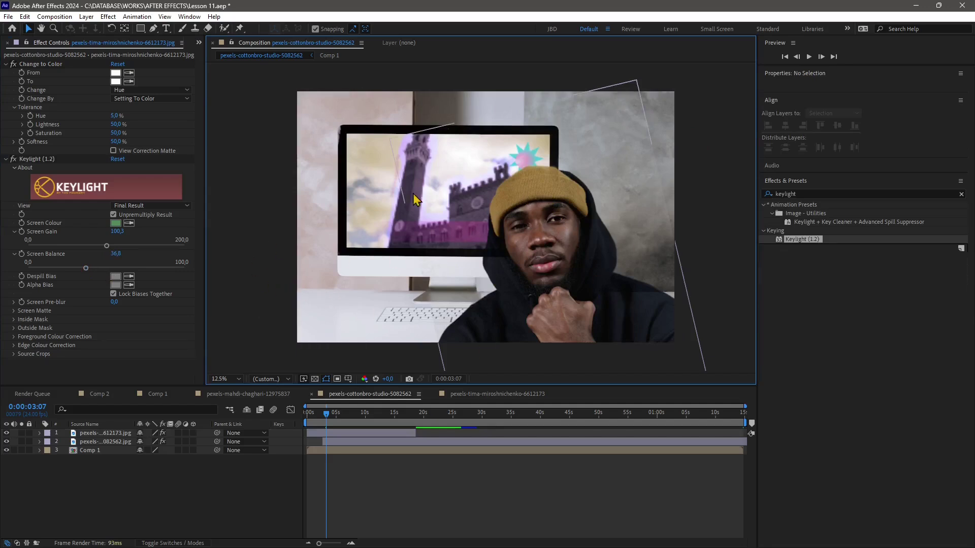
left_click(128, 73)
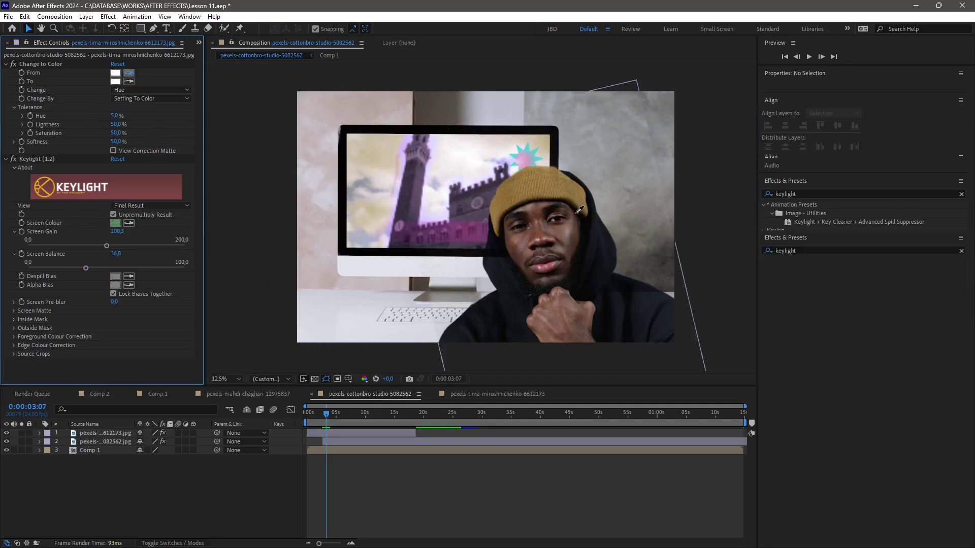
left_click(534, 187)
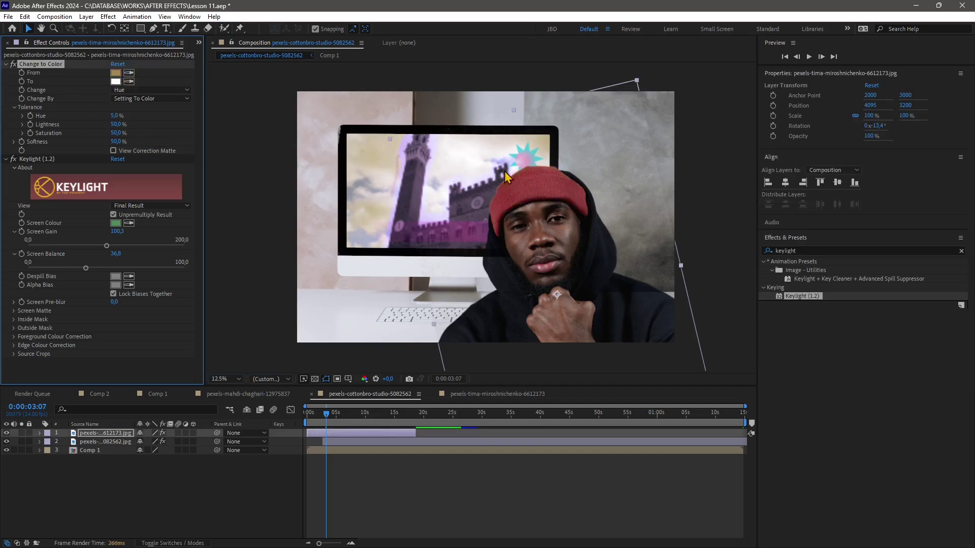
left_click_drag(116, 116, 121, 116)
left_click(13, 159)
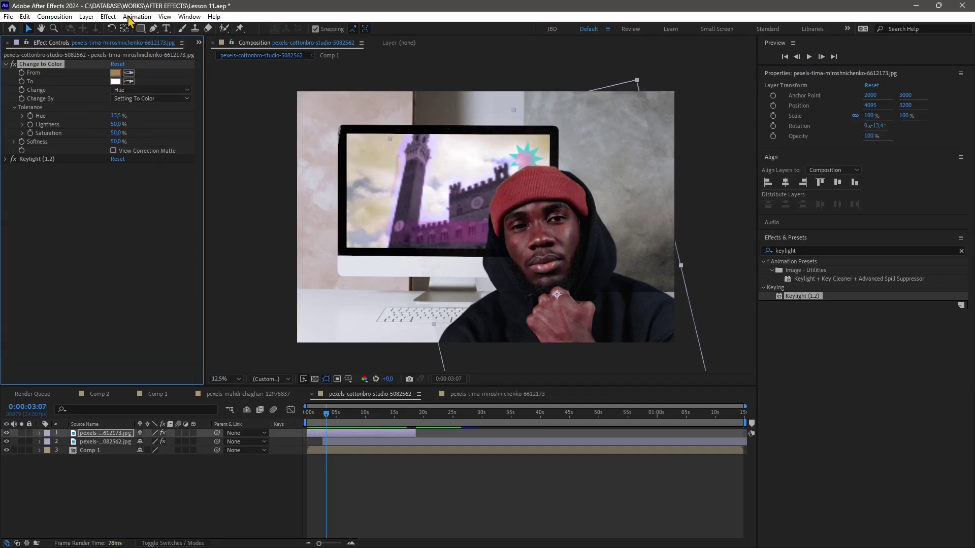
Add Brightness & Contrast to the portrait with Contrast 100 and Brightness 45.
left_click(109, 17)
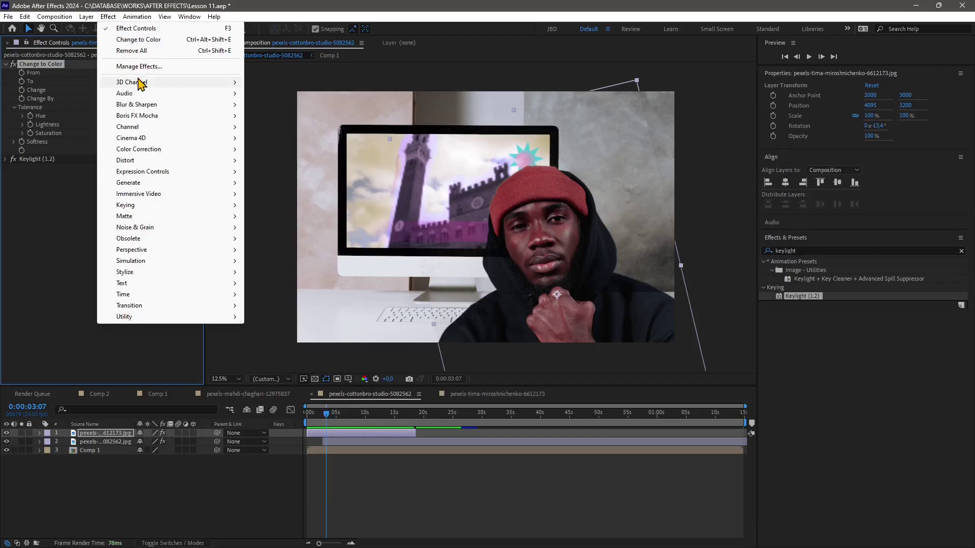
mouse_move(153, 151)
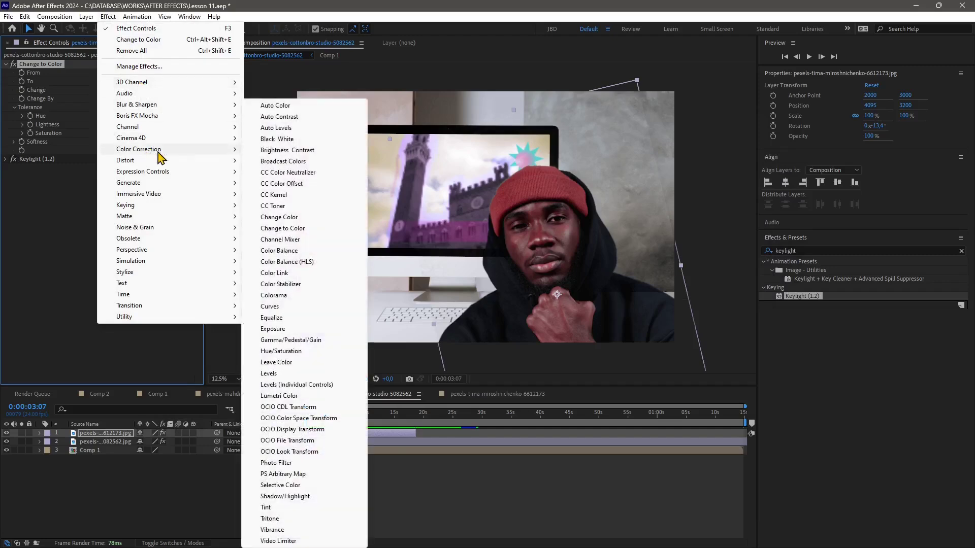
left_click(279, 159)
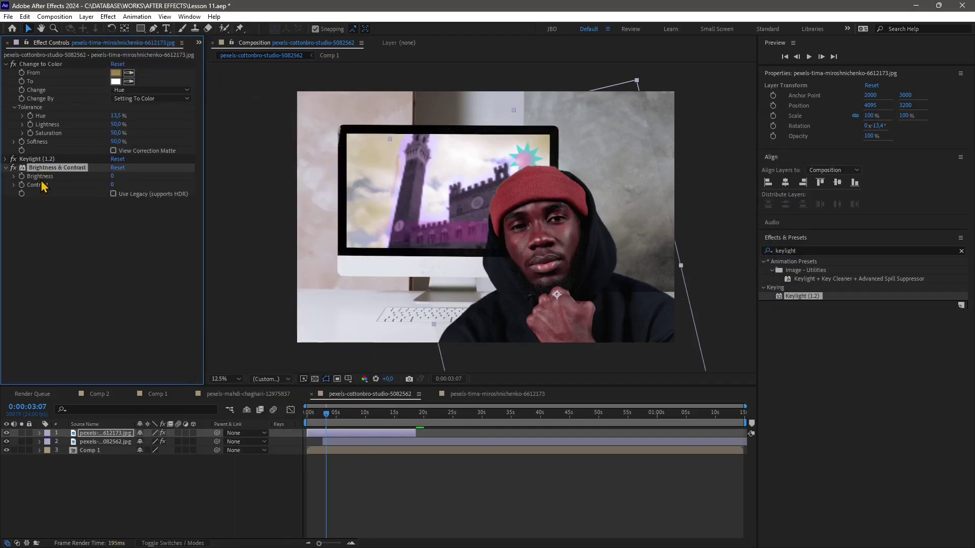
left_click_drag(113, 184, 124, 181)
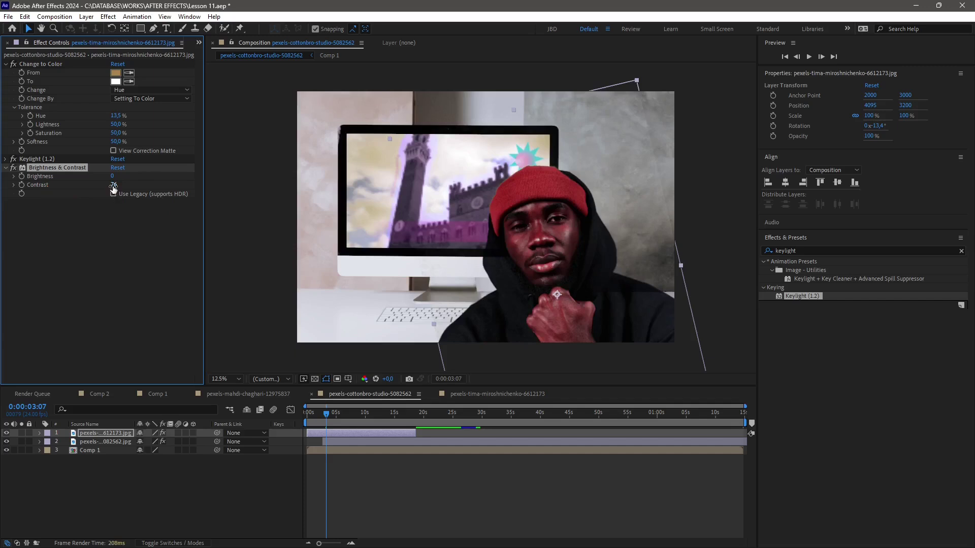
left_click_drag(116, 184, 135, 182)
left_click_drag(125, 176, 136, 178)
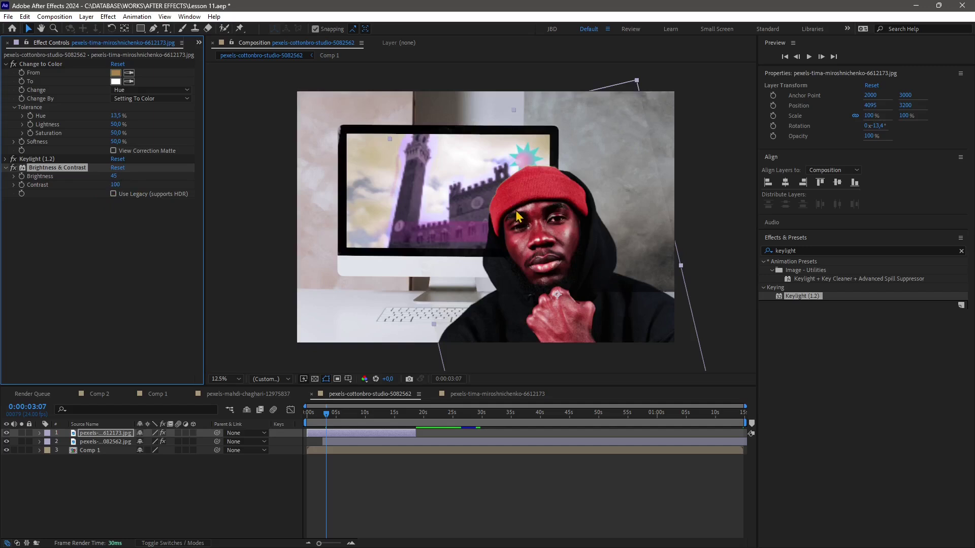
Apply a Tint effect to the portrait, then discard it and bring up the Layer menu.
left_click(358, 435)
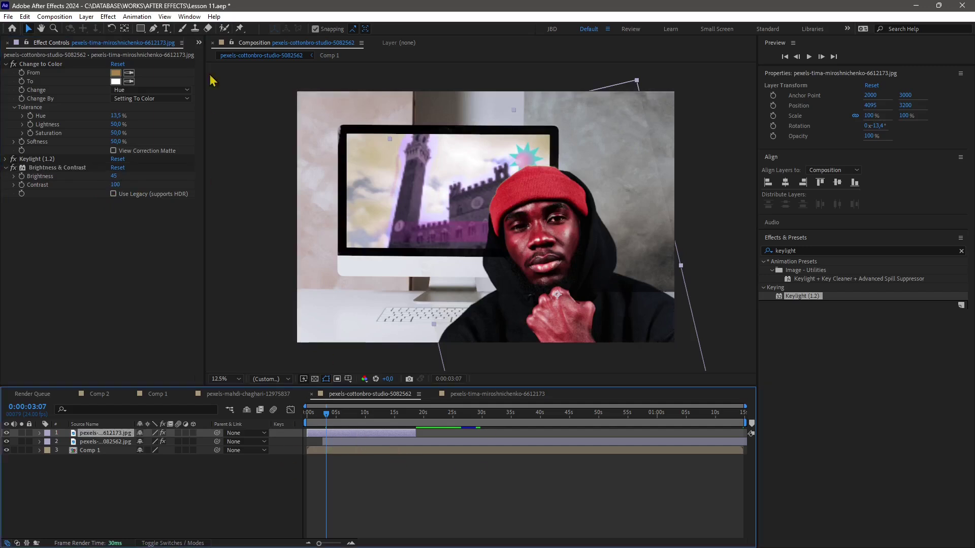
left_click(87, 17)
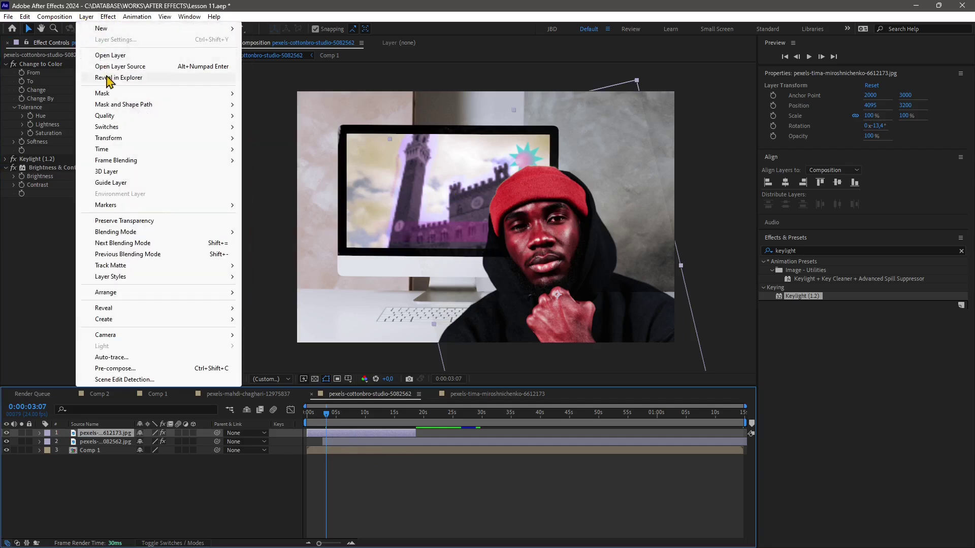
mouse_move(113, 94)
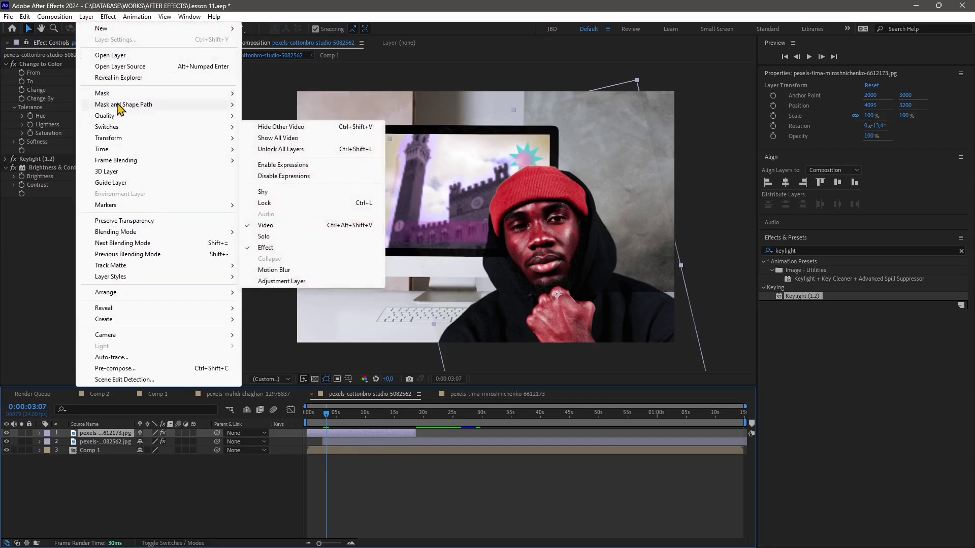
mouse_move(108, 16)
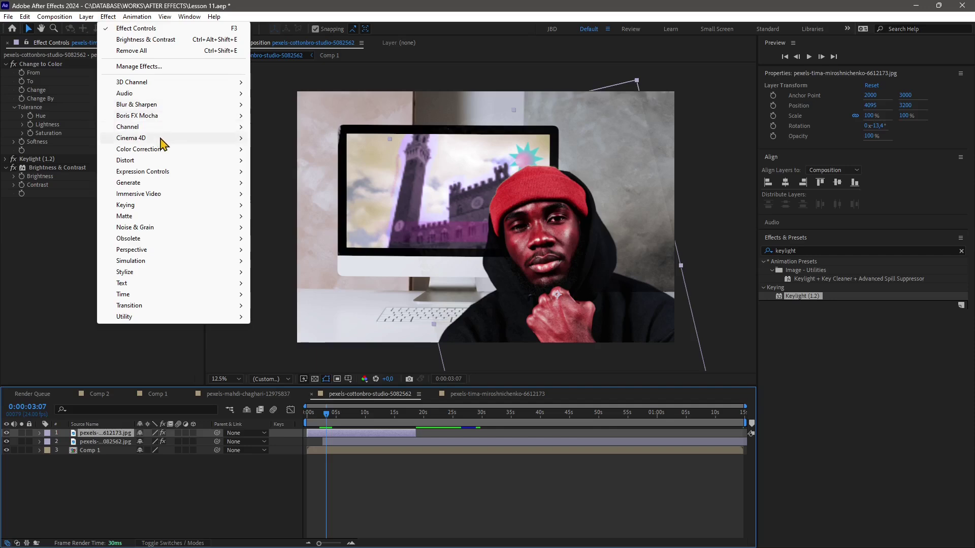
mouse_move(234, 150)
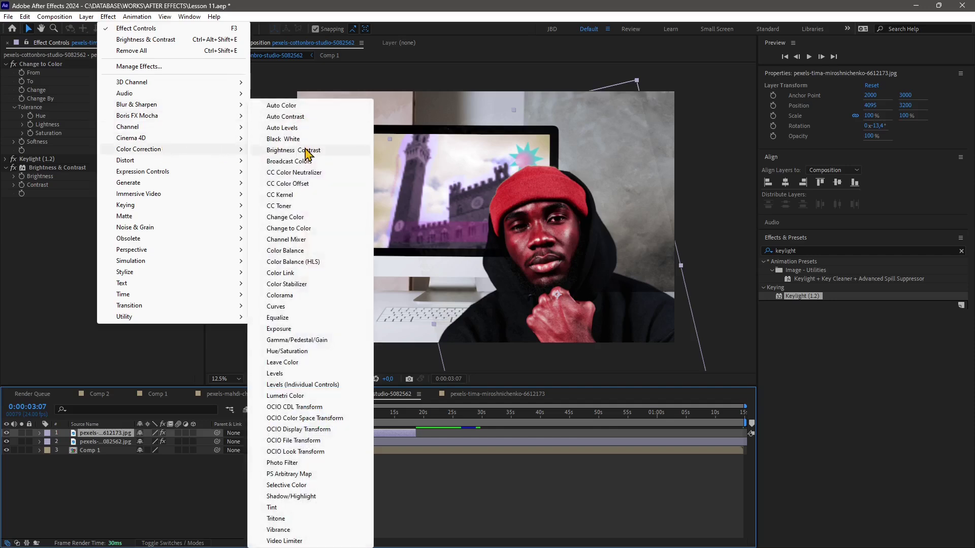
left_click(302, 510)
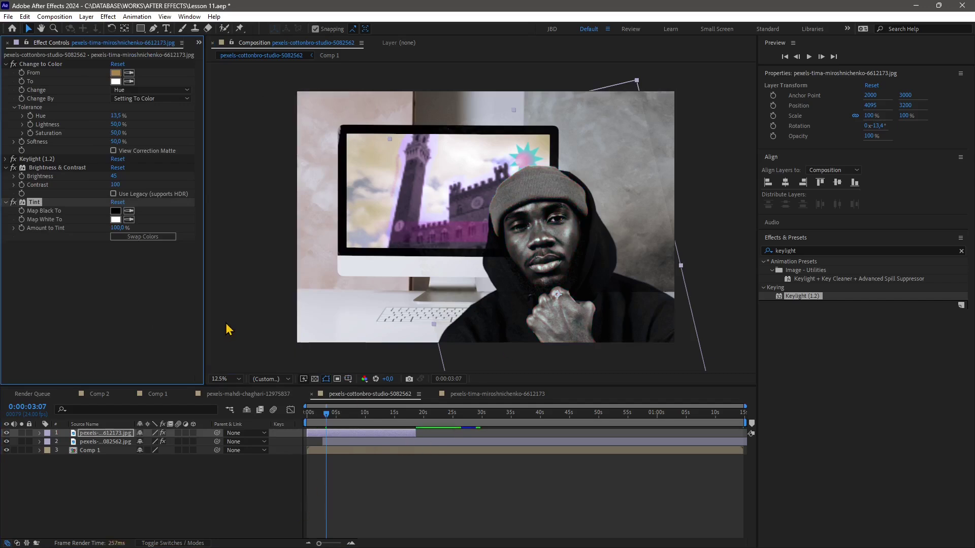
key("Delete")
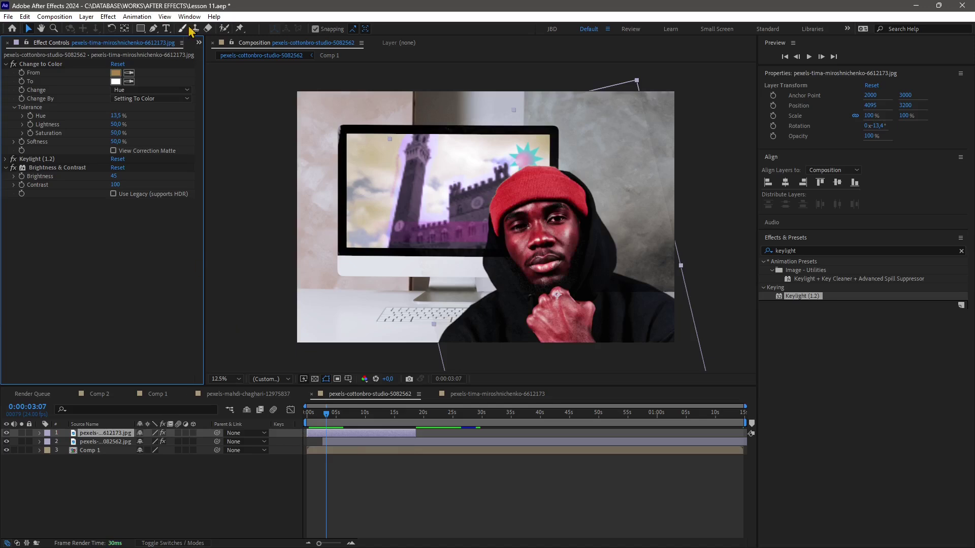
left_click(86, 16)
Add an adjustment layer extended to about 1:00 and apply Tint to it.
mouse_move(104, 28)
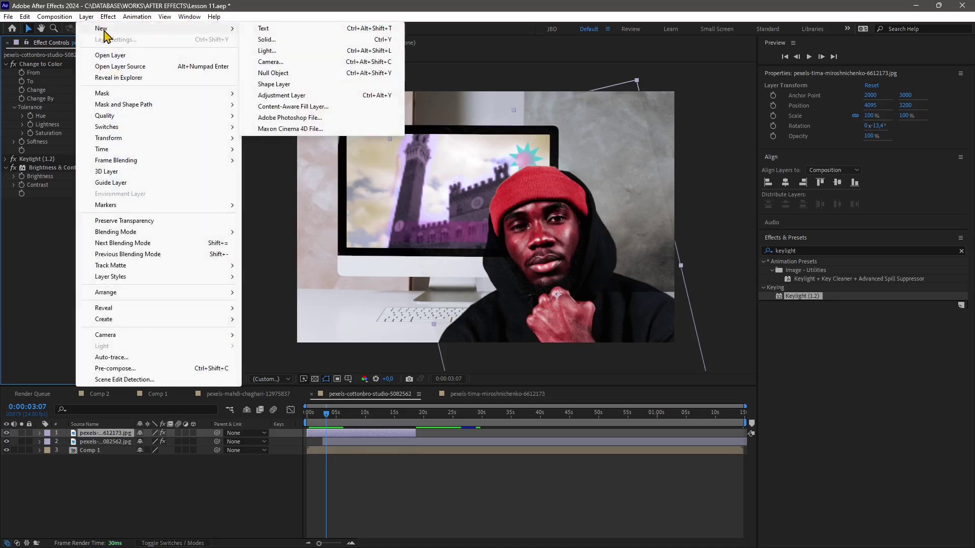
left_click(284, 95)
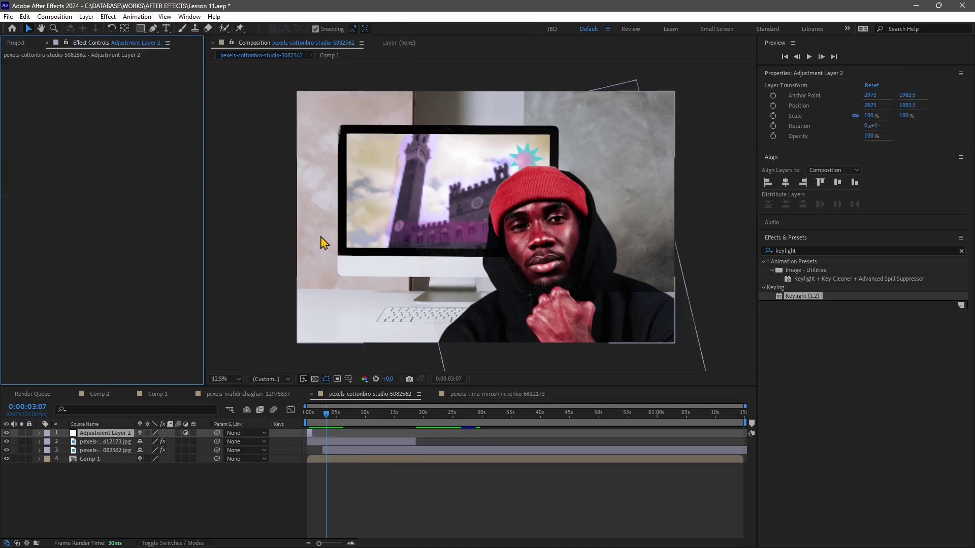
left_click_drag(312, 433, 659, 434)
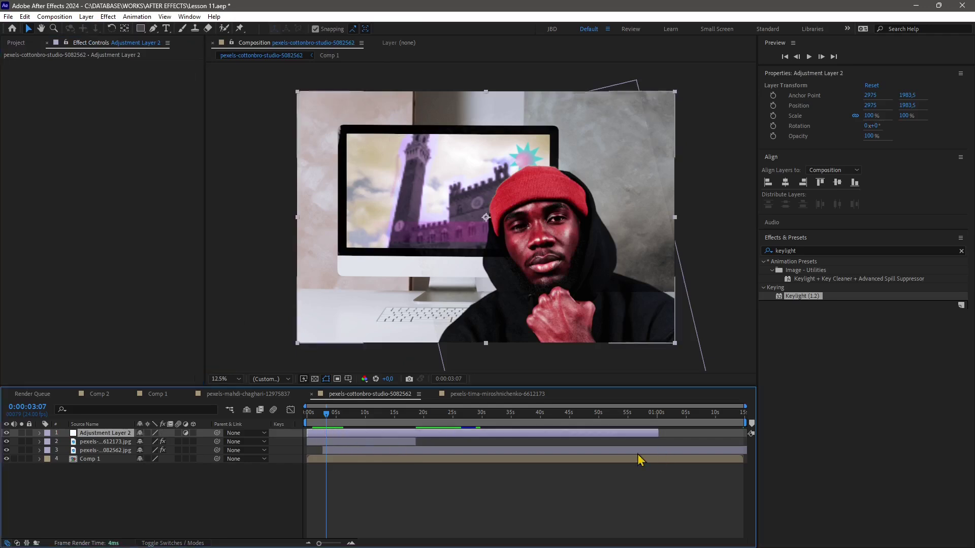
left_click(108, 16)
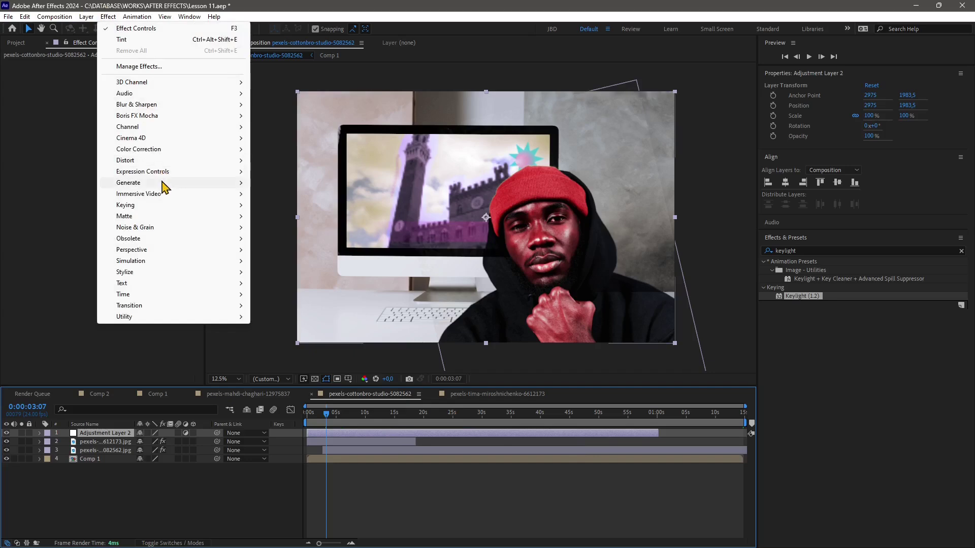
mouse_move(178, 149)
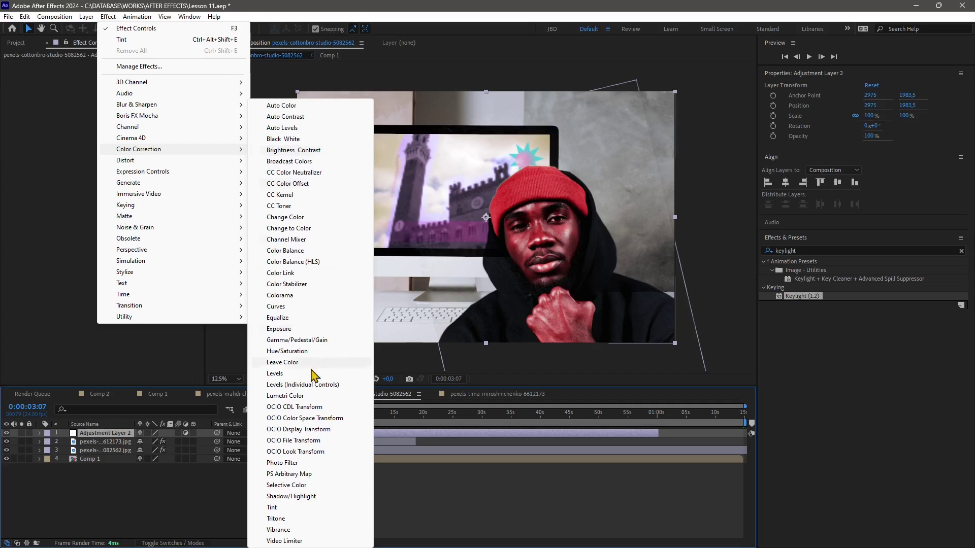
left_click(274, 507)
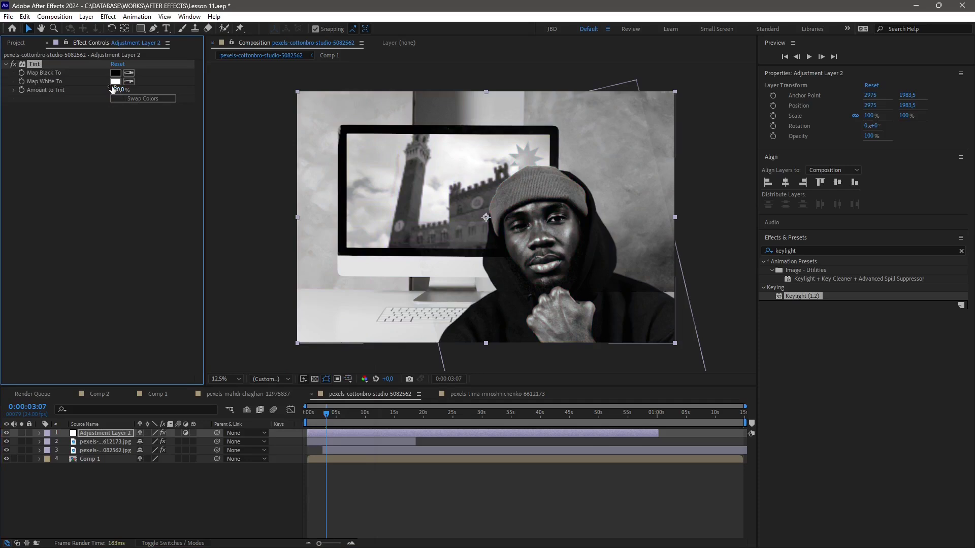
Set the Tint's Amount to 65% and Map Black To magenta E100DA.
left_click_drag(82, 91, 104, 136)
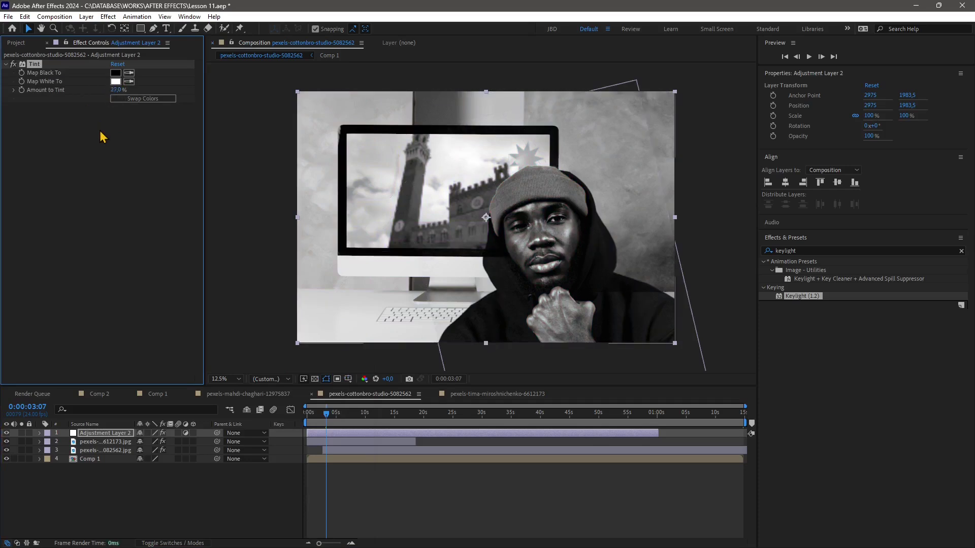
left_click(111, 90)
type("65")
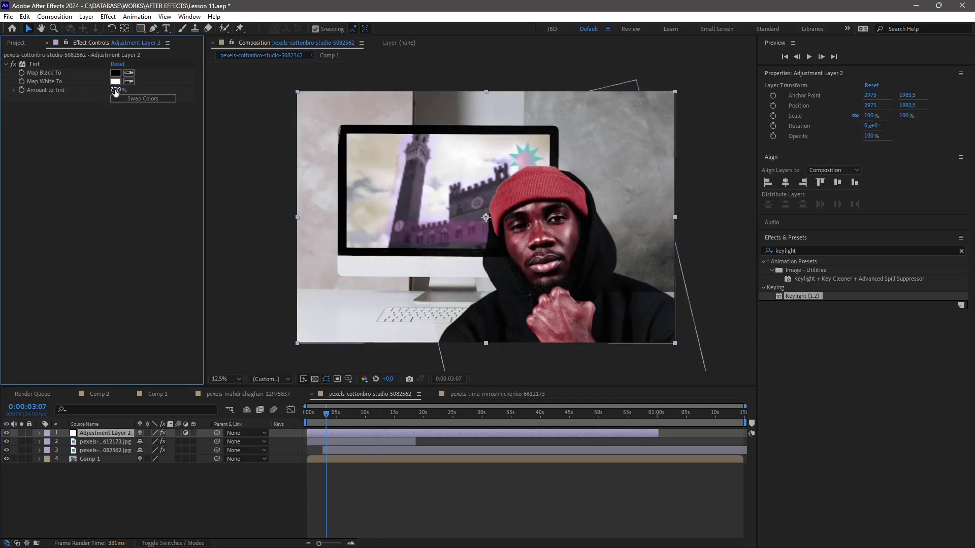
key("Return")
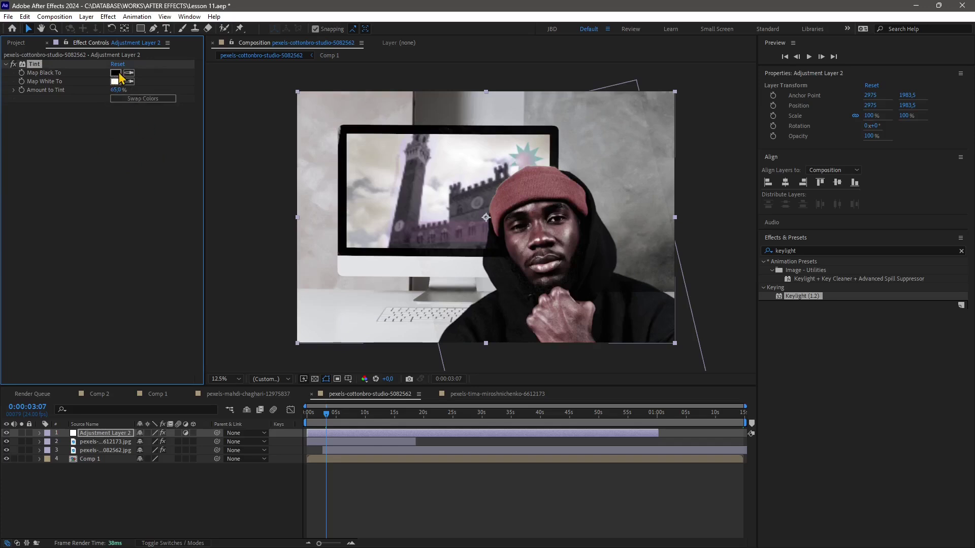
left_click(118, 73)
left_click(255, 191)
left_click(241, 184)
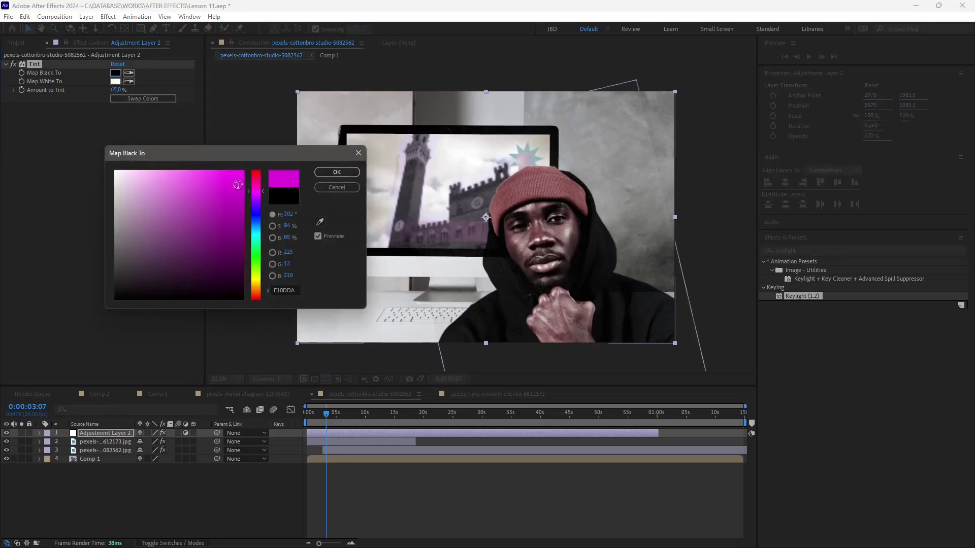
left_click(337, 175)
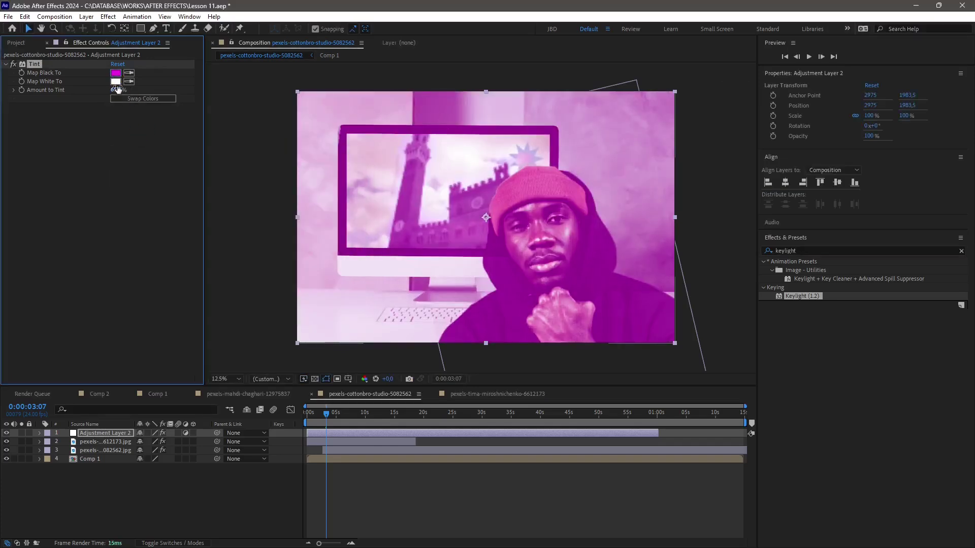